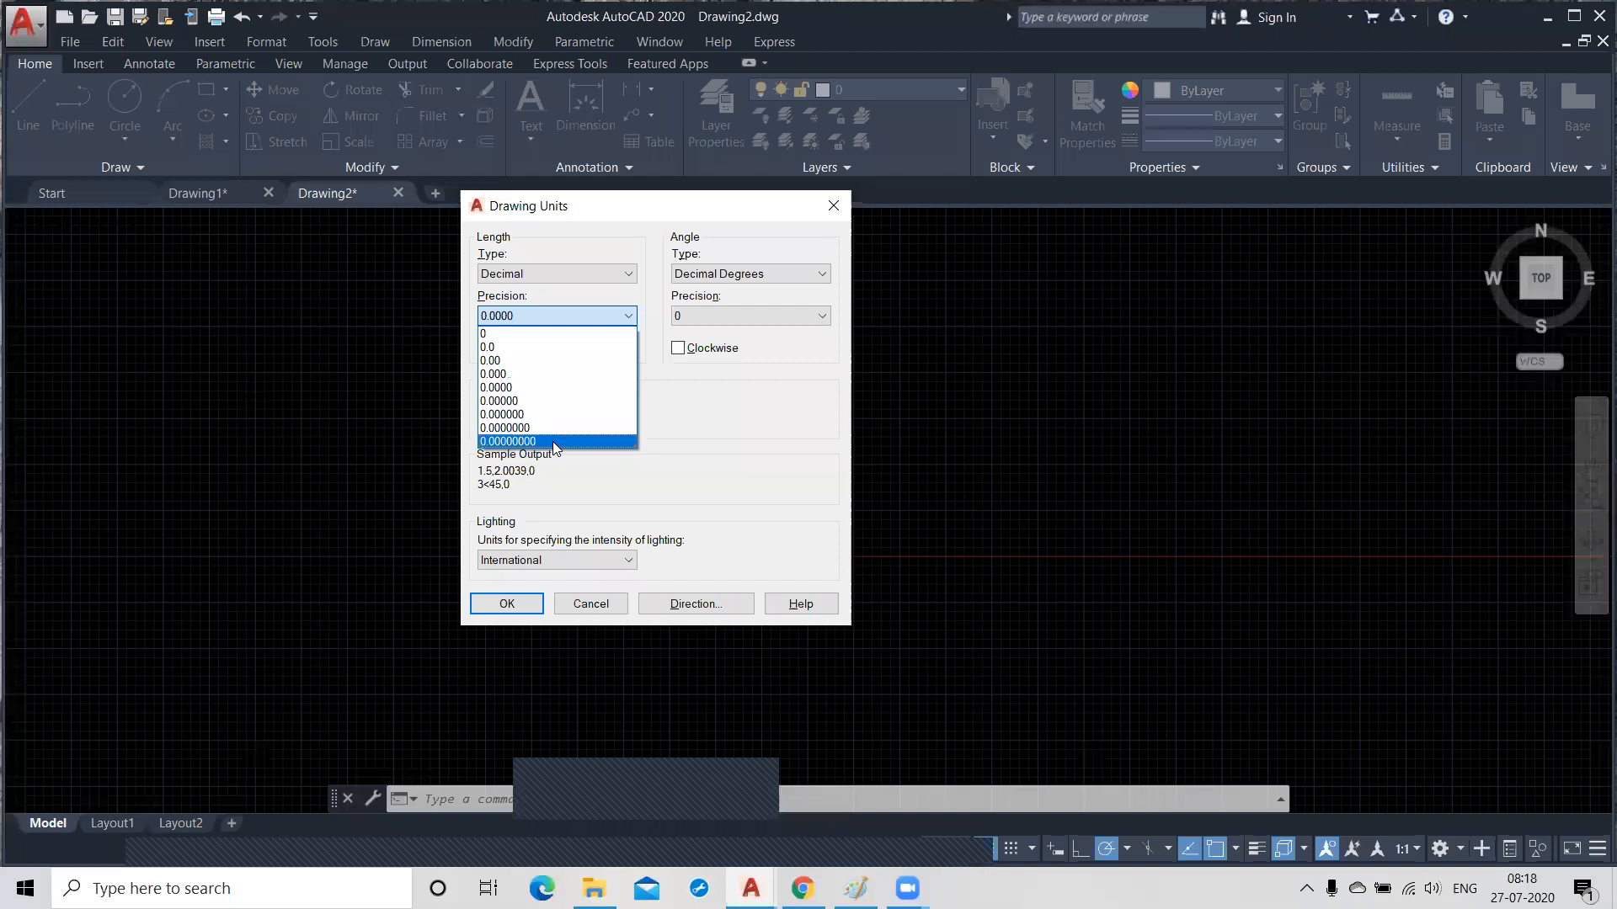
Set the drawing's decimal length precision to 0.00 and the insertion scale to Millimeters.
{"action": "left_click", "coordinate": [510, 362]}
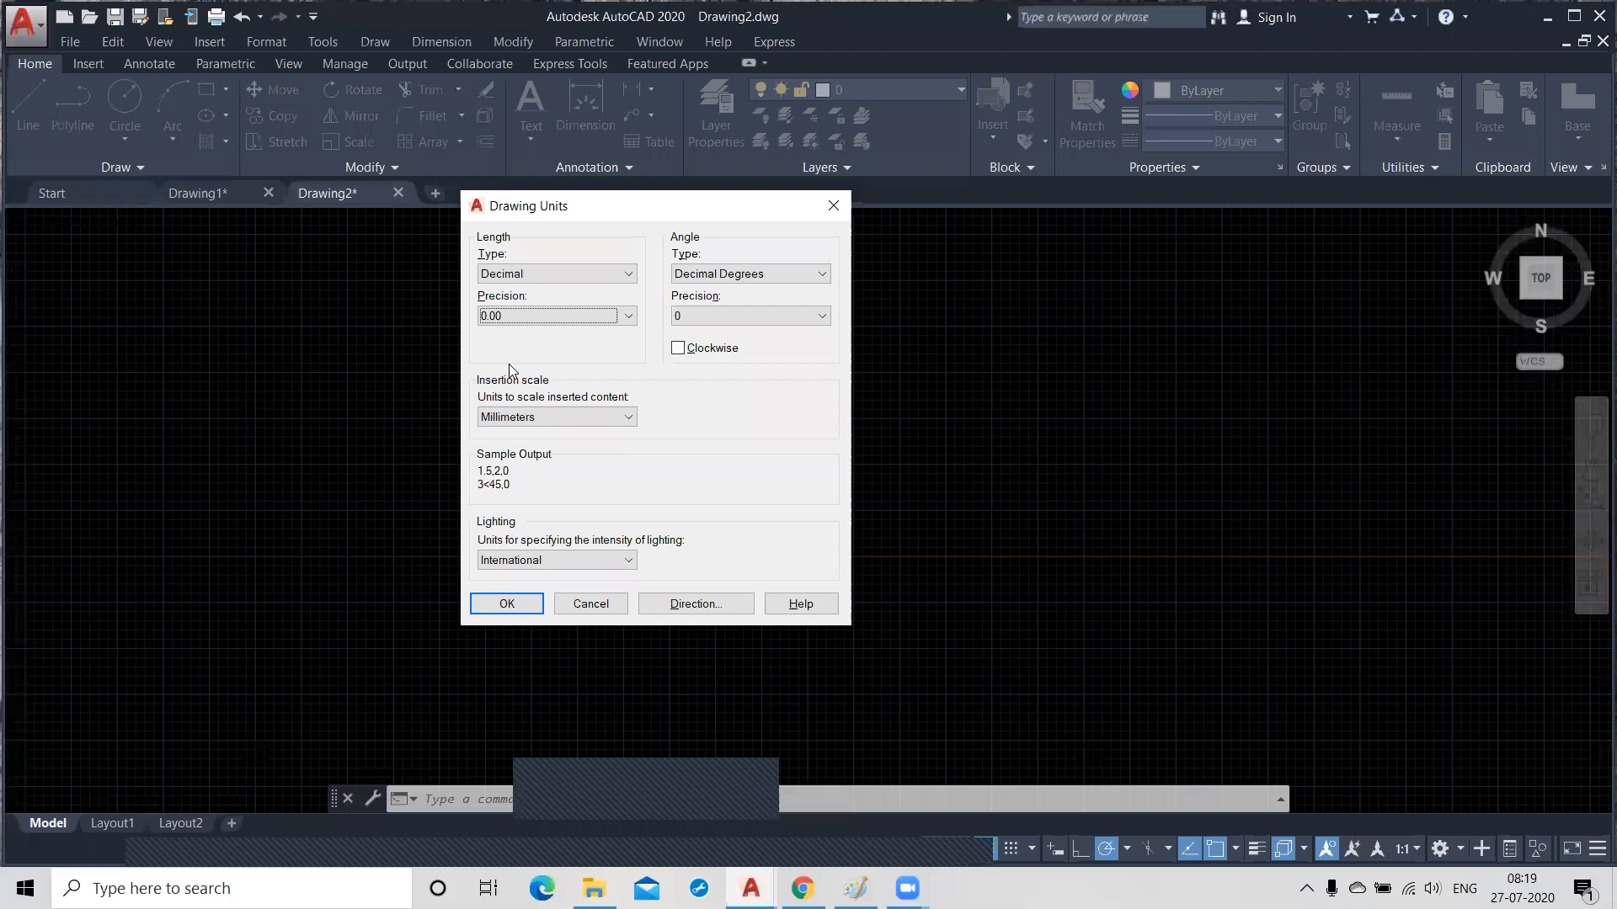
{"action": "left_click", "coordinate": [576, 418]}
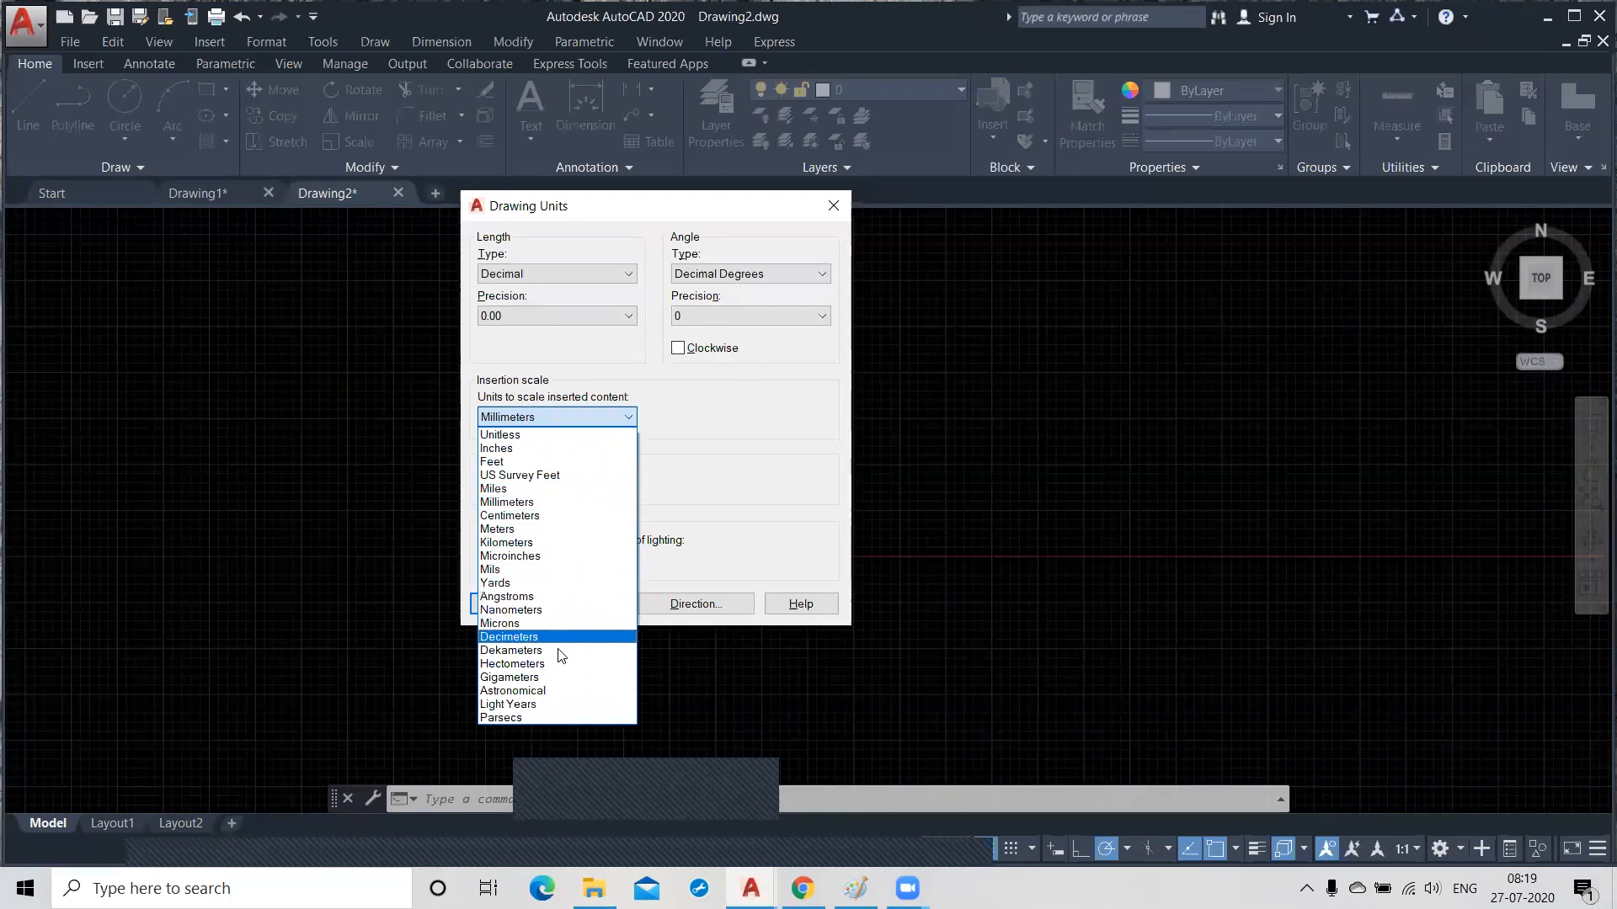
{"action": "left_click", "coordinate": [544, 503]}
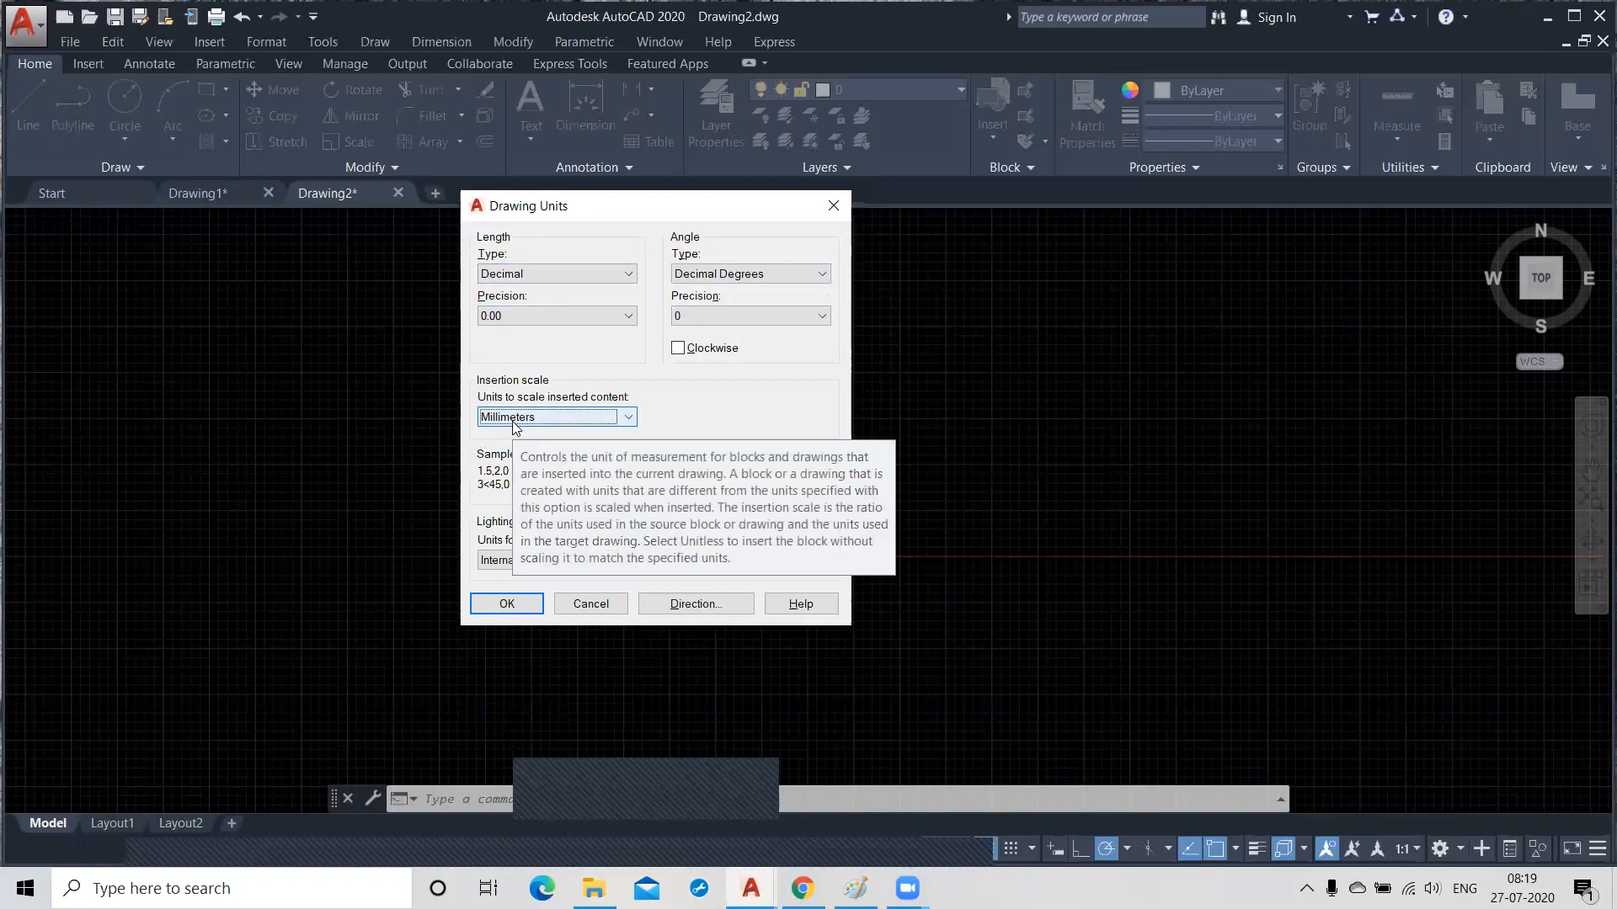
Set the length type to Architectural and review its available precision options.
{"action": "left_click", "coordinate": [579, 276]}
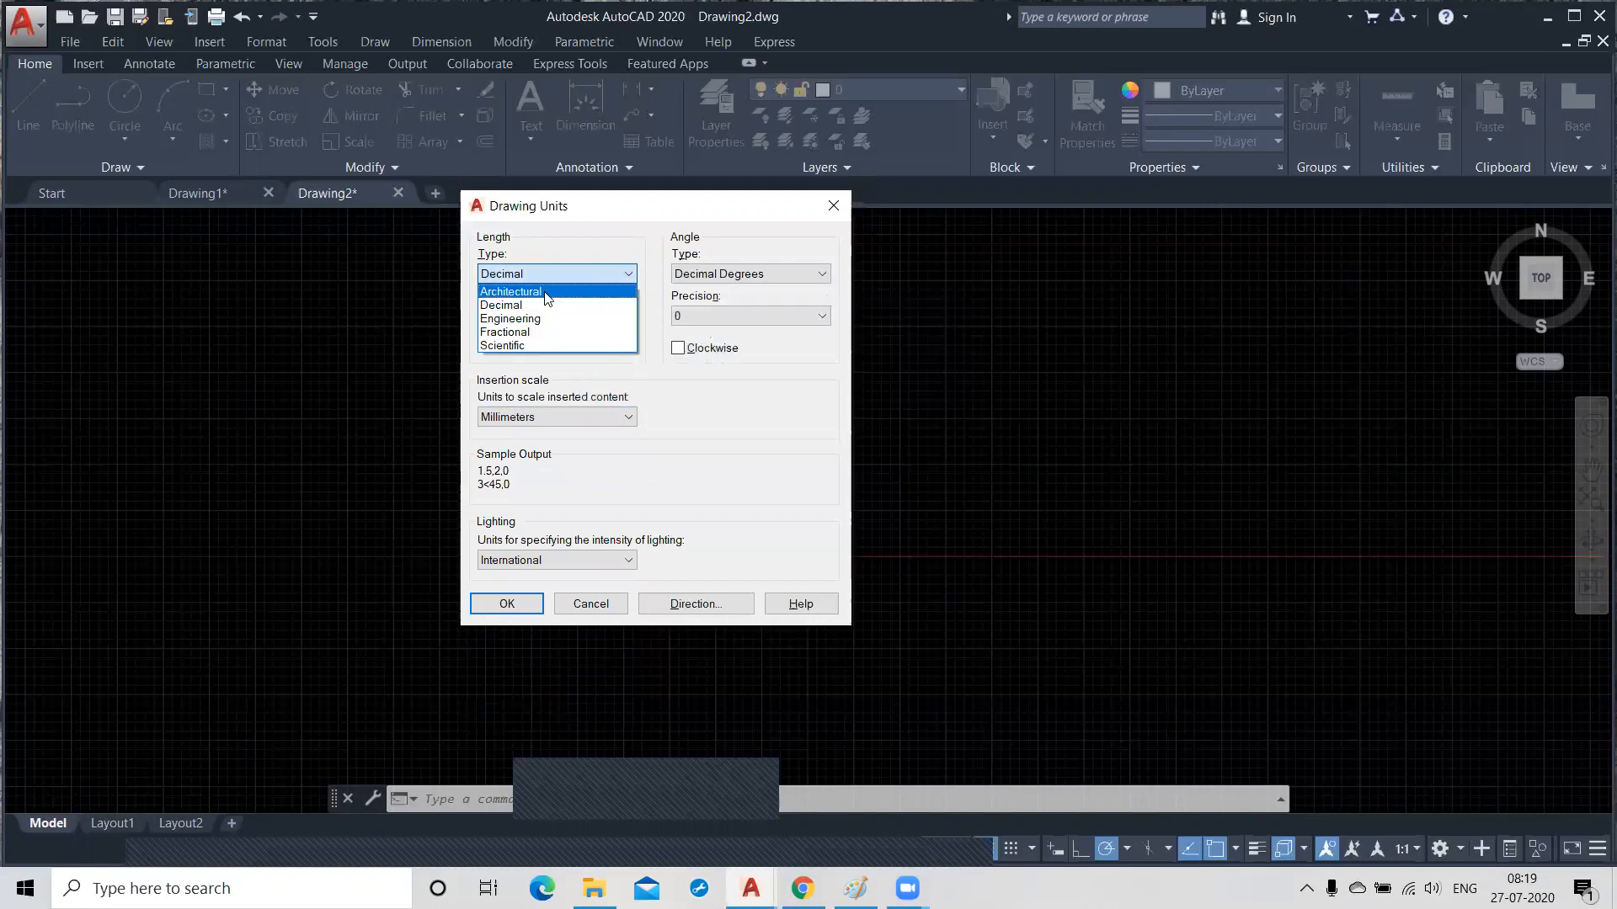
{"action": "left_click", "coordinate": [555, 295]}
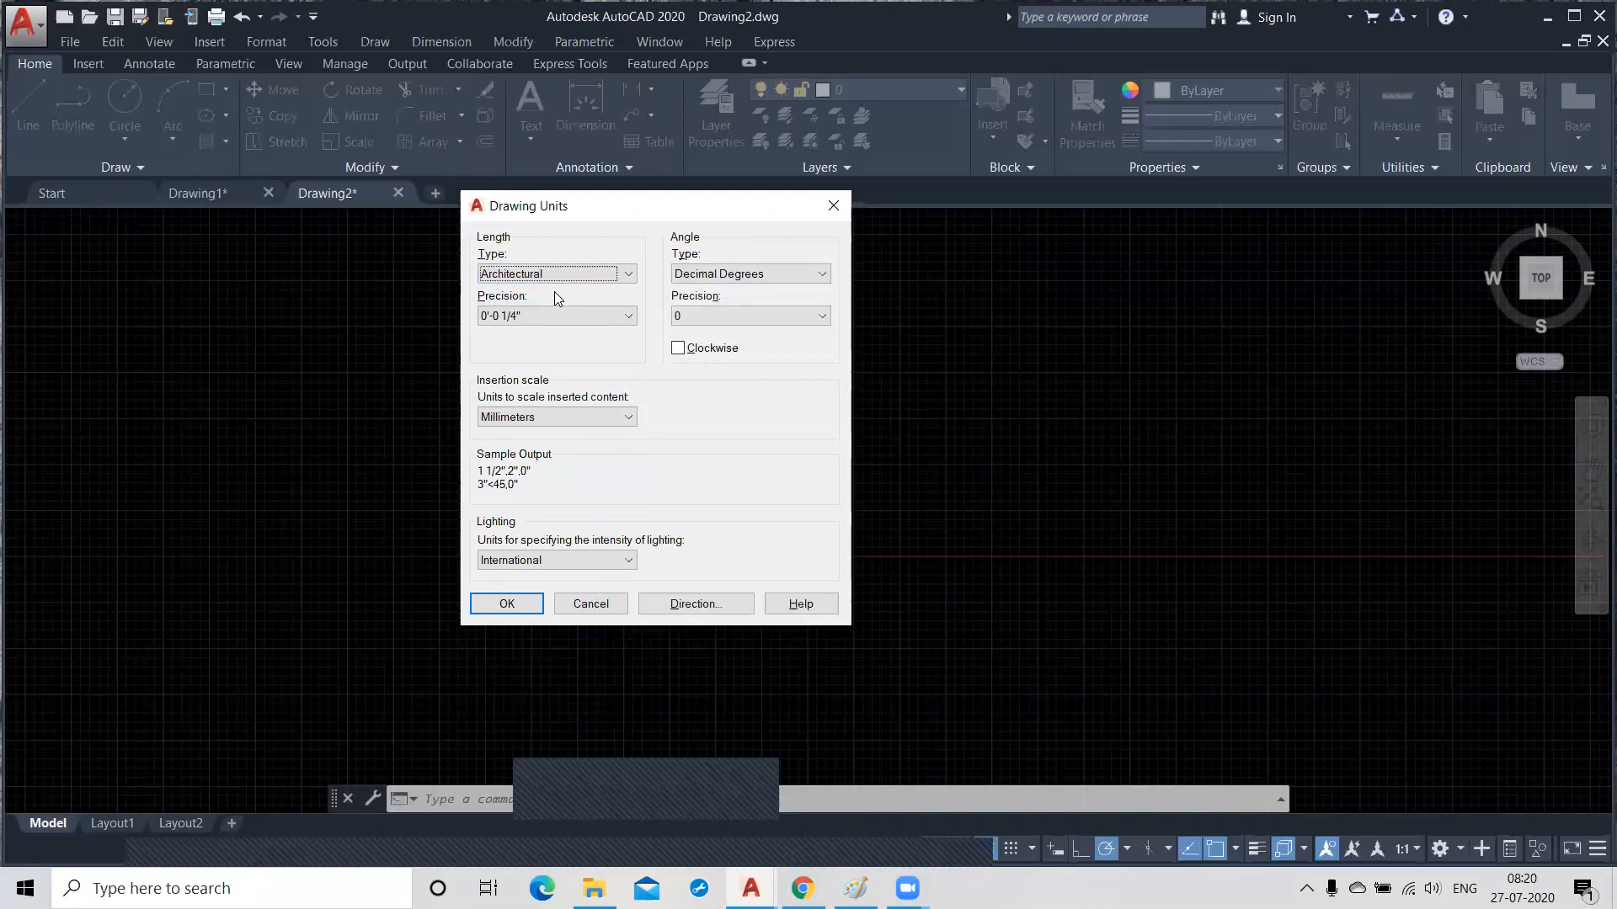
{"action": "left_click", "coordinate": [555, 317]}
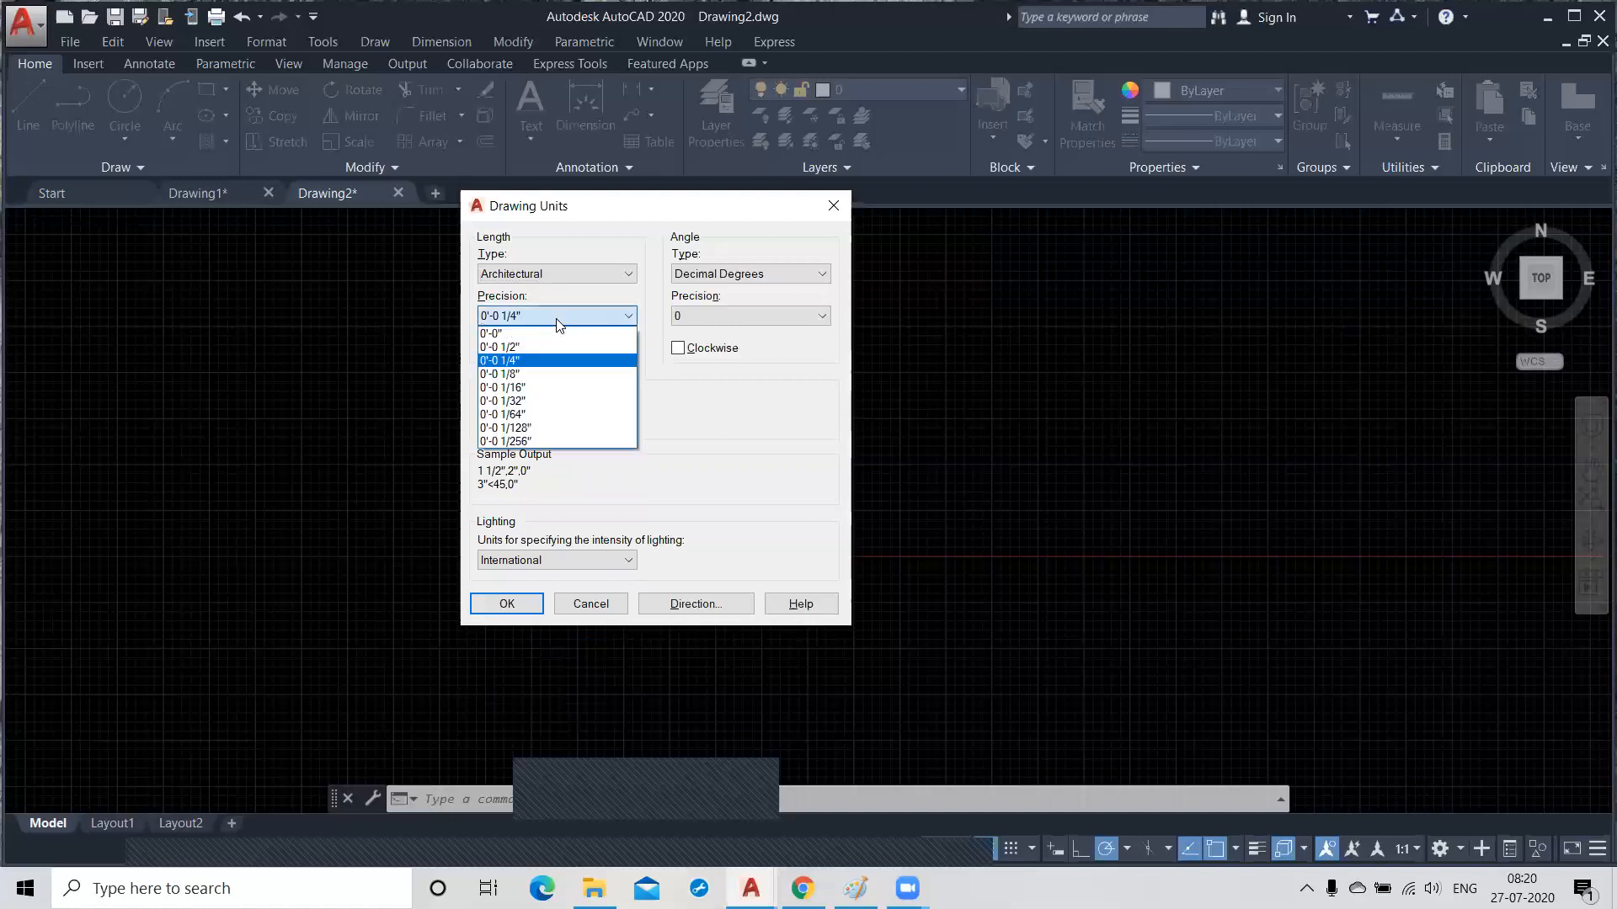
{"action": "left_click", "coordinate": [552, 276]}
Change the length type to Engineering and review its available precision options.
{"action": "left_click", "coordinate": [554, 274]}
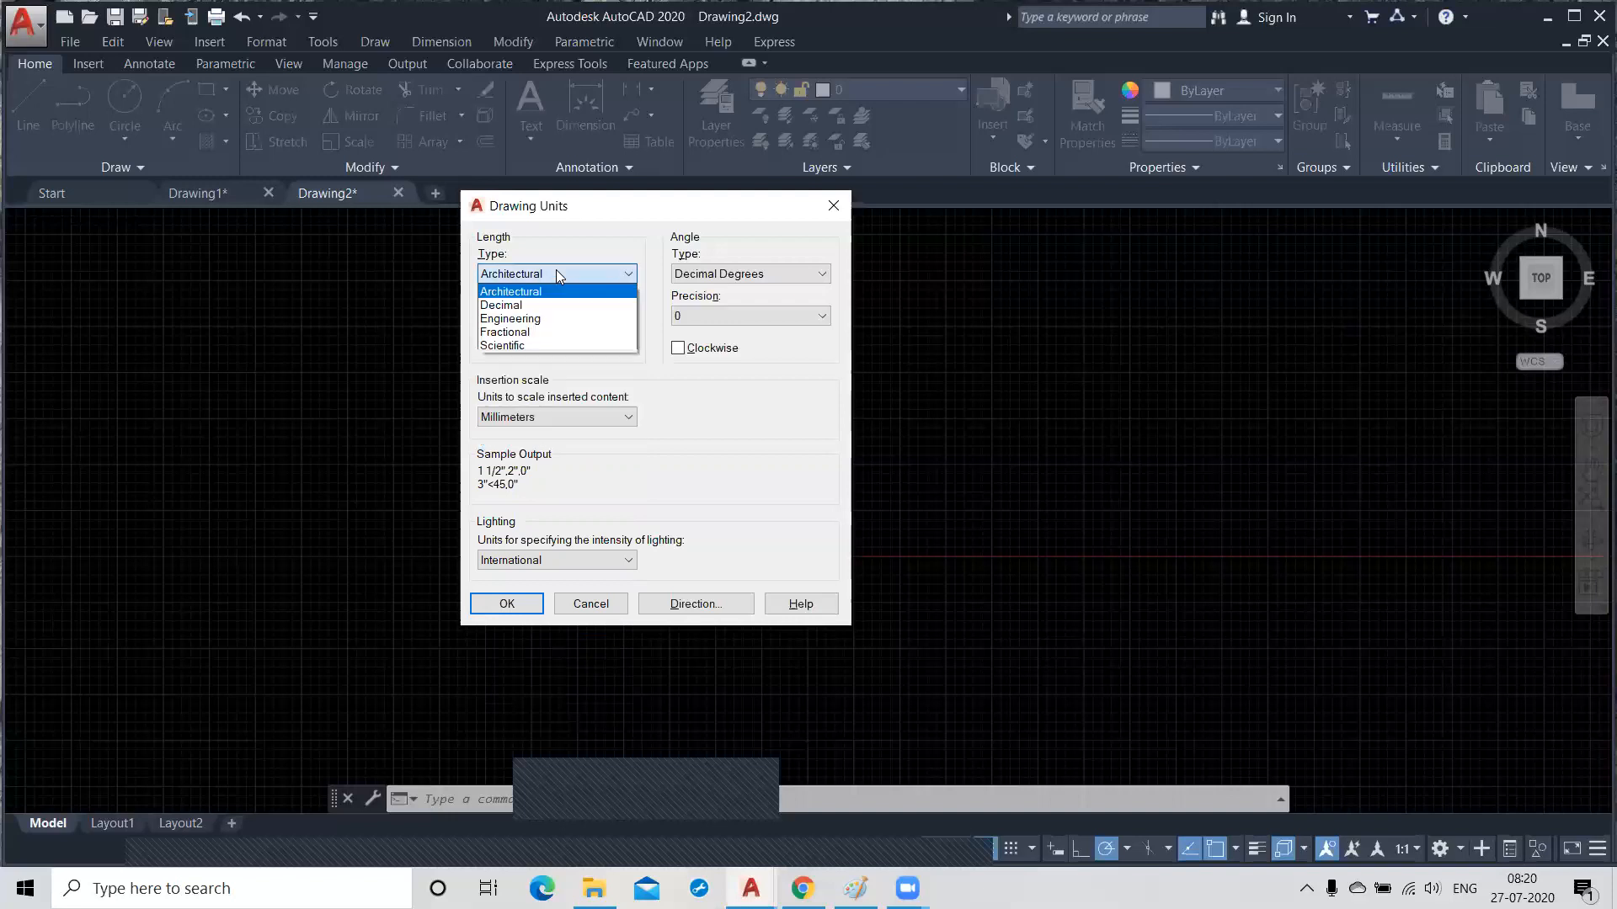
{"action": "left_click", "coordinate": [539, 319]}
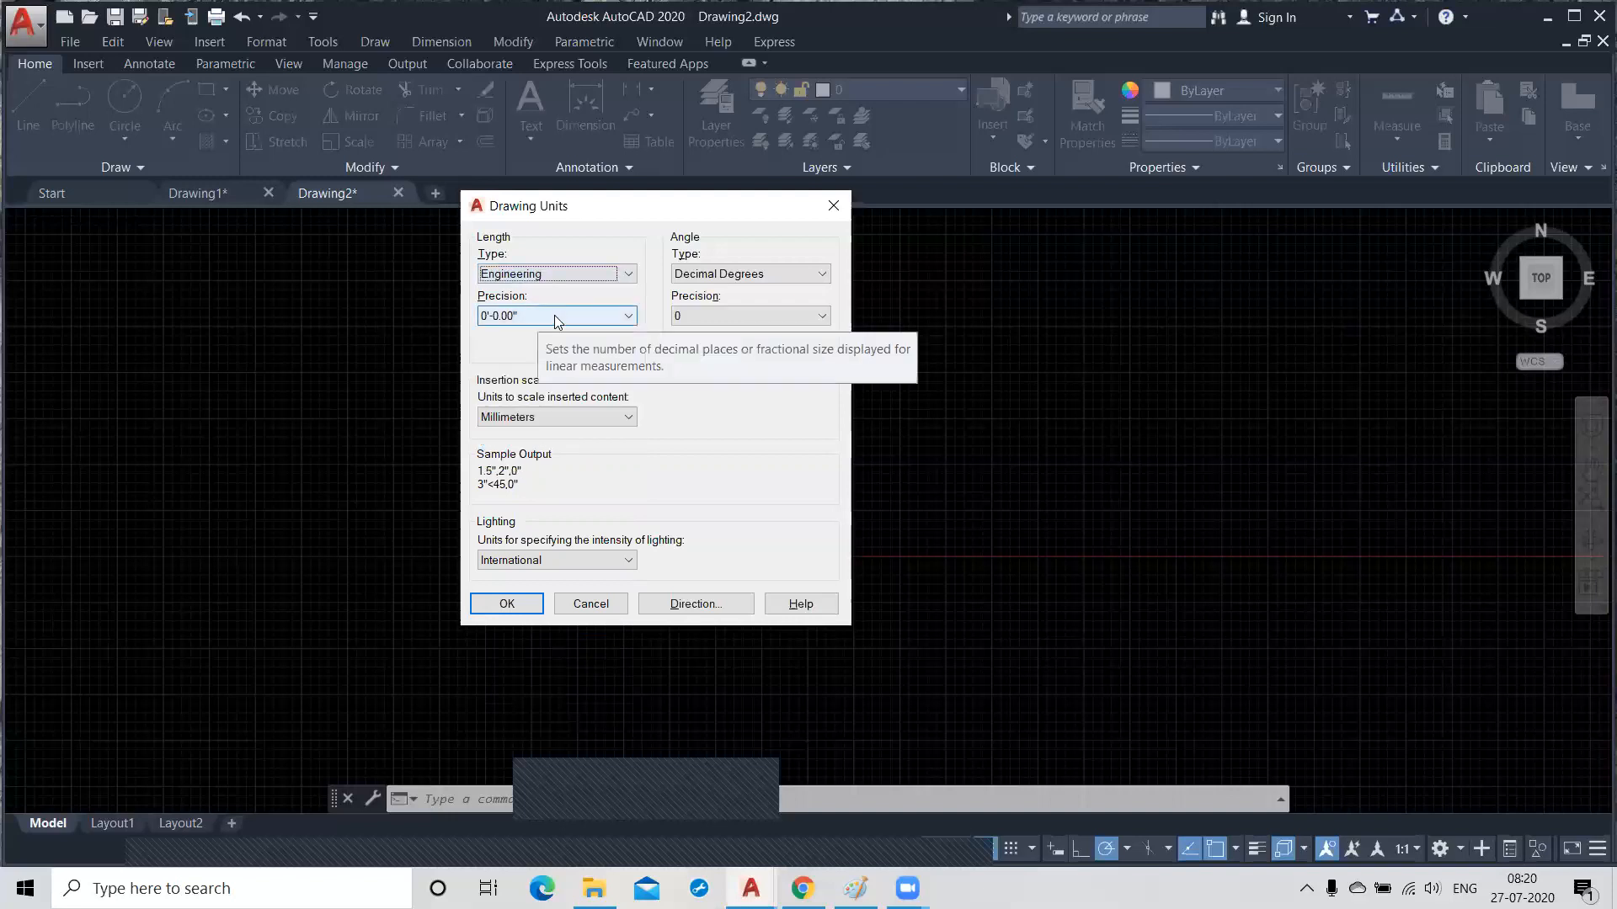
{"action": "left_click", "coordinate": [558, 317]}
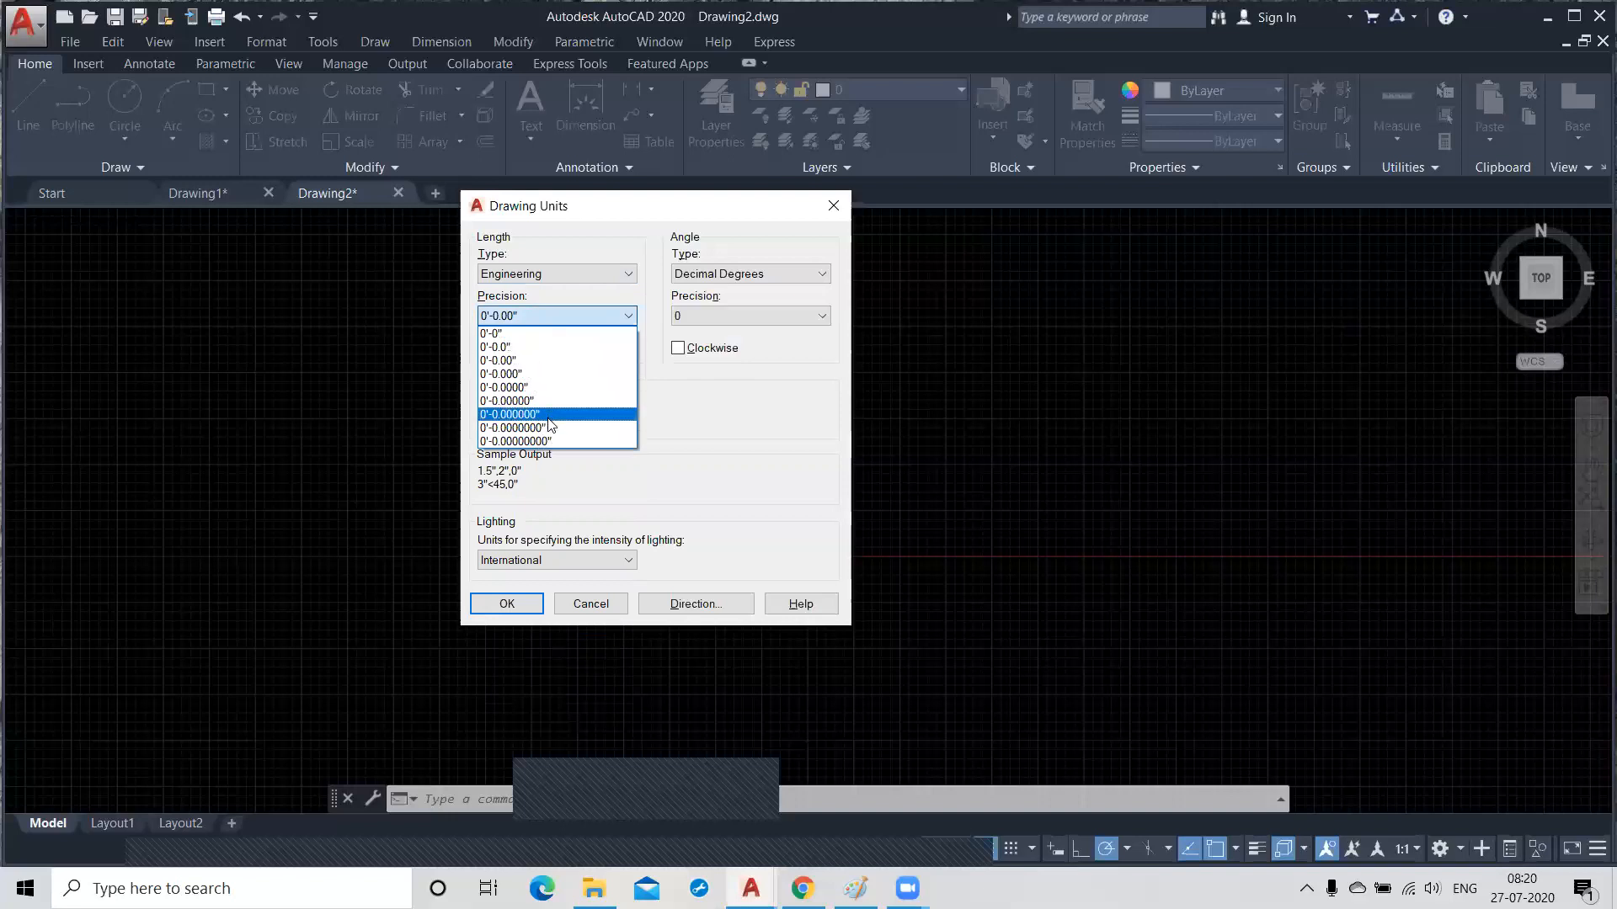
{"action": "left_click", "coordinate": [552, 271]}
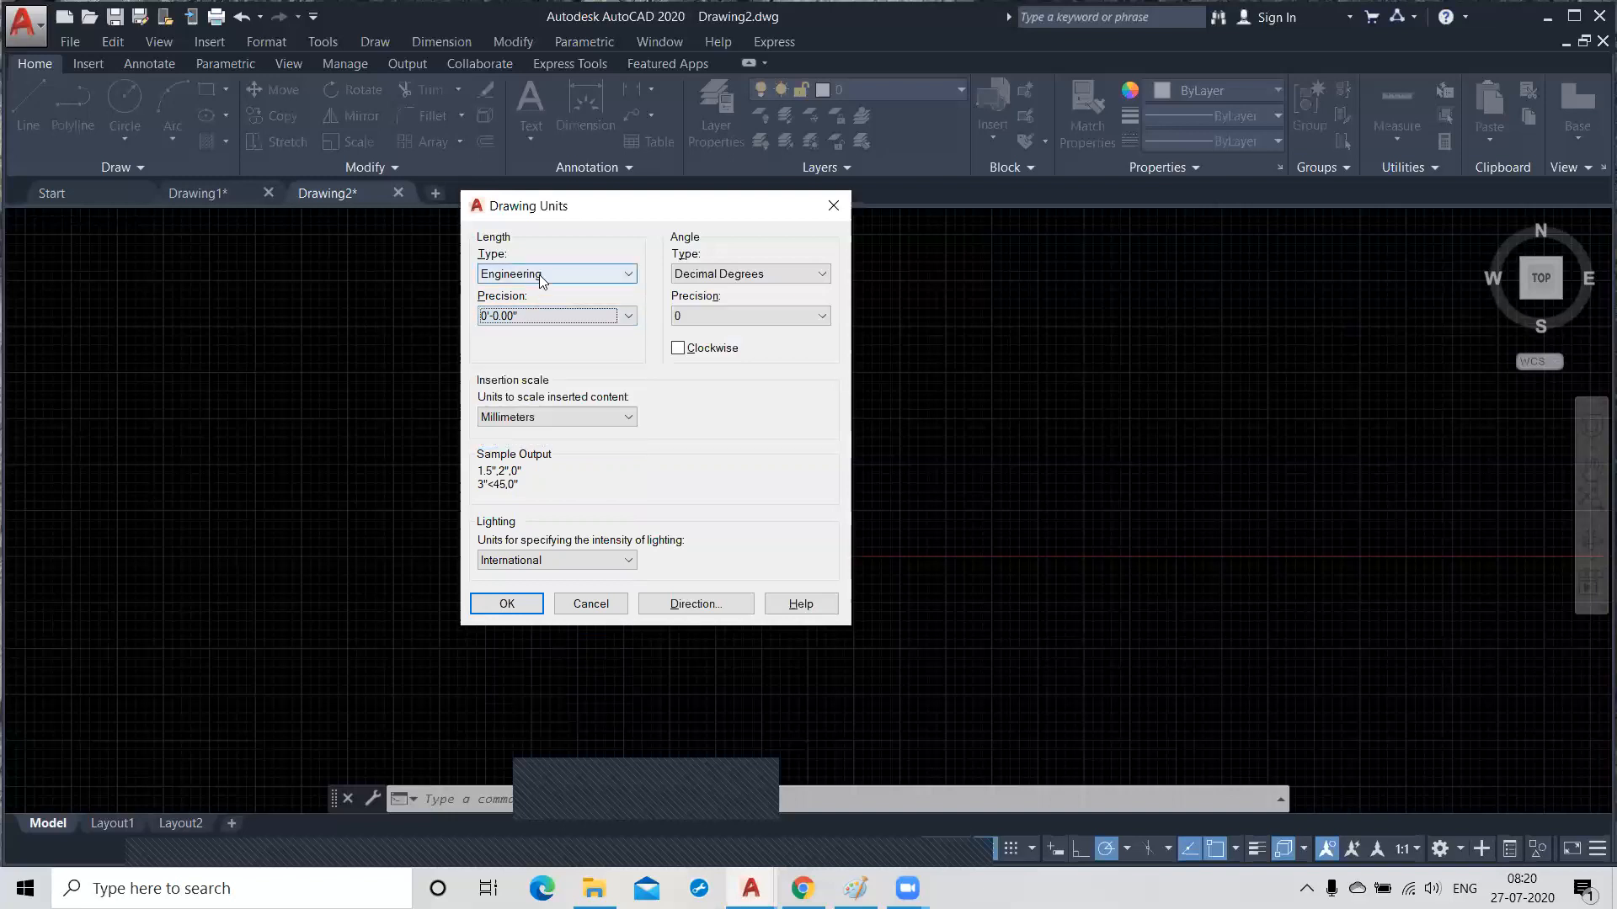
Configure the drawing units to Architectural length with 0'-0 1/2" precision and an insertion scale of Inches.
{"action": "left_click", "coordinate": [539, 275]}
{"action": "left_click", "coordinate": [532, 290]}
{"action": "left_click", "coordinate": [539, 319]}
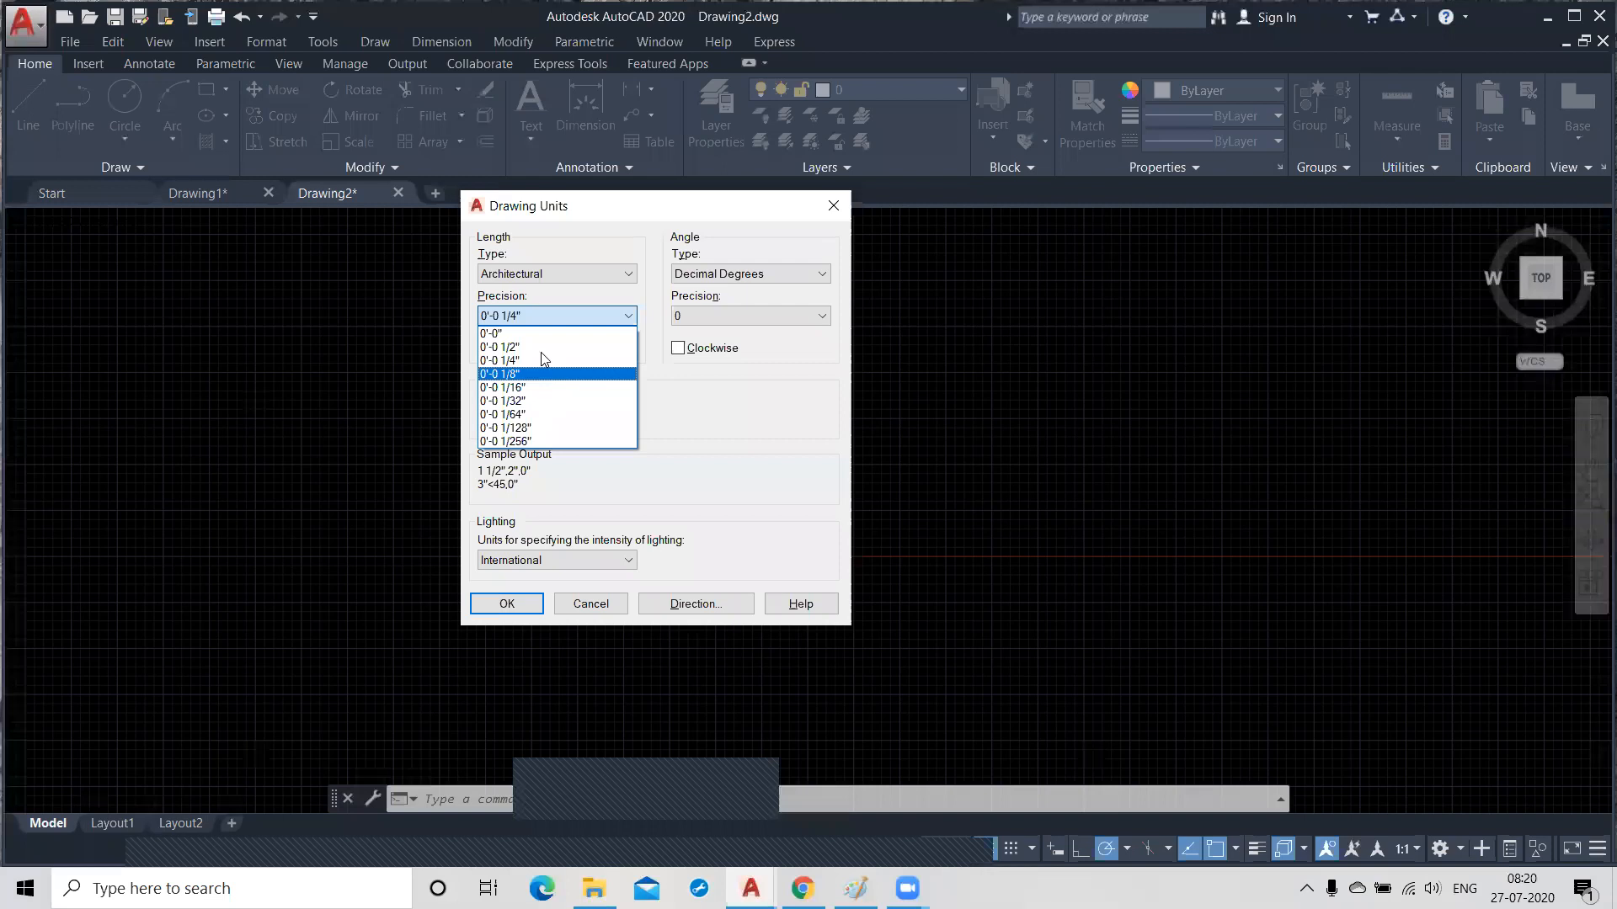
{"action": "left_click", "coordinate": [509, 346]}
{"action": "left_click", "coordinate": [570, 416]}
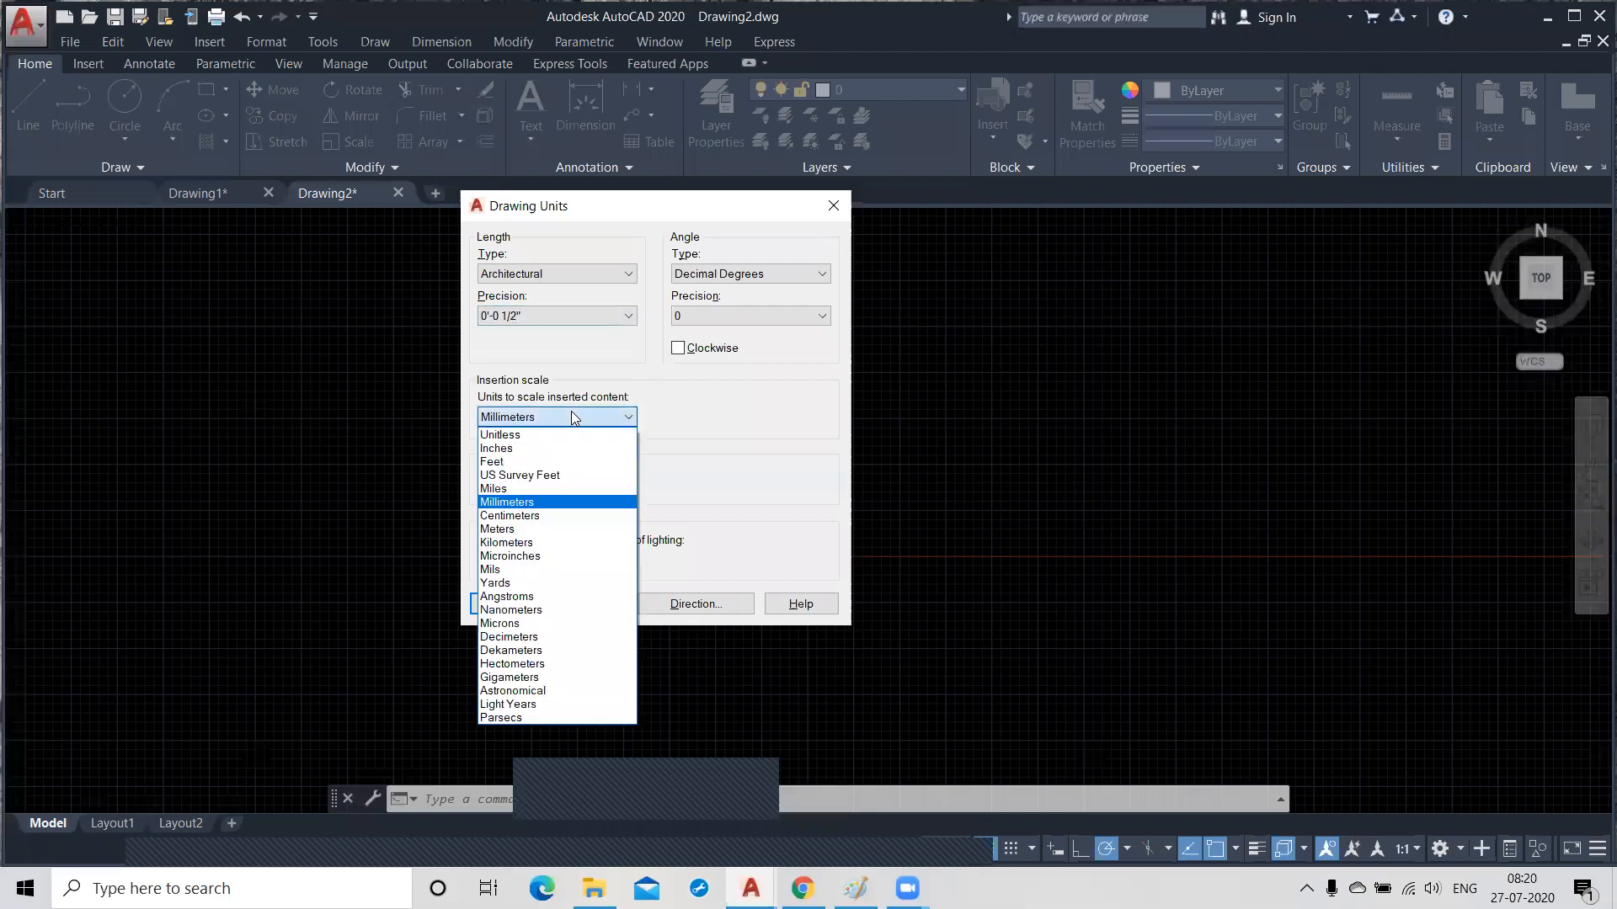
{"action": "left_click", "coordinate": [539, 449]}
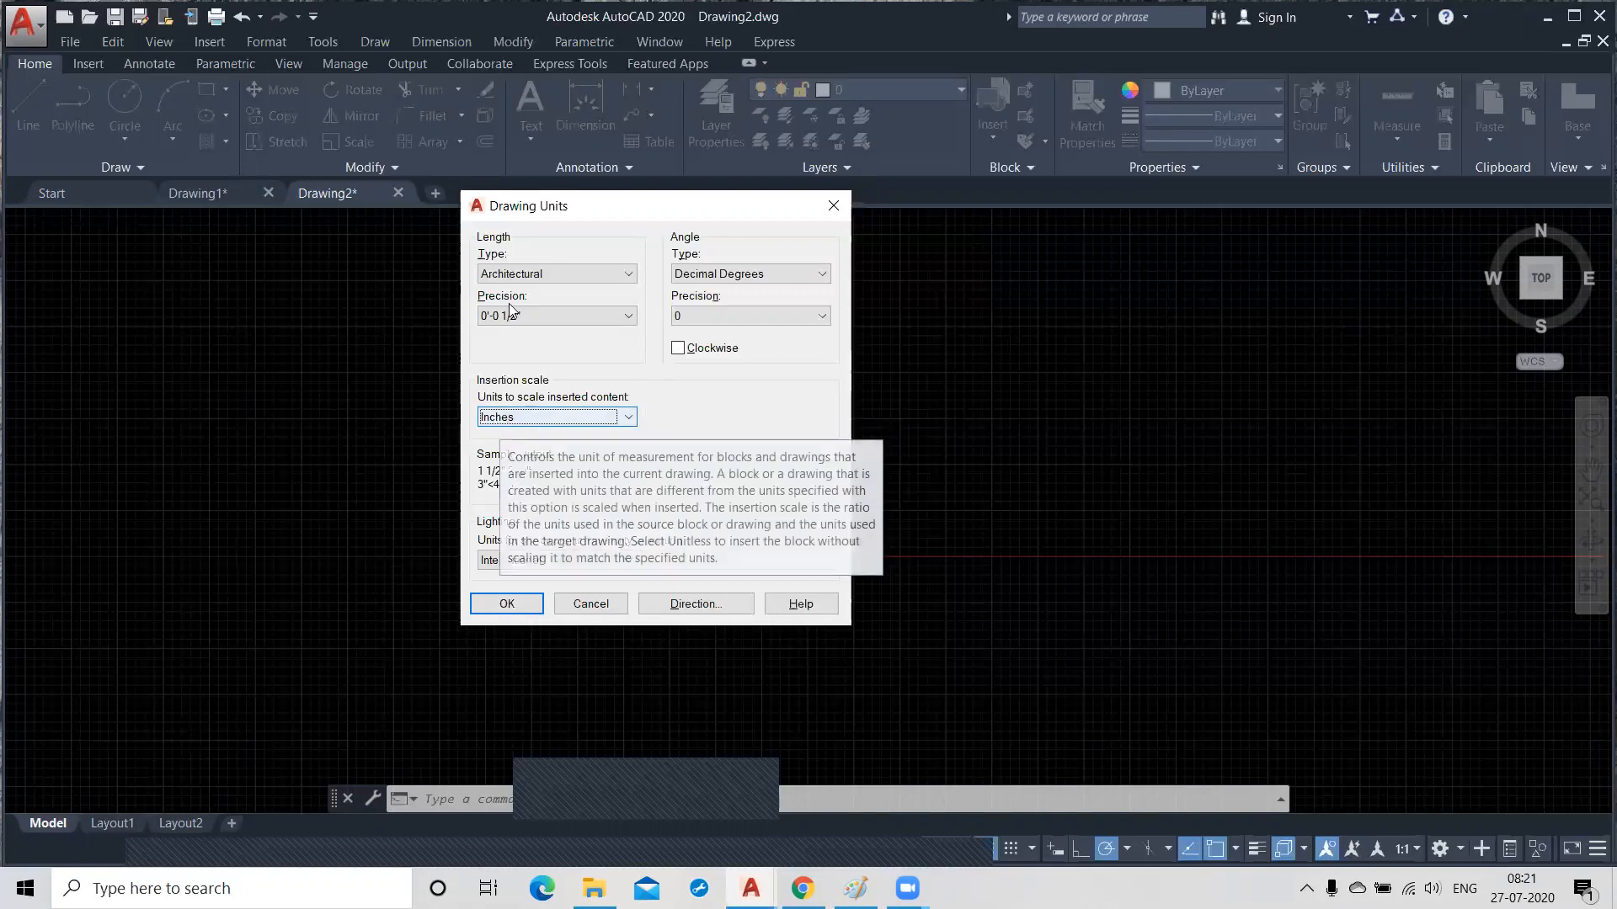
{"action": "left_click", "coordinate": [506, 604]}
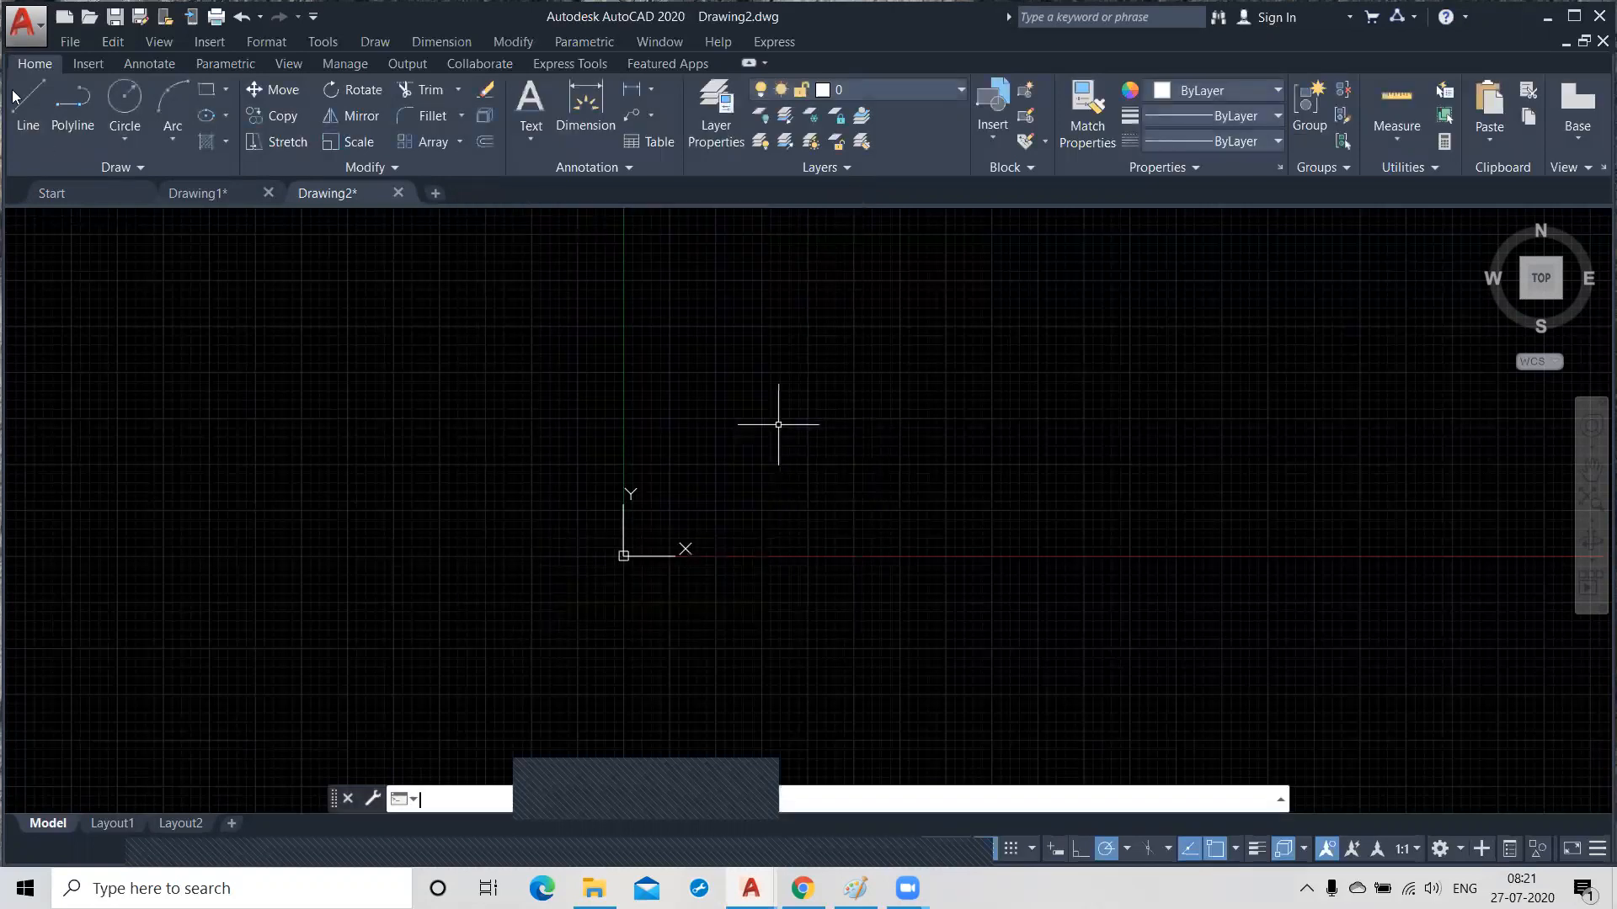
Draw a horizontal line 12'6" long above the drawing origin.
{"action": "type", "text": "l"}
{"action": "key", "text": "Return"}
{"action": "left_click", "coordinate": [671, 450]}
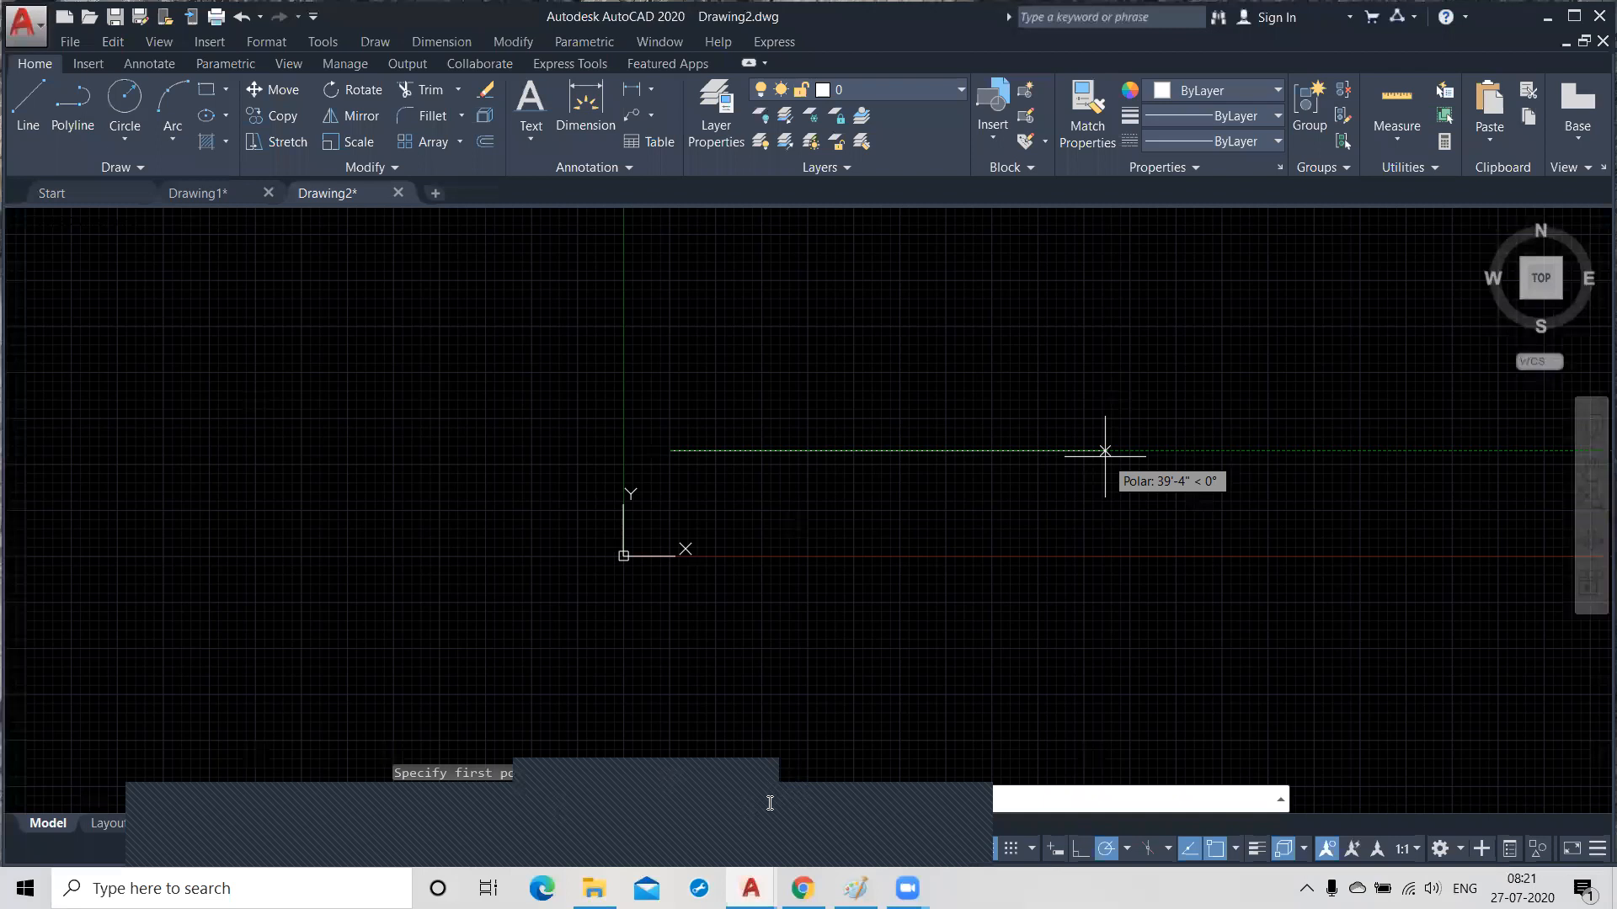
{"action": "type", "text": "6\""}
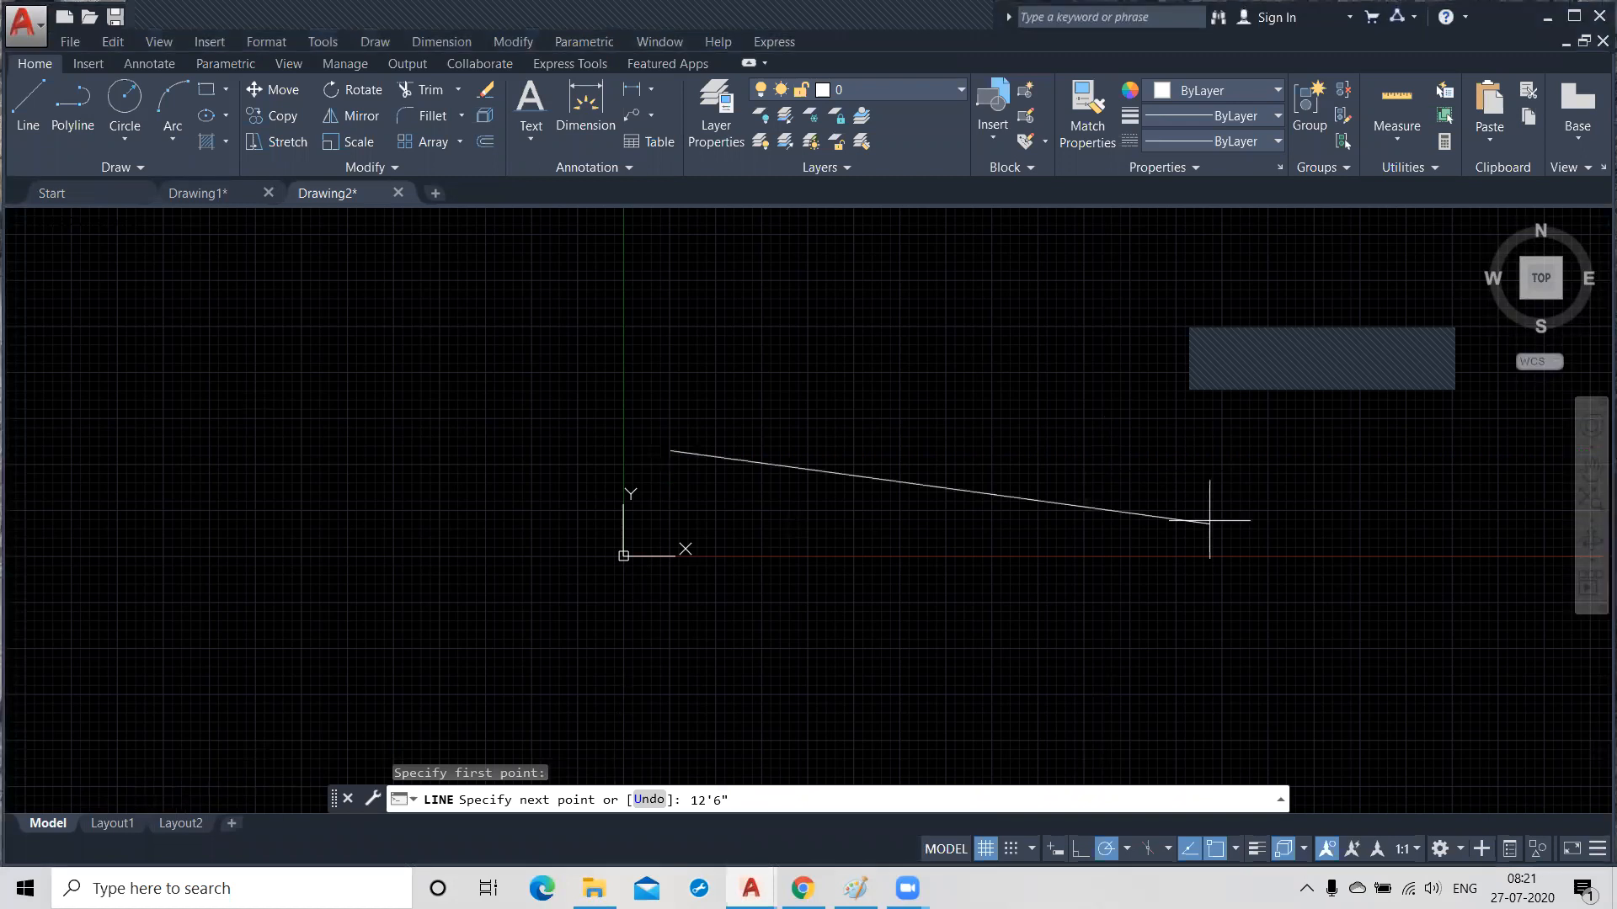
{"action": "key", "text": "Return"}
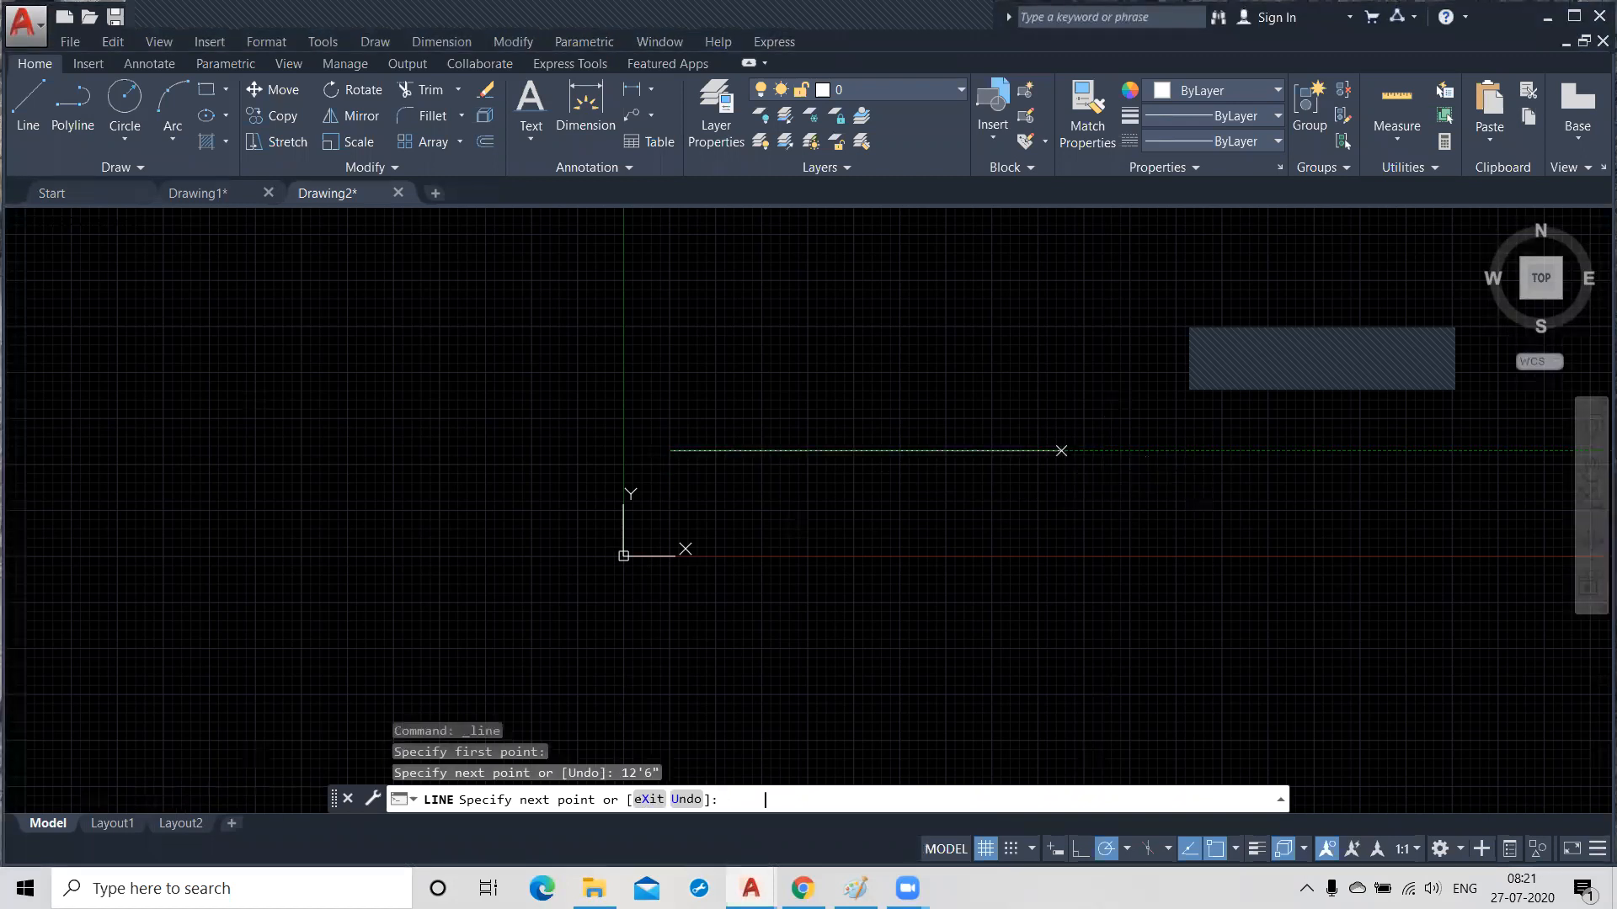
{"action": "key", "text": "Return"}
Set the primary unit format of the ISO-25 dimension style to Architectural.
{"action": "scroll", "coordinate": [729, 480], "scroll_direction": "up", "scroll_amount": 2}
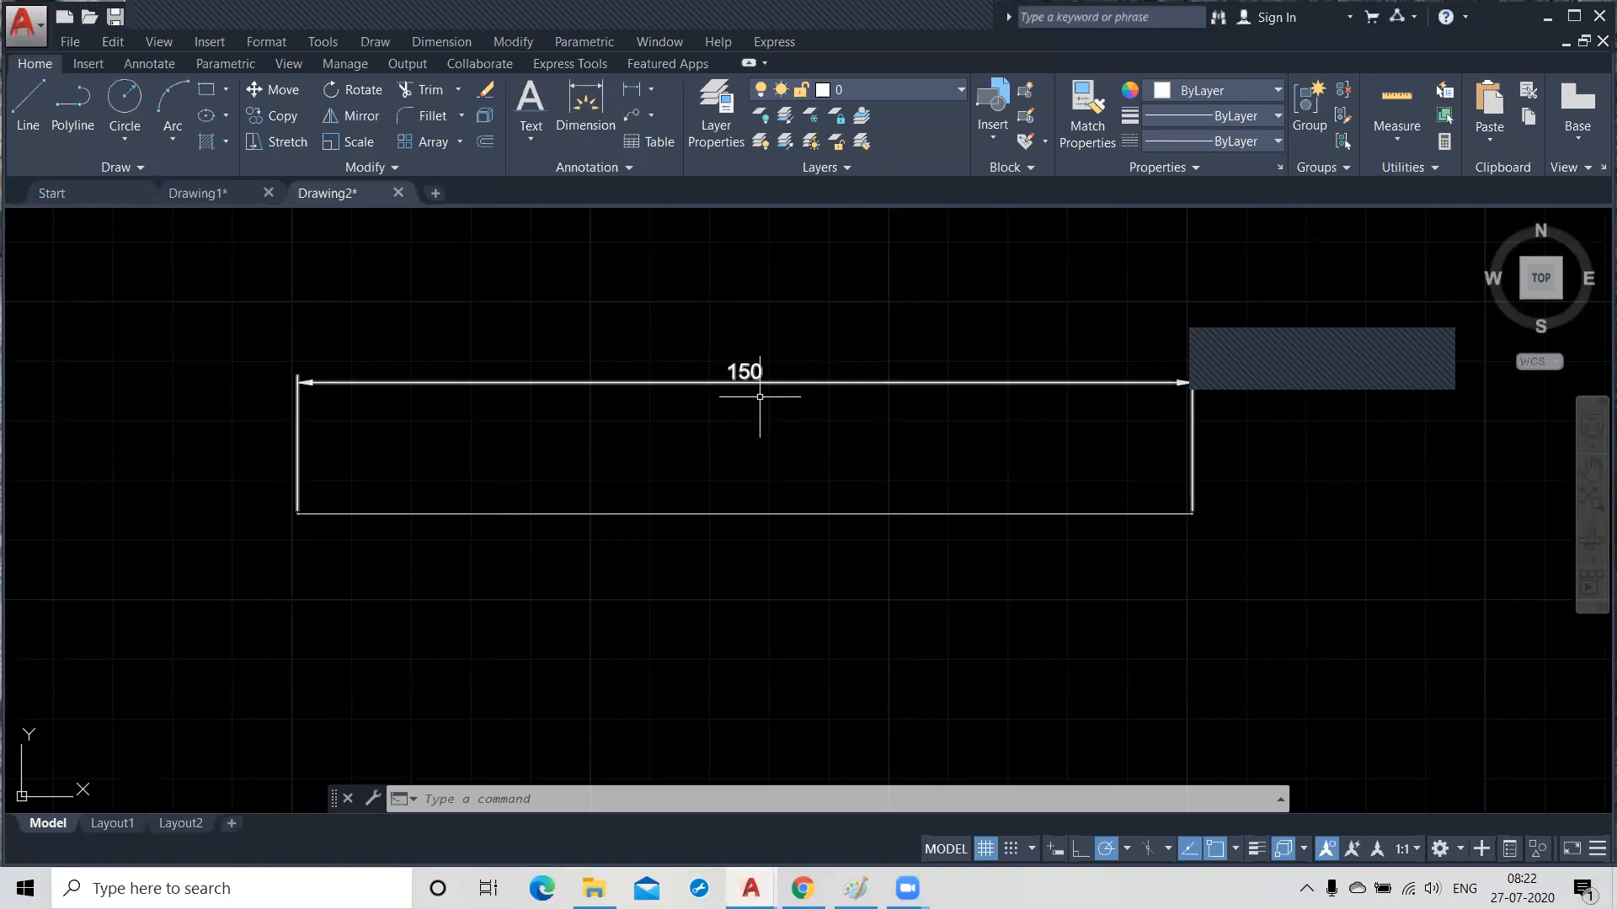
{"action": "scroll", "coordinate": [759, 420], "scroll_direction": "down", "scroll_amount": 1}
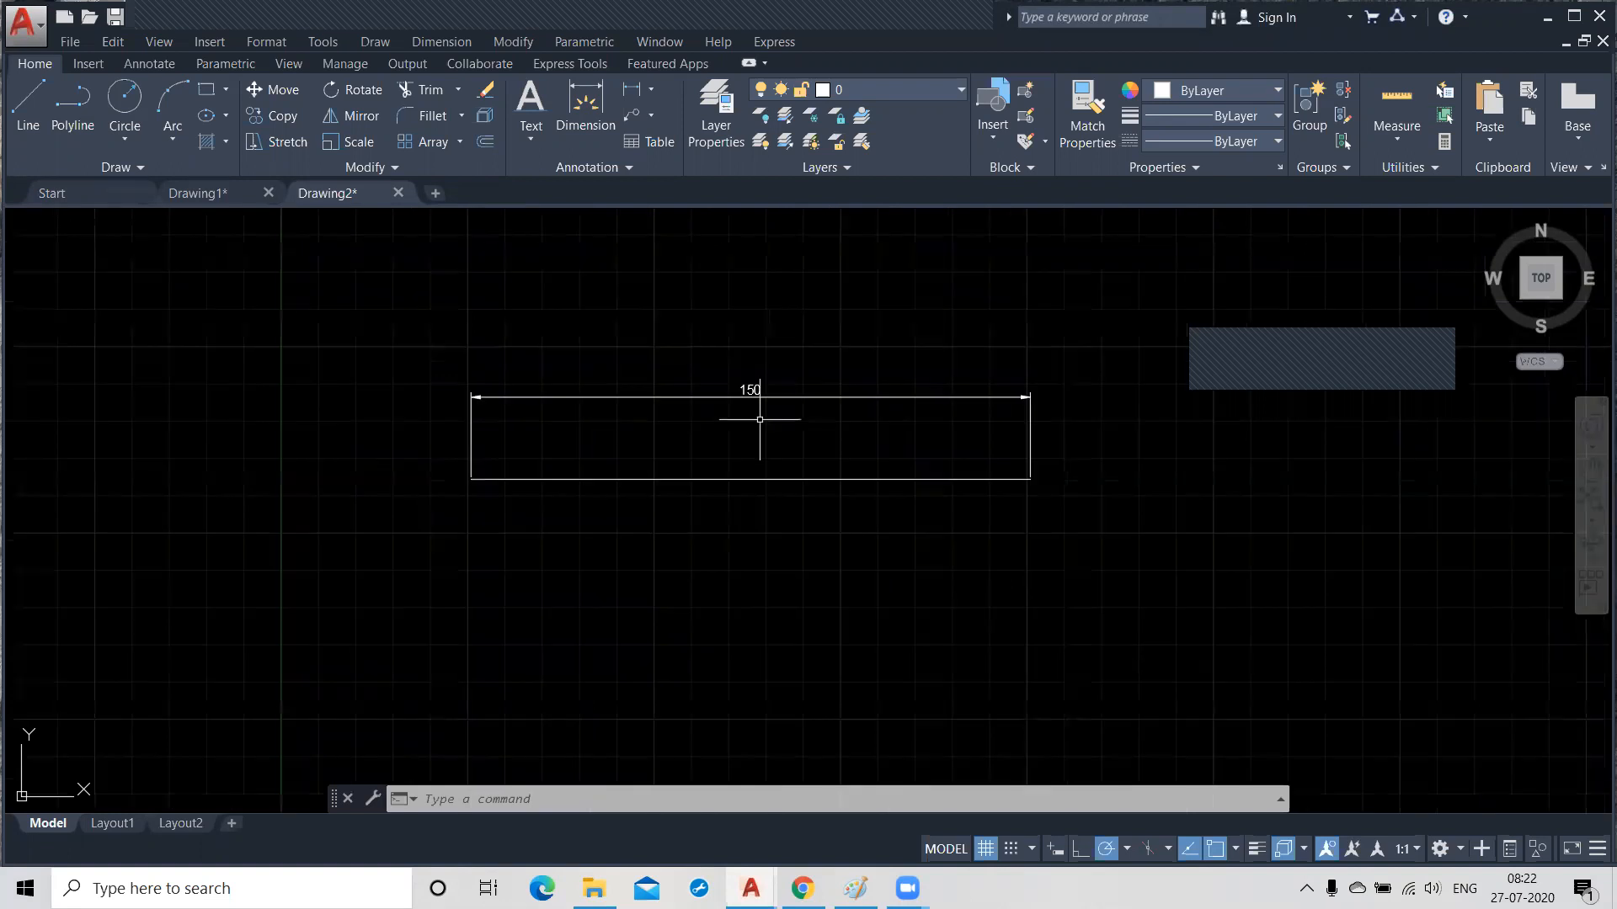
{"action": "scroll", "coordinate": [759, 419], "scroll_direction": "up", "scroll_amount": 2}
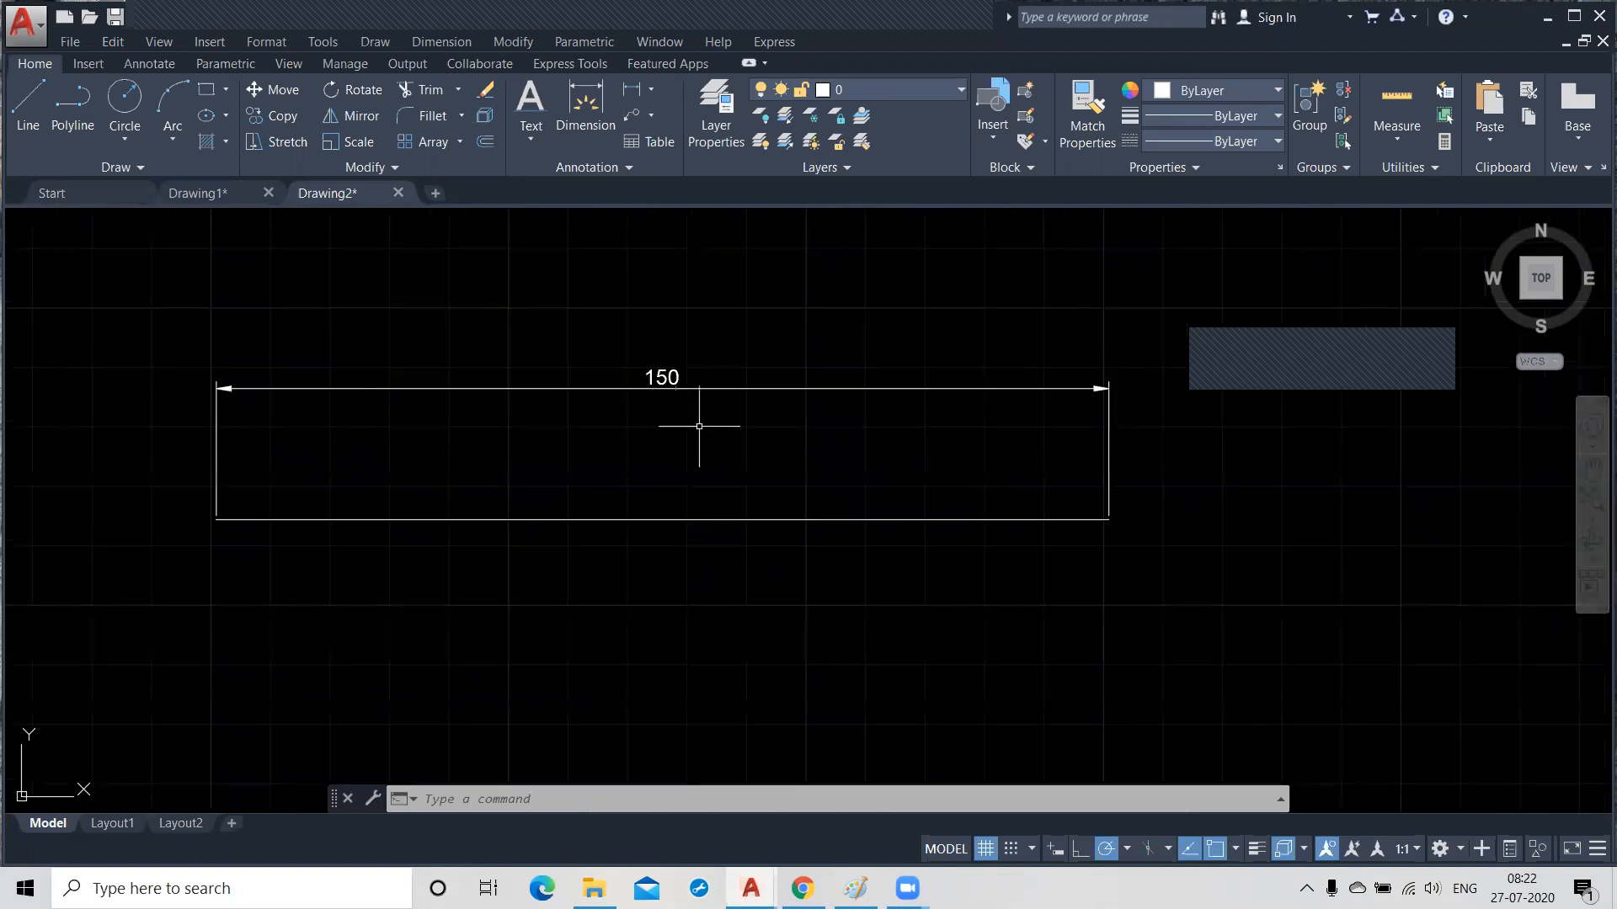
{"action": "type", "text": "d"}
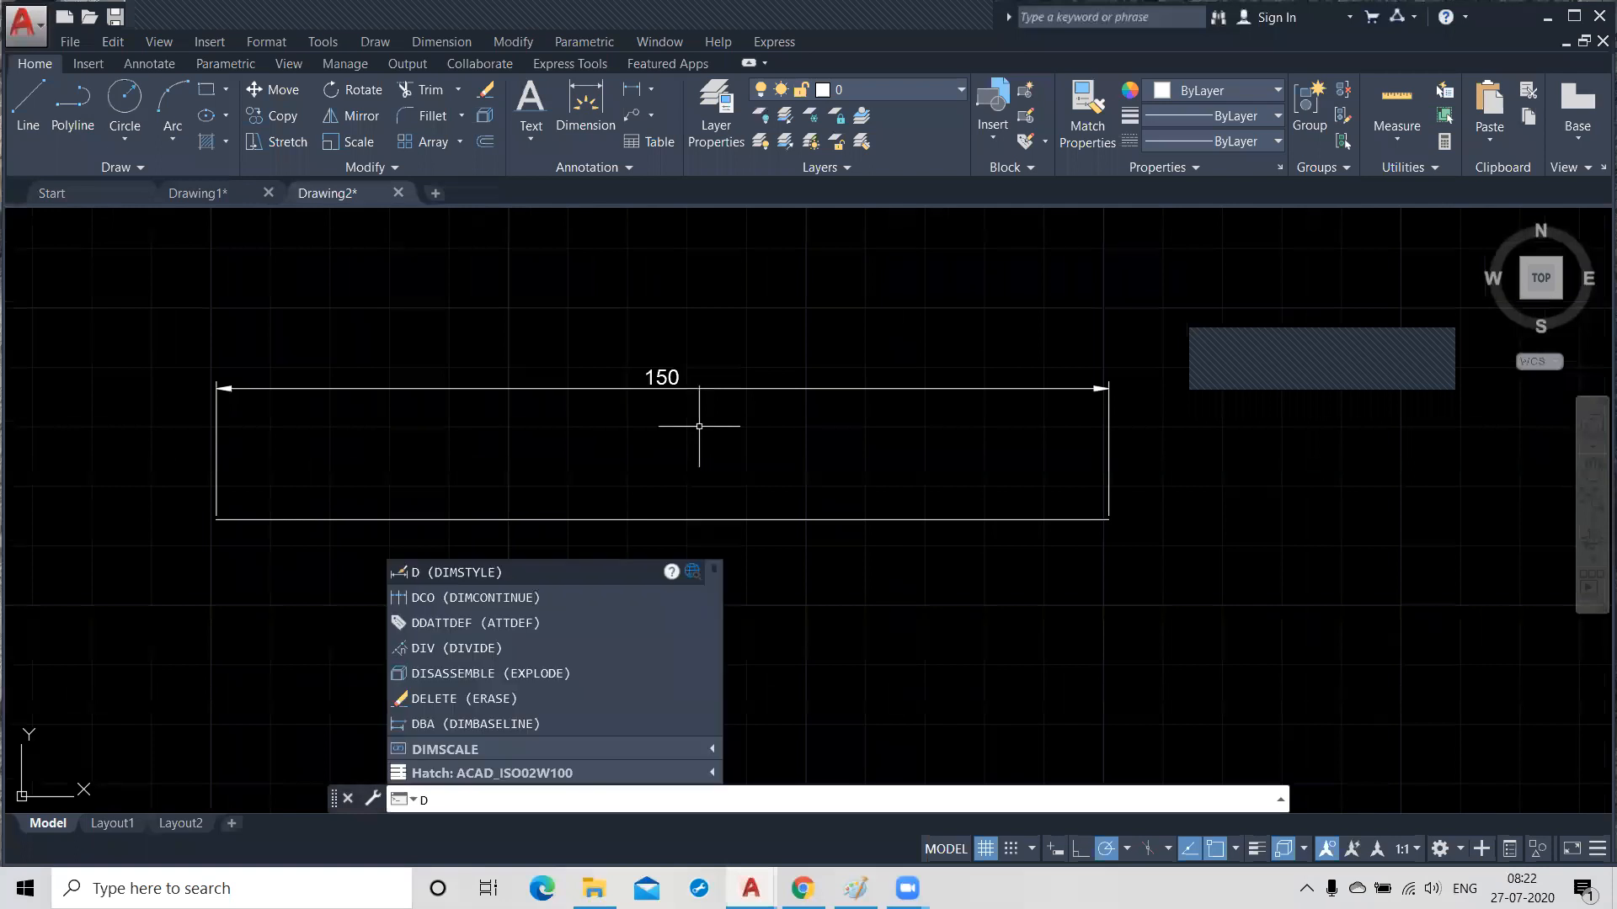
{"action": "key", "text": "Return"}
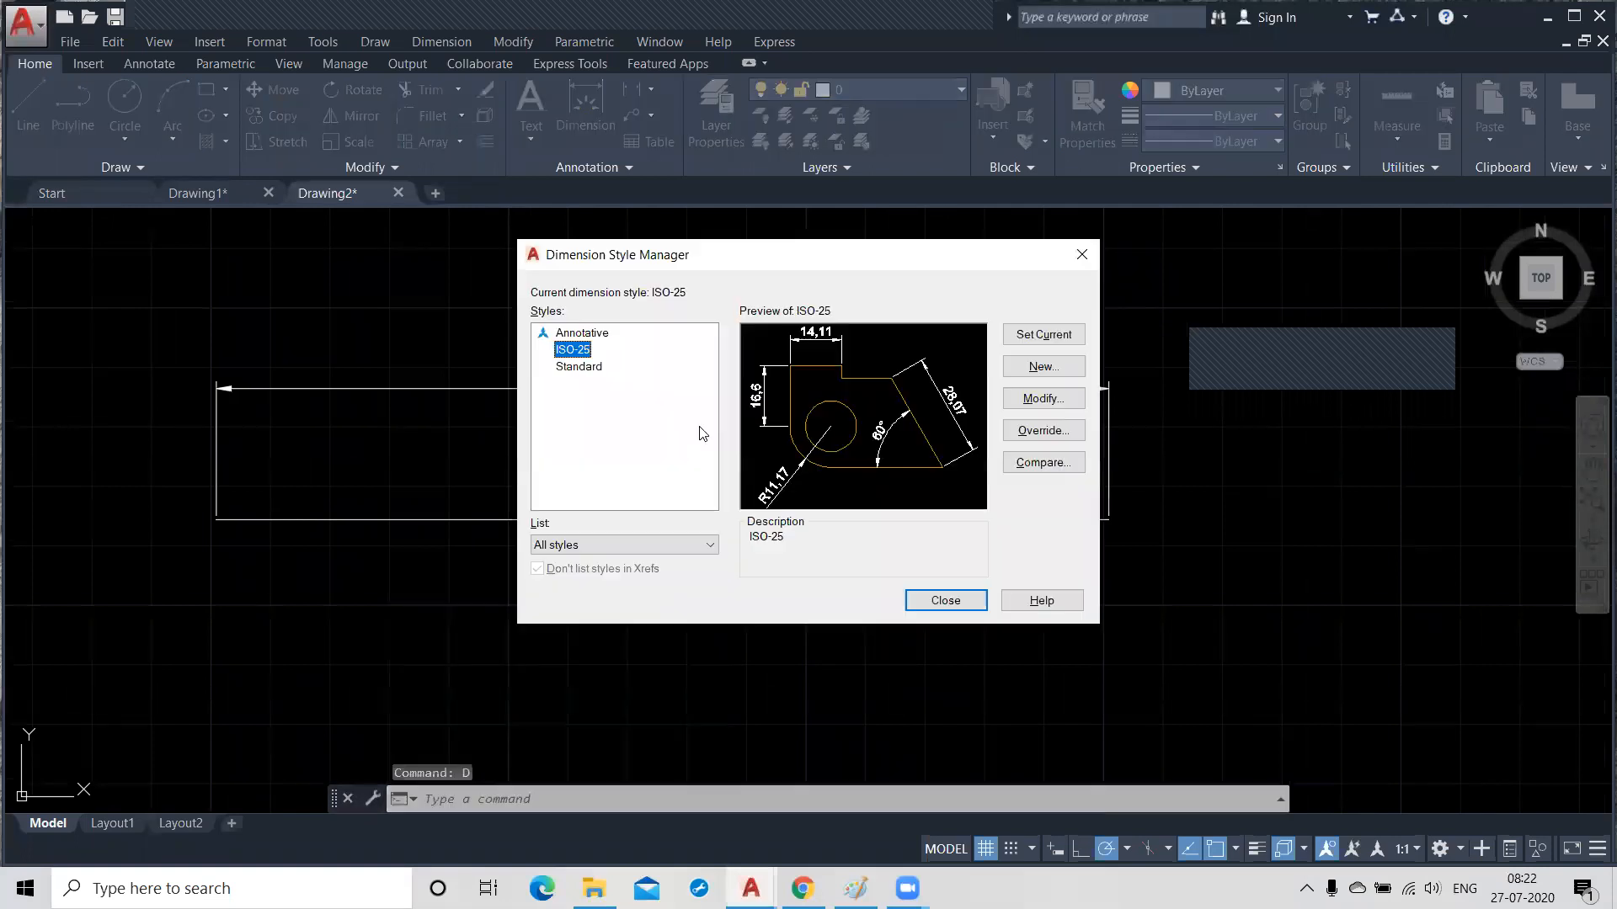
{"action": "left_click", "coordinate": [1037, 401]}
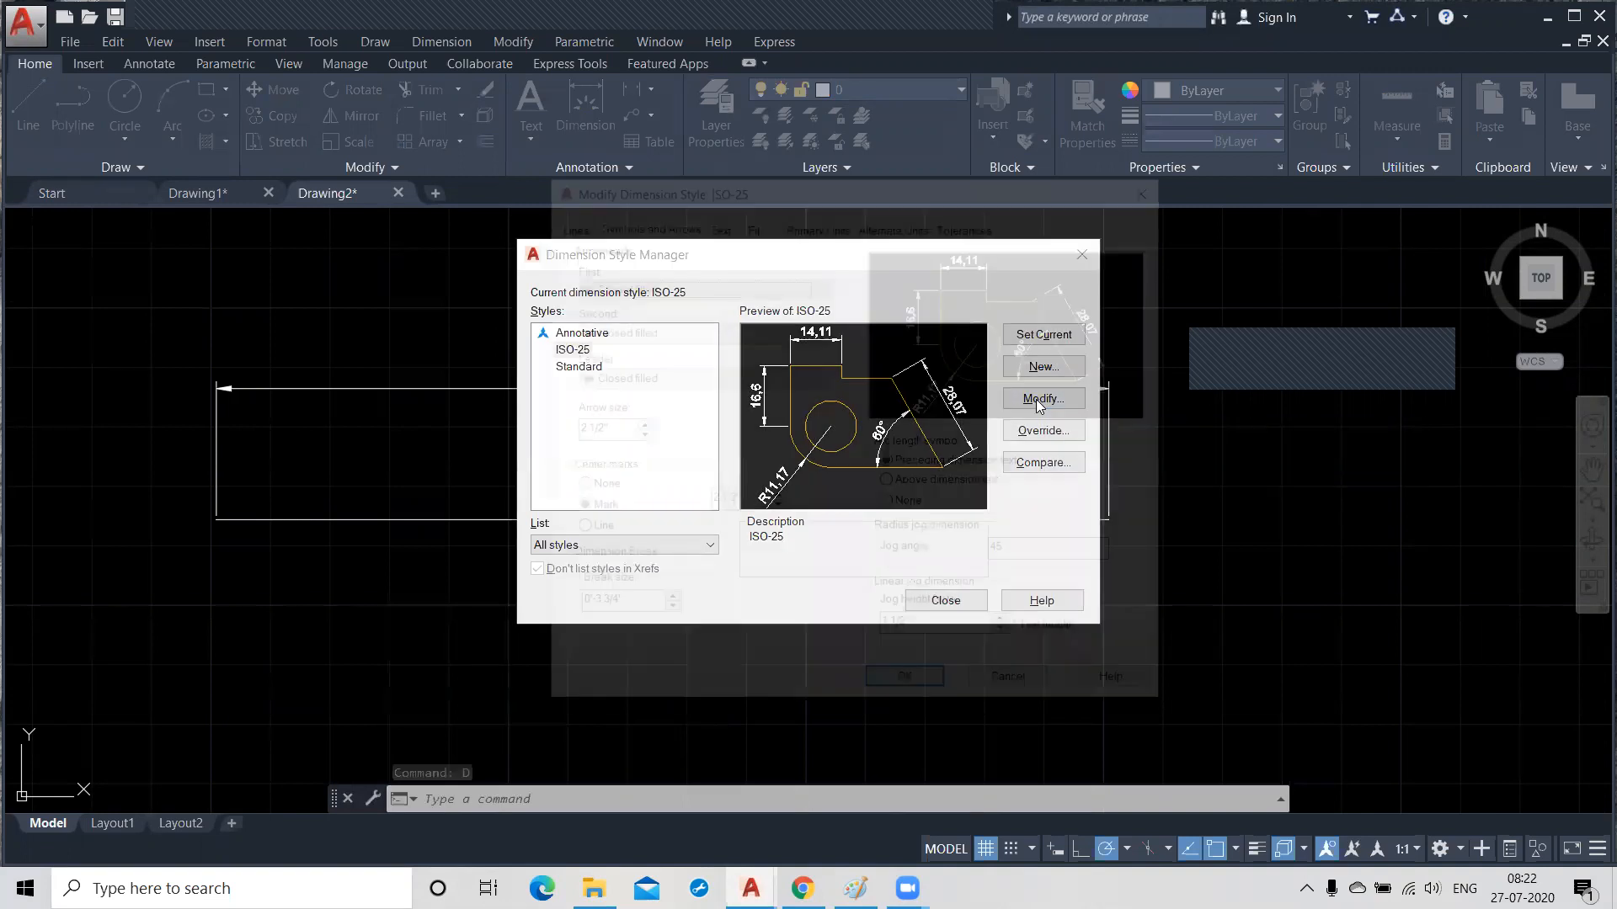
{"action": "left_click", "coordinate": [816, 224]}
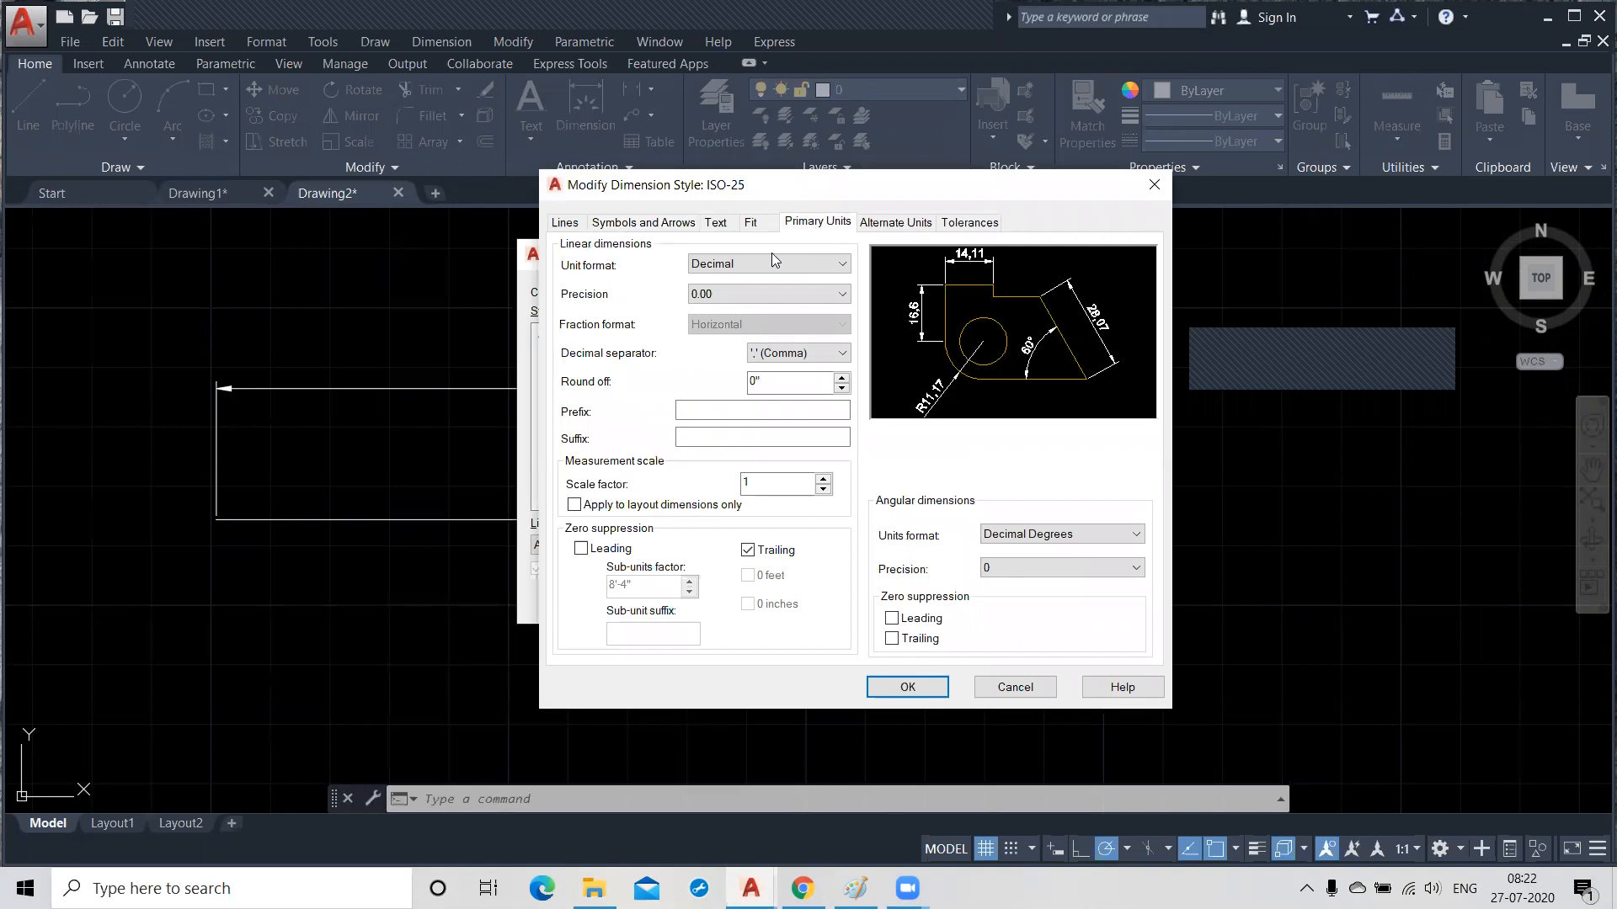
{"action": "left_click", "coordinate": [741, 263]}
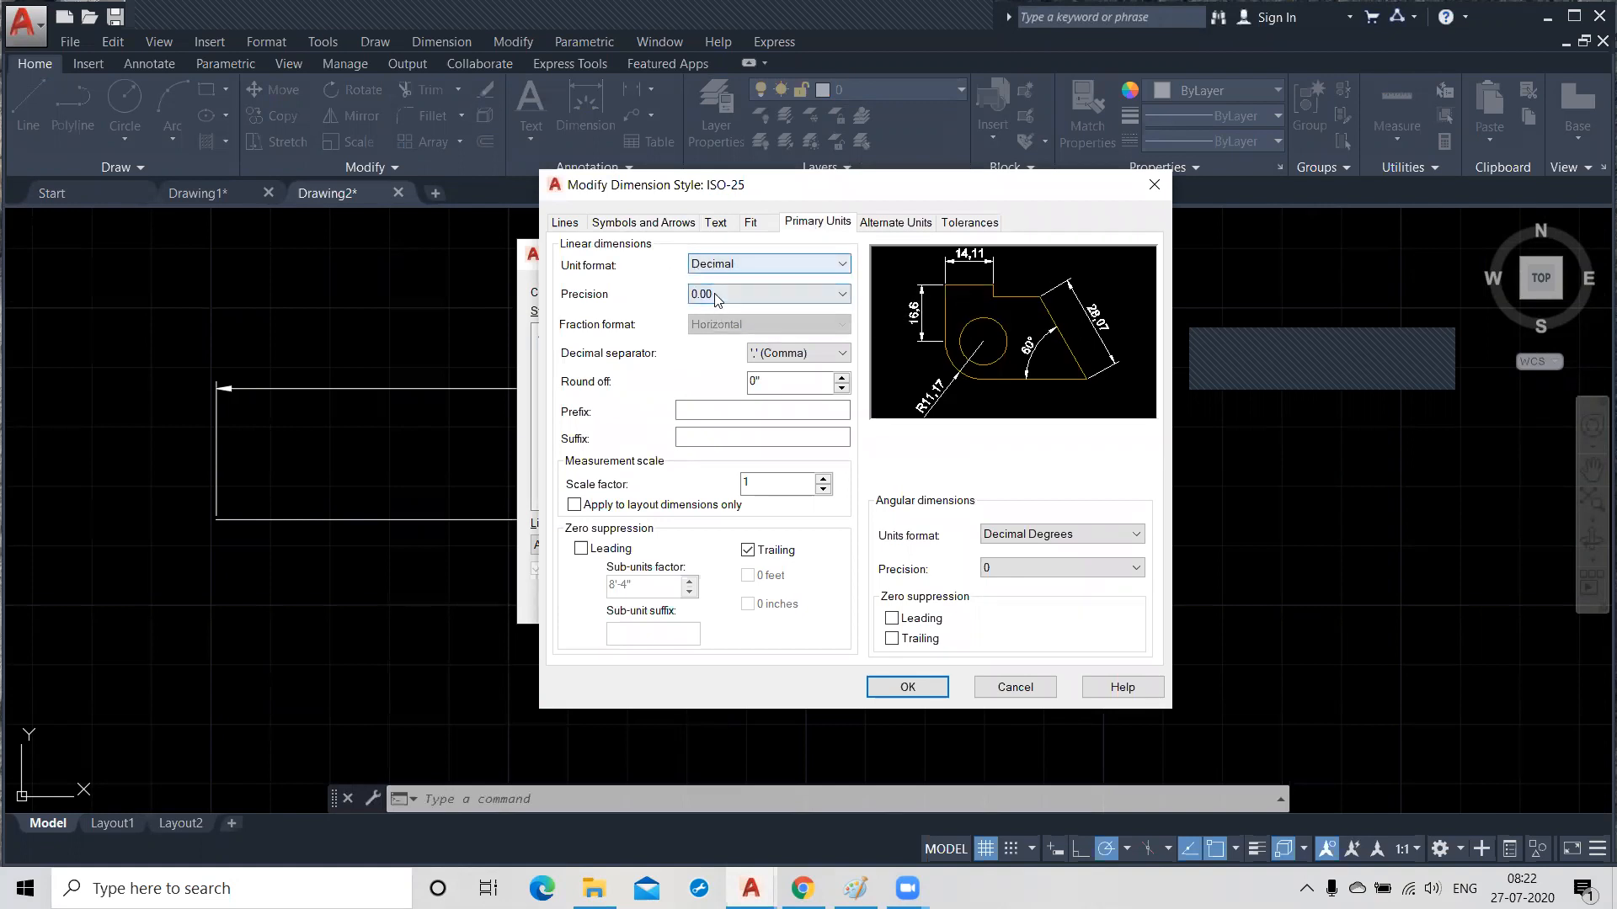
{"action": "left_click", "coordinate": [761, 266]}
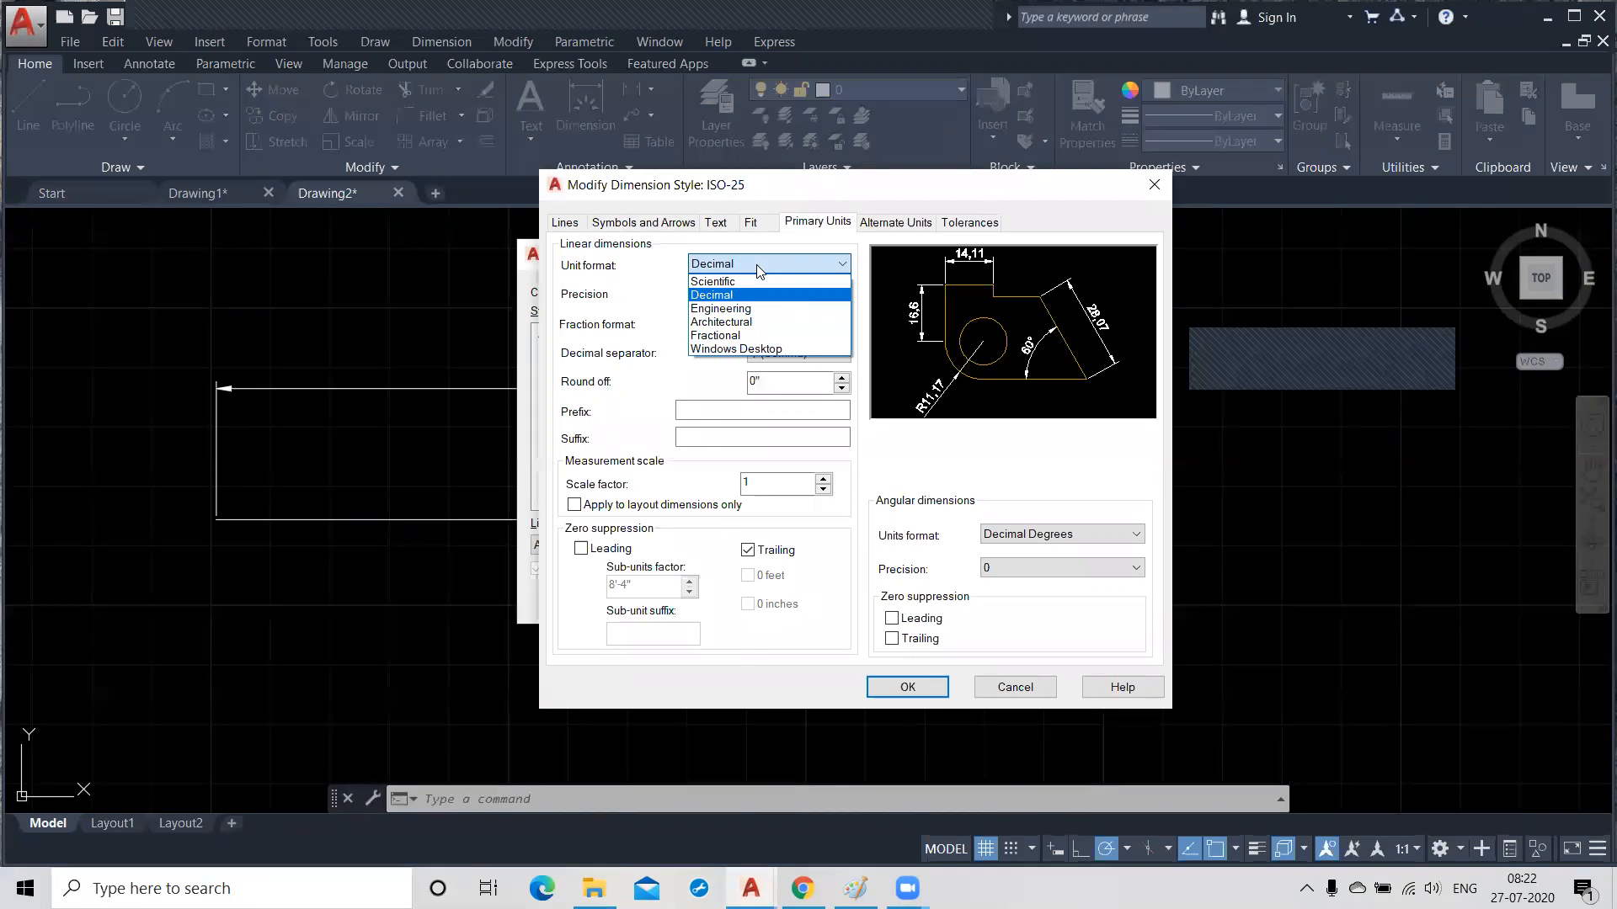
{"action": "left_click", "coordinate": [752, 323]}
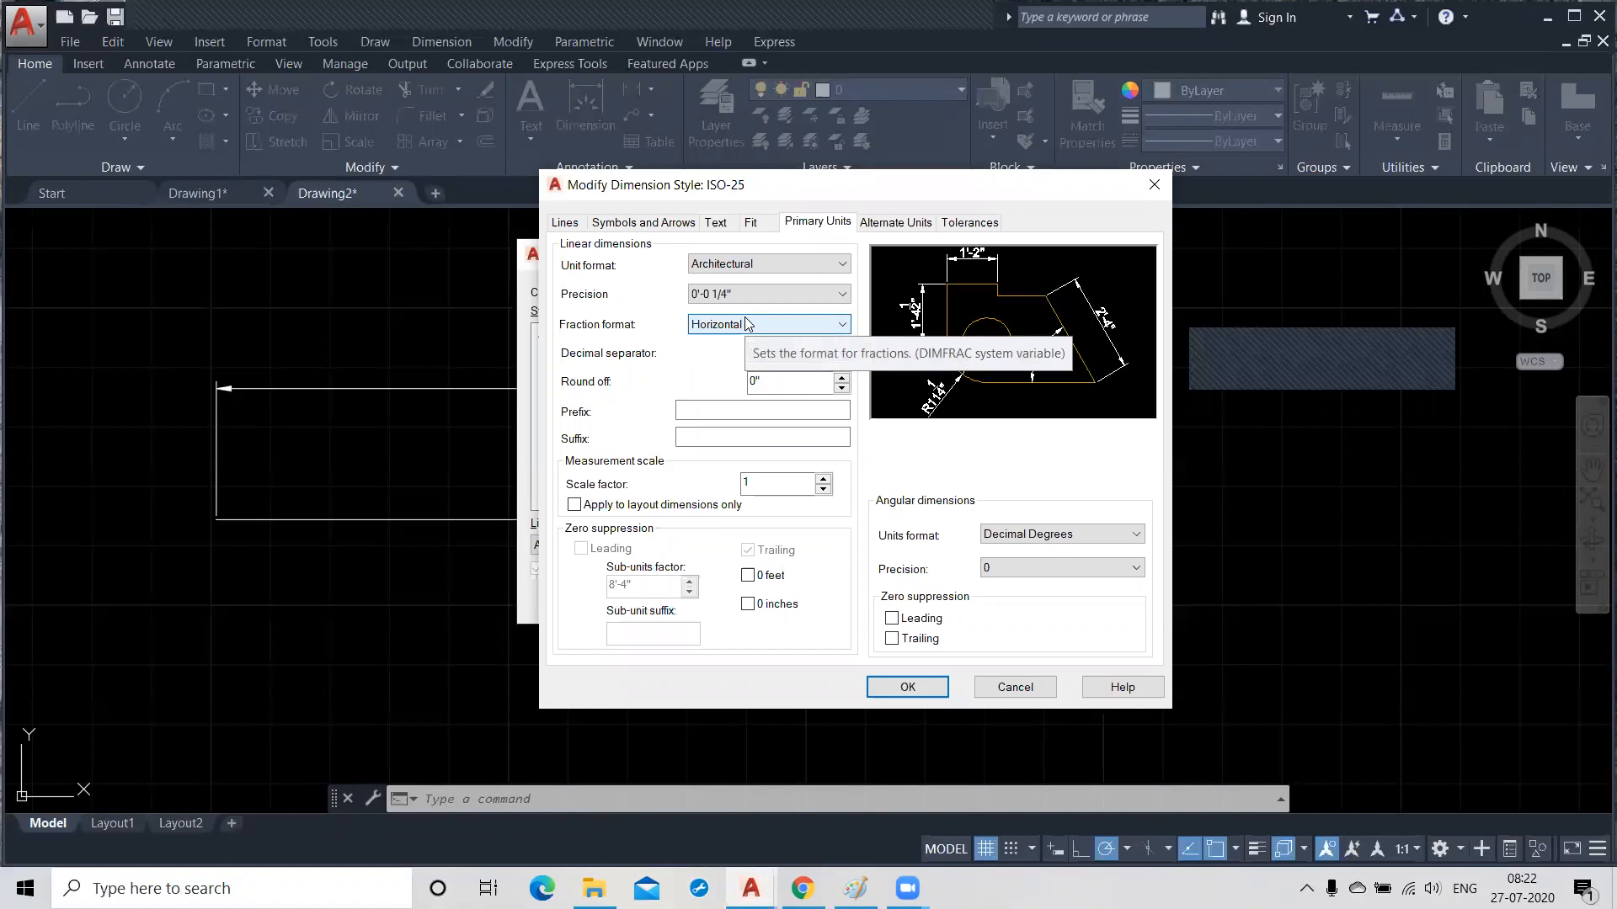
{"action": "left_click", "coordinate": [911, 686]}
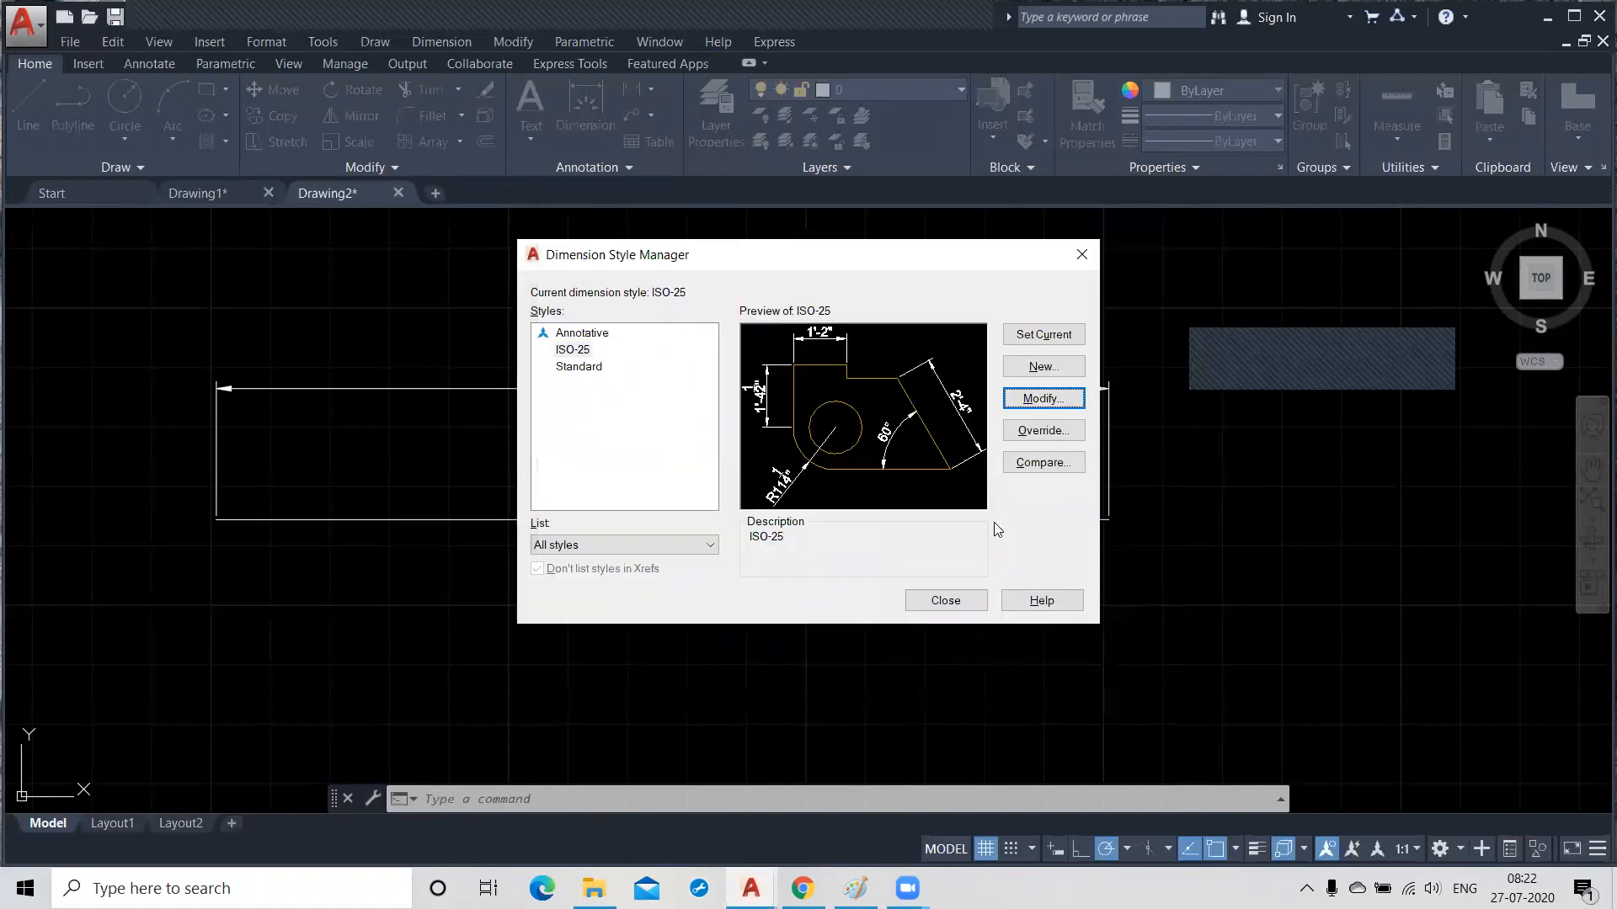
{"action": "left_click", "coordinate": [940, 602]}
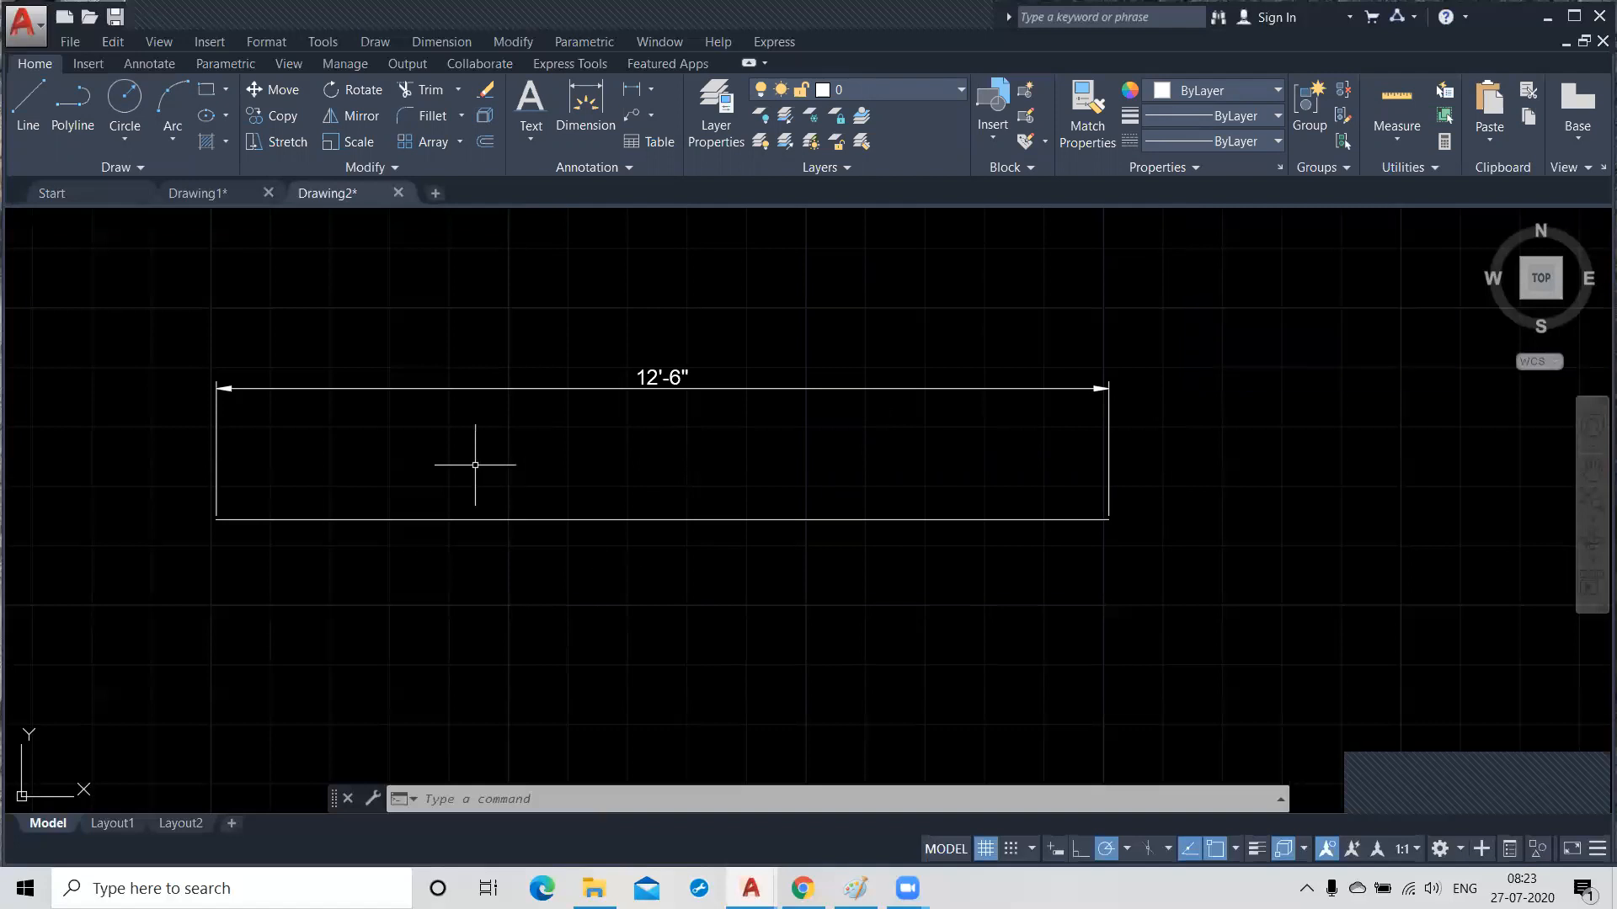
Delete the horizontal line together with its dimension.
{"action": "scroll", "coordinate": [765, 406], "scroll_direction": "down", "scroll_amount": 2}
{"action": "scroll", "coordinate": [764, 406], "scroll_direction": "down", "scroll_amount": 2}
{"action": "middle_click_drag", "start_coordinate": [614, 511], "coordinate": [764, 487]}
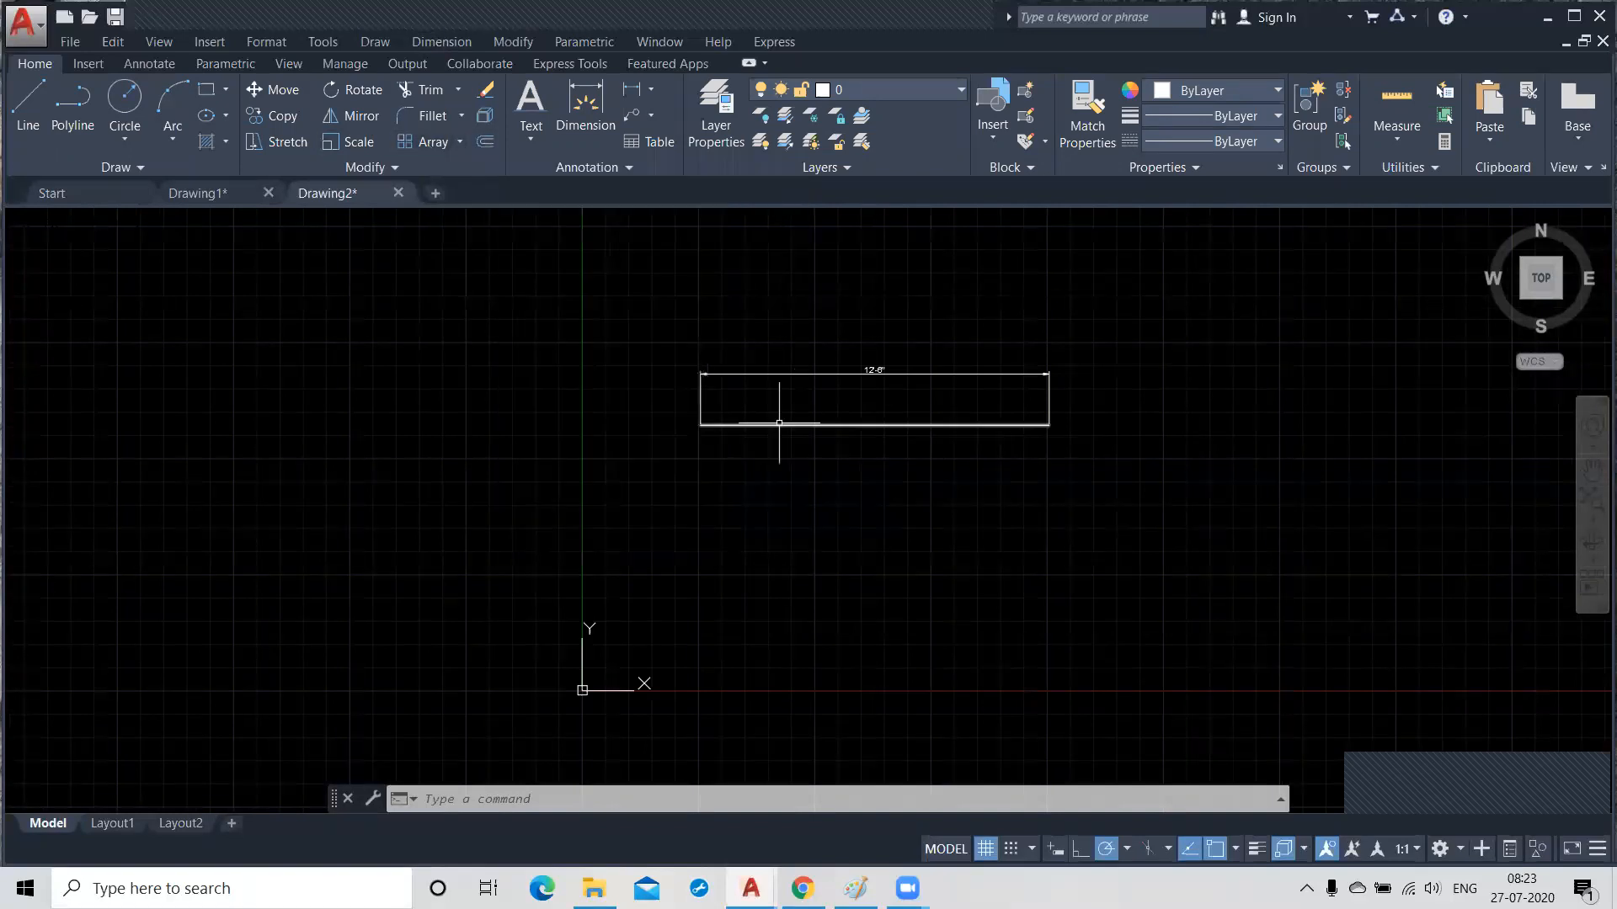
{"action": "left_click", "coordinate": [654, 312]}
{"action": "left_click", "coordinate": [1101, 482]}
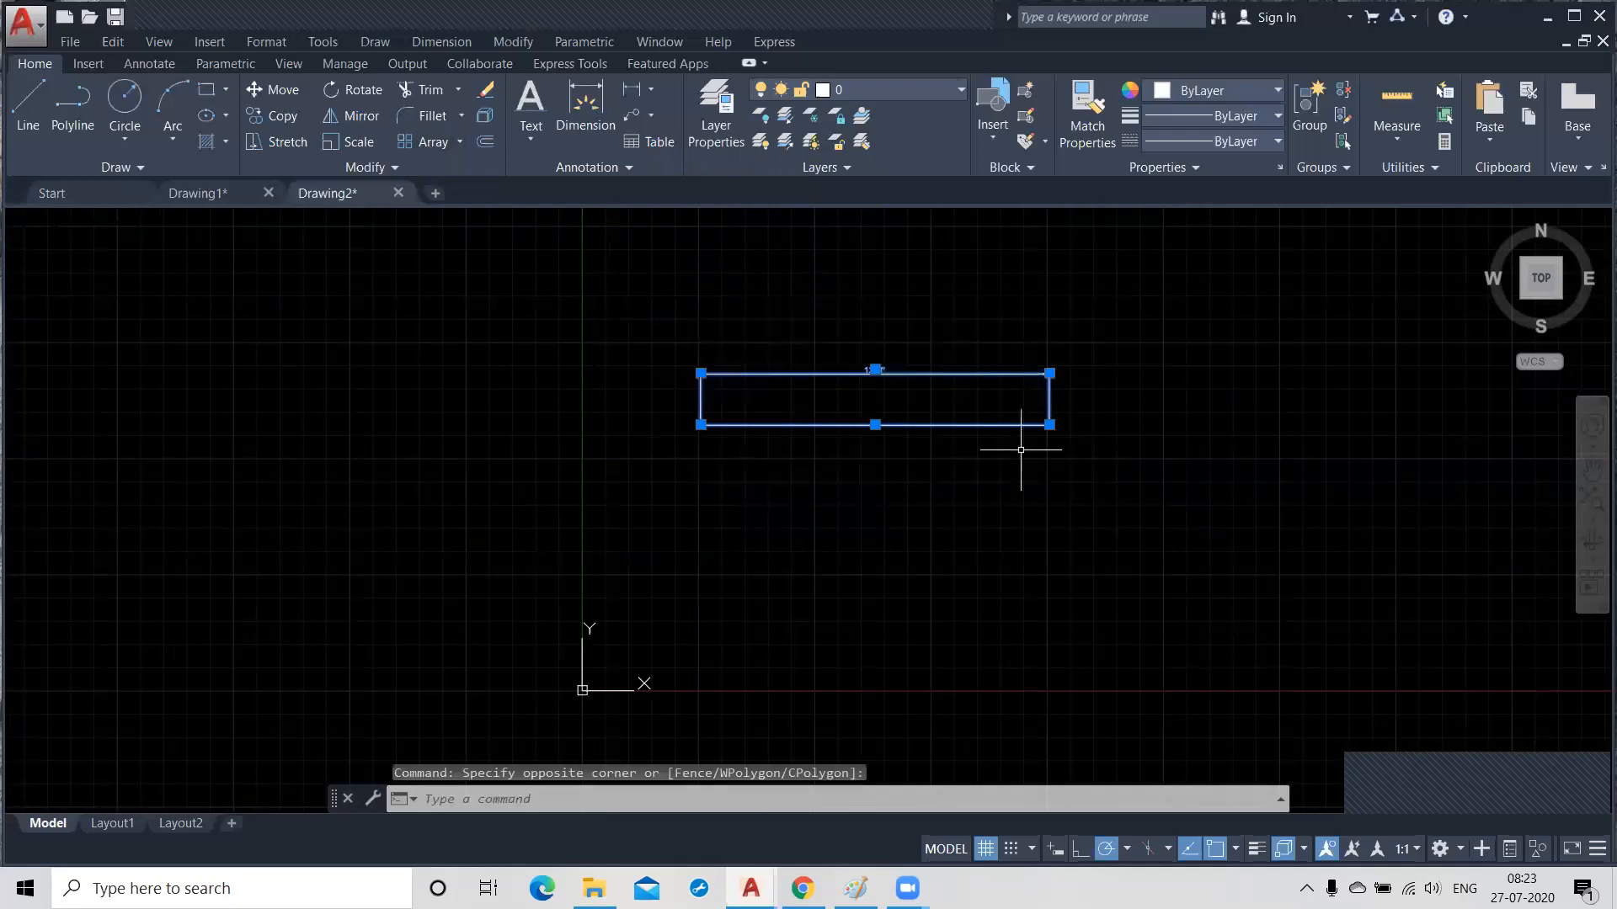
{"action": "key", "text": "Delete"}
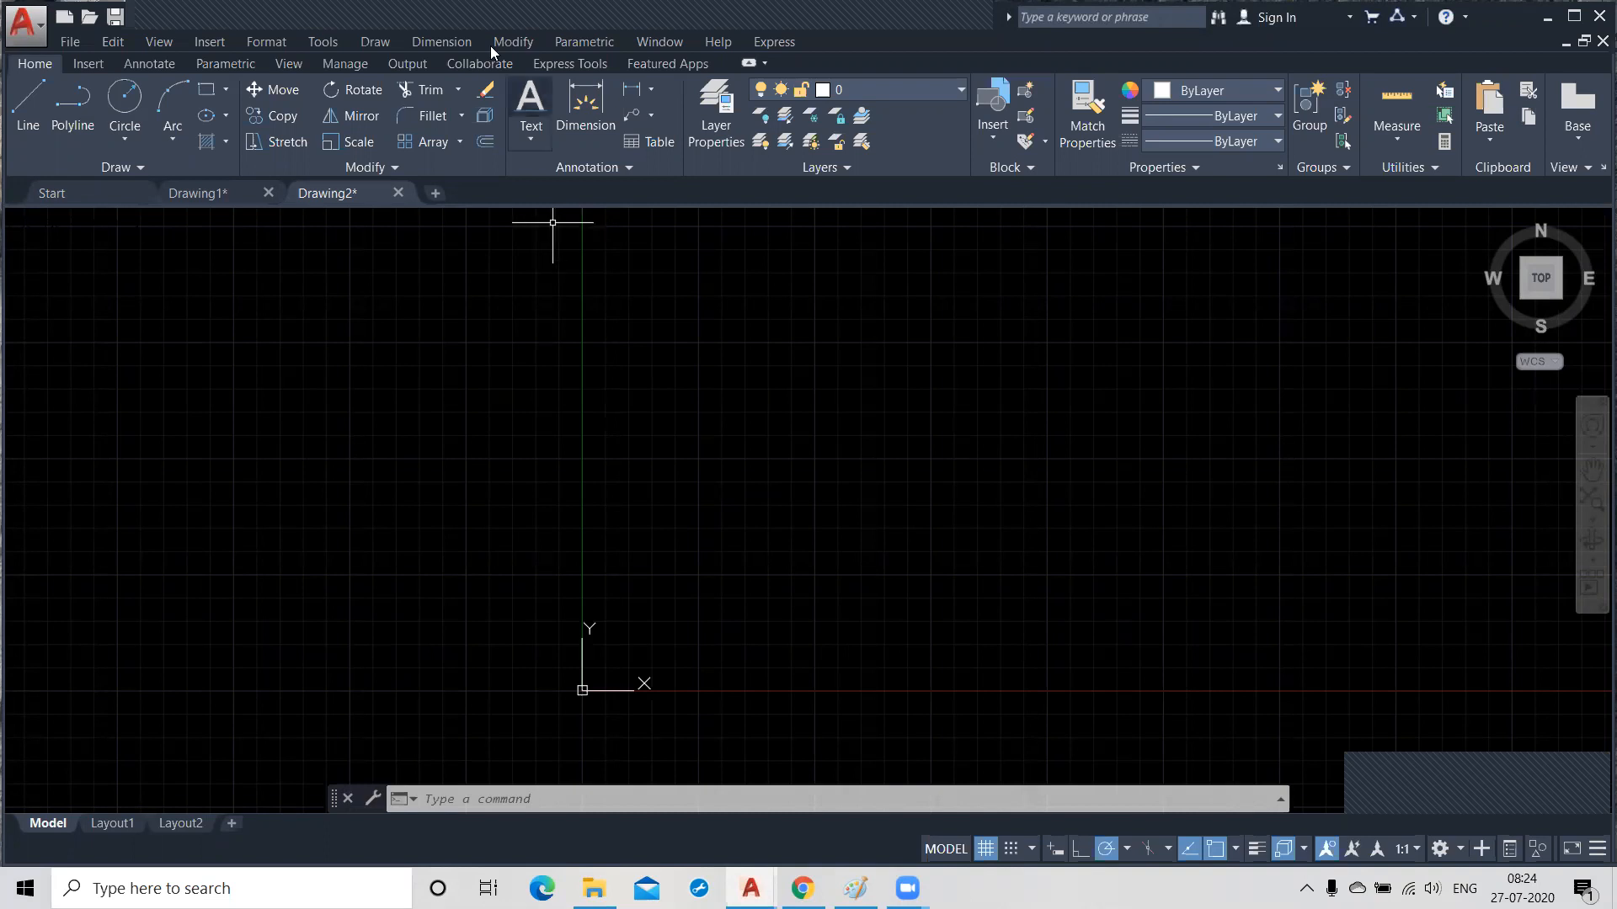
{"action": "left_click", "coordinate": [951, 36]}
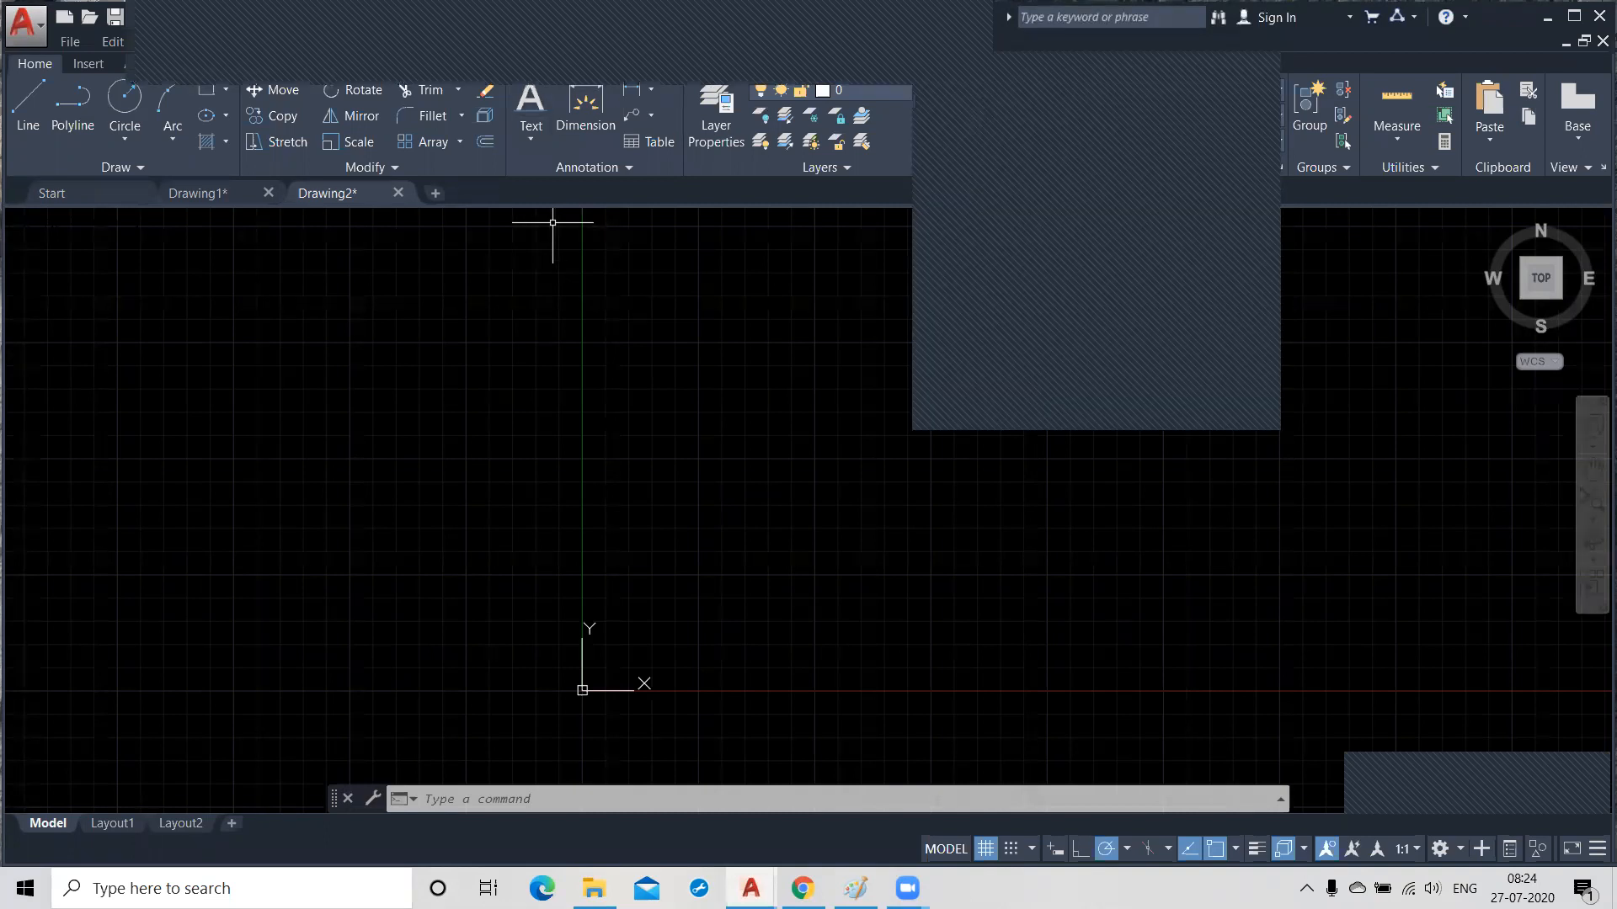
{"action": "left_click", "coordinate": [459, 143]}
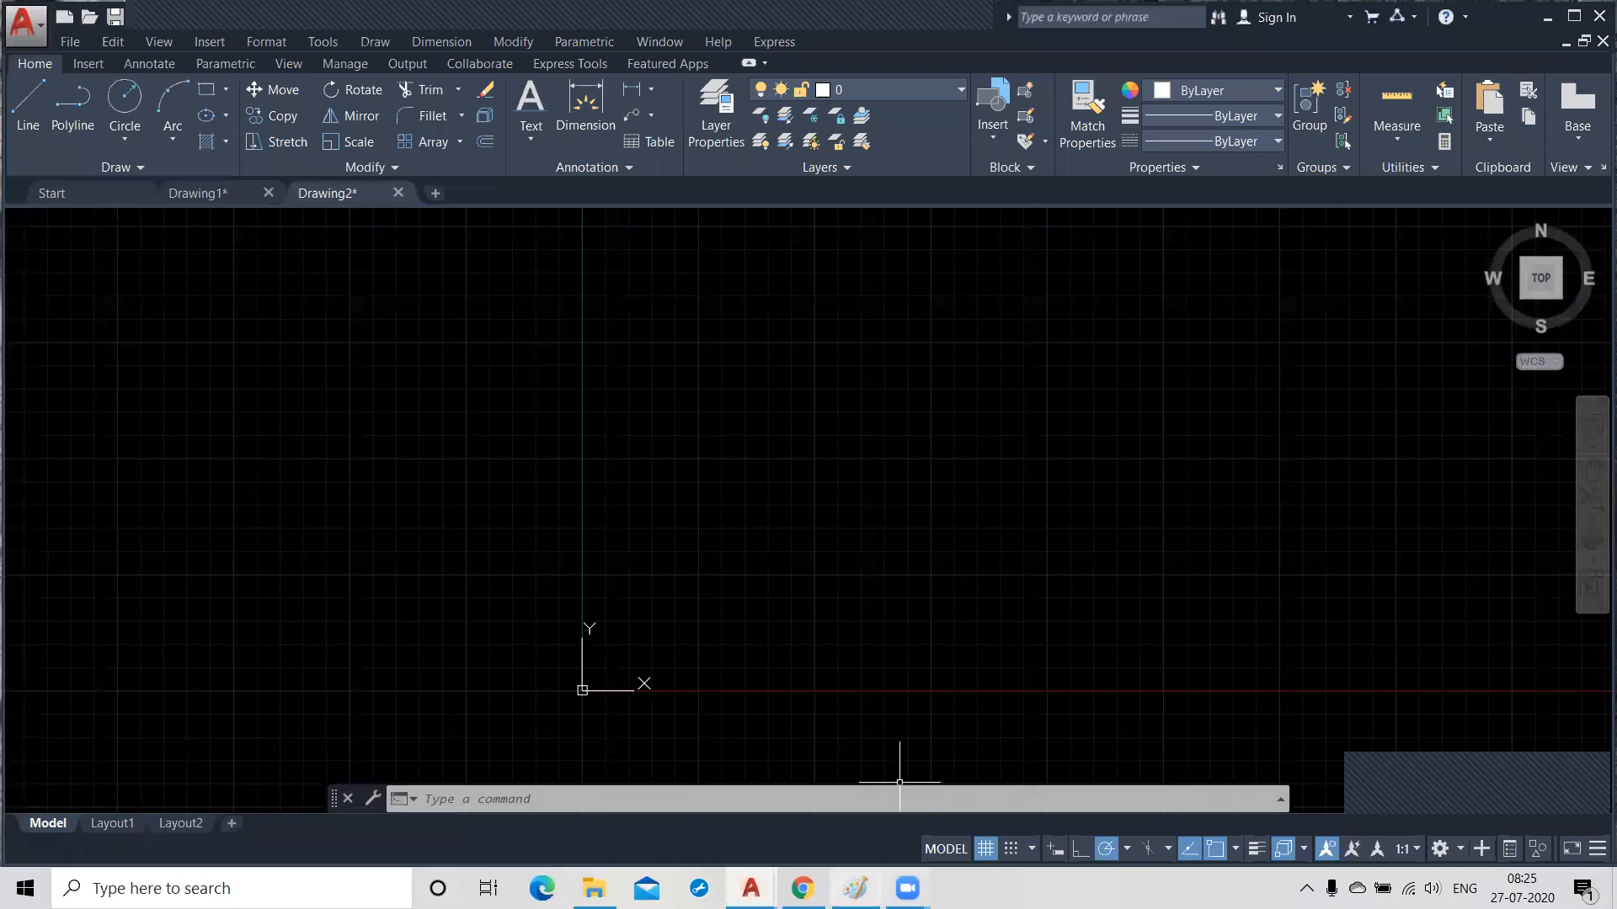
Switch to Paint and clear the old sketches from the canvas.
{"action": "left_click", "coordinate": [856, 889]}
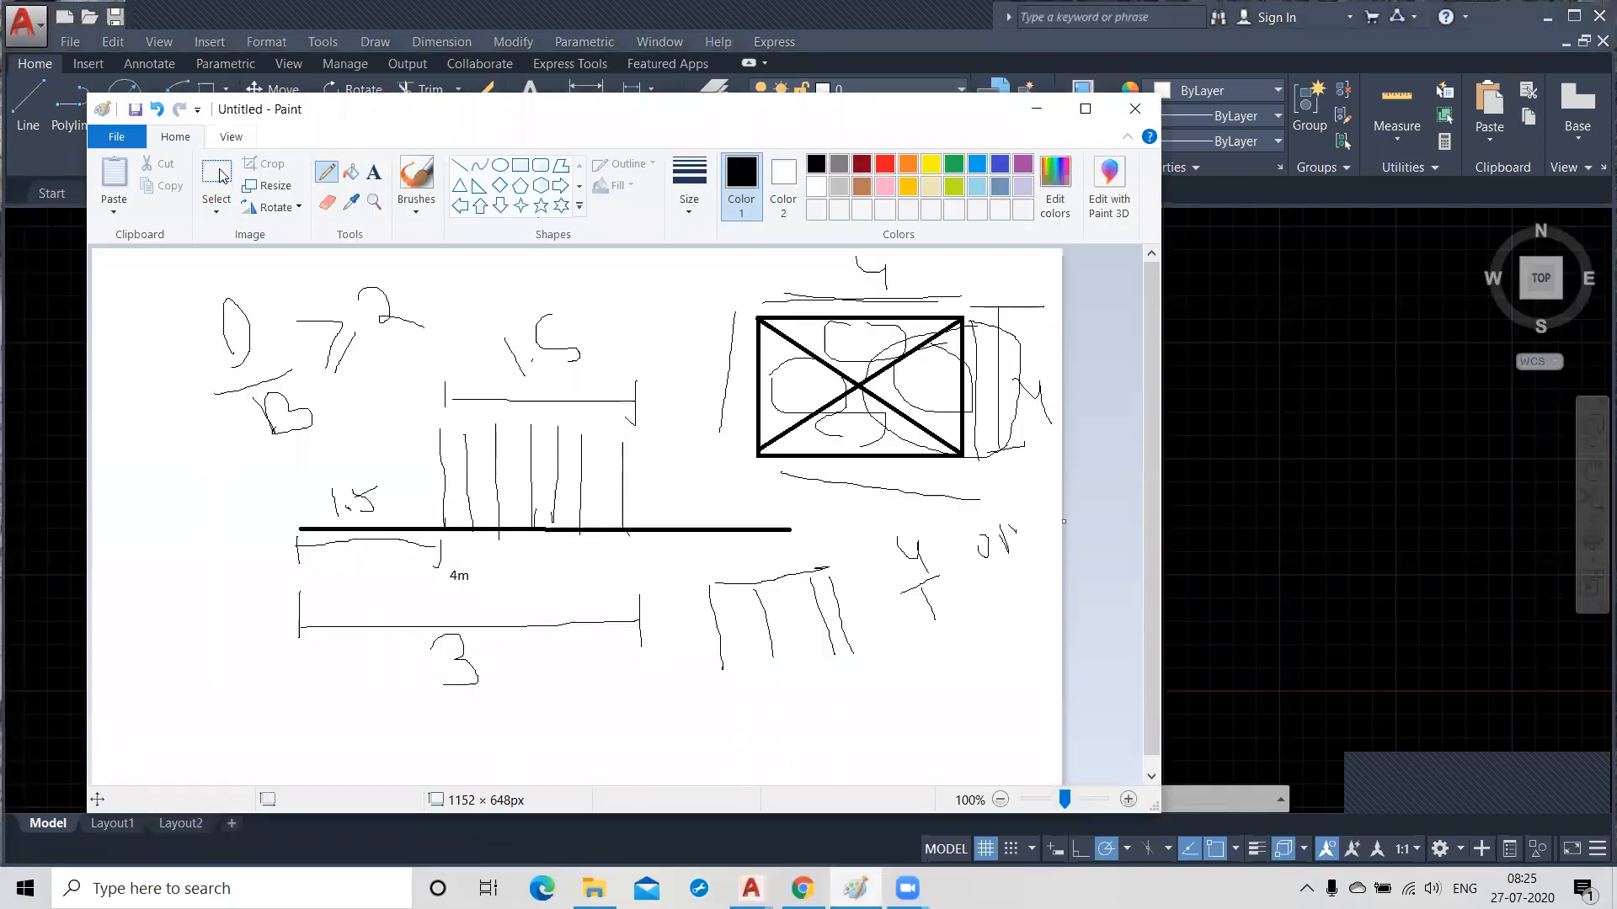
{"action": "left_click", "coordinate": [217, 186]}
{"action": "left_click_drag", "start_coordinate": [178, 259], "coordinate": [528, 414]}
{"action": "left_click_drag", "start_coordinate": [689, 528], "coordinate": [1059, 763]}
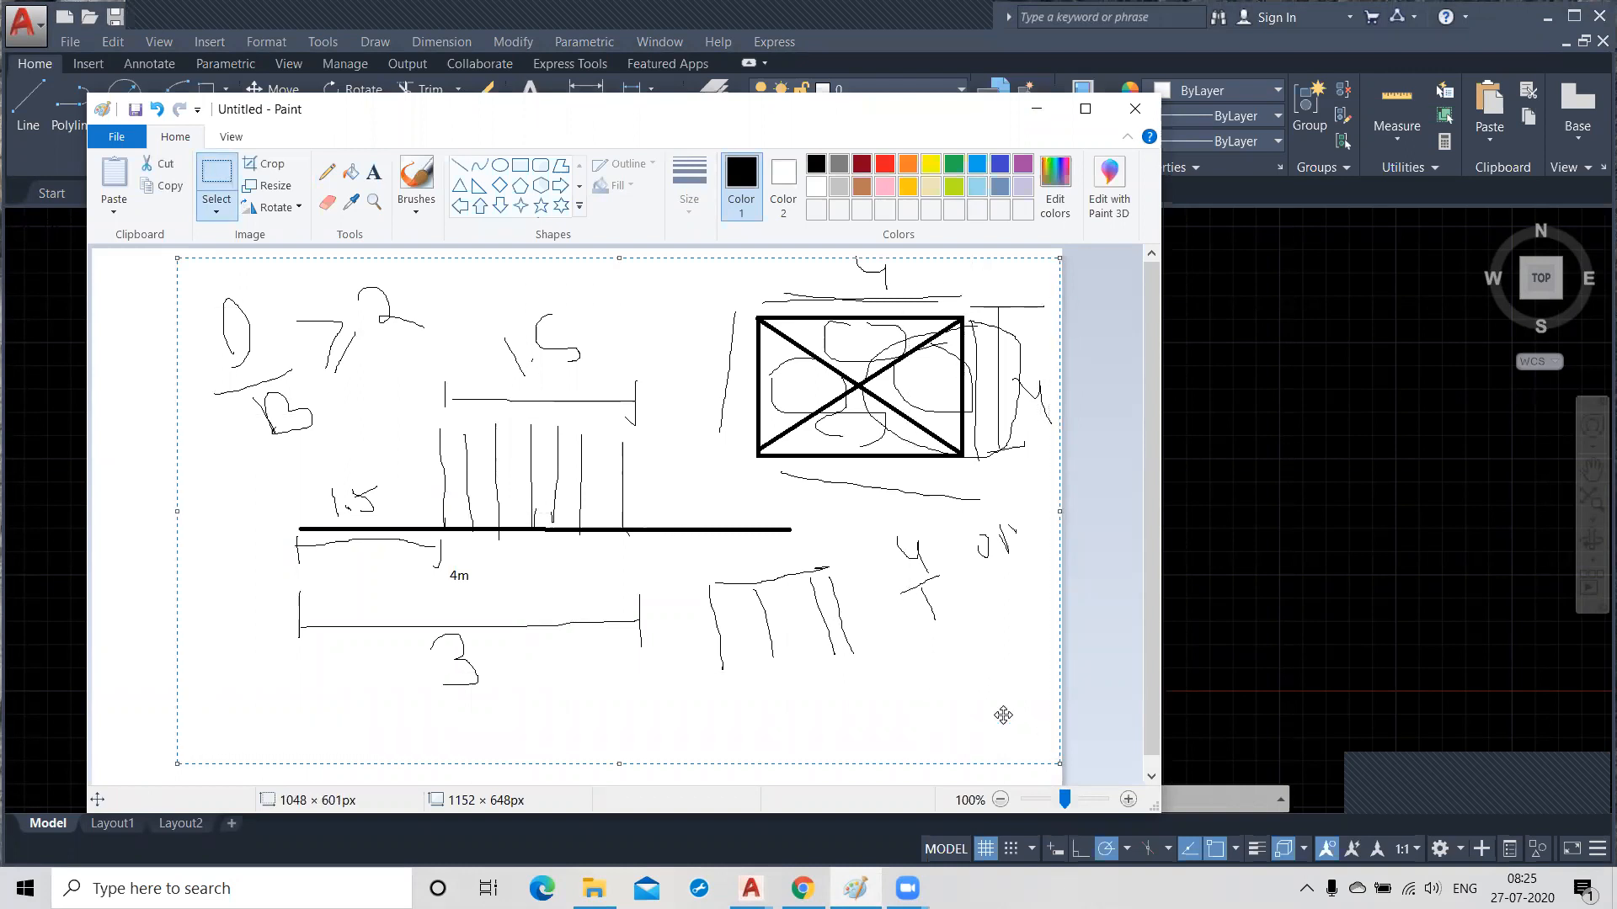
{"action": "key", "text": "Delete"}
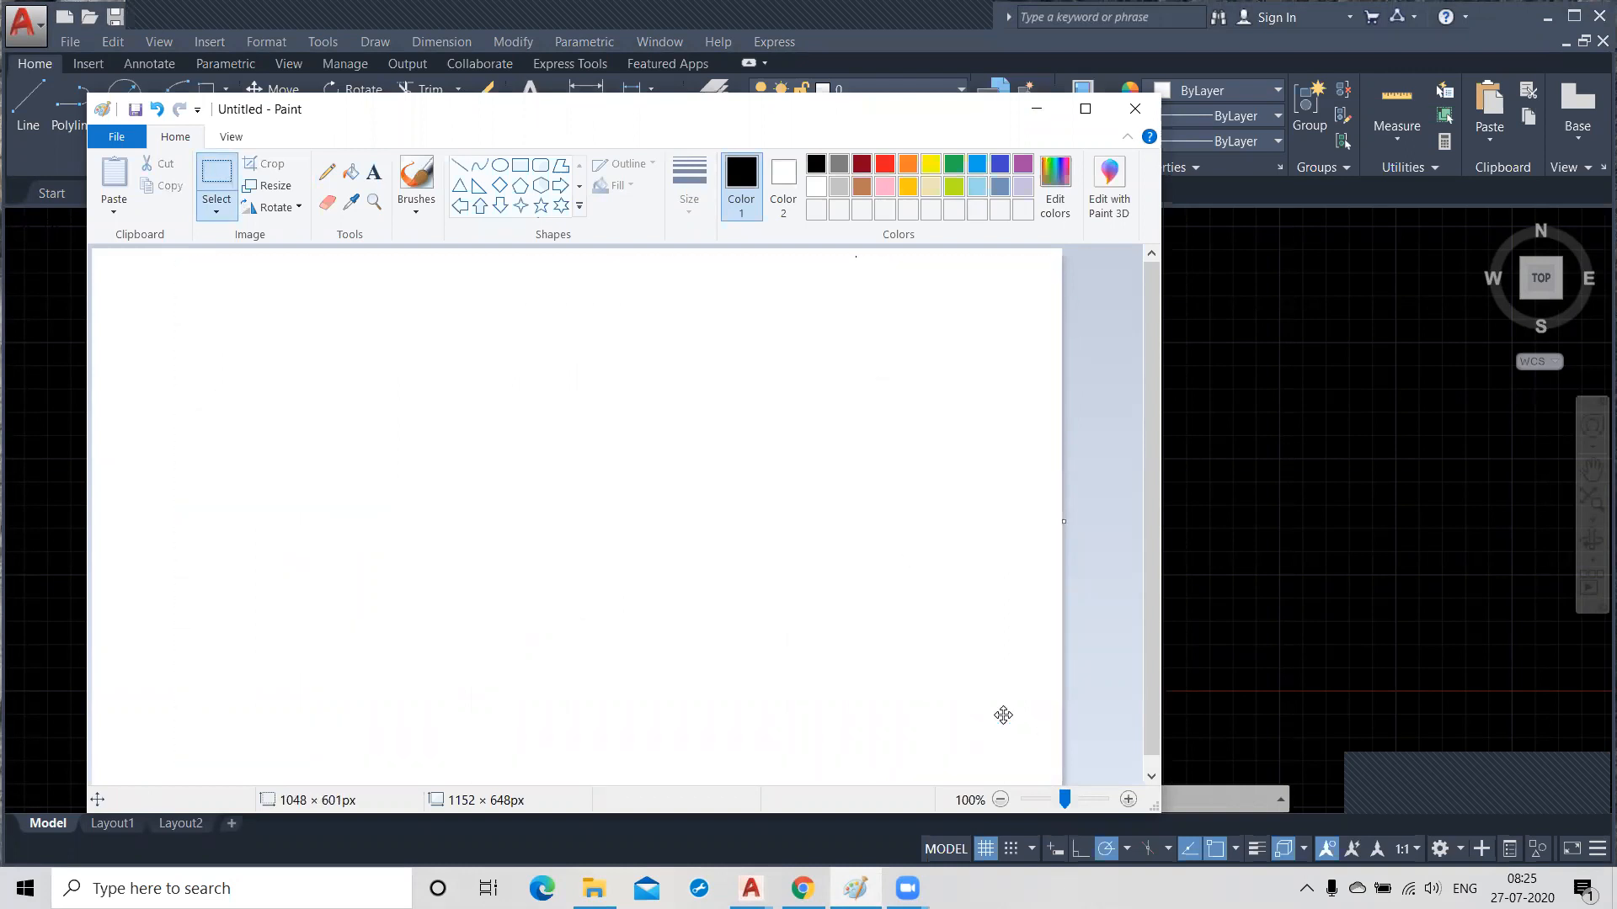
Draw a horizontal row of three circles in the canvas's upper left area, the second and third about 98 px wide.
{"action": "left_click", "coordinate": [499, 165]}
{"action": "left_click_drag", "start_coordinate": [256, 346], "coordinate": [327, 413]}
{"action": "left_click", "coordinate": [389, 339]}
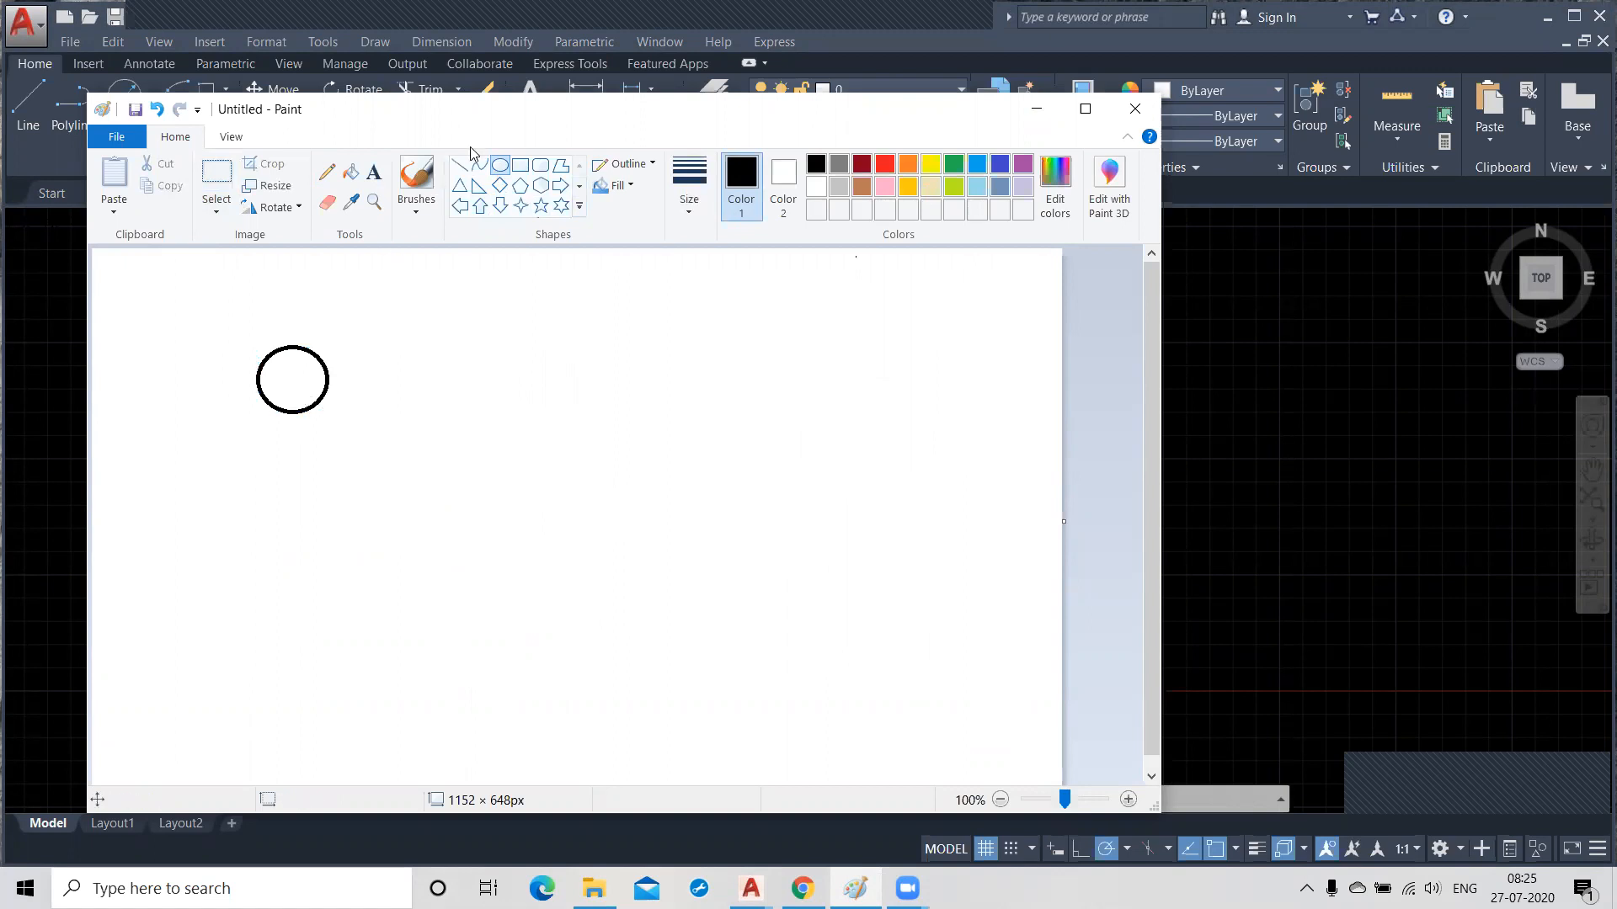
{"action": "mouse_move", "coordinate": [413, 375]}
{"action": "left_mouse_down"}
{"action": "mouse_move", "coordinate": [462, 390]}
{"action": "mouse_move", "coordinate": [529, 446]}
{"action": "mouse_move", "coordinate": [523, 465]}
{"action": "mouse_move", "coordinate": [425, 369]}
{"action": "left_mouse_up"}
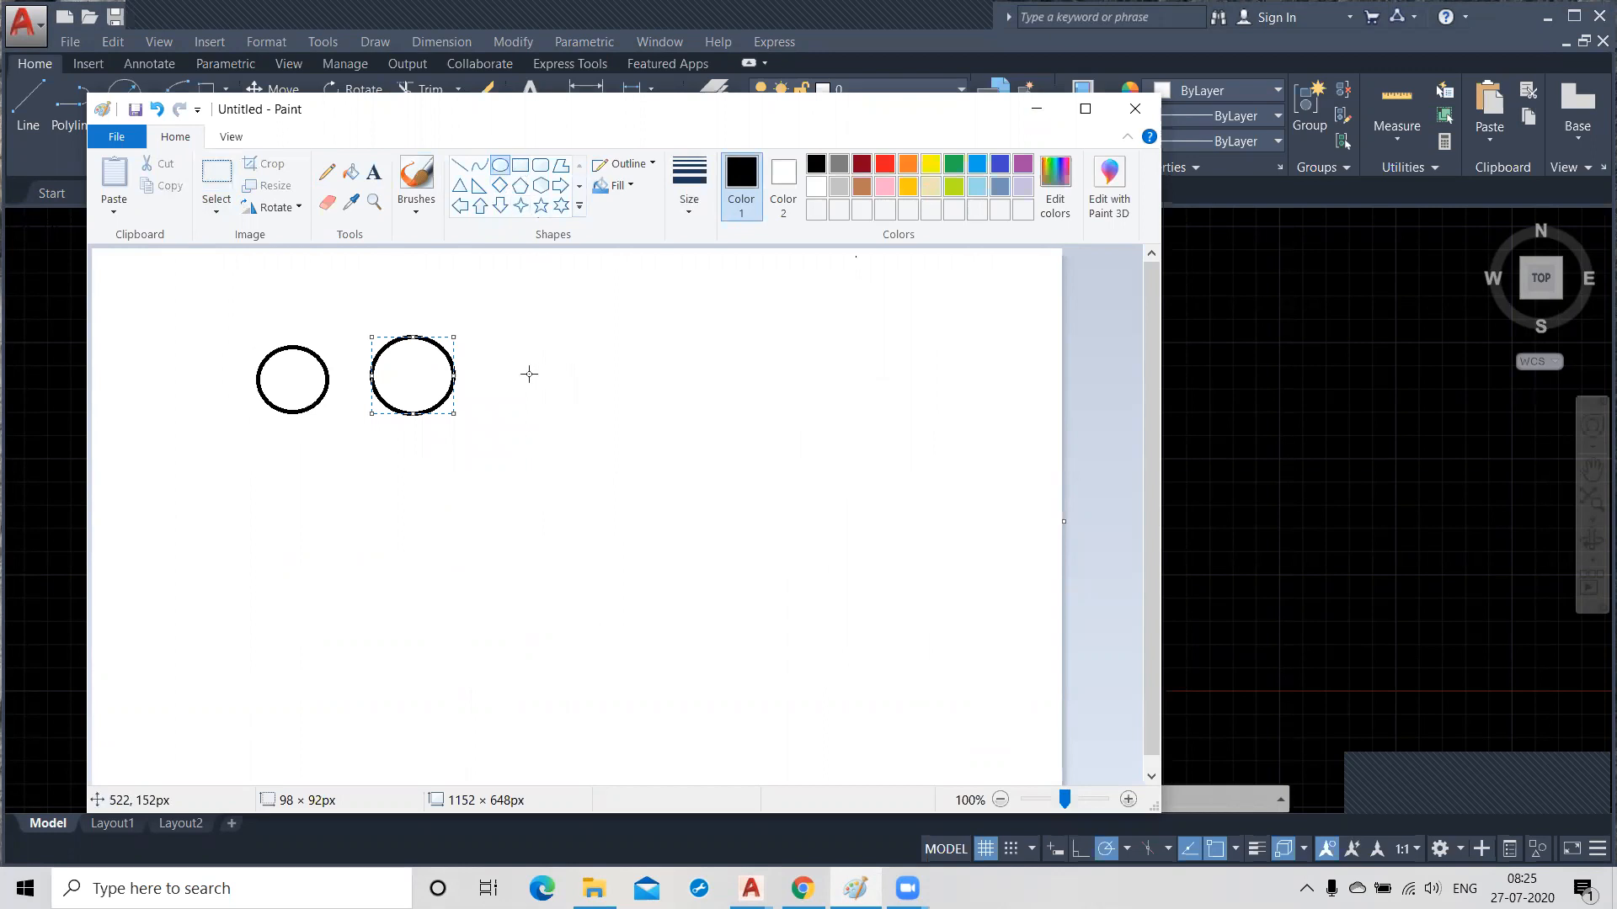
{"action": "left_click_drag", "start_coordinate": [523, 357], "coordinate": [543, 384]}
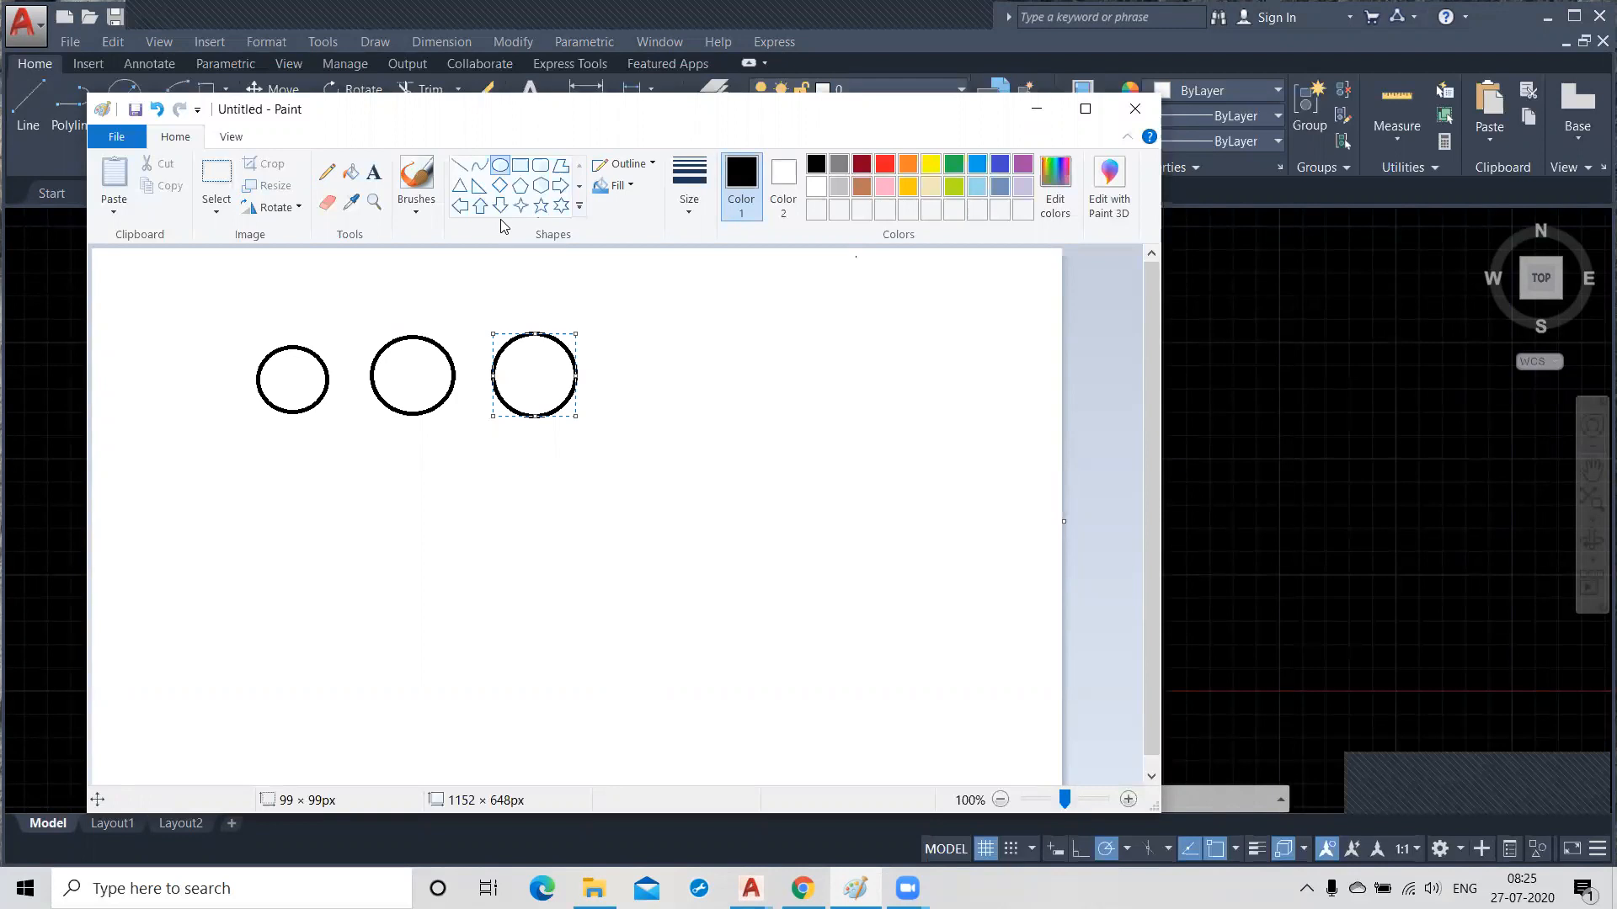
{"action": "left_click", "coordinate": [500, 163]}
Copy the row of three circles and place the copy directly beneath it as a second row.
{"action": "left_click", "coordinate": [219, 175]}
{"action": "left_click_drag", "start_coordinate": [207, 308], "coordinate": [664, 495]}
{"action": "left_click", "coordinate": [165, 183]}
{"action": "right_click", "coordinate": [229, 542]}
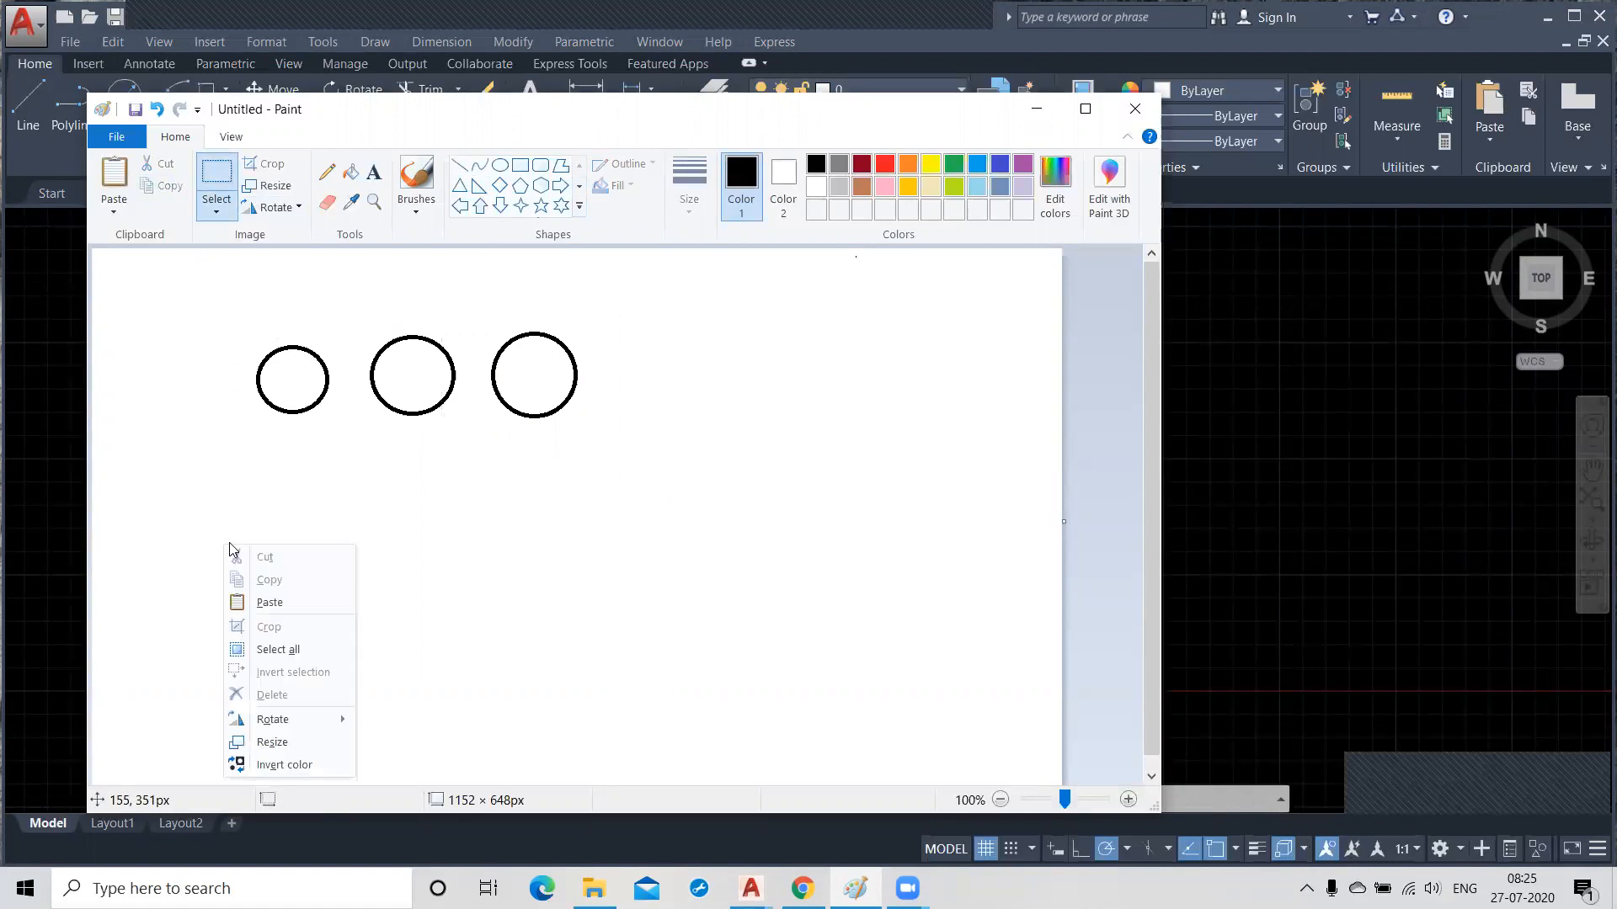
{"action": "left_click", "coordinate": [270, 602]}
{"action": "left_click_drag", "start_coordinate": [287, 467], "coordinate": [358, 520]}
Paste two more copies of the circle row and place them as the third and fourth rows.
{"action": "right_click", "coordinate": [279, 421]}
{"action": "left_click", "coordinate": [313, 477]}
{"action": "left_click_drag", "start_coordinate": [230, 379], "coordinate": [328, 645]}
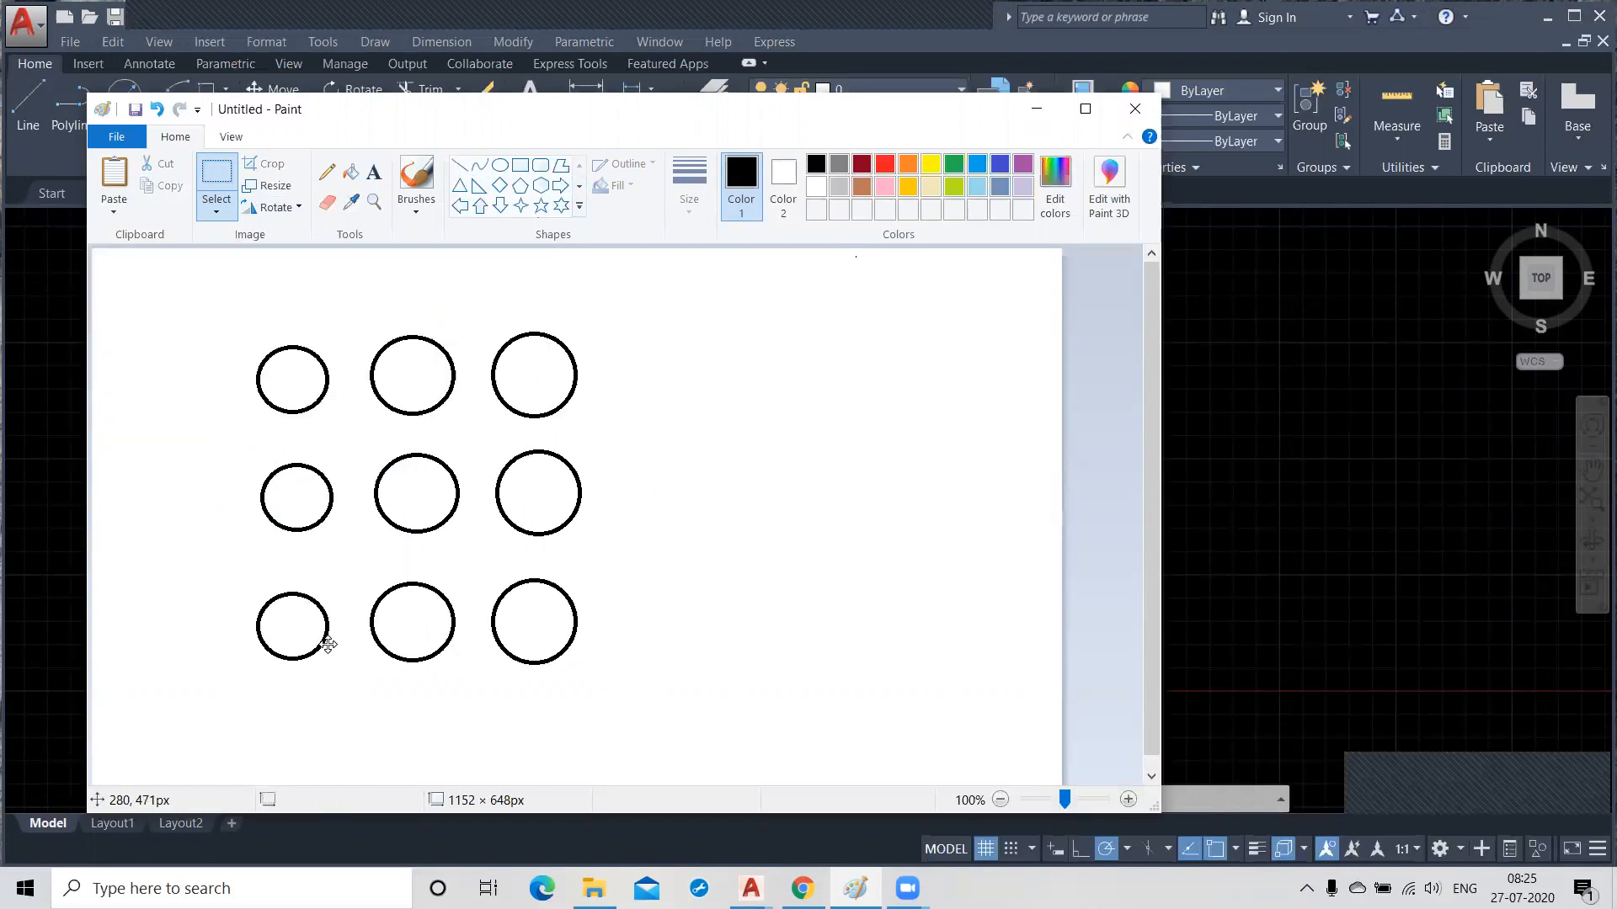
{"action": "right_click", "coordinate": [146, 468]}
{"action": "left_click", "coordinate": [195, 523]}
{"action": "left_click_drag", "start_coordinate": [257, 396], "coordinate": [381, 770]}
{"action": "left_click", "coordinate": [666, 537]}
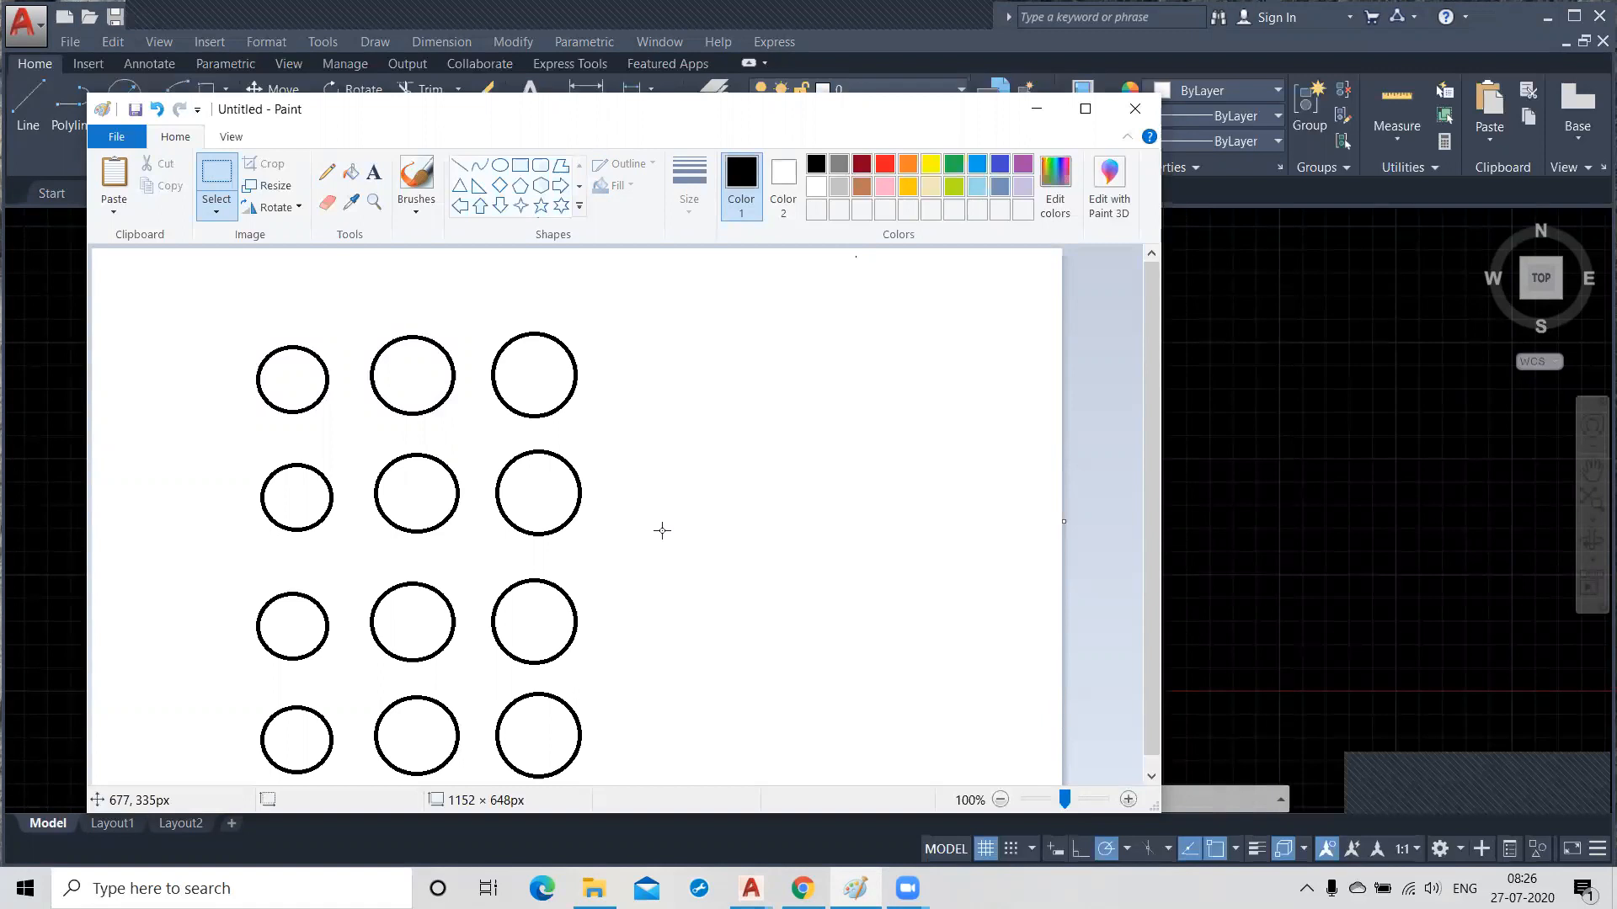
Add the text "Number of rows: 4" to the right of the circle grid.
{"action": "left_click", "coordinate": [374, 172]}
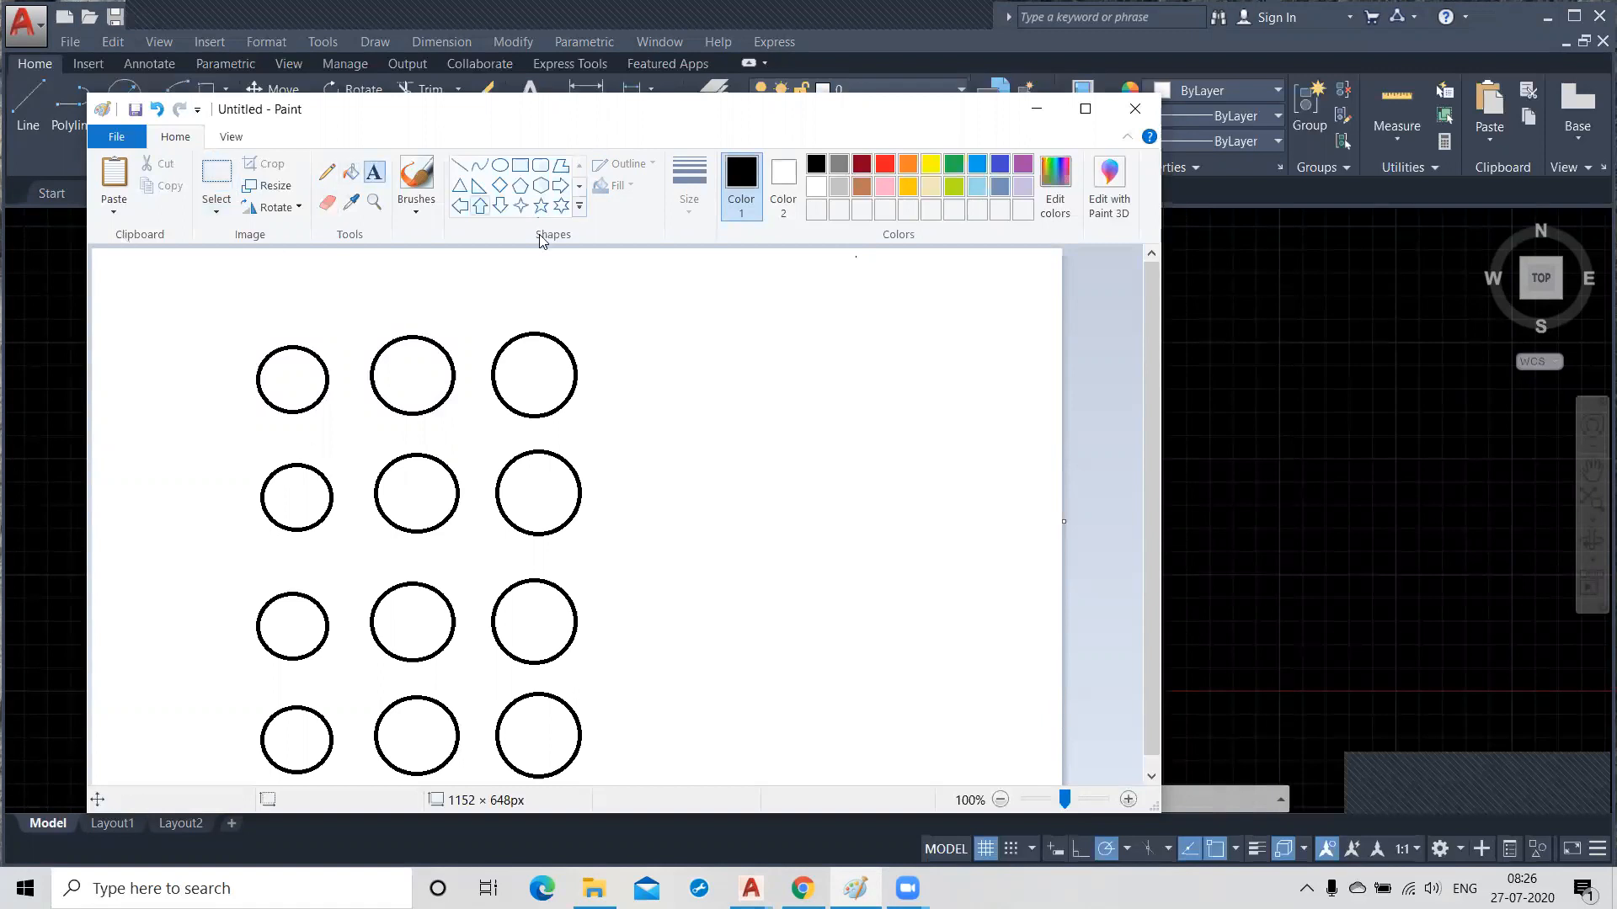
{"action": "left_click", "coordinate": [746, 345]}
{"action": "type", "text": "Num"}
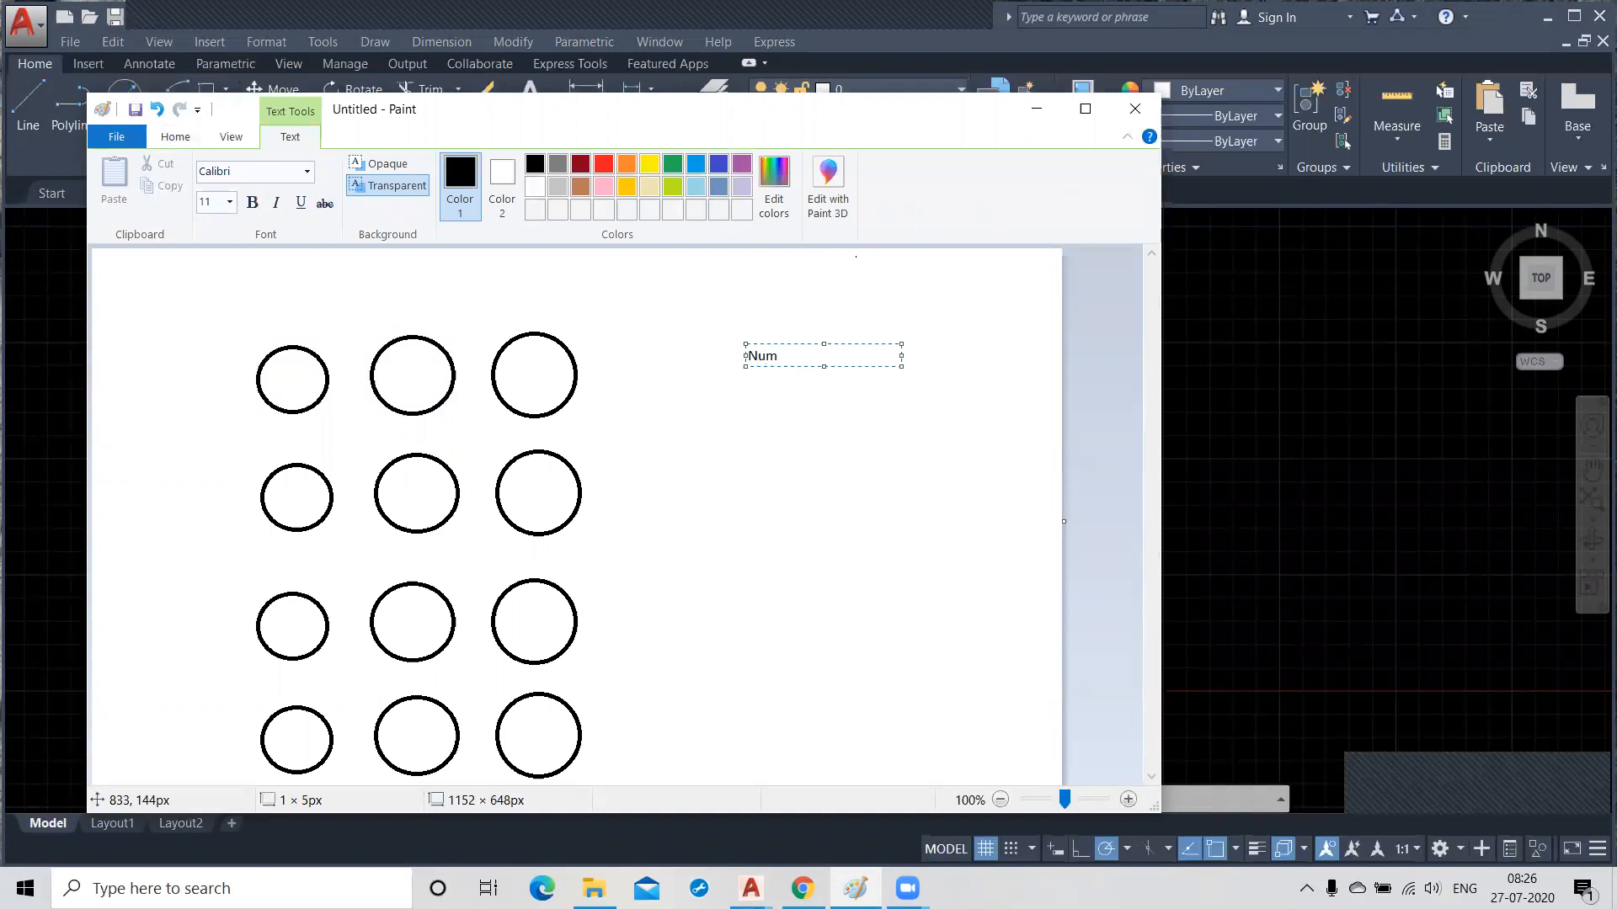
{"action": "type", "text": "ber"}
{"action": "type", "text": " of"}
{"action": "type", "text": " ro"}
{"action": "type", "text": "rs"}
{"action": "key", "text": "BackSpace"}
{"action": "key", "text": "BackSpace"}
{"action": "type", "text": "ws:"}
{"action": "type", "text": "4"}
Add the text "Number of column: 3" below the rows label.
{"action": "left_click", "coordinate": [745, 398]}
{"action": "left_click", "coordinate": [744, 399]}
{"action": "type", "text": "Nu"}
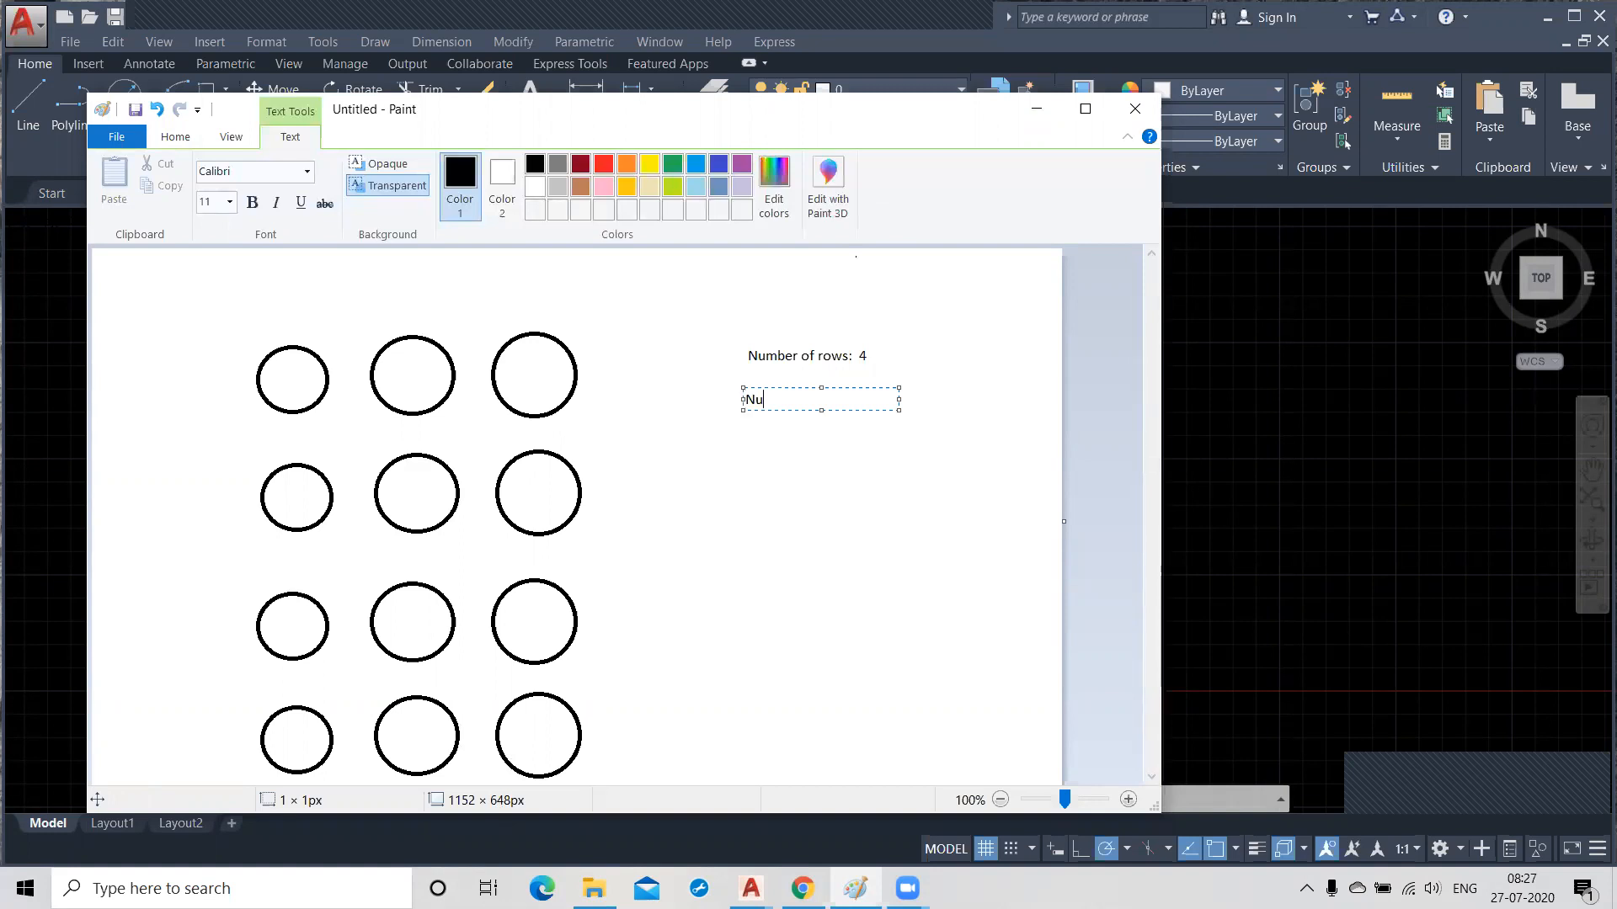
{"action": "type", "text": "mber of column: 3"}
{"action": "left_click", "coordinate": [791, 493]}
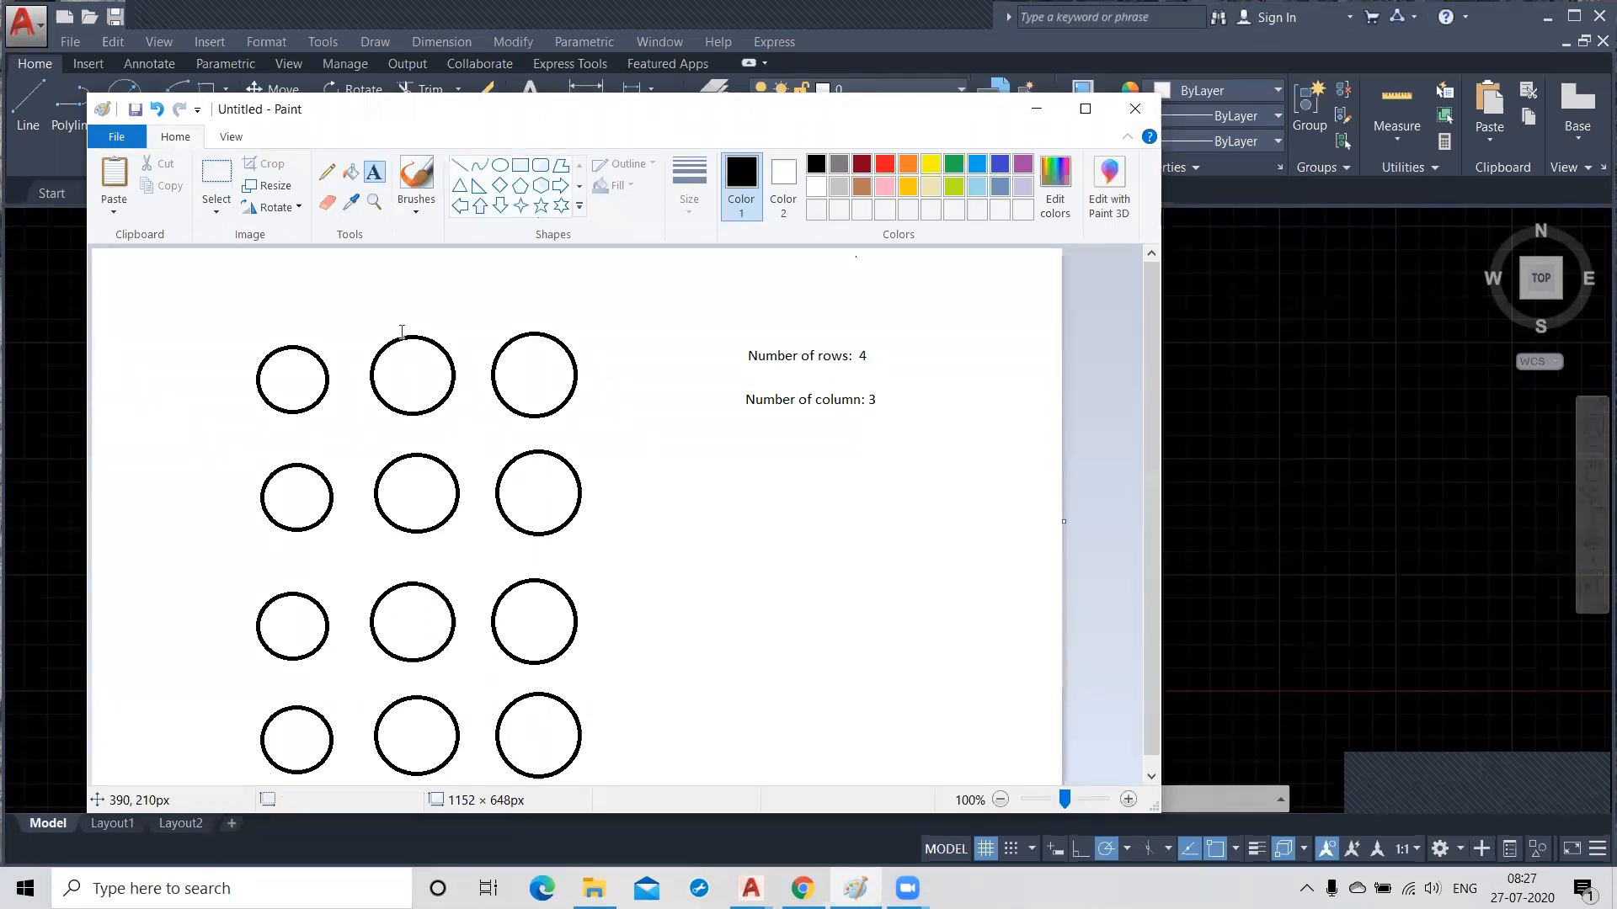
Sketch pencil lines from the first circle's centre to the circles beside and below it, with an arrow pointing at each line.
{"action": "left_click", "coordinate": [327, 172]}
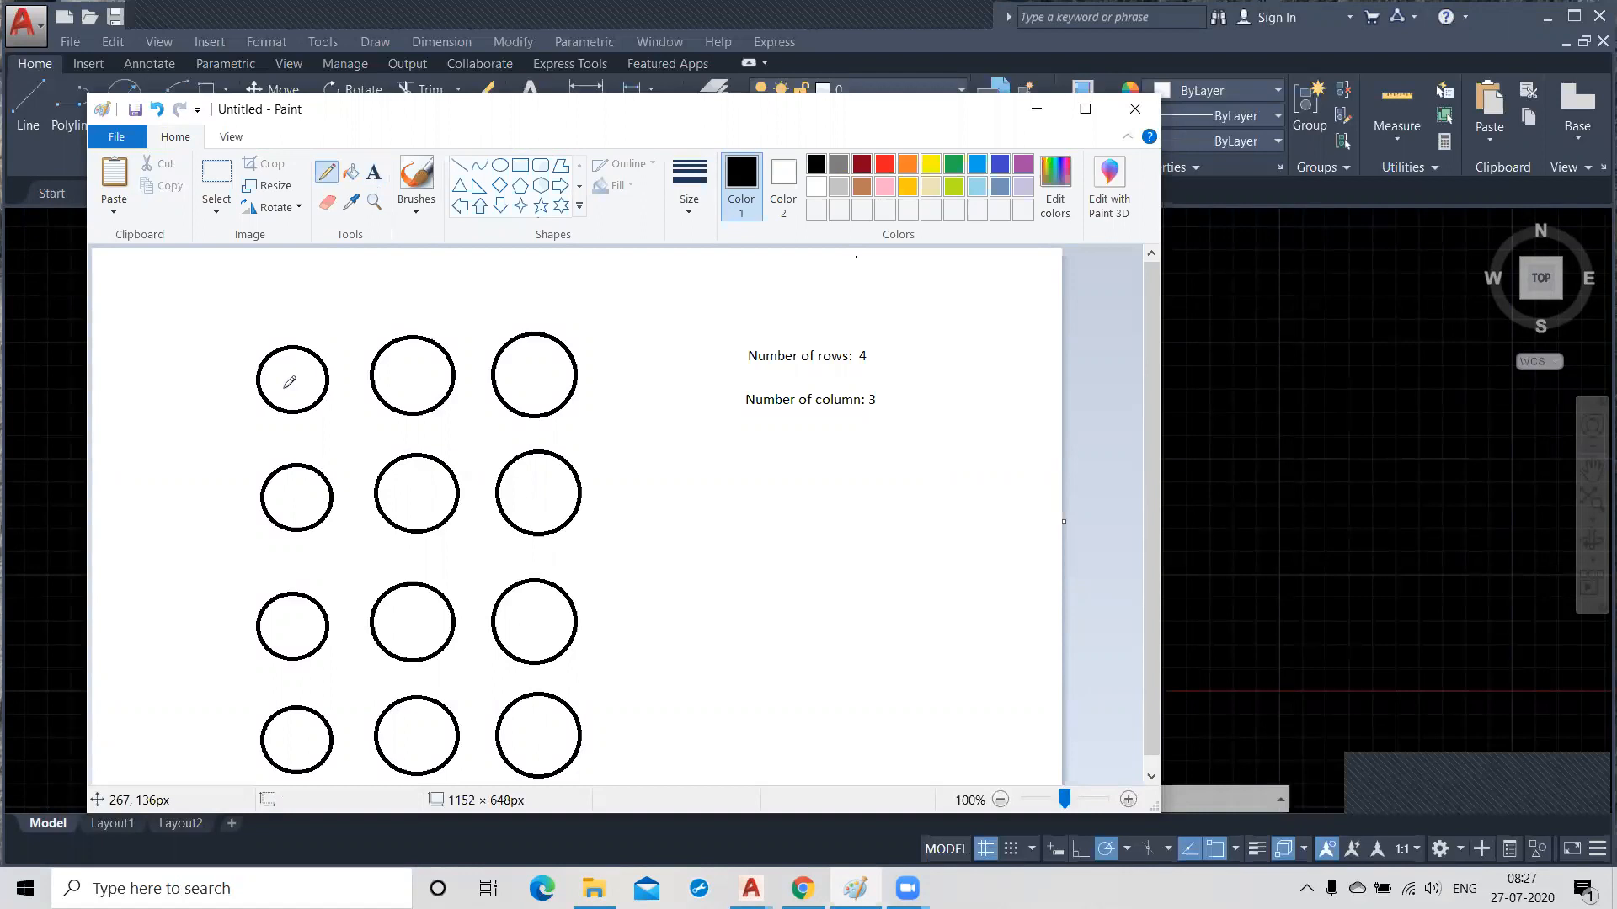
{"action": "left_click_drag", "start_coordinate": [289, 378], "coordinate": [421, 373]}
{"action": "mouse_move", "coordinate": [378, 284]}
{"action": "left_mouse_down"}
{"action": "mouse_move", "coordinate": [337, 340]}
{"action": "mouse_move", "coordinate": [352, 360]}
{"action": "mouse_move", "coordinate": [365, 350]}
{"action": "mouse_move", "coordinate": [281, 452]}
{"action": "mouse_move", "coordinate": [295, 507]}
{"action": "left_mouse_up"}
{"action": "left_click_drag", "start_coordinate": [279, 434], "coordinate": [172, 392]}
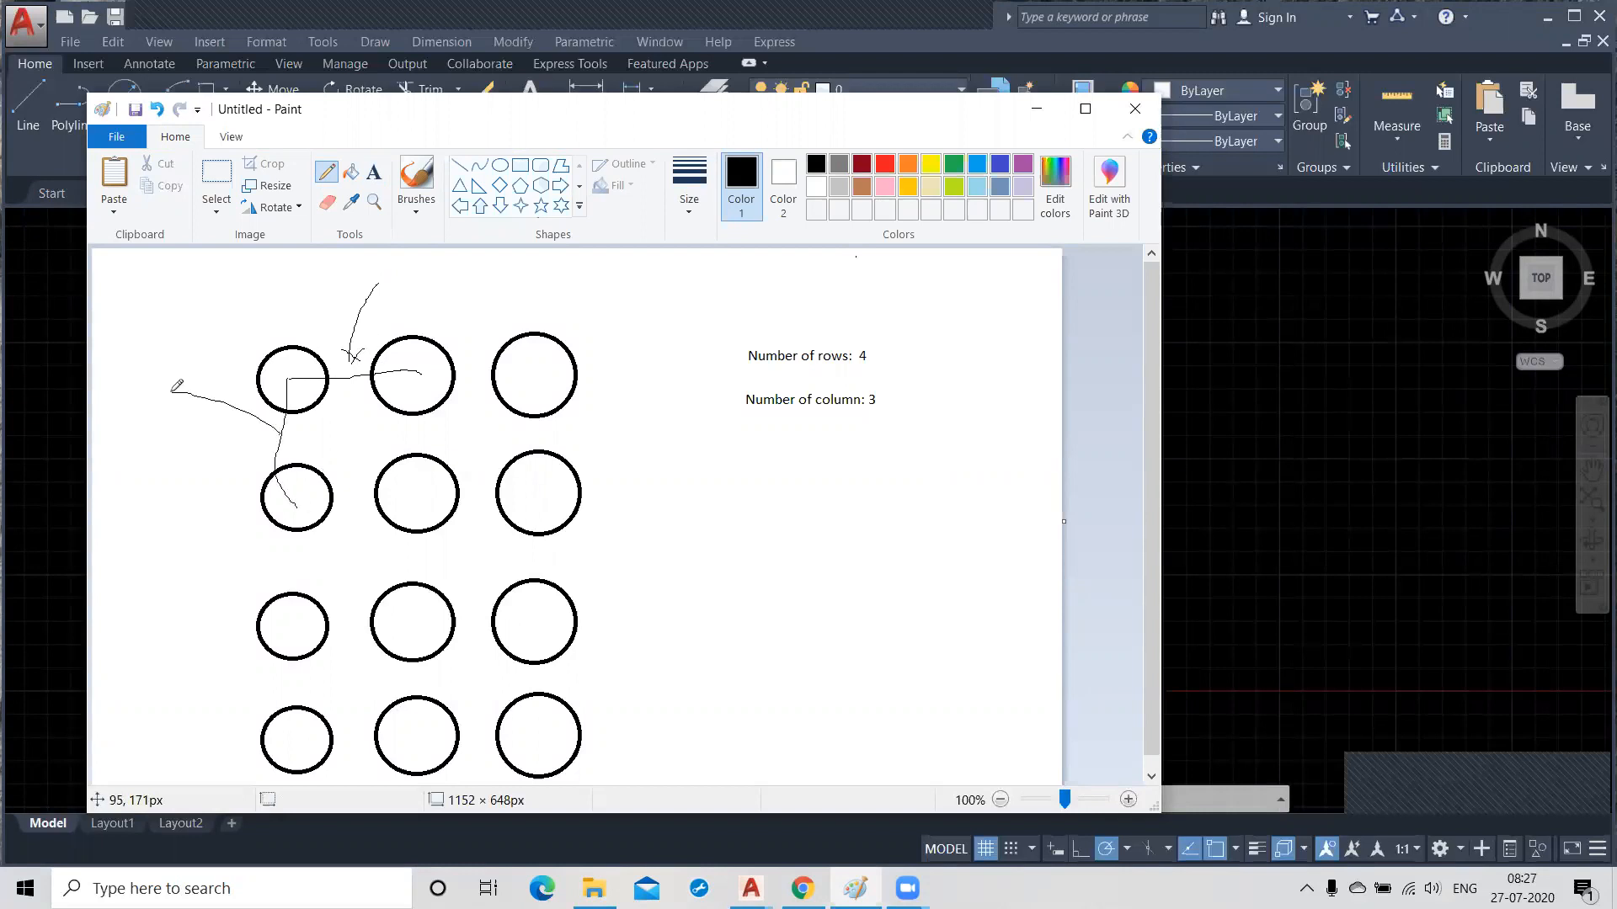
{"action": "left_click_drag", "start_coordinate": [257, 431], "coordinate": [280, 447]}
Add the text "Row offset:" below the column count label.
{"action": "left_click", "coordinate": [373, 172]}
{"action": "left_click", "coordinate": [754, 437]}
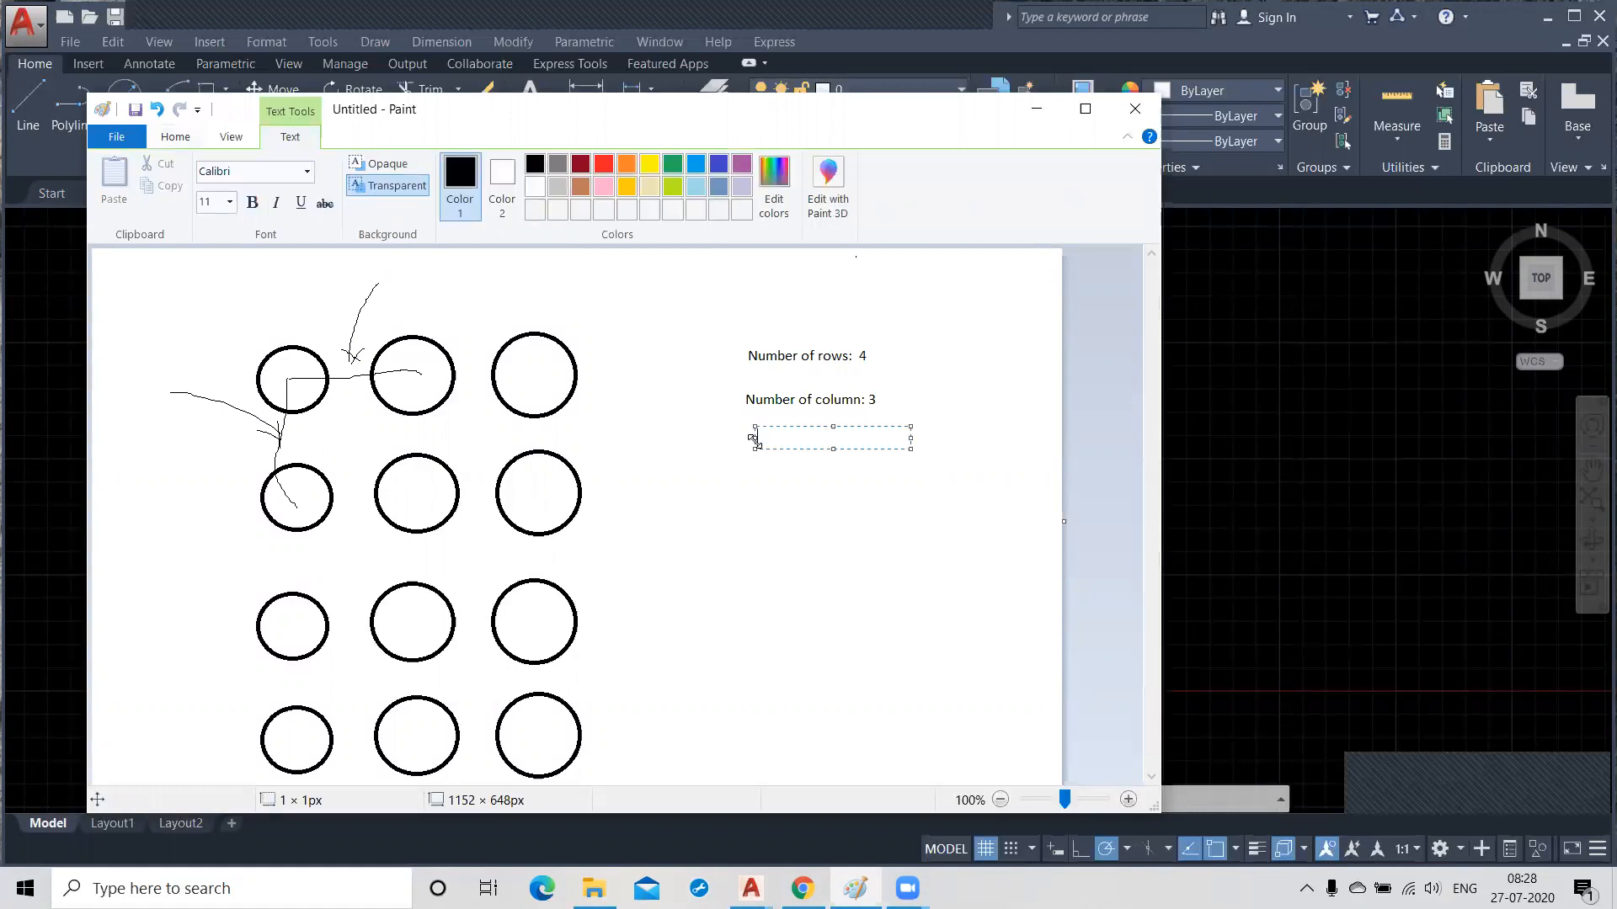
{"action": "type", "text": "Row offset:"}
Add the text "Column Offset:" below the row offset label.
{"action": "left_click", "coordinate": [759, 495]}
{"action": "left_click", "coordinate": [762, 496]}
{"action": "type", "text": "R"}
{"action": "key", "text": "BackSpace"}
{"action": "type", "text": "Colum"}
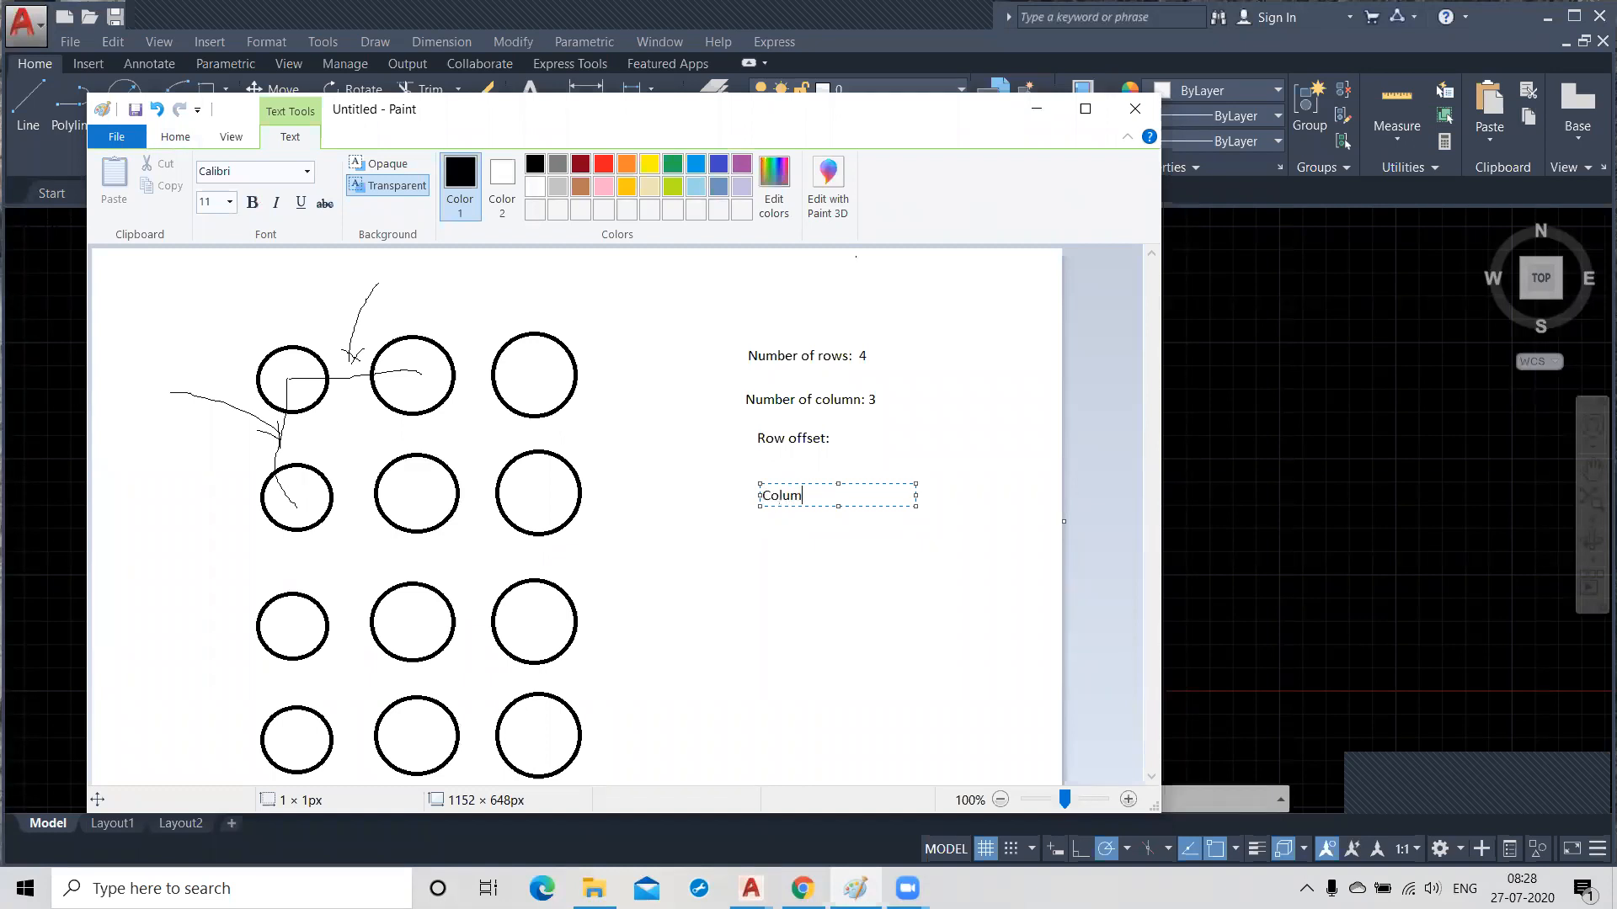
{"action": "type", "text": "n Offset:"}
{"action": "left_click", "coordinate": [799, 581]}
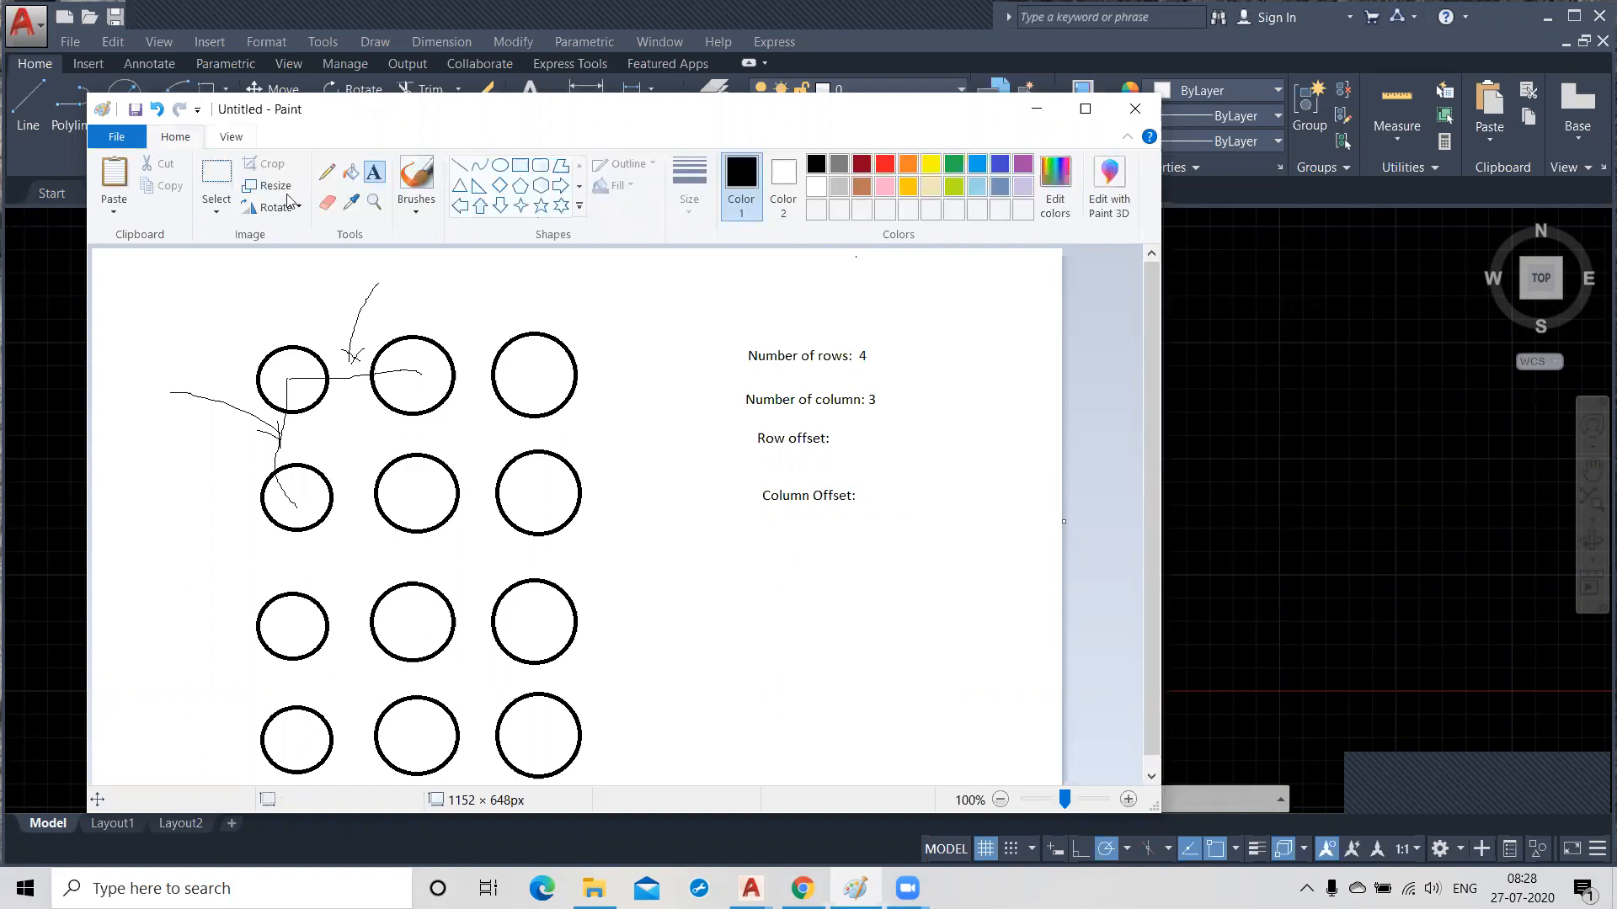
{"action": "left_click_drag", "start_coordinate": [768, 318], "coordinate": [720, 482]}
{"action": "left_click_drag", "start_coordinate": [661, 370], "coordinate": [723, 318]}
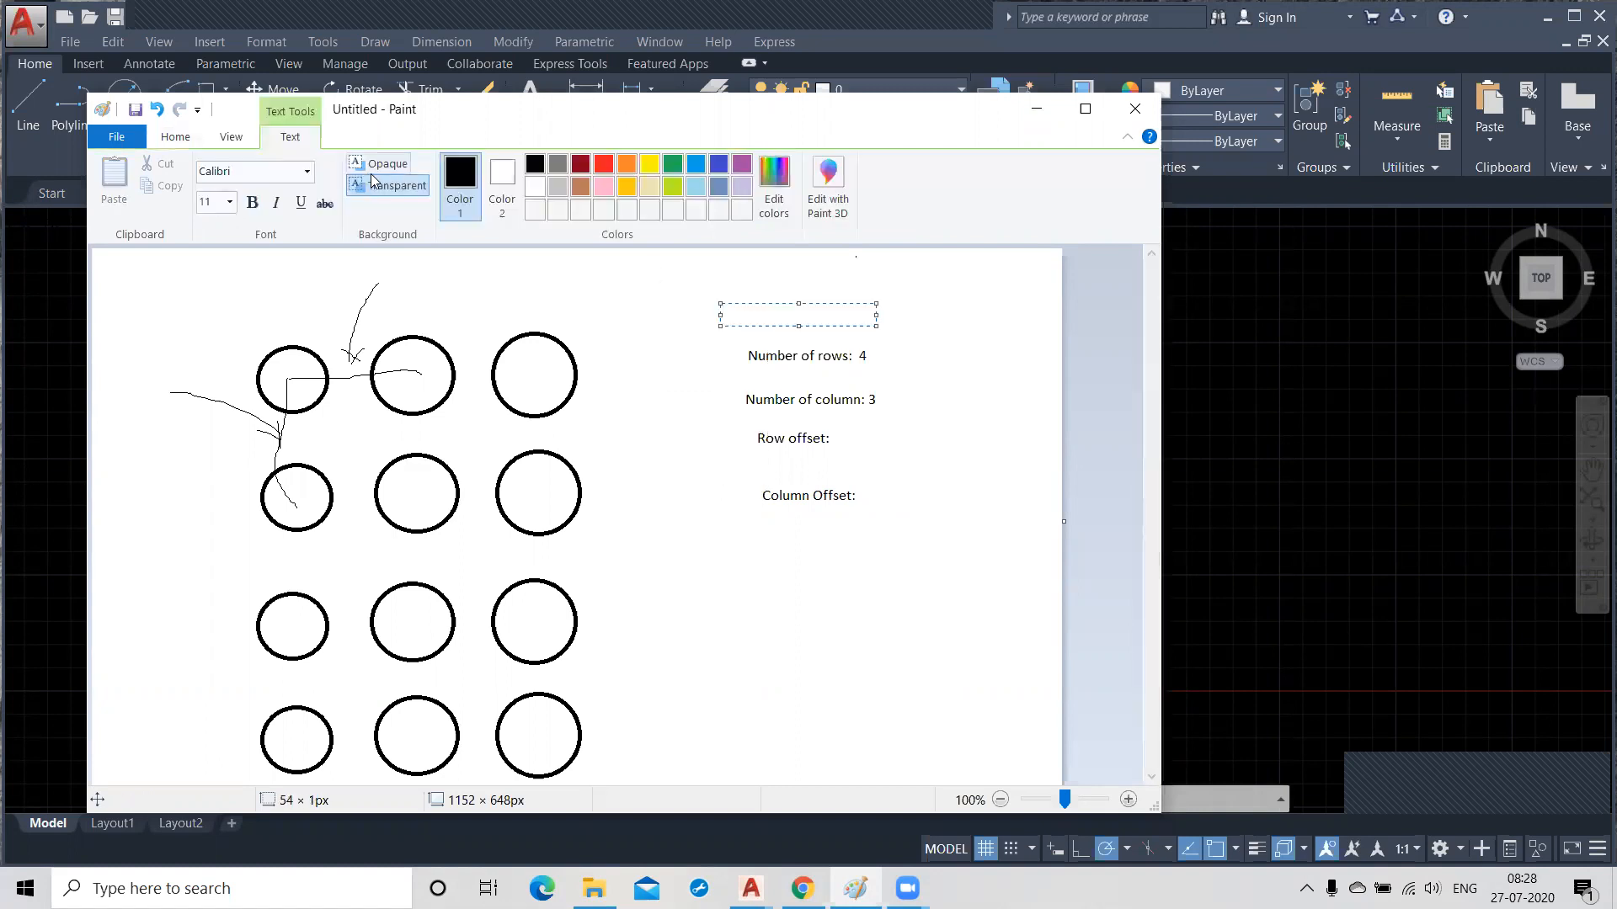
{"action": "left_click", "coordinate": [635, 309]}
Draw a freehand pencil loop around the four array parameter labels.
{"action": "left_click", "coordinate": [325, 172]}
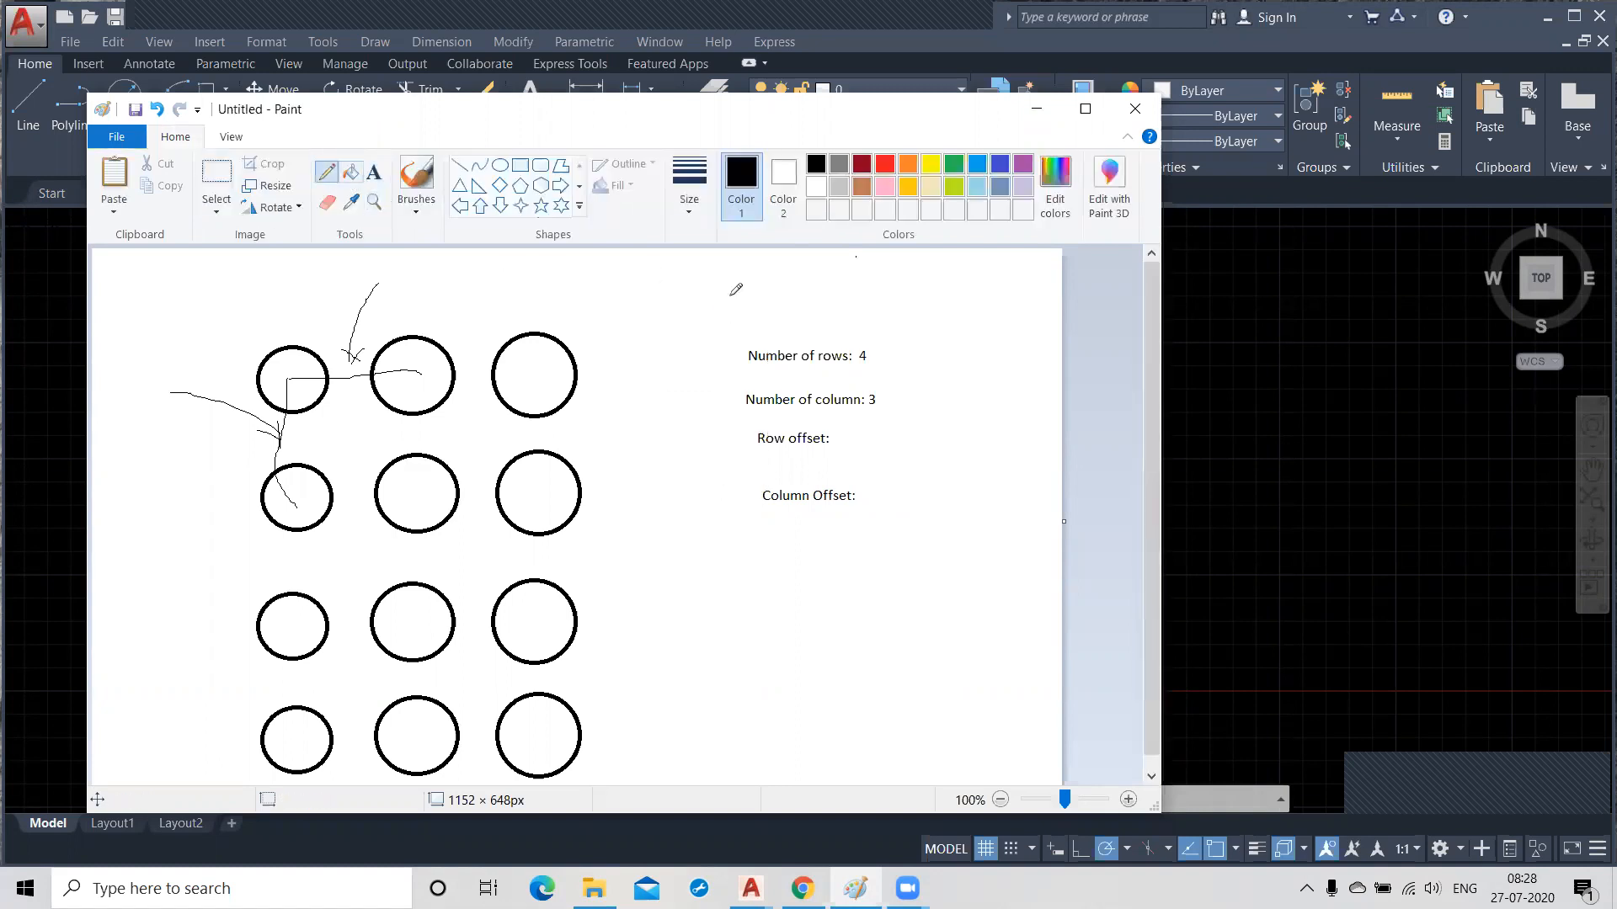
{"action": "mouse_move", "coordinate": [771, 313]}
{"action": "left_mouse_down"}
{"action": "mouse_move", "coordinate": [771, 486]}
{"action": "mouse_move", "coordinate": [945, 476]}
{"action": "mouse_move", "coordinate": [784, 271]}
{"action": "mouse_move", "coordinate": [733, 310]}
{"action": "left_mouse_up"}
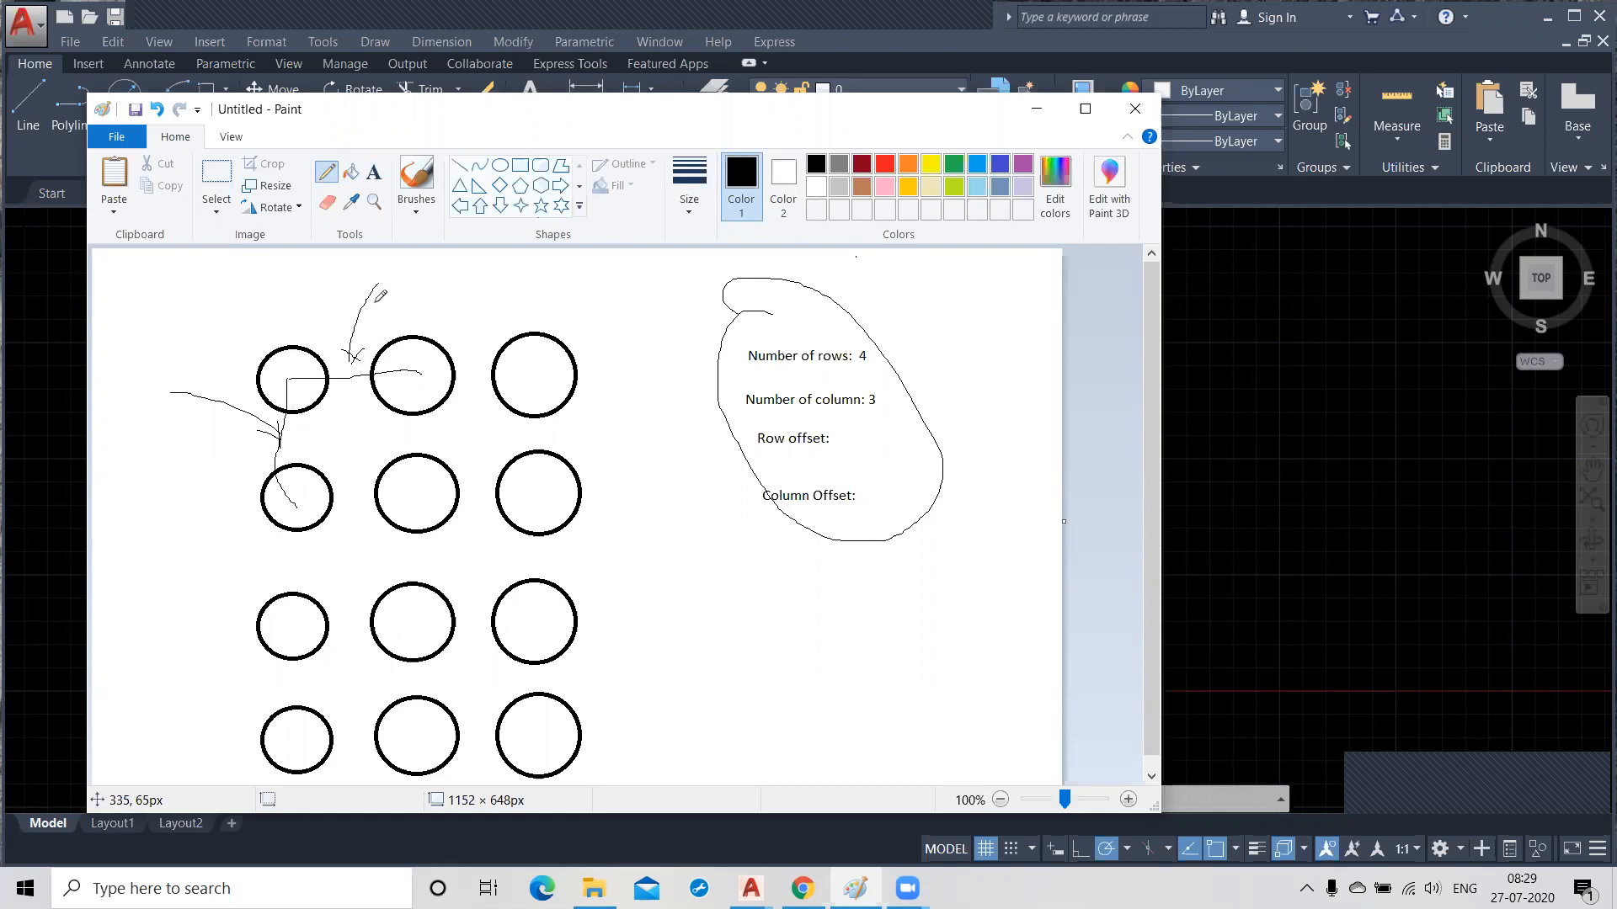
Select the circle grid with all its labels and delete it from the canvas.
{"action": "left_click", "coordinate": [214, 174]}
{"action": "mouse_move", "coordinate": [149, 266]}
{"action": "left_mouse_down"}
{"action": "mouse_move", "coordinate": [761, 653]}
{"action": "mouse_move", "coordinate": [913, 783]}
{"action": "mouse_move", "coordinate": [981, 782]}
{"action": "left_mouse_up"}
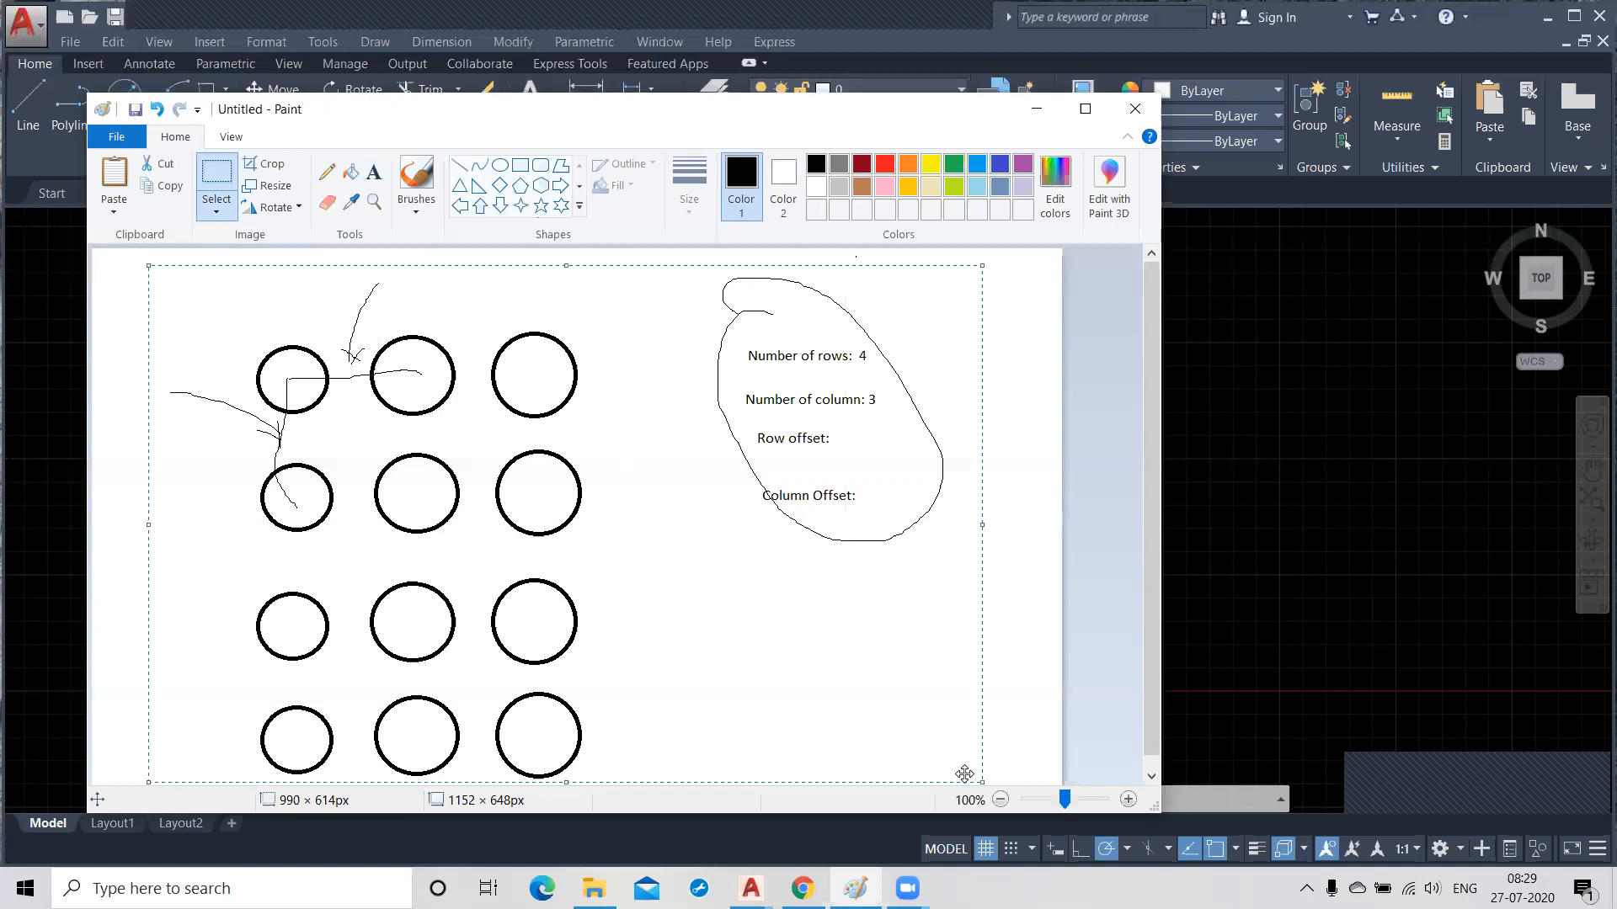
{"action": "key", "text": "Delete"}
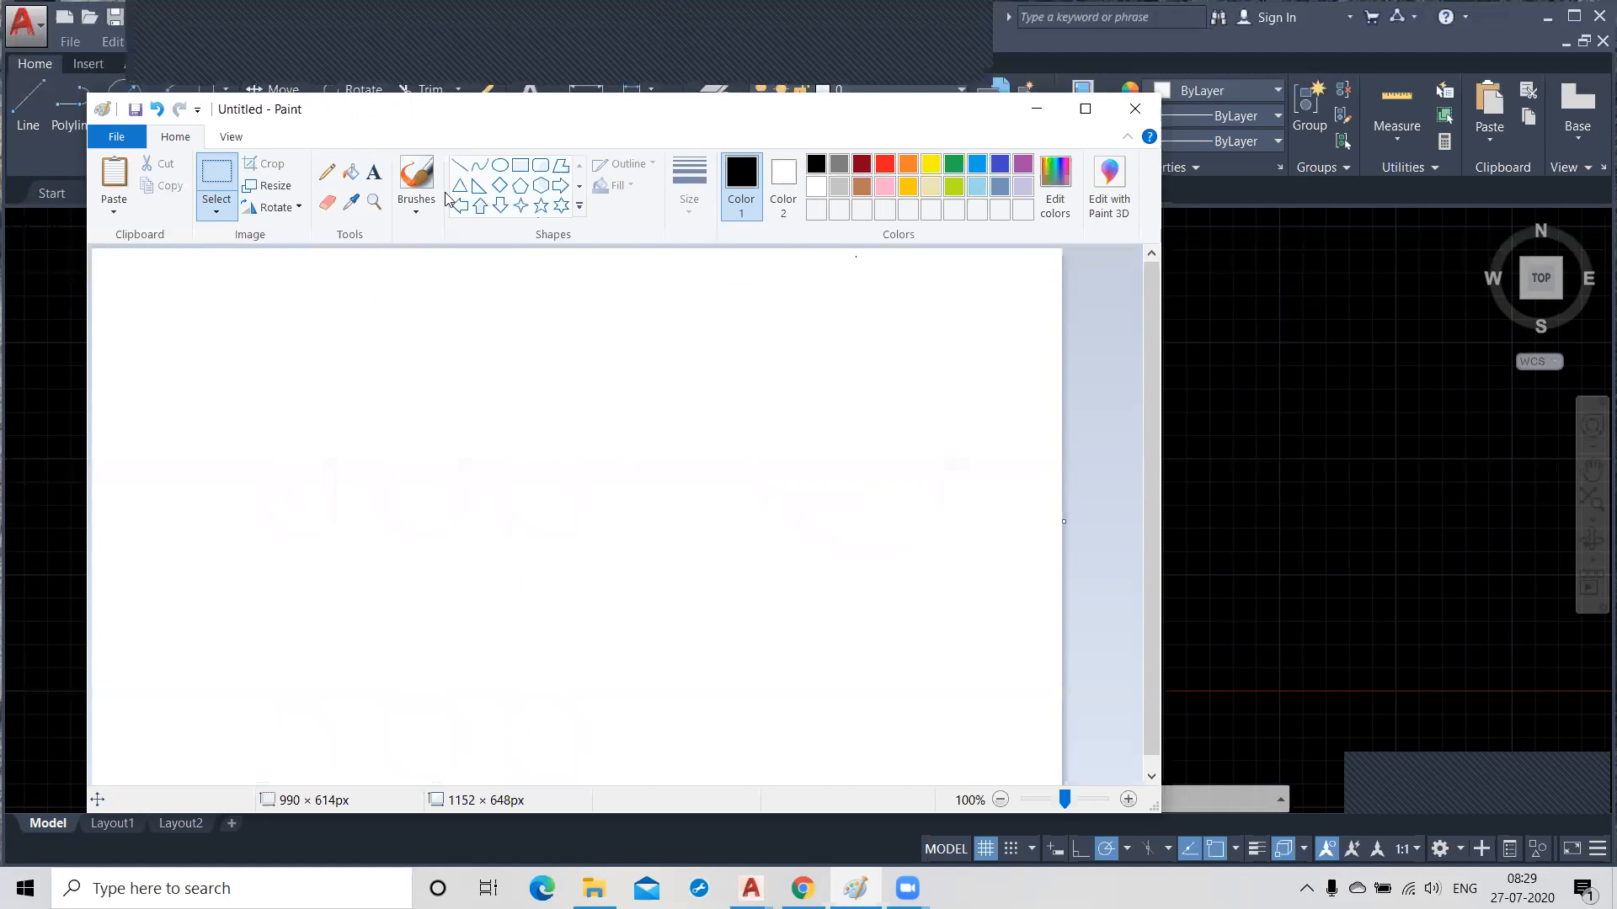
Draw a circle about 319 × 314 px near the canvas centre and a small one about 63 × 59 px on its right edge.
{"action": "left_click", "coordinate": [500, 168]}
{"action": "left_click_drag", "start_coordinate": [443, 440], "coordinate": [711, 703]}
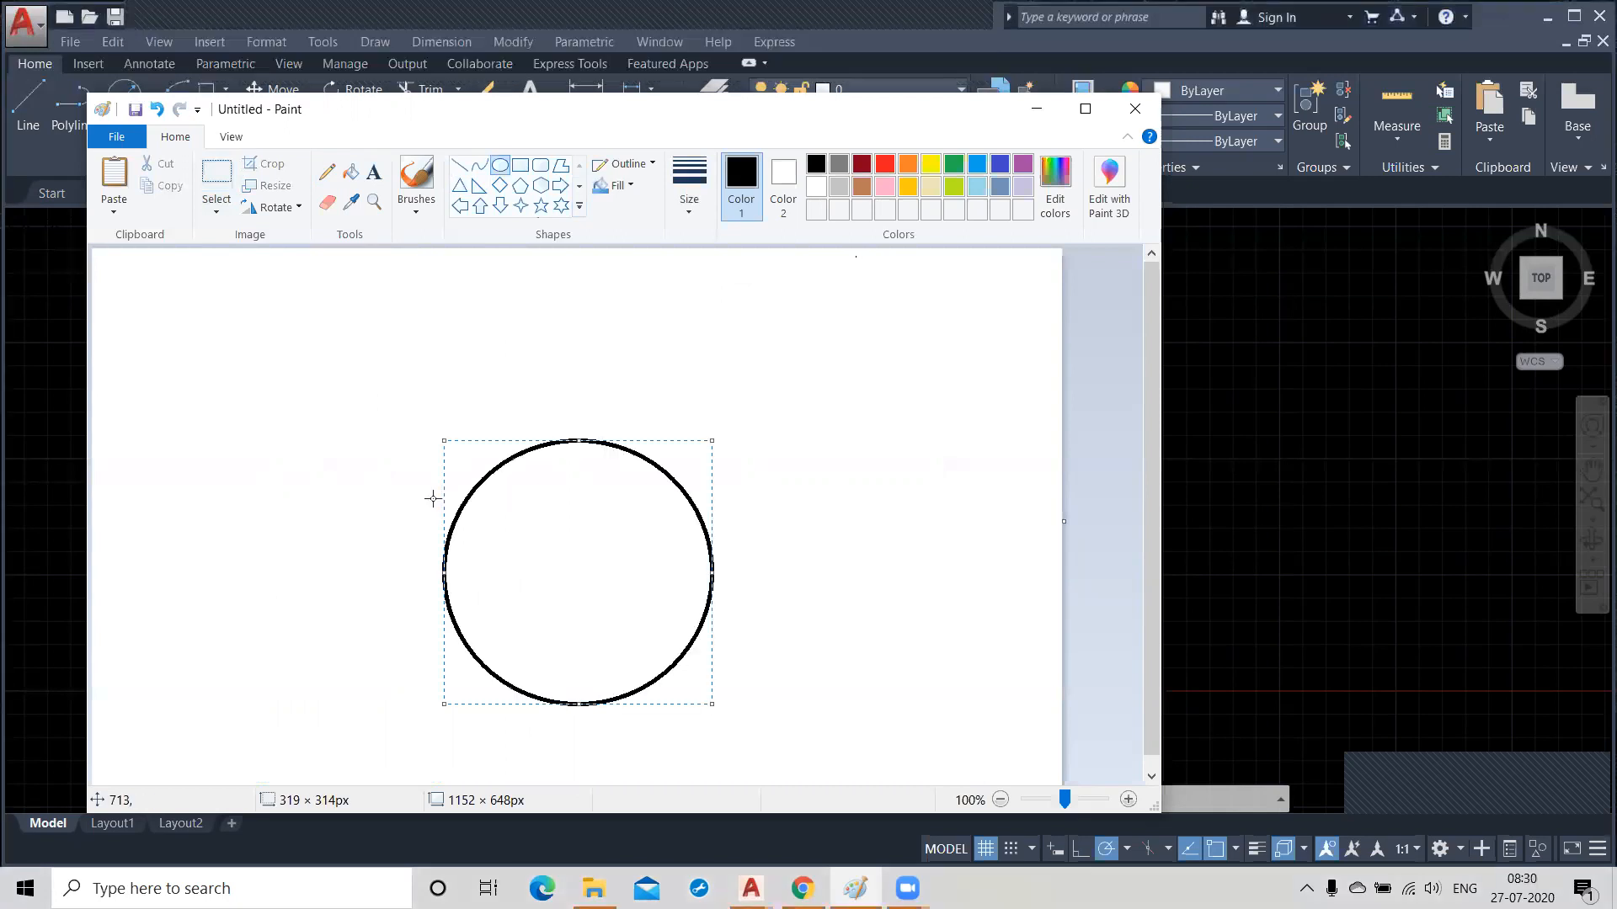
{"action": "left_click", "coordinate": [311, 433]}
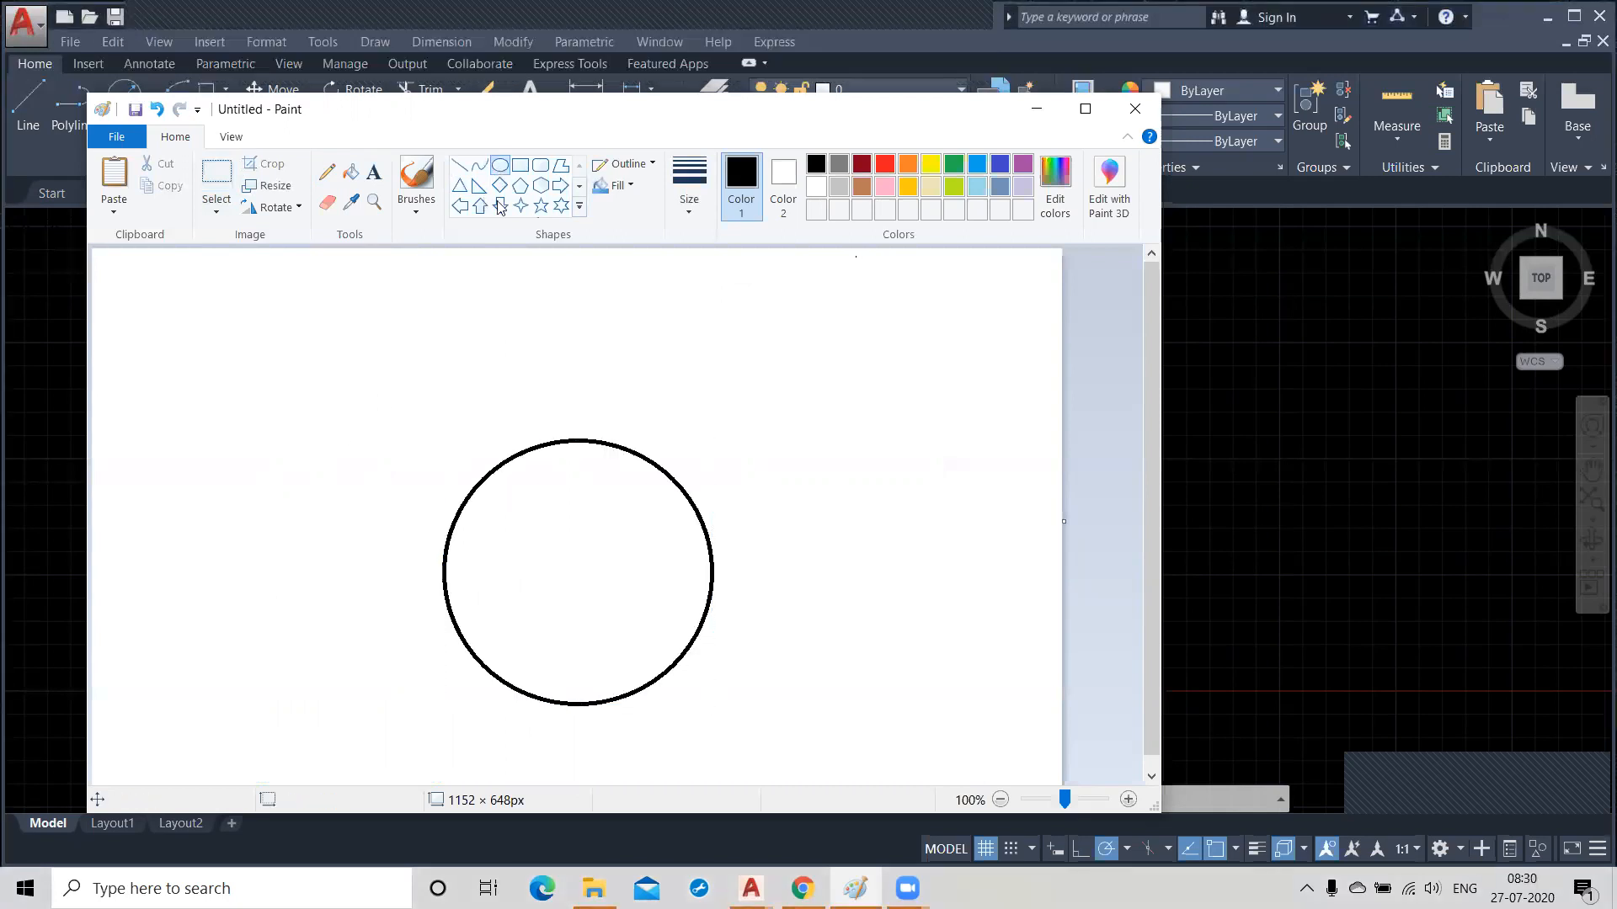
{"action": "left_click_drag", "start_coordinate": [689, 548], "coordinate": [742, 597]}
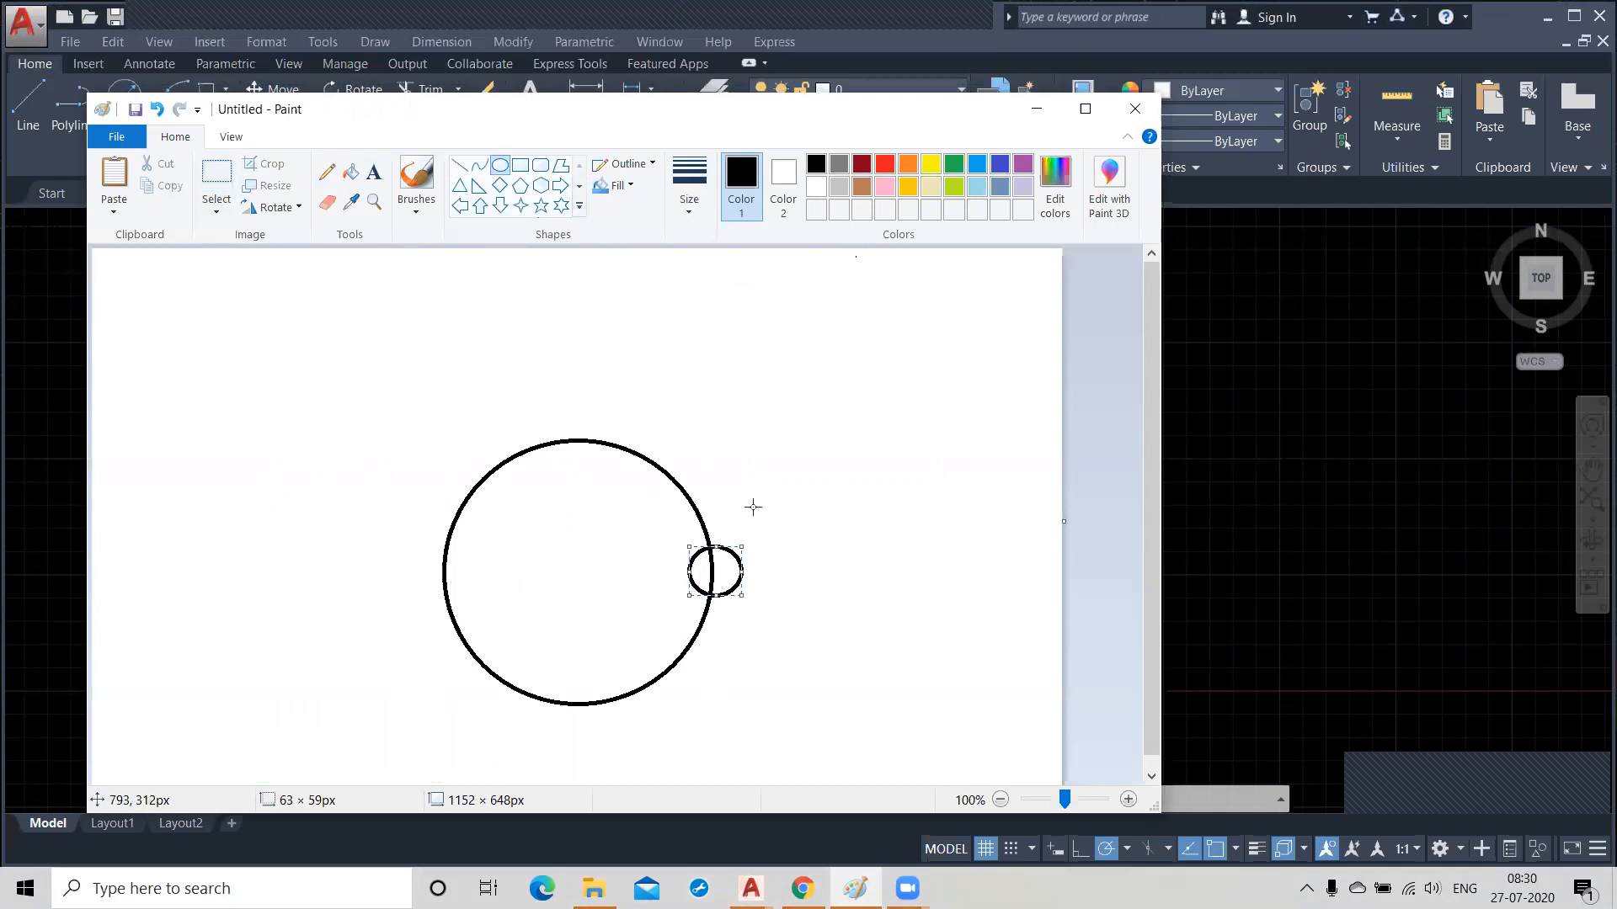
{"action": "left_click", "coordinate": [256, 348]}
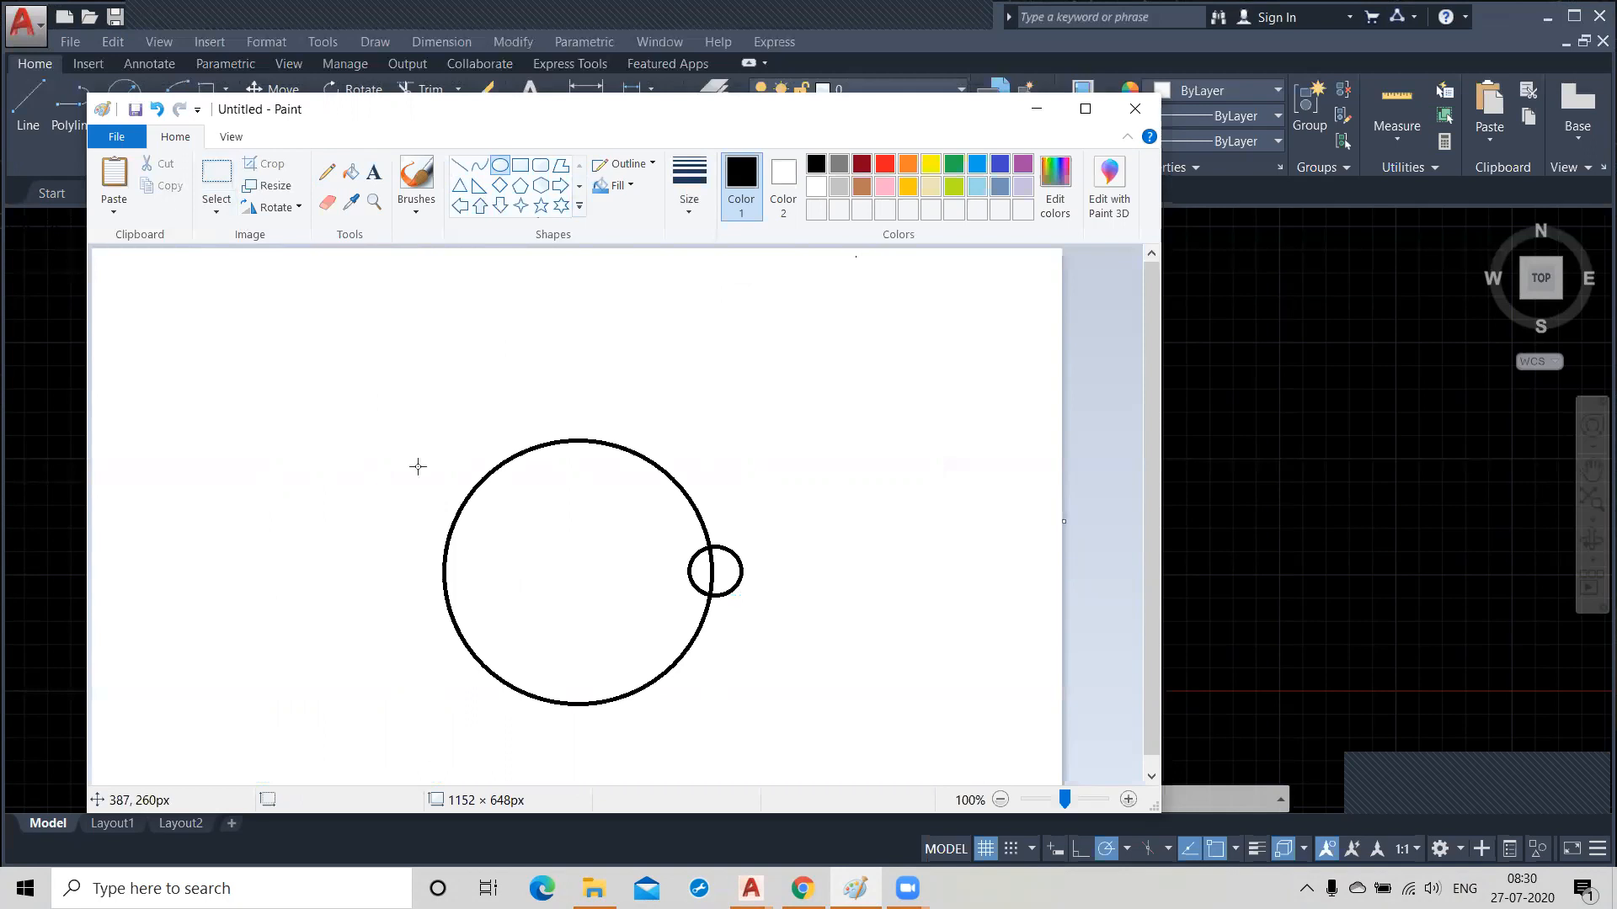
{"action": "left_click_drag", "start_coordinate": [654, 522], "coordinate": [657, 566]}
{"action": "right_click", "coordinate": [651, 564]}
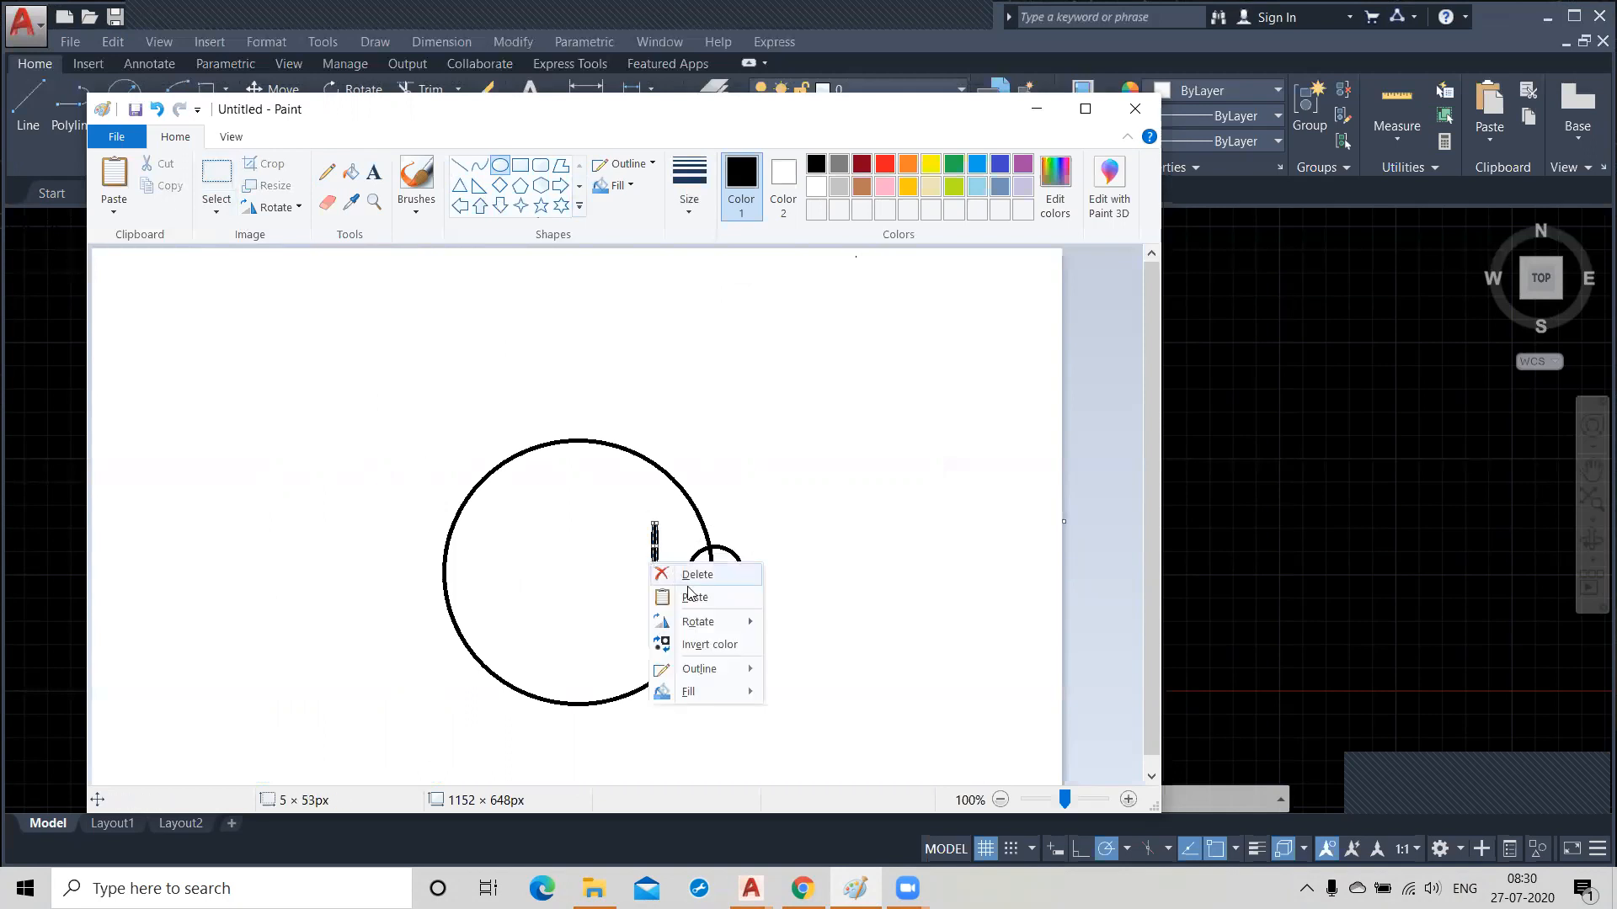
{"action": "left_click", "coordinate": [678, 575]}
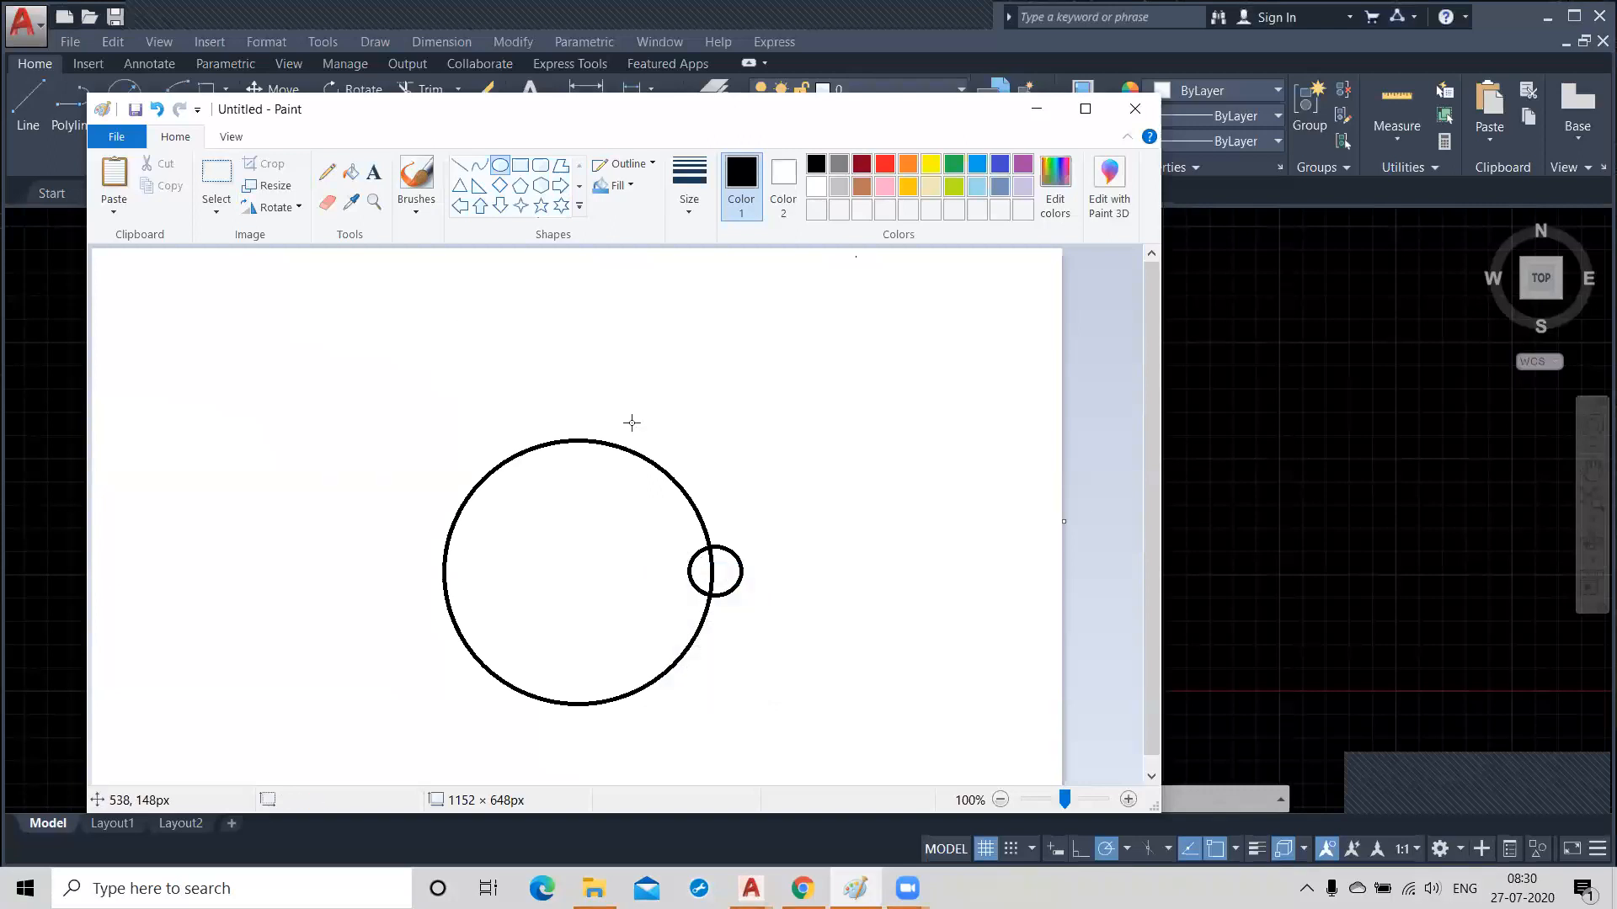
Draw nine more small ovals along the large circle's outline, spaced all the way around it.
{"action": "left_click_drag", "start_coordinate": [668, 471], "coordinate": [711, 521]}
{"action": "left_click_drag", "start_coordinate": [595, 436], "coordinate": [658, 484]}
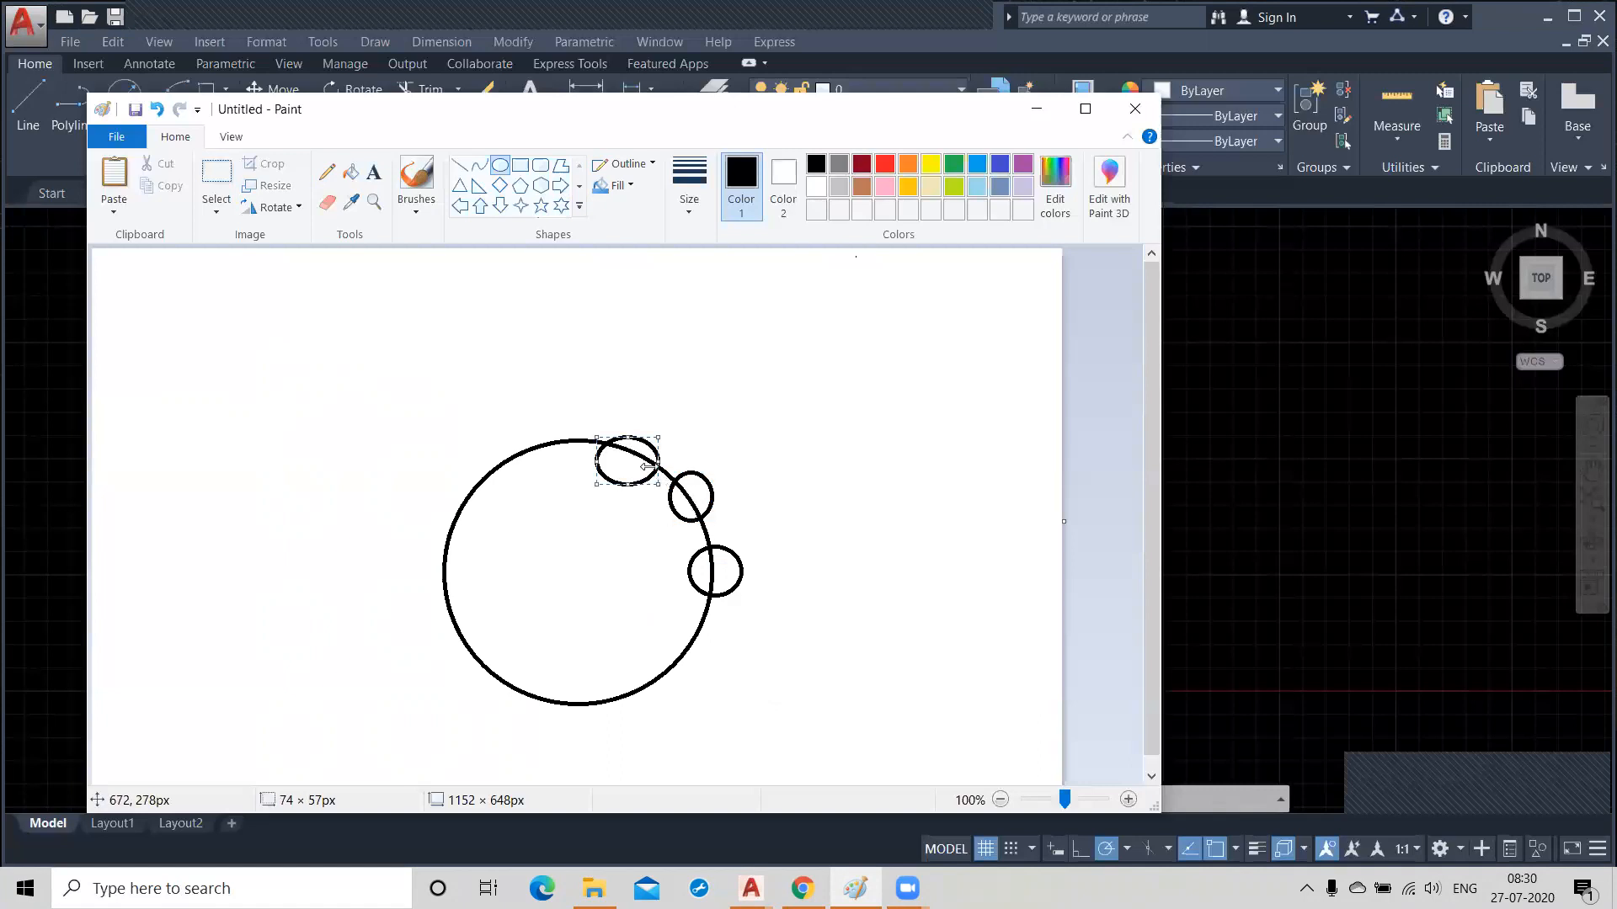
{"action": "right_click", "coordinate": [613, 450]}
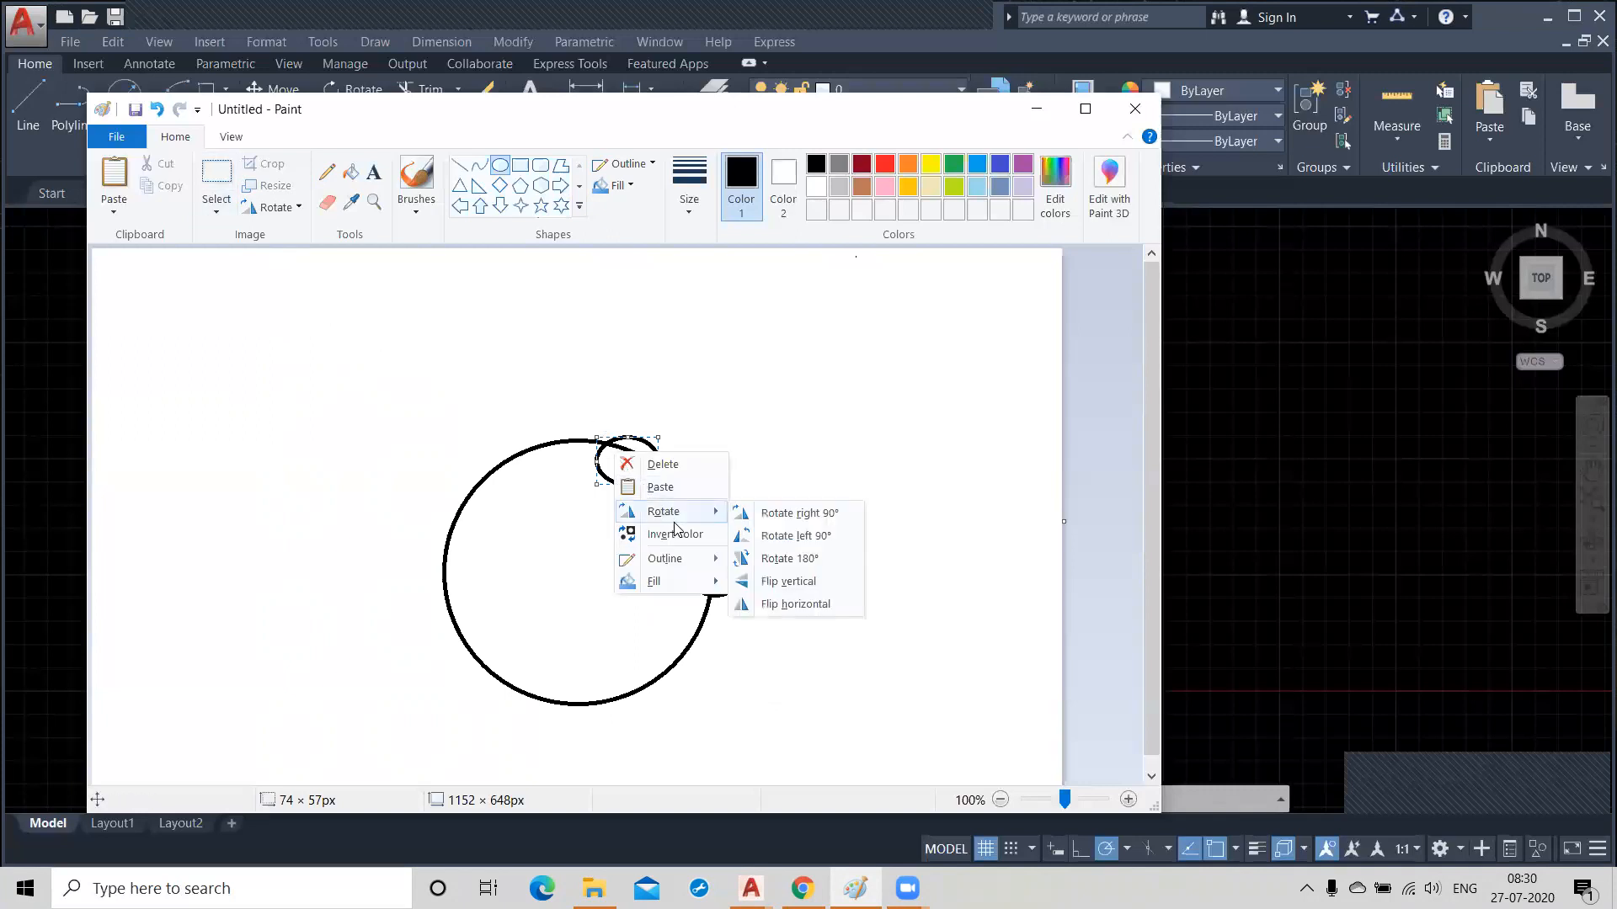
{"action": "left_click", "coordinate": [752, 461]}
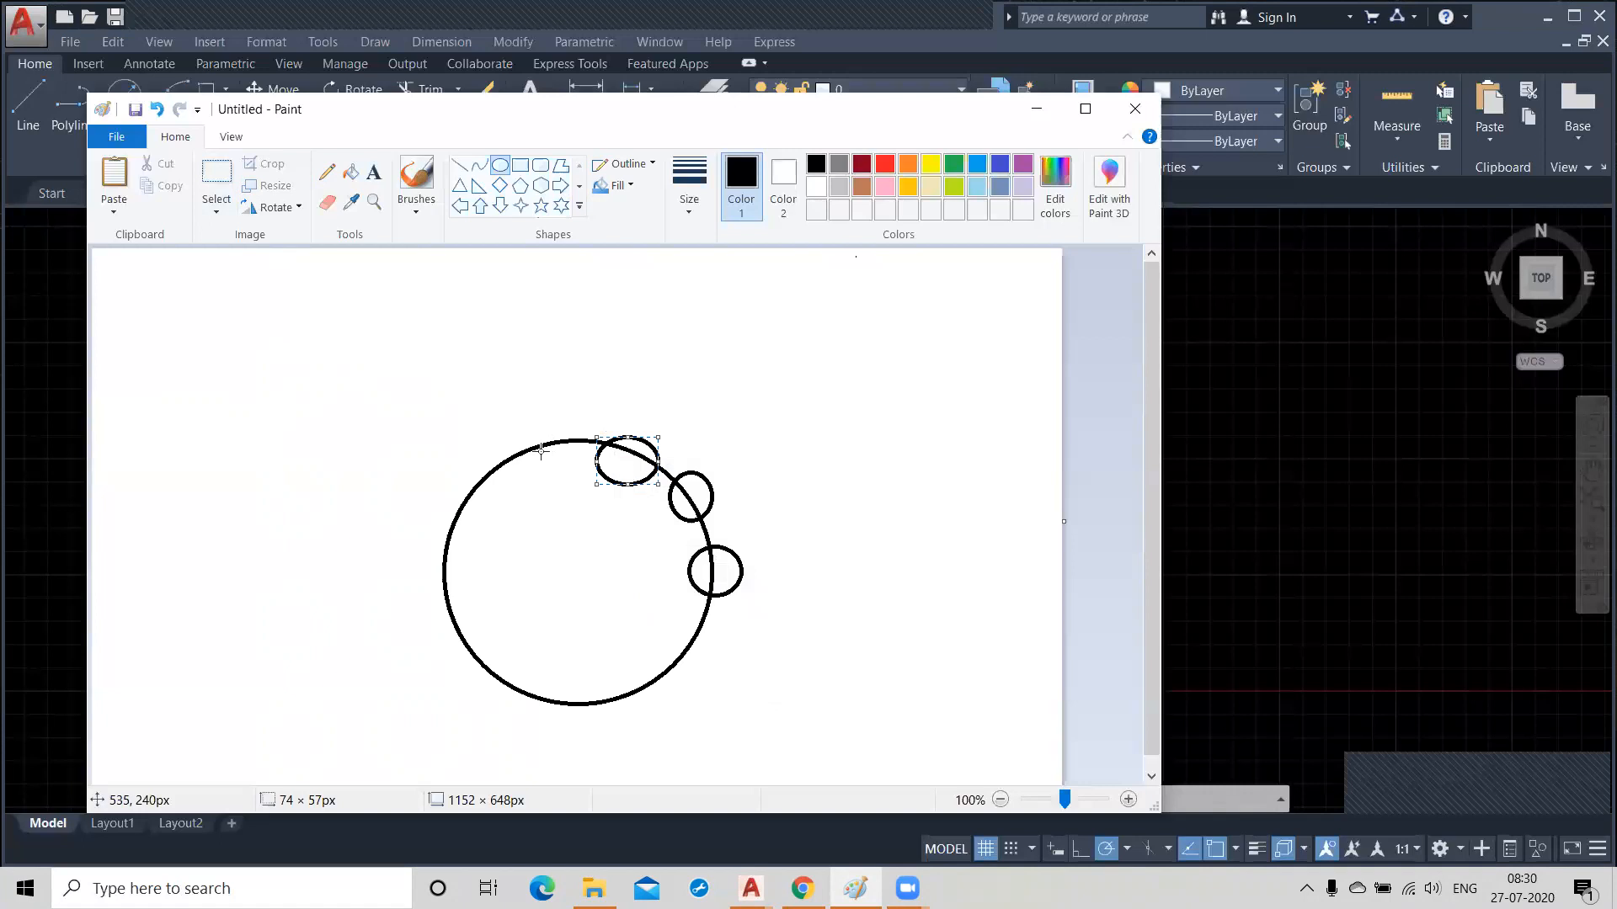
{"action": "left_click", "coordinate": [525, 449]}
{"action": "left_click_drag", "start_coordinate": [524, 450], "coordinate": [580, 460]}
{"action": "left_click", "coordinate": [422, 455]}
{"action": "mouse_move", "coordinate": [450, 448]}
{"action": "left_mouse_down"}
{"action": "mouse_move", "coordinate": [516, 503]}
{"action": "mouse_move", "coordinate": [458, 564]}
{"action": "mouse_move", "coordinate": [484, 661]}
{"action": "mouse_move", "coordinate": [500, 666]}
{"action": "left_mouse_up"}
{"action": "mouse_move", "coordinate": [516, 671]}
{"action": "left_mouse_down"}
{"action": "mouse_move", "coordinate": [581, 717]}
{"action": "mouse_move", "coordinate": [610, 678]}
{"action": "mouse_move", "coordinate": [654, 712]}
{"action": "left_mouse_up"}
{"action": "left_click_drag", "start_coordinate": [674, 626], "coordinate": [709, 667]}
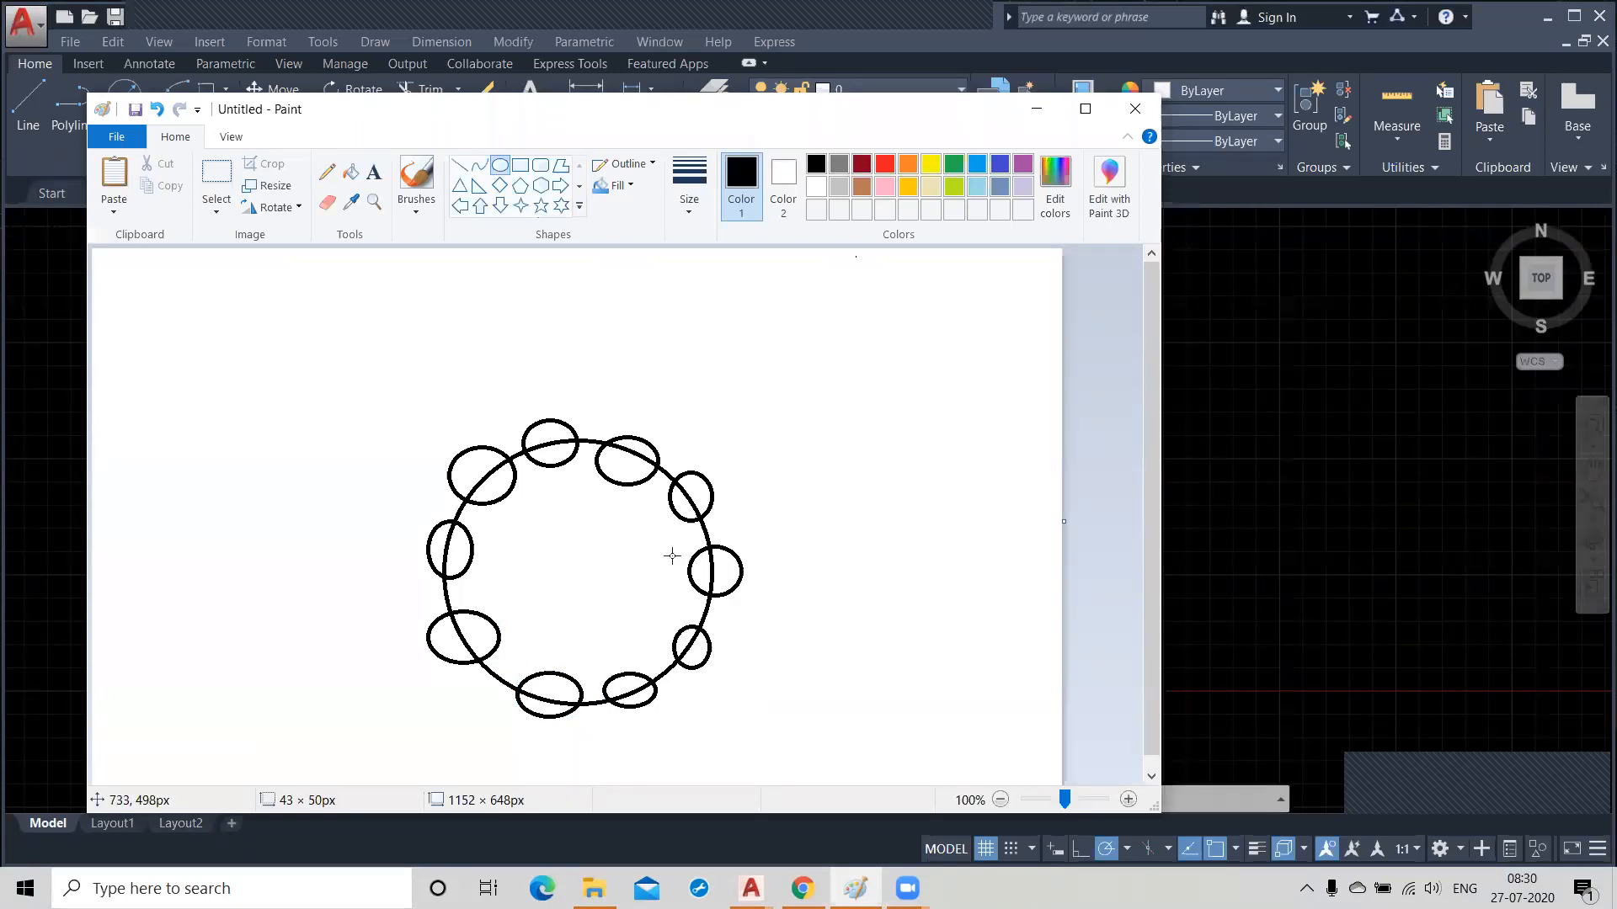
{"action": "left_click", "coordinate": [298, 487]}
Add the text label "centre of array:" in the empty area above and beside the ring of ovals.
{"action": "left_click", "coordinate": [374, 171]}
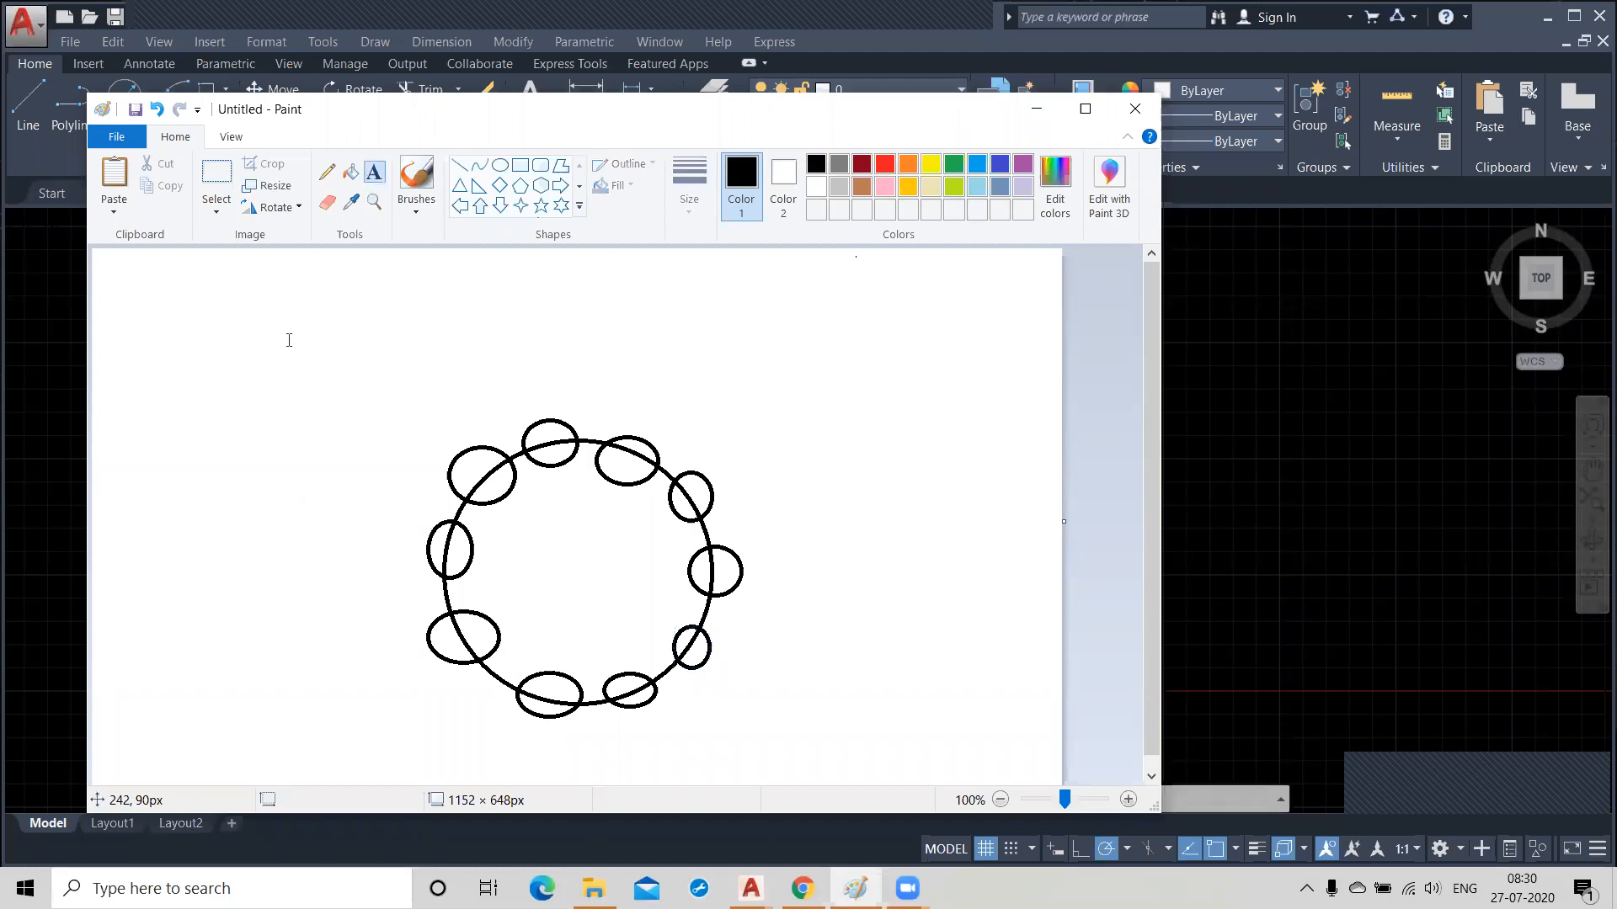
{"action": "left_click", "coordinate": [167, 318]}
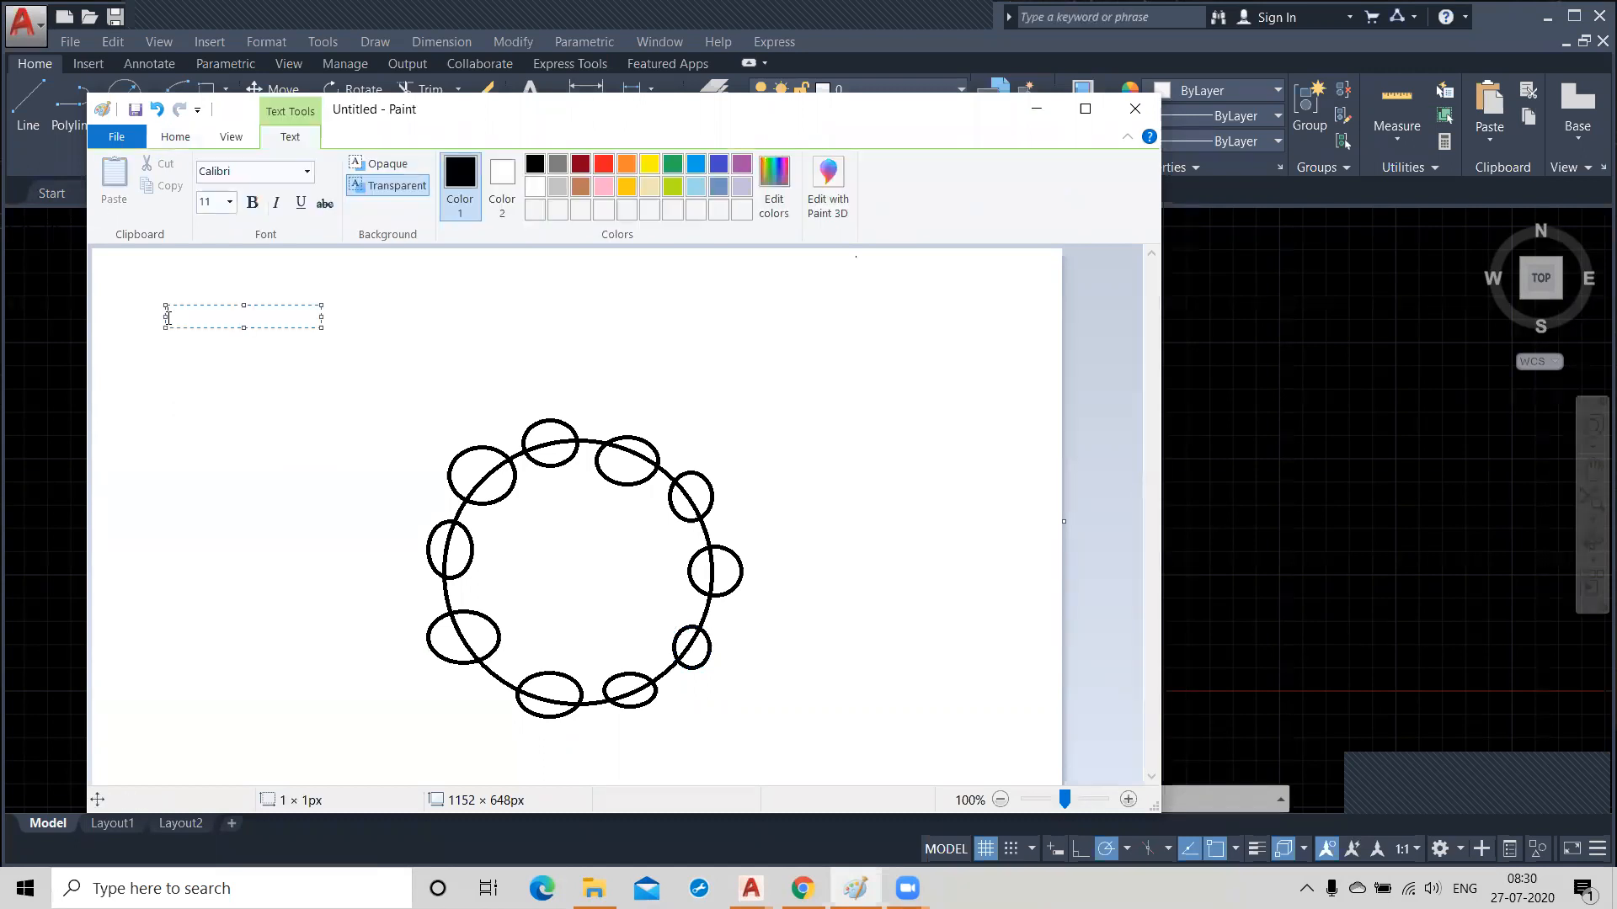
{"action": "type", "text": "centre of arra"}
{"action": "left_click", "coordinate": [541, 497]}
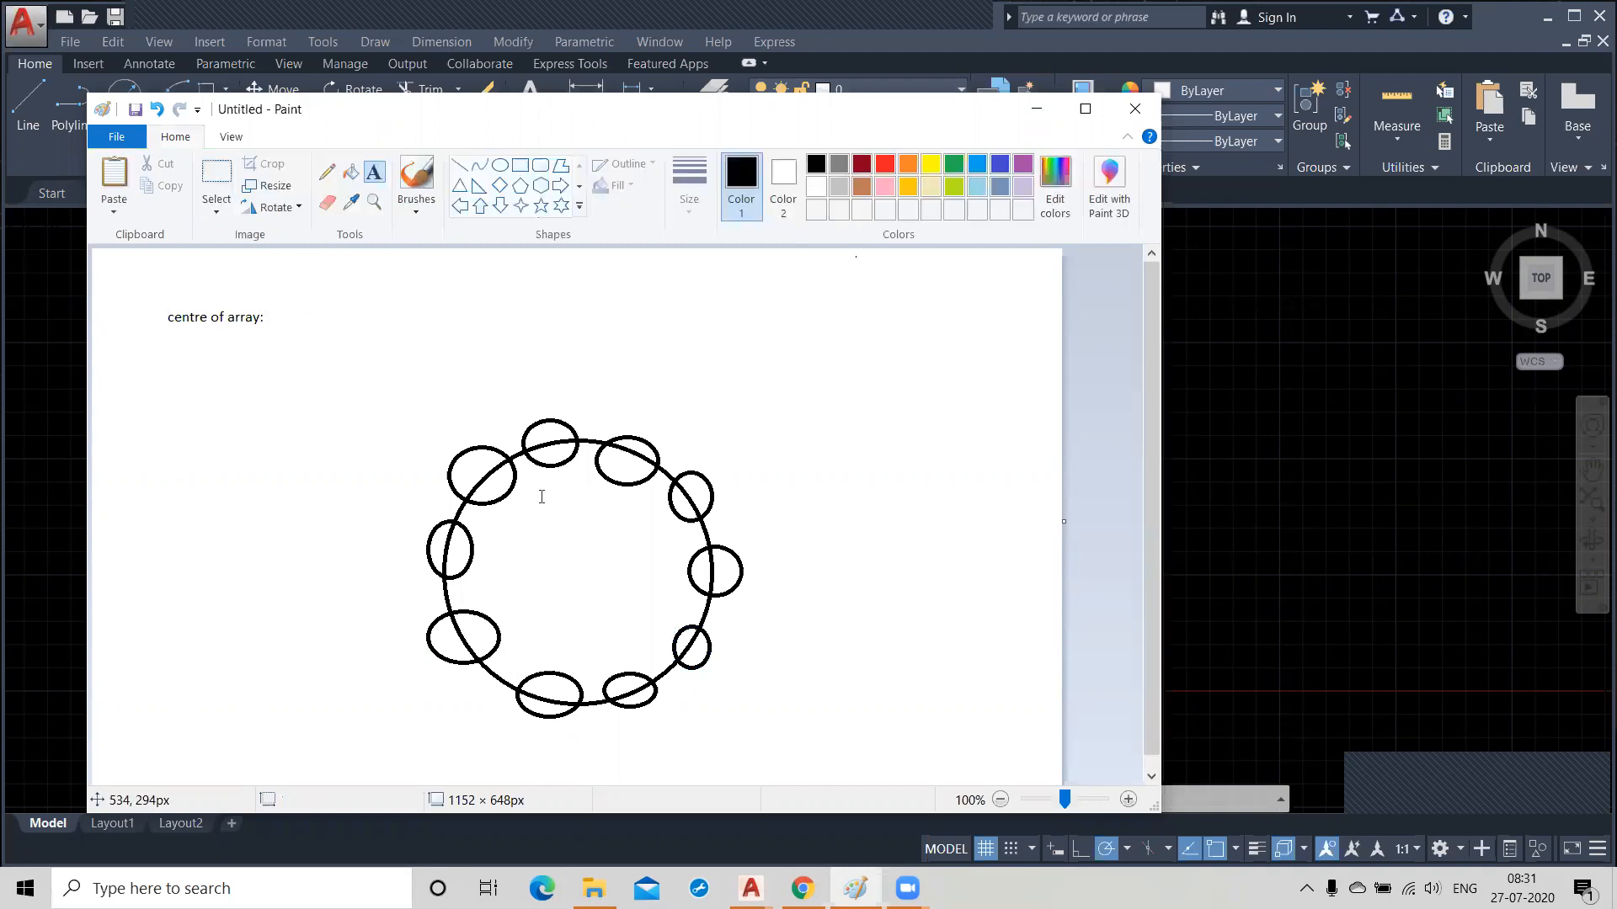
Draw a tiny oval at the centre of the large circle to mark the array centre.
{"action": "left_click", "coordinate": [500, 165]}
{"action": "left_click_drag", "start_coordinate": [574, 564], "coordinate": [583, 581]}
{"action": "left_click", "coordinate": [305, 543]}
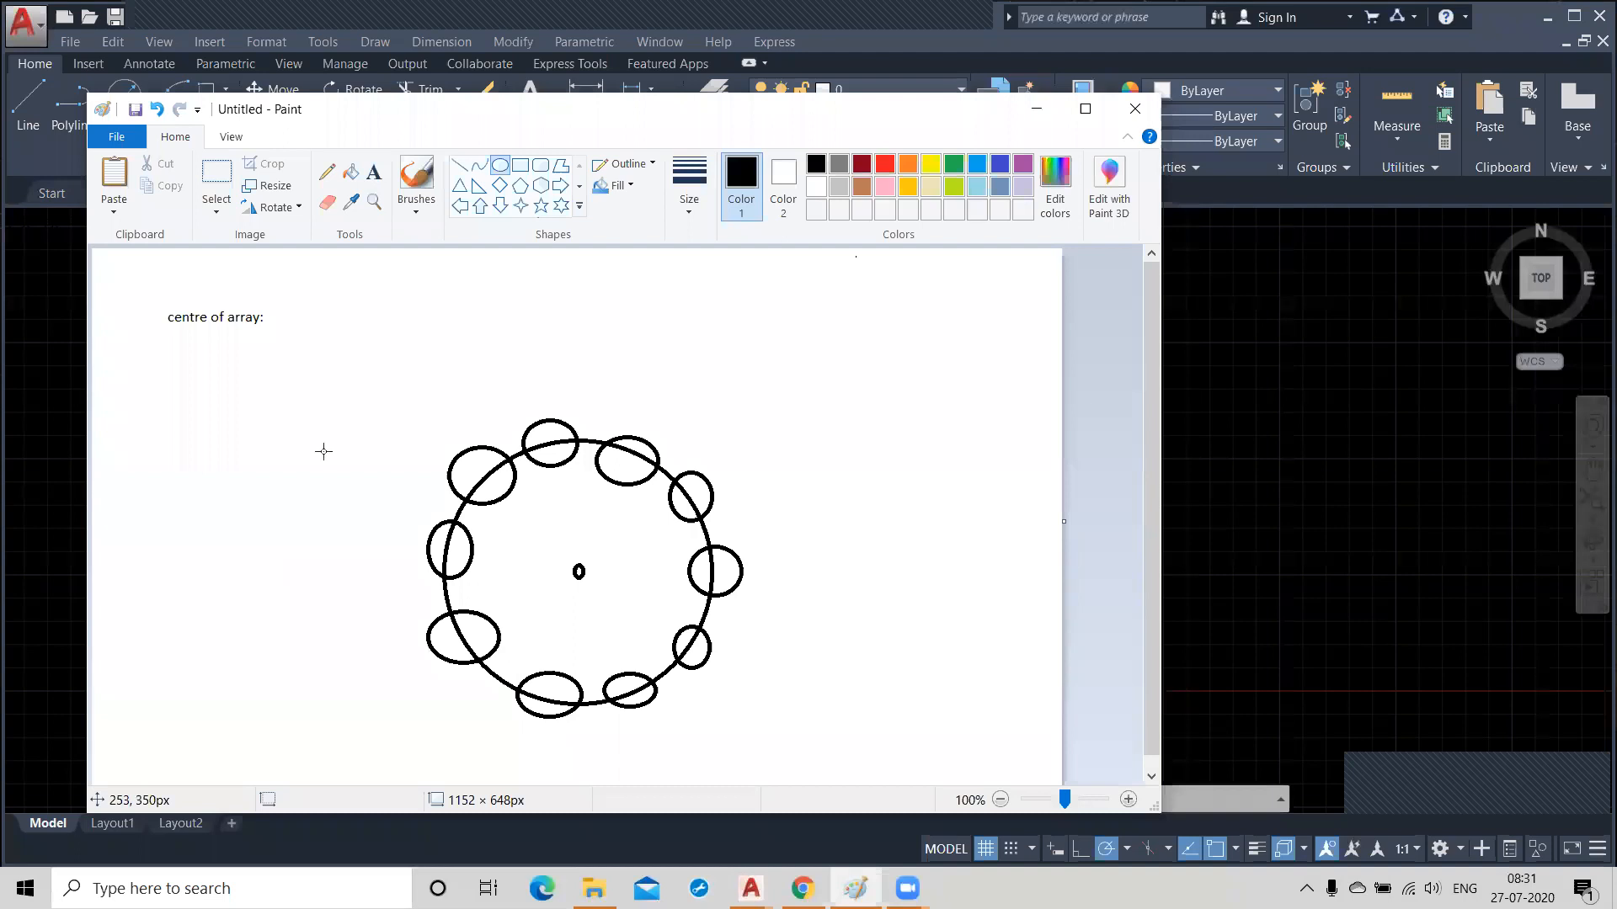
Add the text label "No.items:" directly below the "centre of array:" label.
{"action": "left_click", "coordinate": [374, 171]}
{"action": "left_click", "coordinate": [170, 352]}
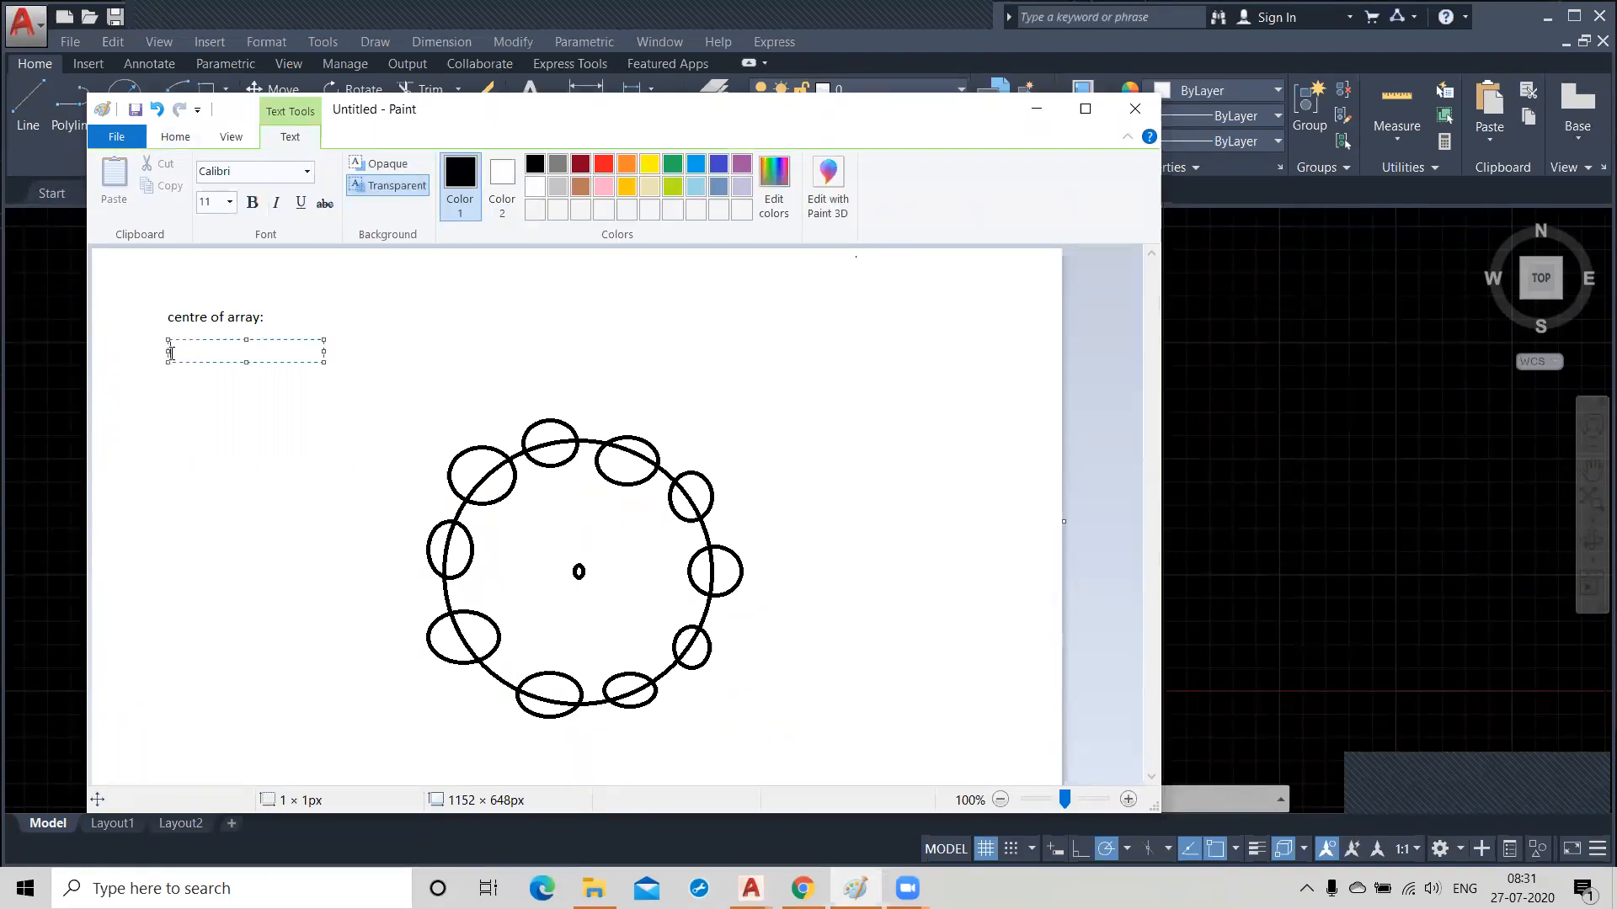
{"action": "type", "text": "No.items:"}
{"action": "left_click", "coordinate": [326, 472]}
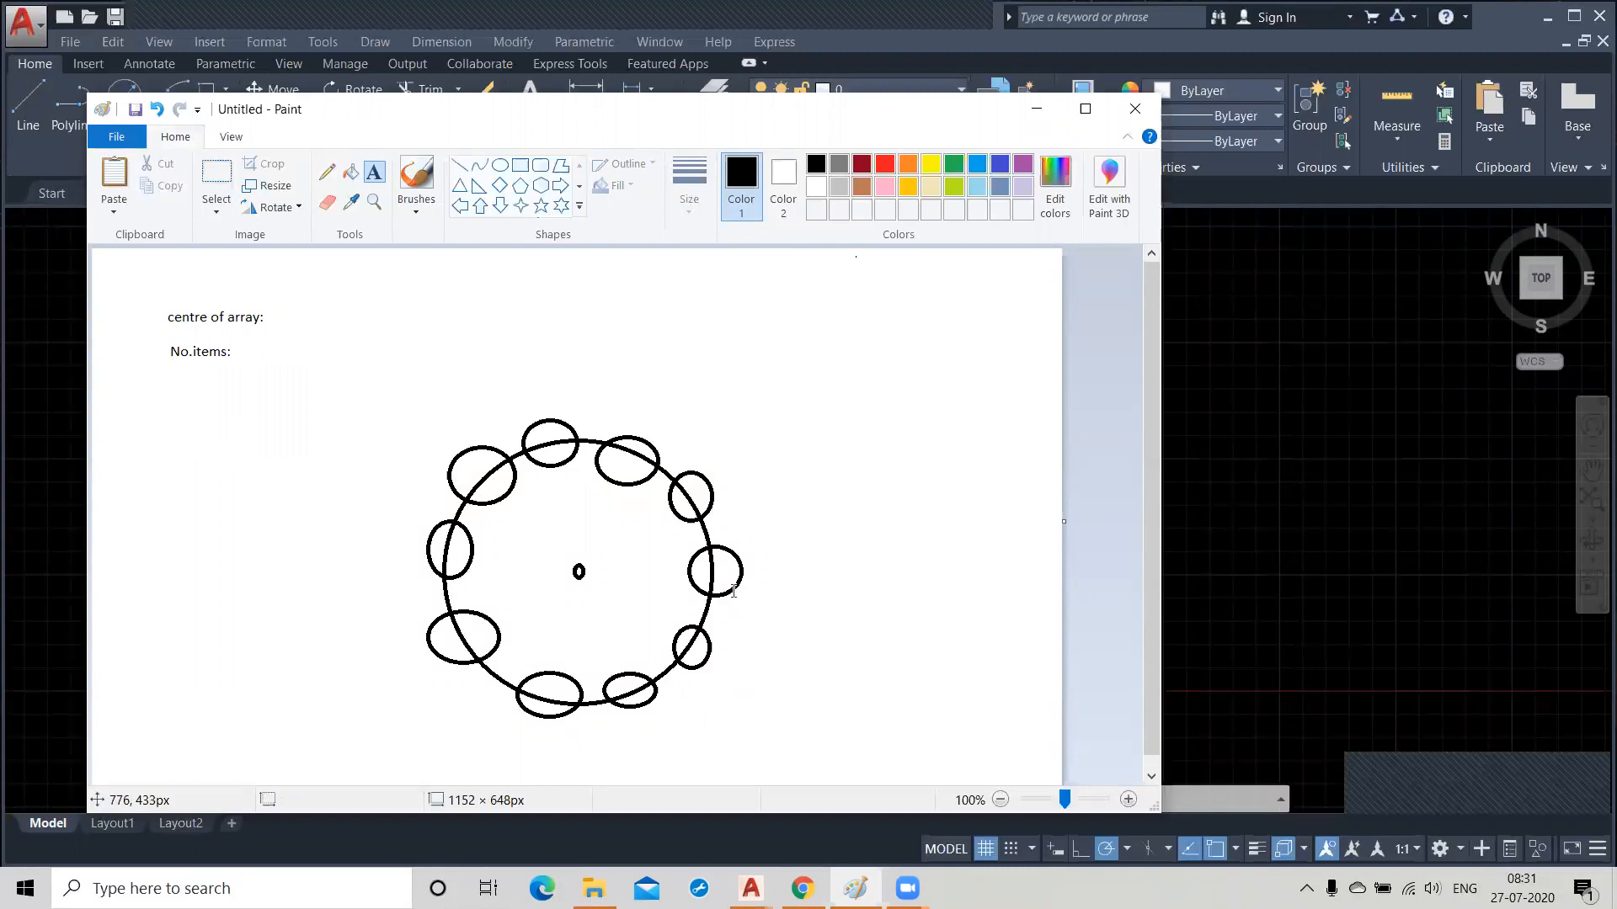
Add the text label "Angle b/w Objects:" directly below the "No.items:" label.
{"action": "left_click", "coordinate": [176, 379]}
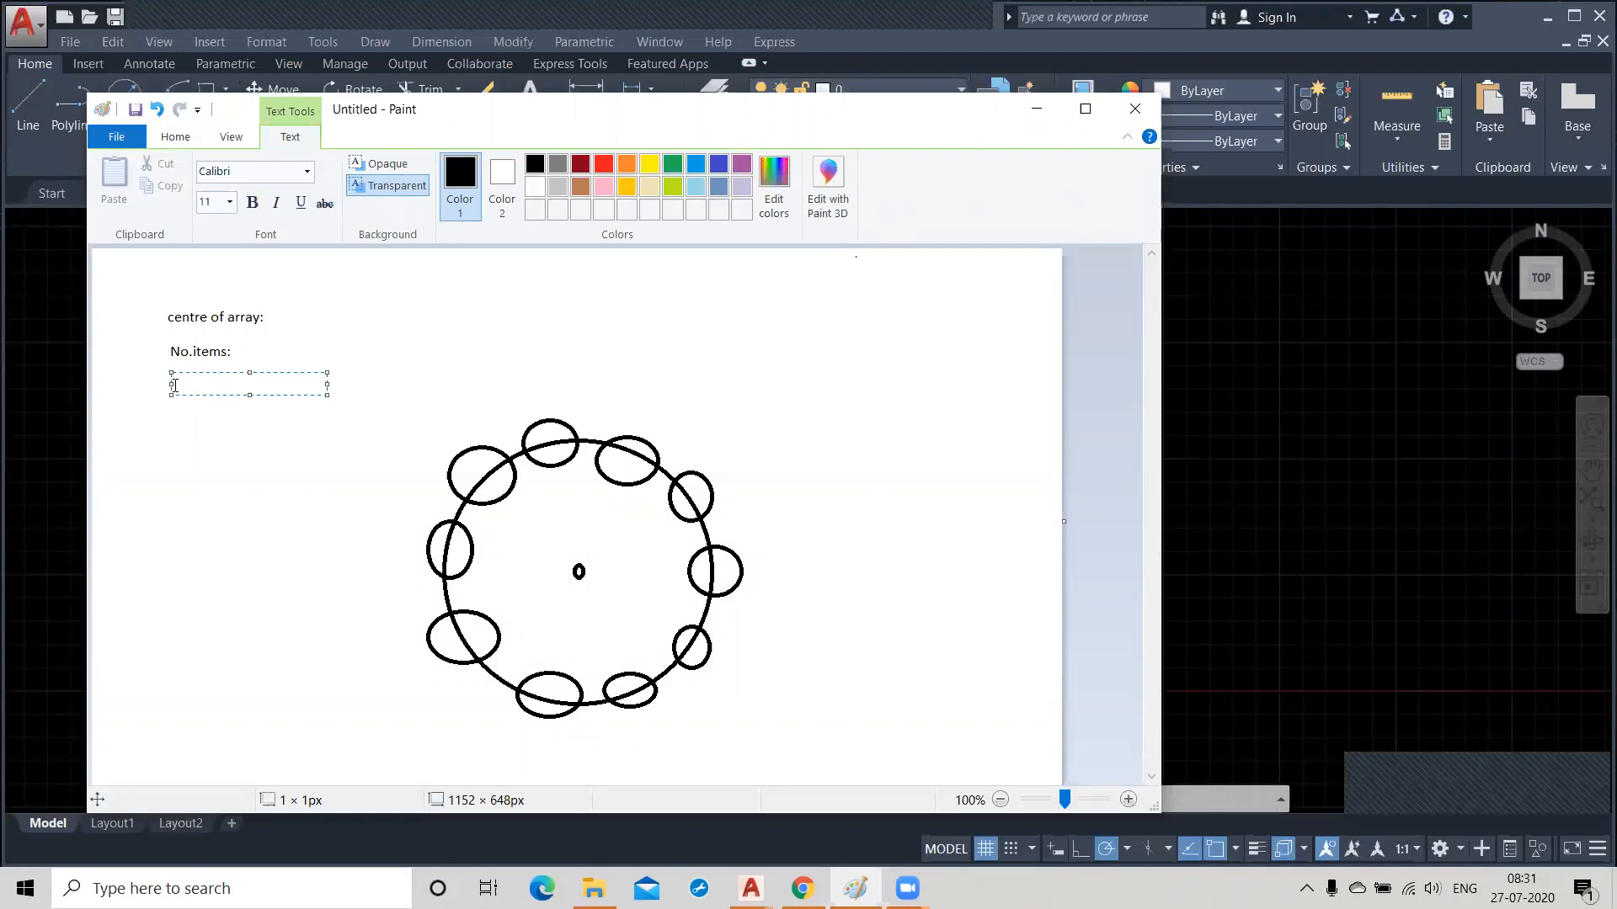
{"action": "type", "text": "Angle b/w Objects:"}
{"action": "left_click", "coordinate": [172, 443]}
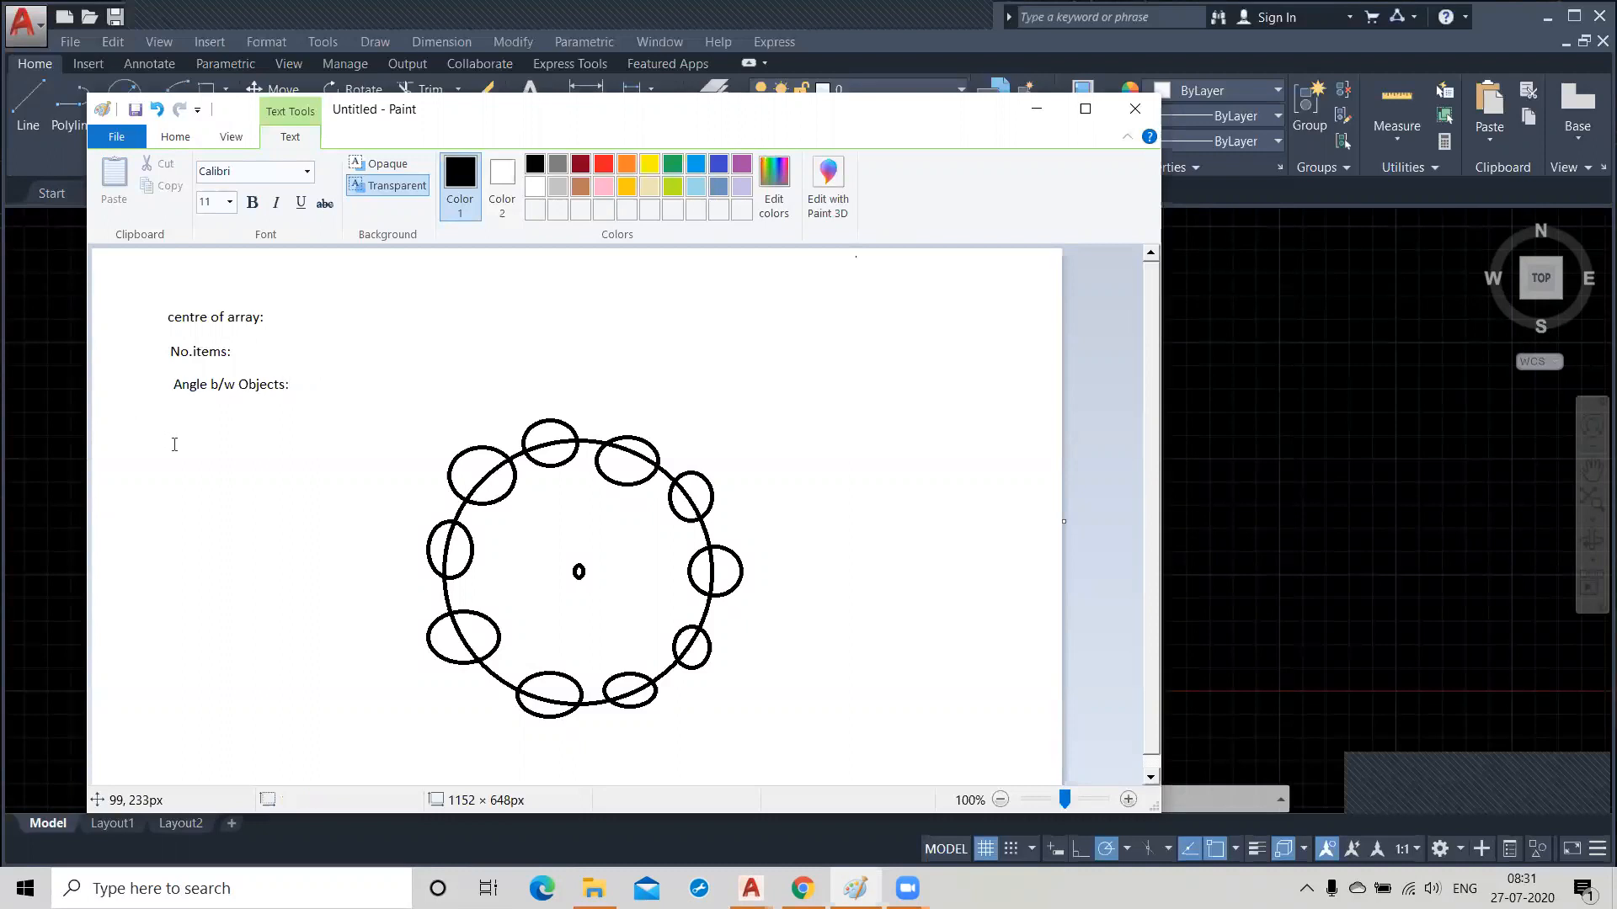
{"action": "left_click", "coordinate": [174, 445]}
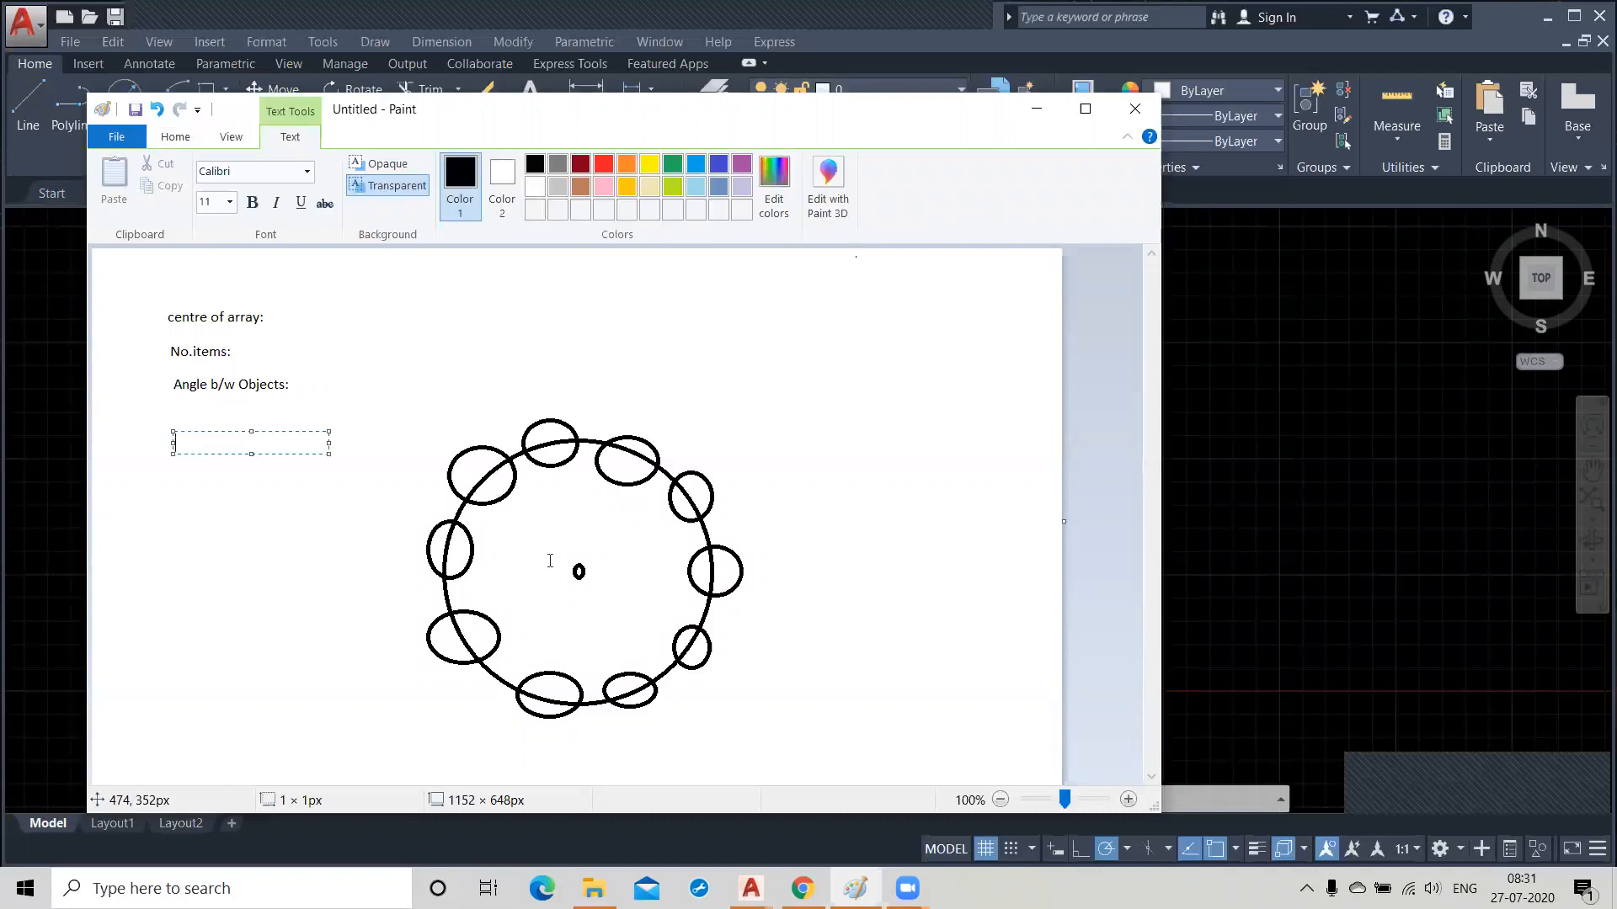
{"action": "left_click", "coordinate": [339, 346]}
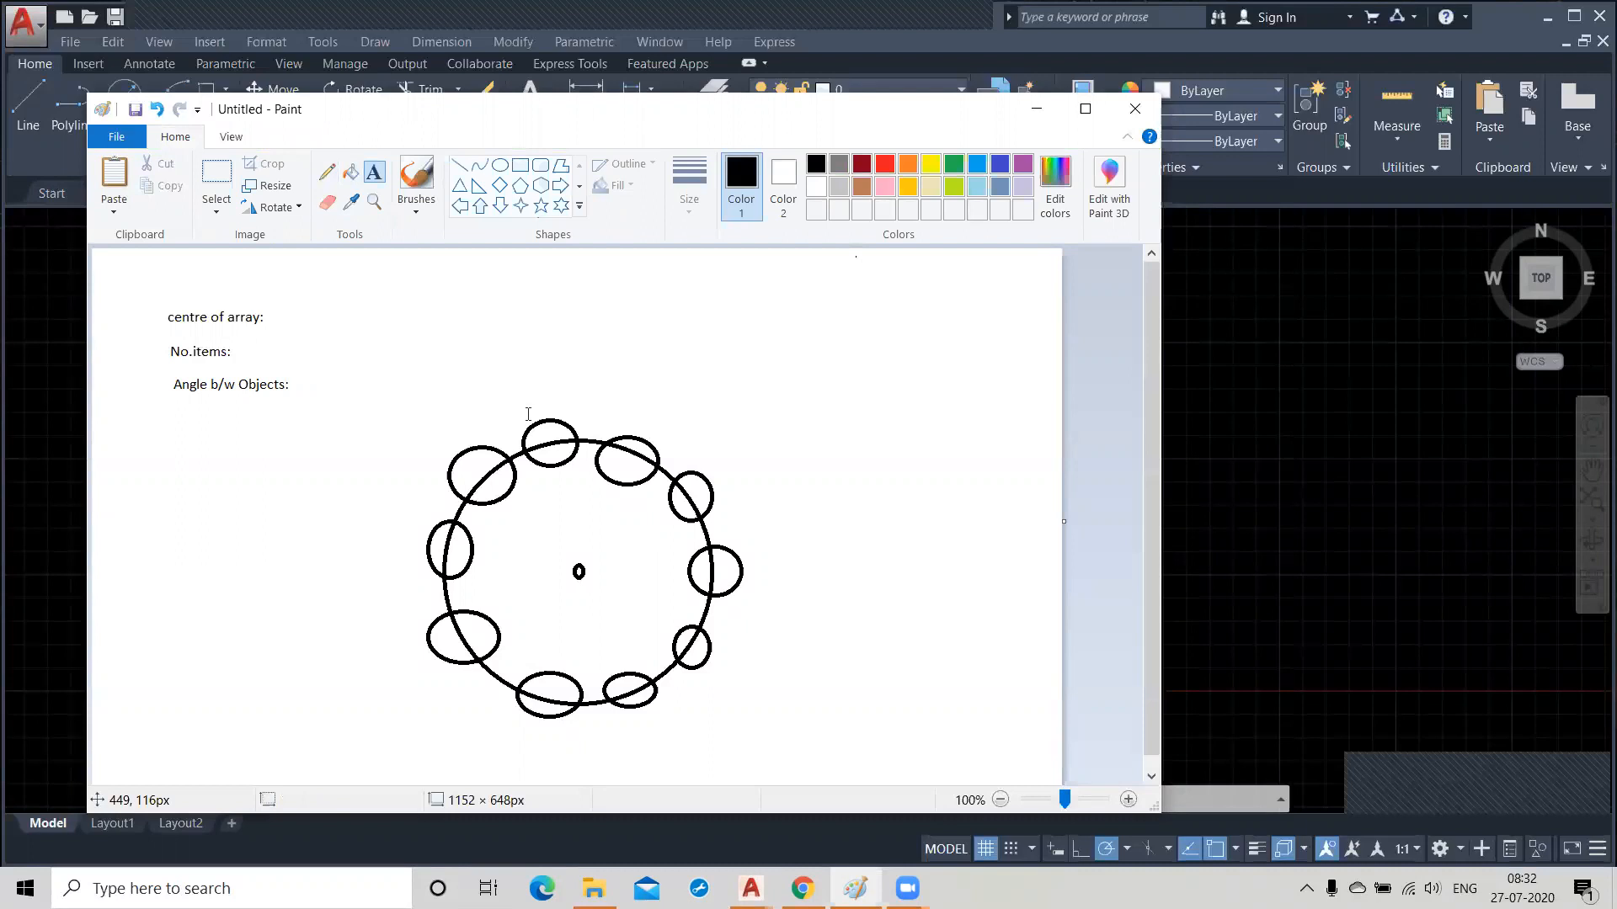
Pencil two lines from the centre mark to two neighbouring ovals, with a small arc marking the angle between them.
{"action": "left_click", "coordinate": [326, 172]}
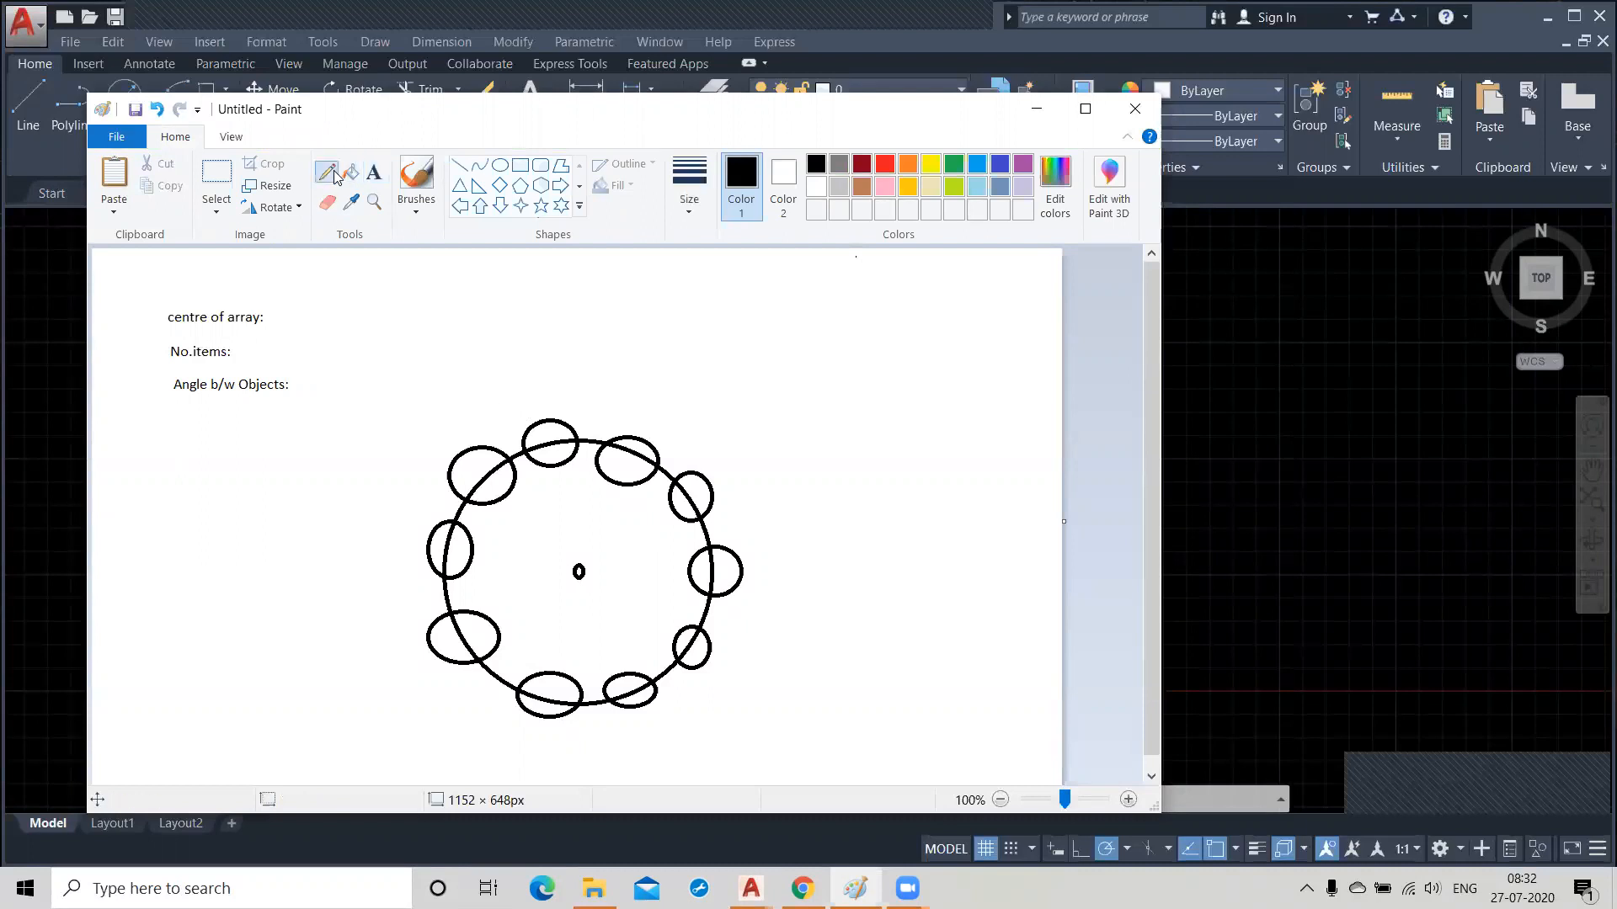
{"action": "left_click_drag", "start_coordinate": [587, 572], "coordinate": [684, 501]}
{"action": "mouse_move", "coordinate": [587, 572]}
{"action": "left_mouse_down"}
{"action": "mouse_move", "coordinate": [709, 568]}
{"action": "mouse_move", "coordinate": [625, 571]}
{"action": "left_mouse_up"}
Add the text label "Angle to fill:" below the "Angle b/w Objects:" label.
{"action": "left_click", "coordinate": [374, 171]}
{"action": "left_click", "coordinate": [175, 430]}
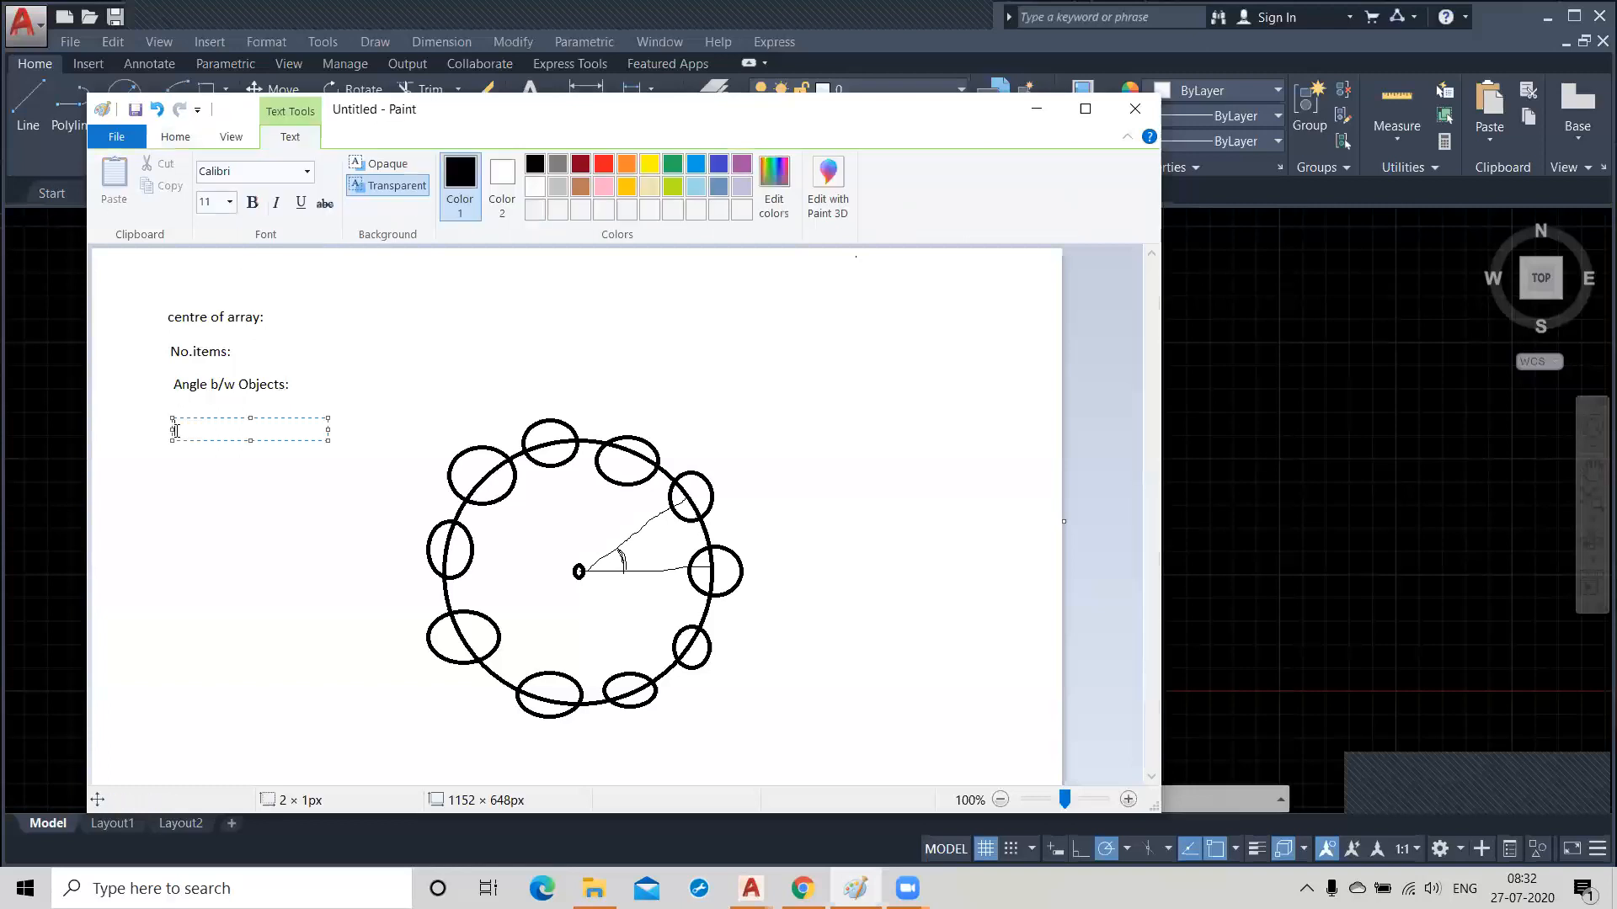
{"action": "type", "text": "Angle to fi"}
{"action": "key", "text": "BackSpace"}
{"action": "type", "text": "o fill"}
{"action": "left_click", "coordinate": [180, 476]}
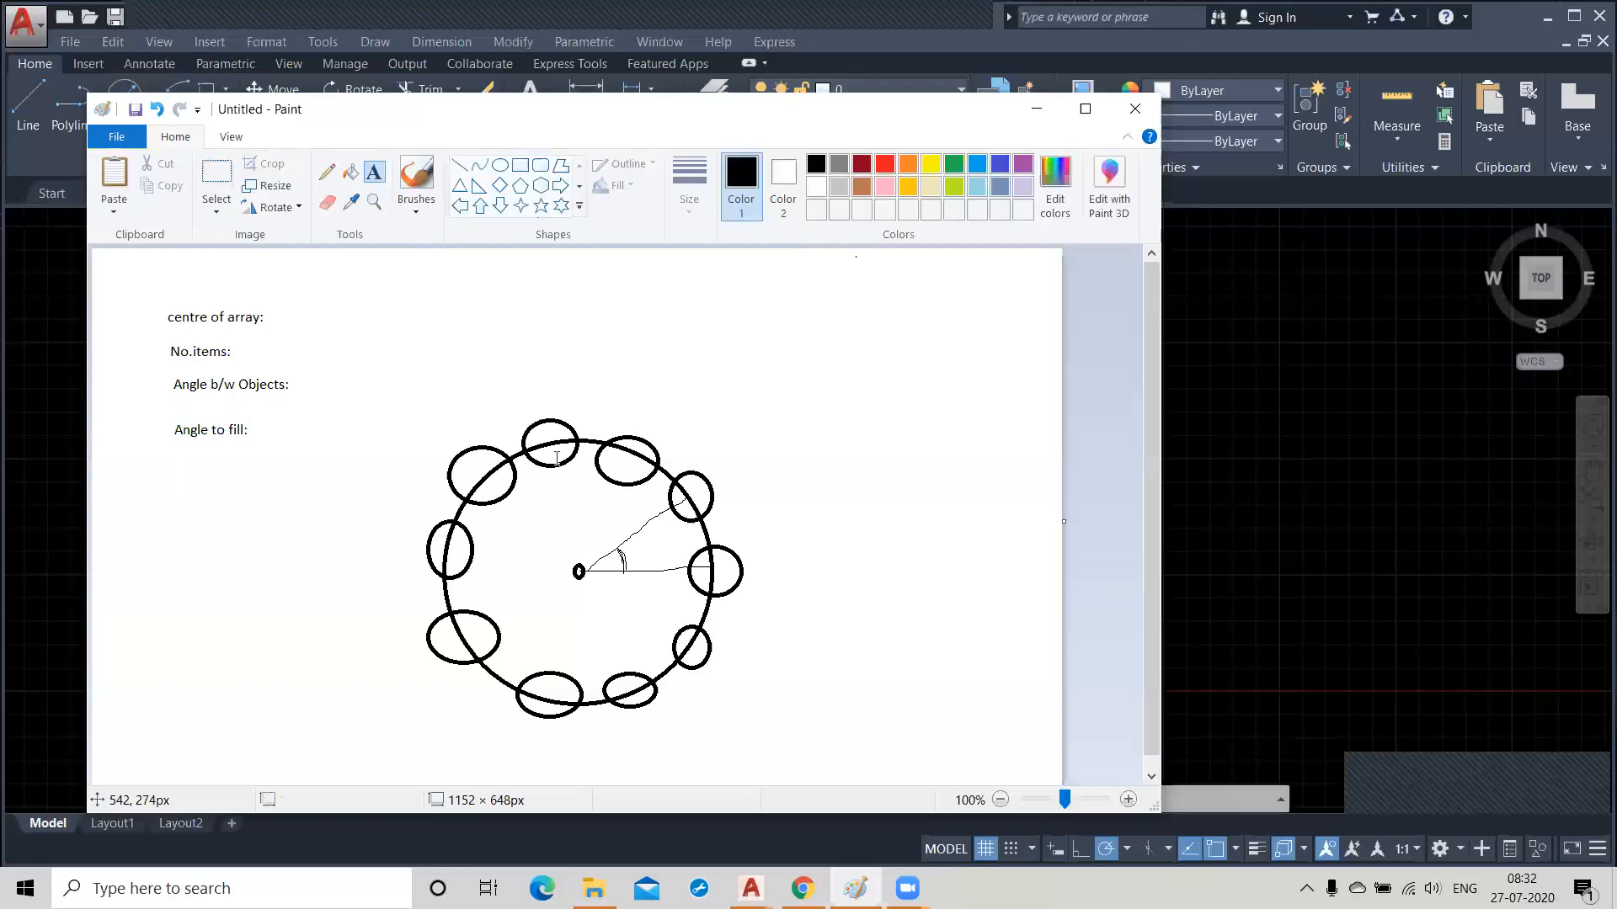
Pencil a freehand loop around the outside of the whole ring of ovals.
{"action": "left_click", "coordinate": [327, 171]}
{"action": "mouse_move", "coordinate": [758, 571]}
{"action": "left_mouse_down"}
{"action": "mouse_move", "coordinate": [718, 458]}
{"action": "mouse_move", "coordinate": [595, 408]}
{"action": "mouse_move", "coordinate": [522, 412]}
{"action": "mouse_move", "coordinate": [407, 562]}
{"action": "mouse_move", "coordinate": [434, 659]}
{"action": "mouse_move", "coordinate": [637, 724]}
{"action": "mouse_move", "coordinate": [751, 646]}
{"action": "mouse_move", "coordinate": [757, 593]}
{"action": "left_mouse_up"}
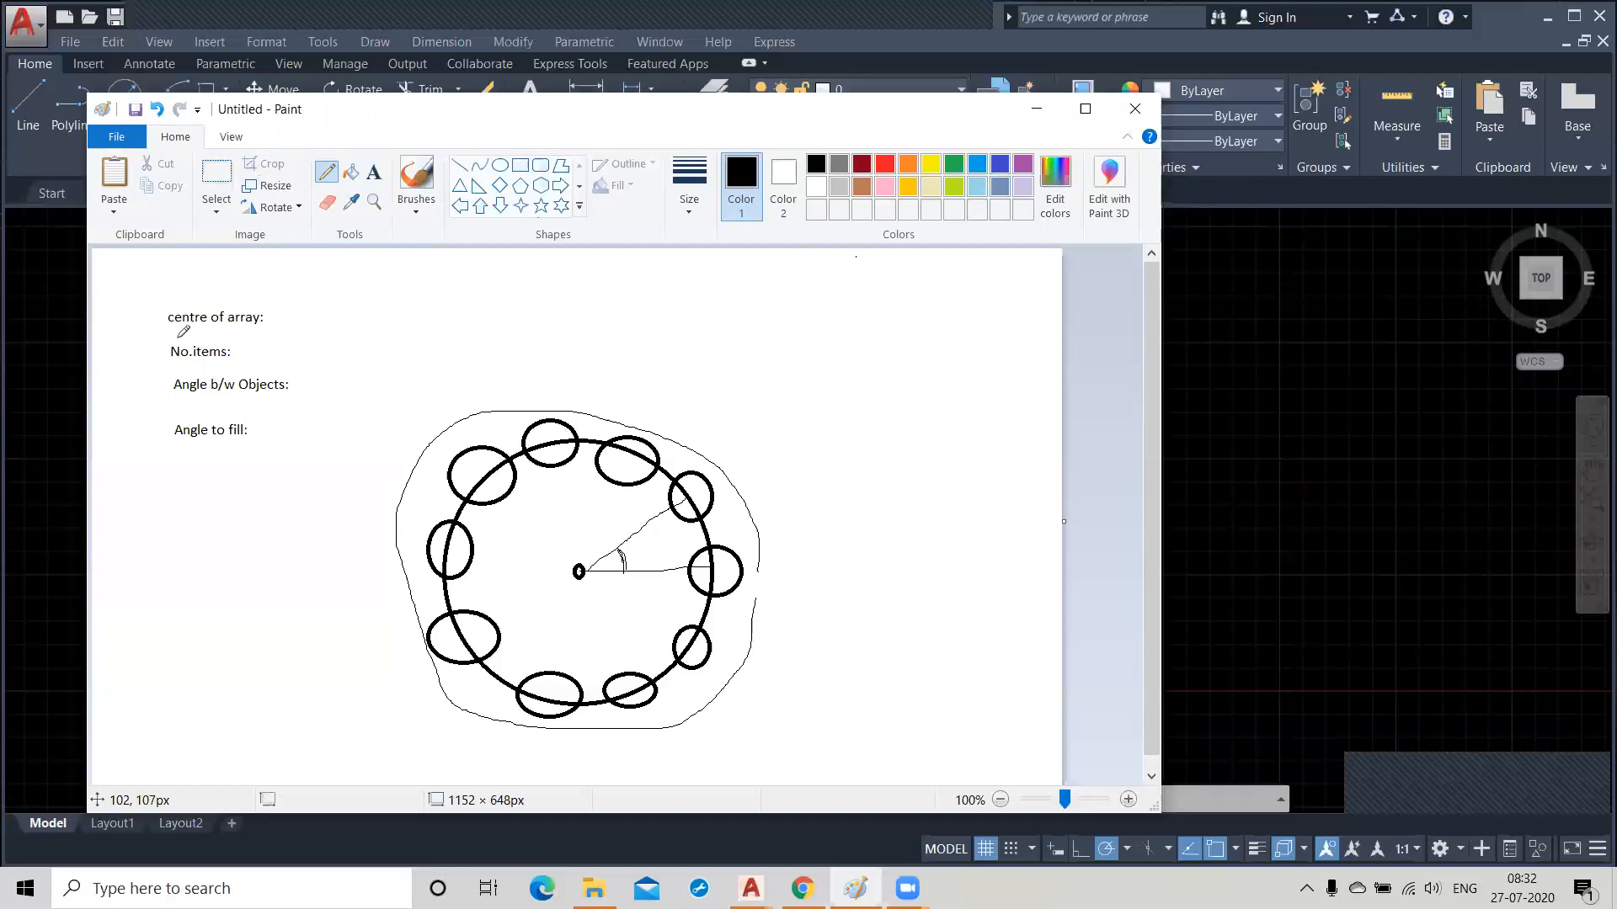
Pencil brackets around the three labels from "No.items:" to "Angle to fill:" and underline "Angle b/w Objects:".
{"action": "mouse_move", "coordinate": [175, 339]}
{"action": "left_mouse_down"}
{"action": "mouse_move", "coordinate": [140, 383]}
{"action": "mouse_move", "coordinate": [140, 450]}
{"action": "mouse_move", "coordinate": [178, 464]}
{"action": "left_mouse_up"}
{"action": "mouse_move", "coordinate": [288, 337]}
{"action": "left_mouse_down"}
{"action": "mouse_move", "coordinate": [335, 348]}
{"action": "mouse_move", "coordinate": [331, 478]}
{"action": "mouse_move", "coordinate": [305, 476]}
{"action": "left_mouse_up"}
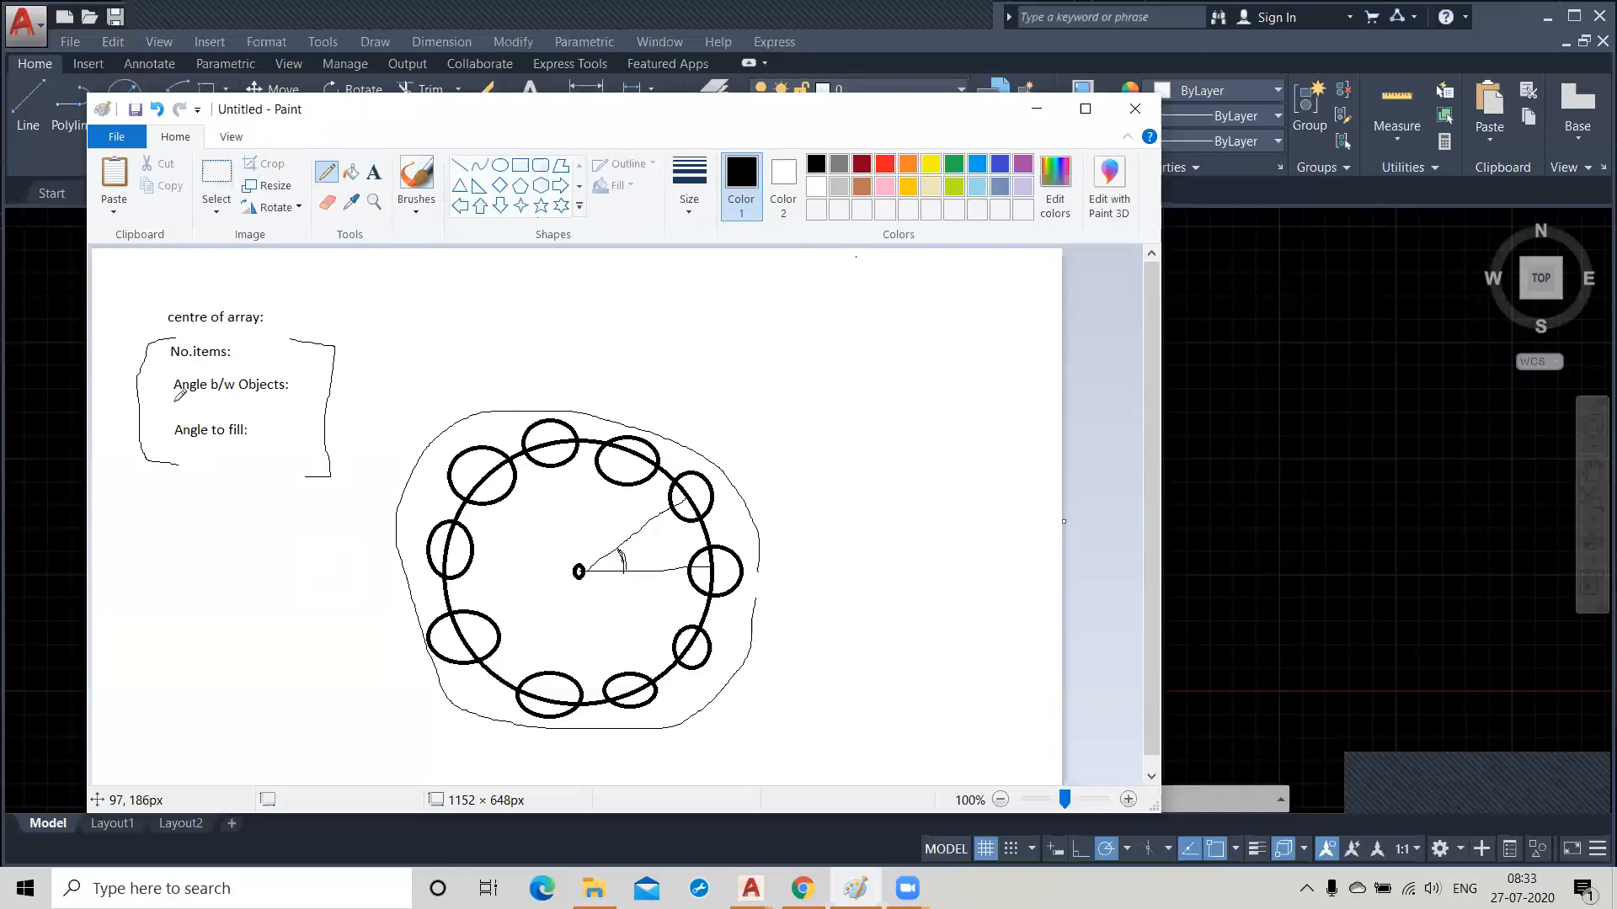
{"action": "left_click_drag", "start_coordinate": [174, 402], "coordinate": [268, 403]}
Switch to AutoCAD and draw a circle with radius 100 centred just above the origin.
{"action": "left_click", "coordinate": [1037, 109]}
{"action": "mouse_move", "coordinate": [640, 635]}
{"action": "middle_mouse_down"}
{"action": "mouse_move", "coordinate": [678, 558]}
{"action": "mouse_move", "coordinate": [650, 561]}
{"action": "middle_mouse_up"}
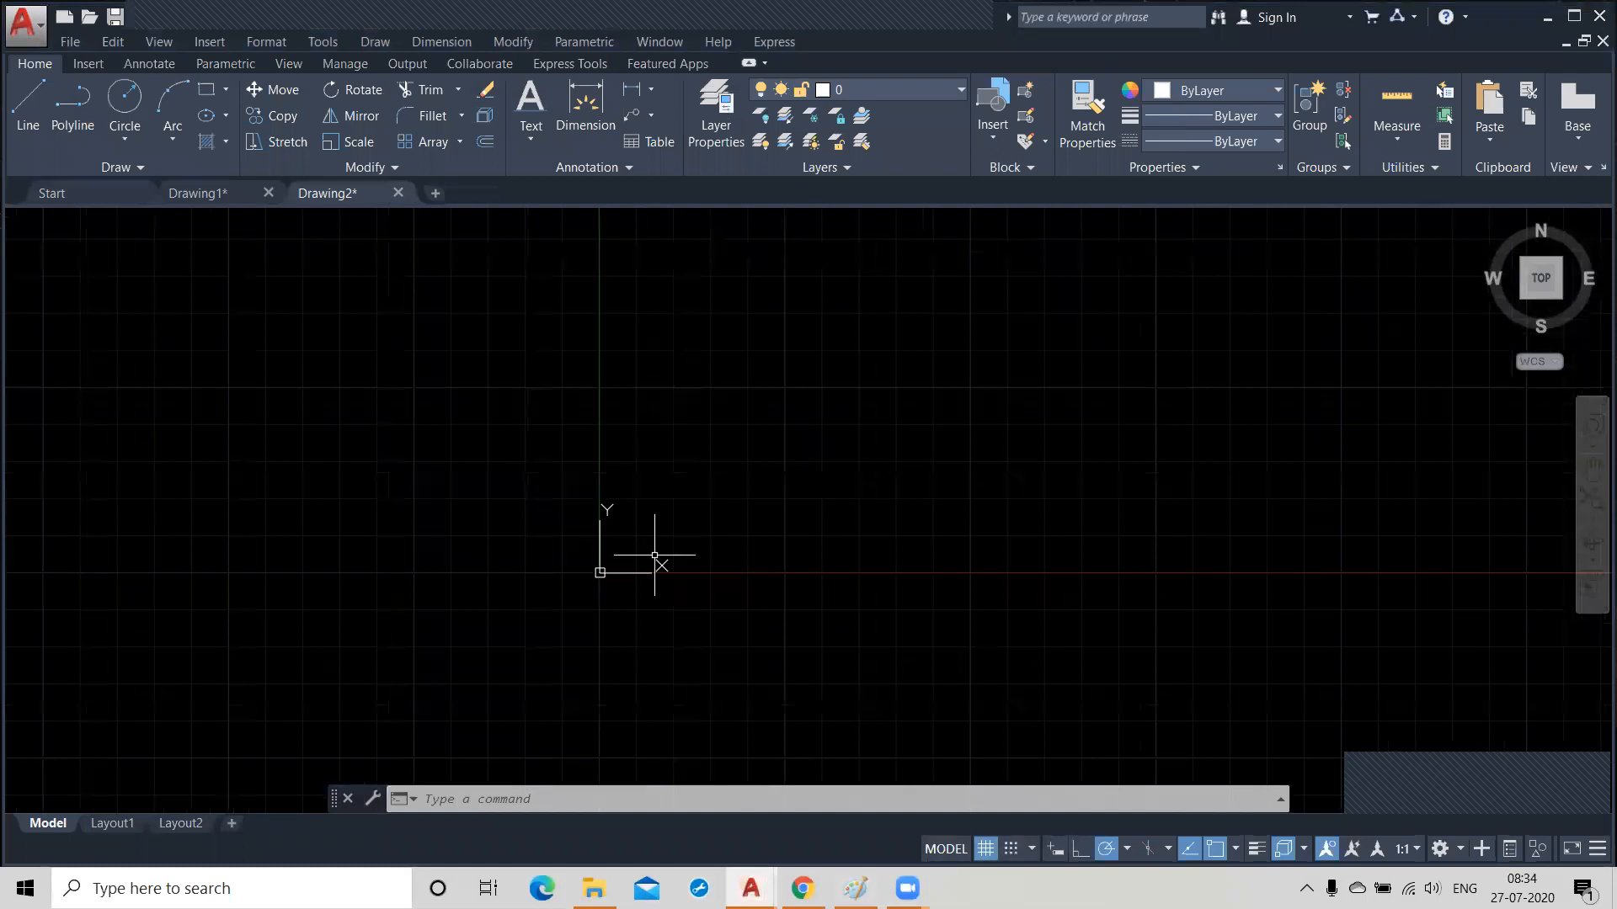
{"action": "left_click", "coordinate": [123, 97]}
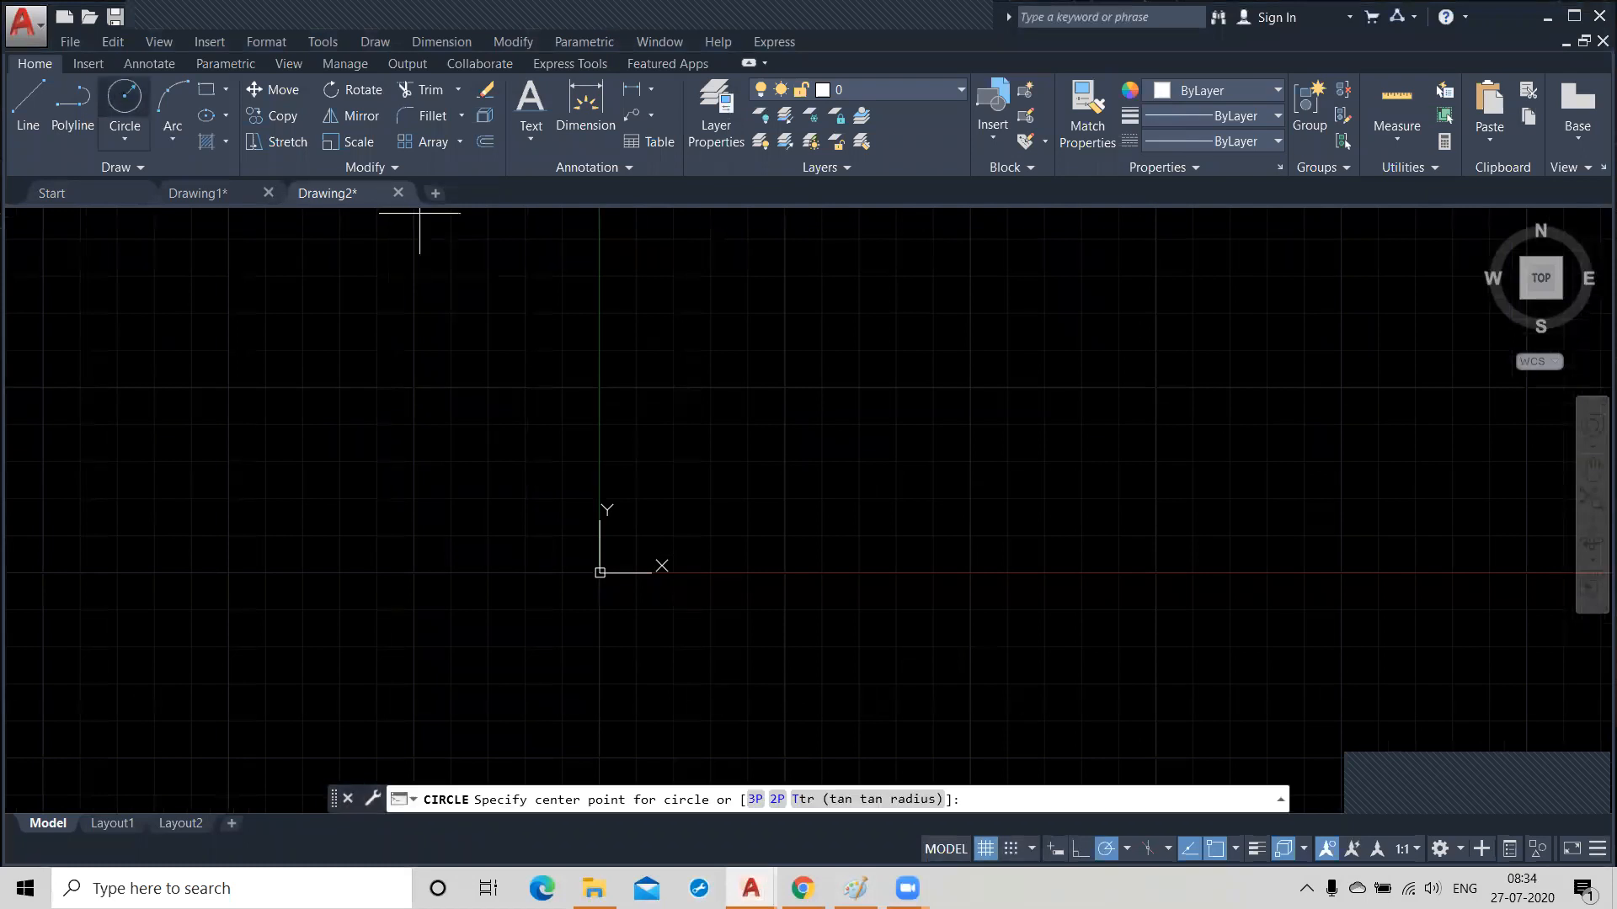
{"action": "left_click", "coordinate": [670, 355]}
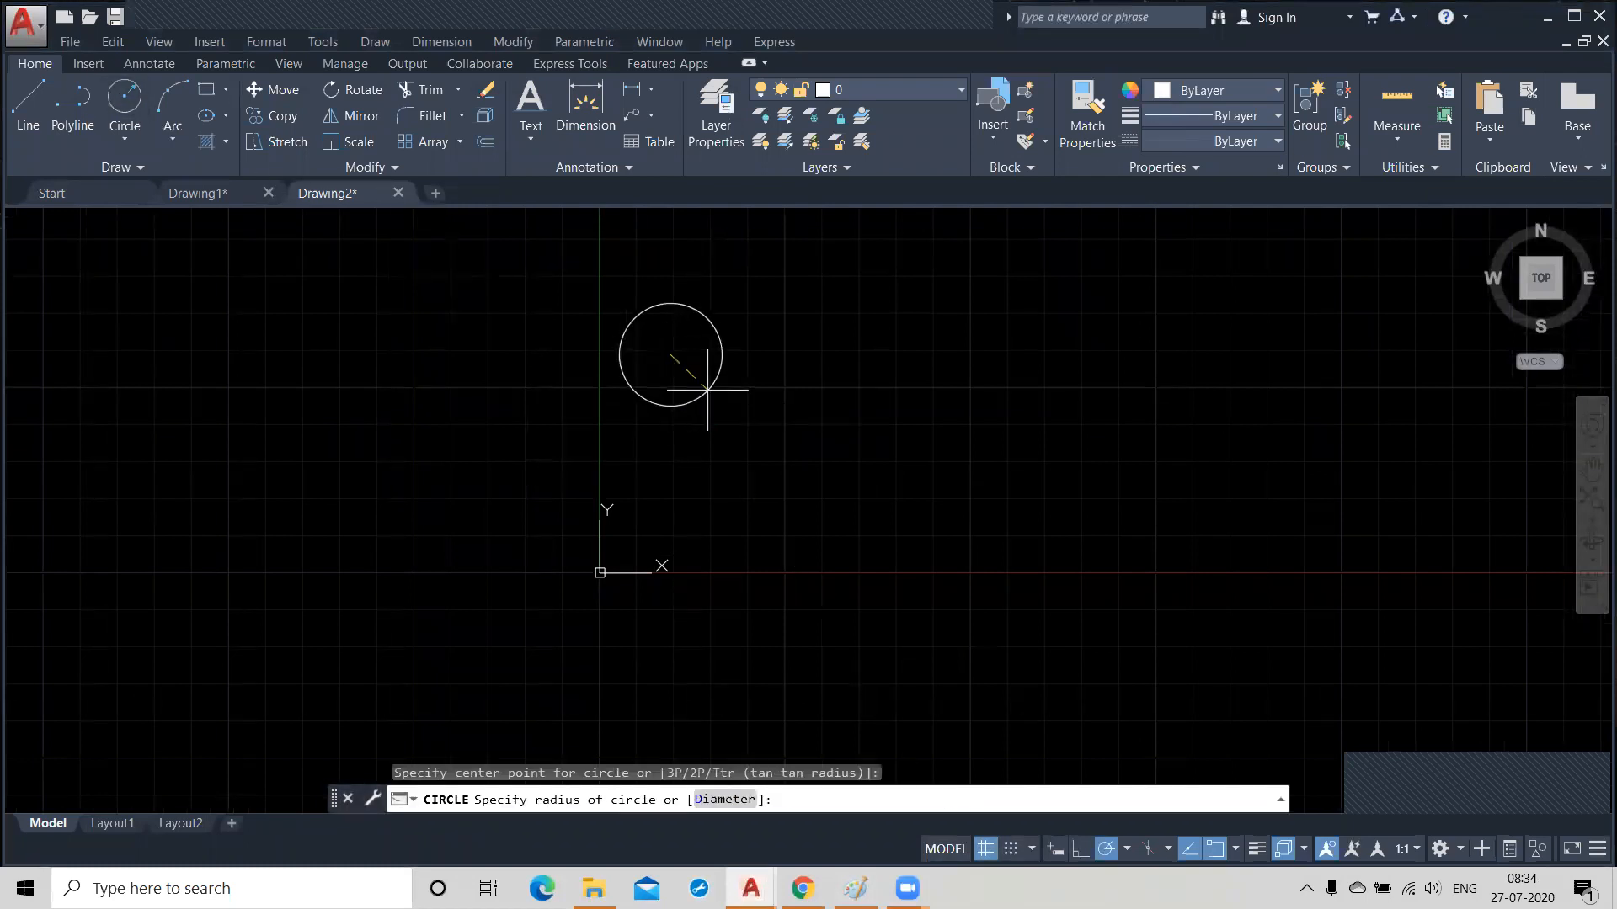
{"action": "type", "text": "100"}
{"action": "key", "text": "Return"}
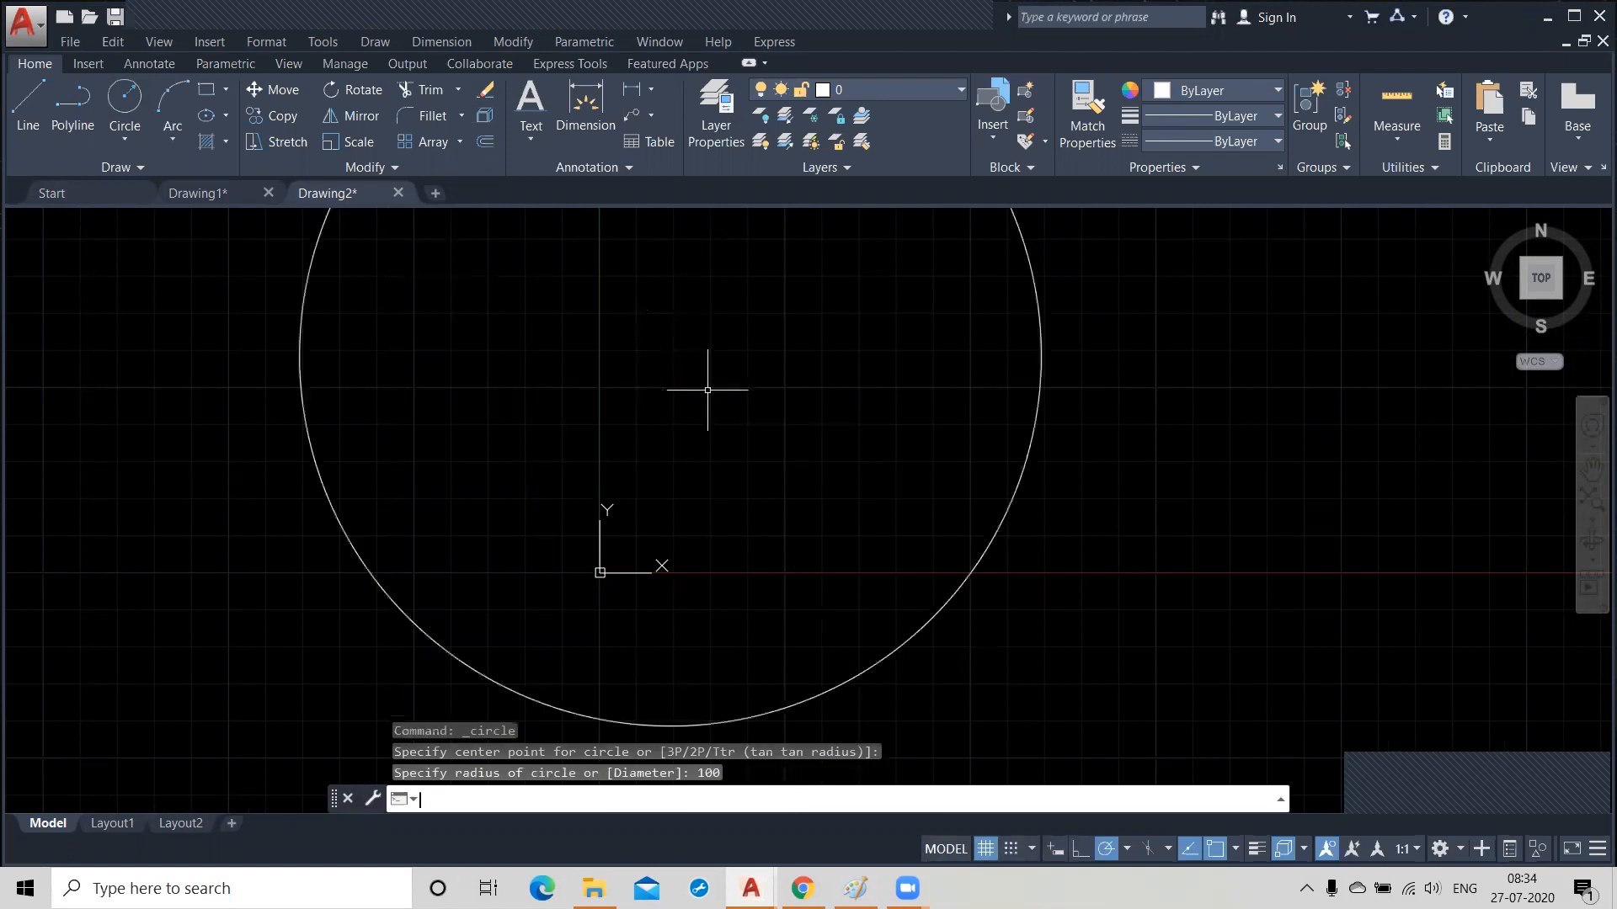
Create a rectangular array from the circle.
{"action": "scroll", "coordinate": [670, 417], "scroll_direction": "down", "scroll_amount": 4}
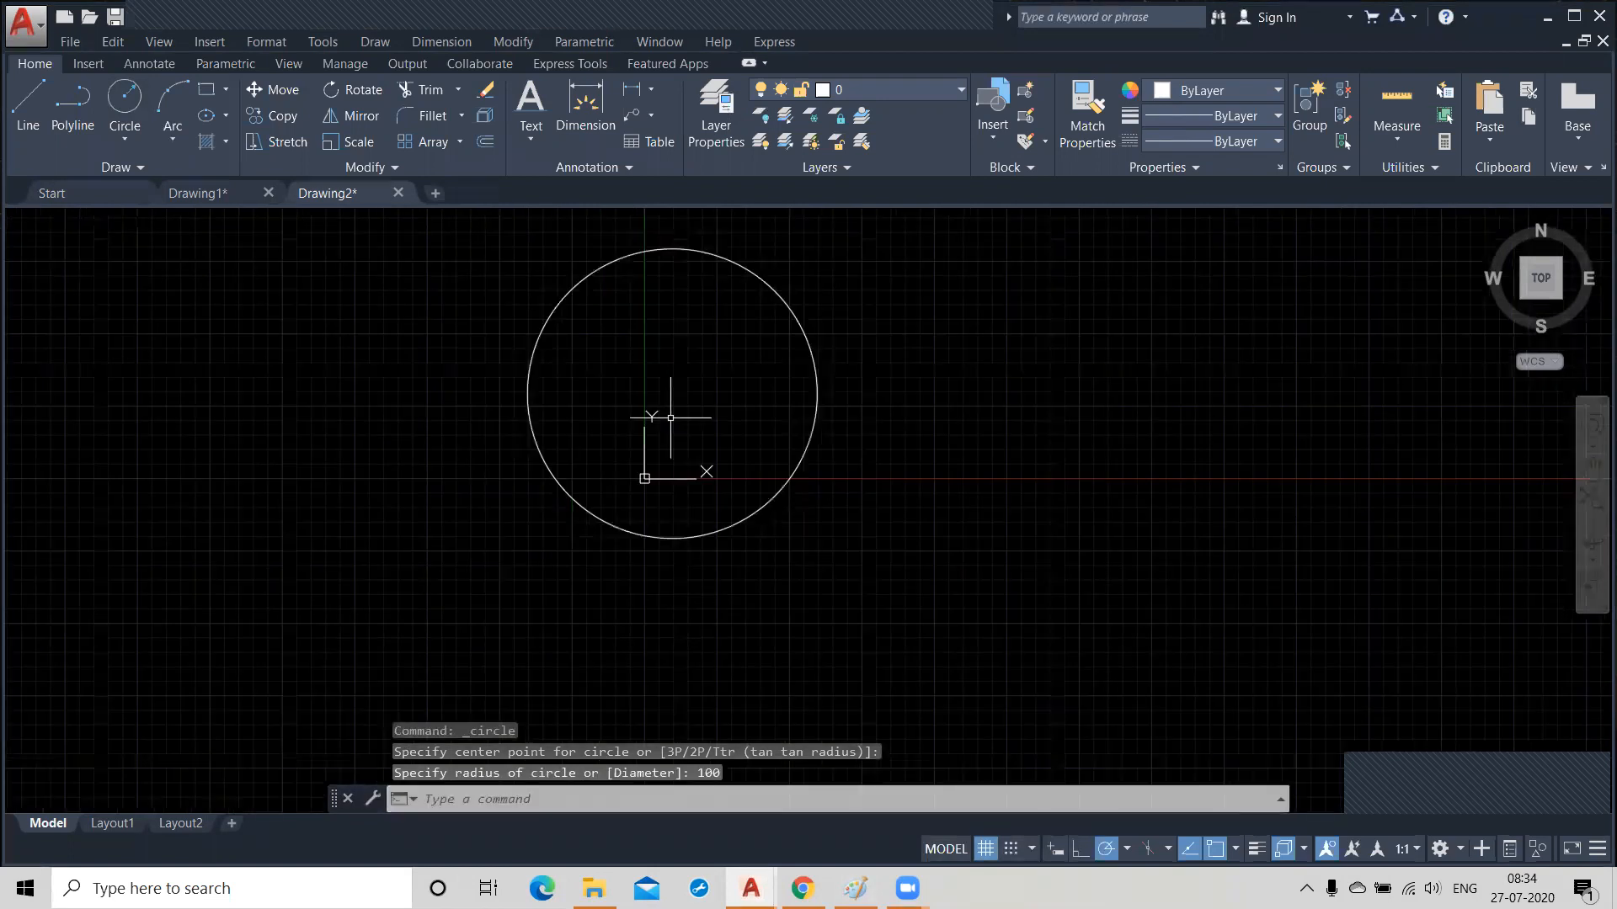
{"action": "scroll", "coordinate": [445, 521], "scroll_direction": "down", "scroll_amount": 5}
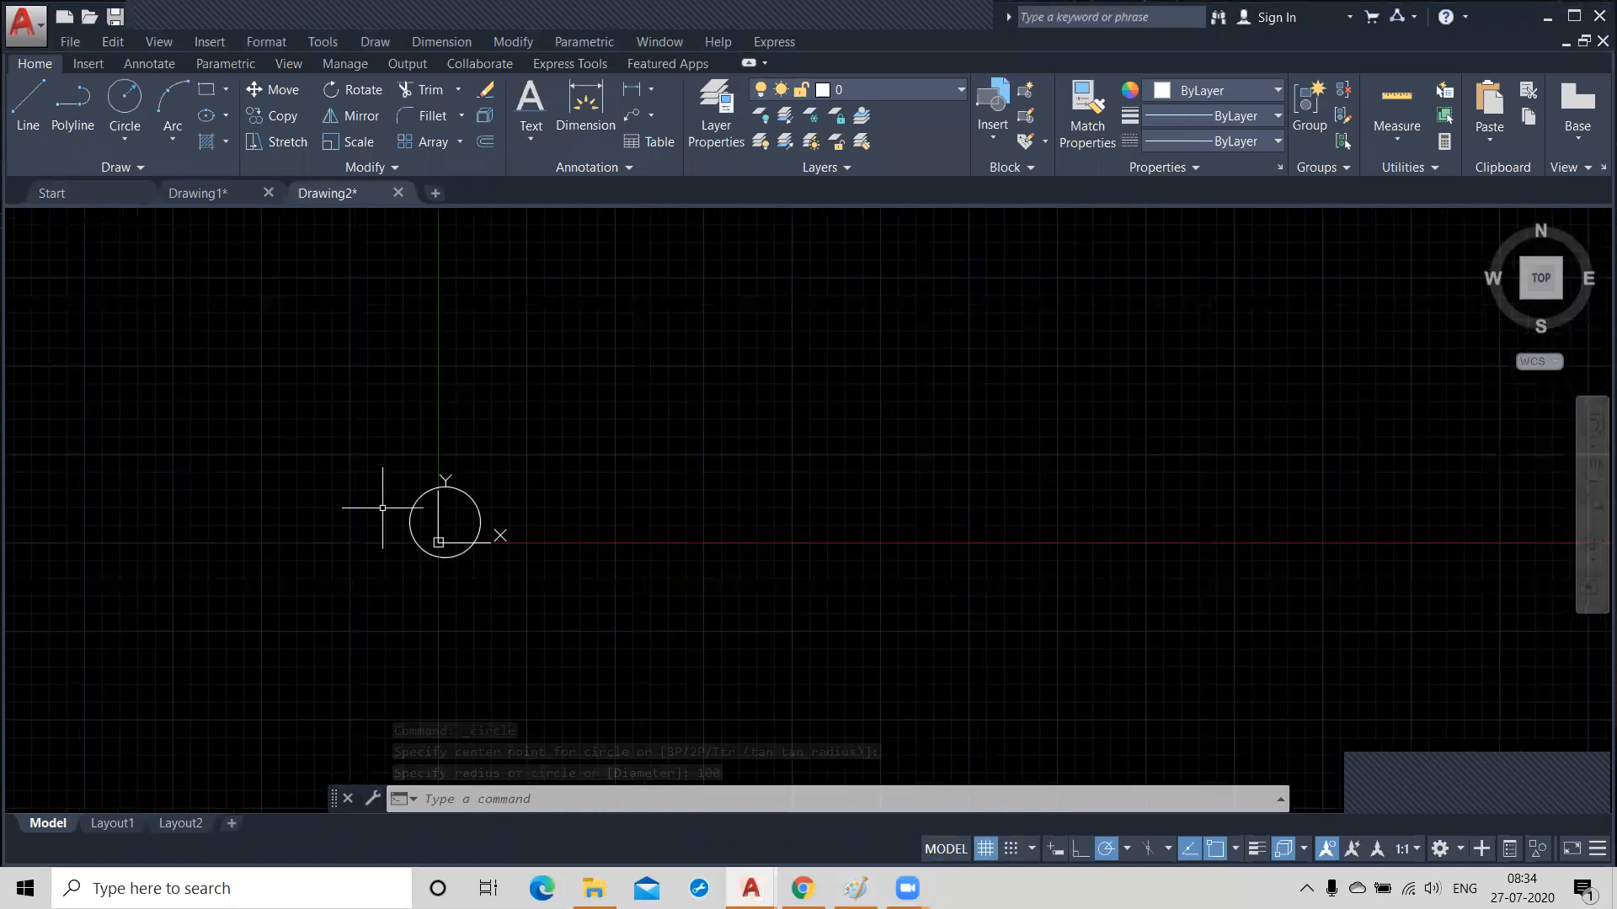
{"action": "left_click", "coordinate": [461, 142]}
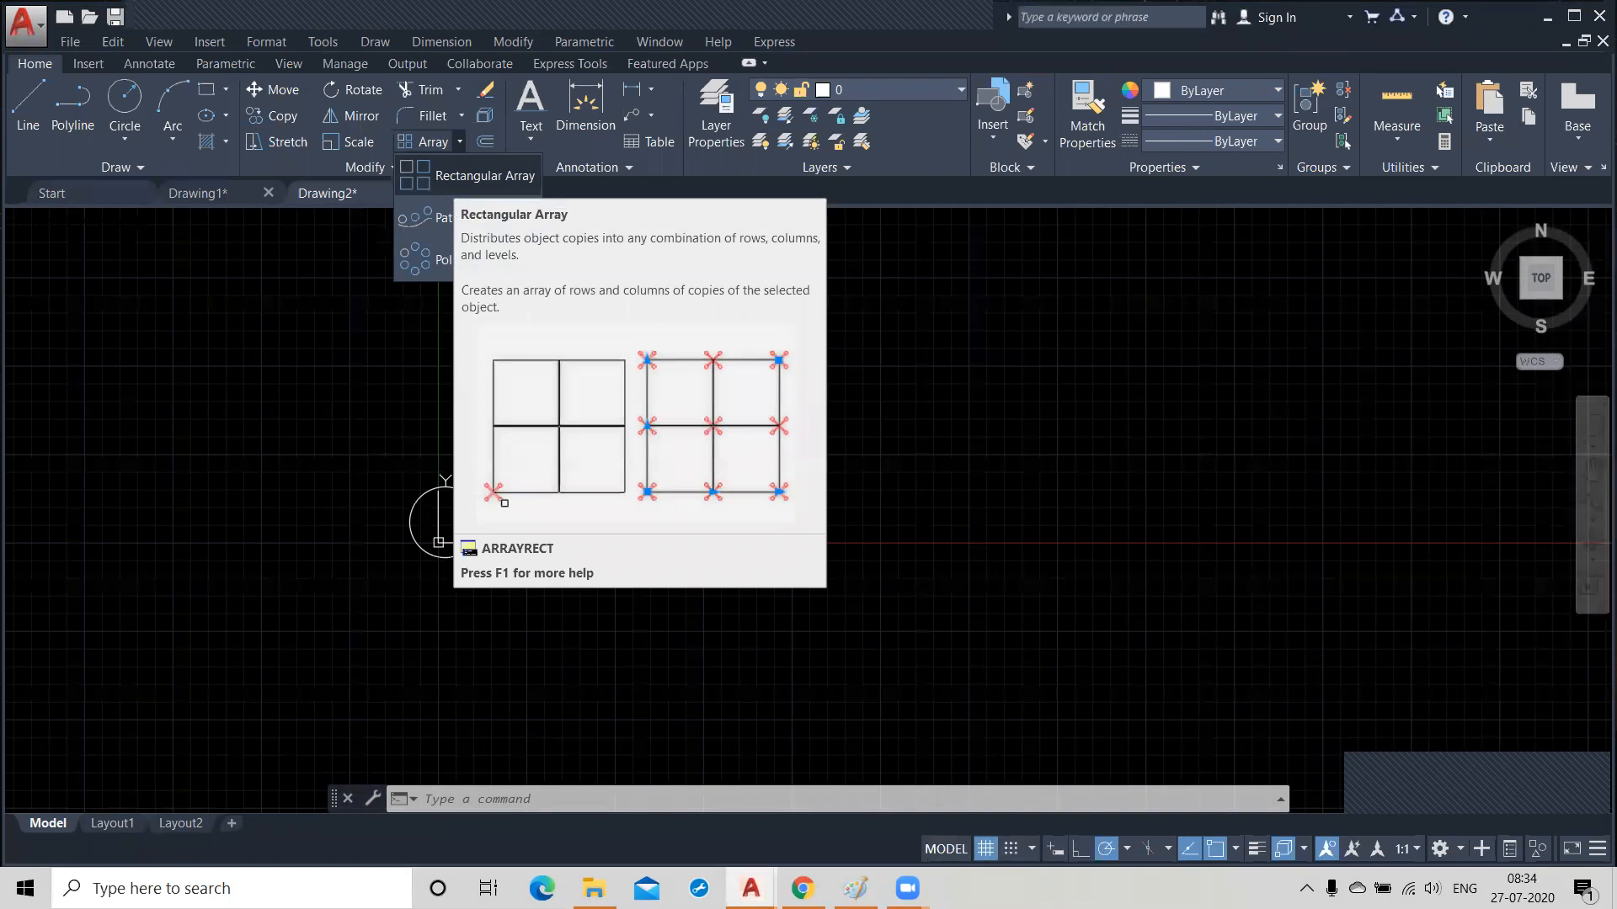
{"action": "left_click", "coordinate": [472, 175]}
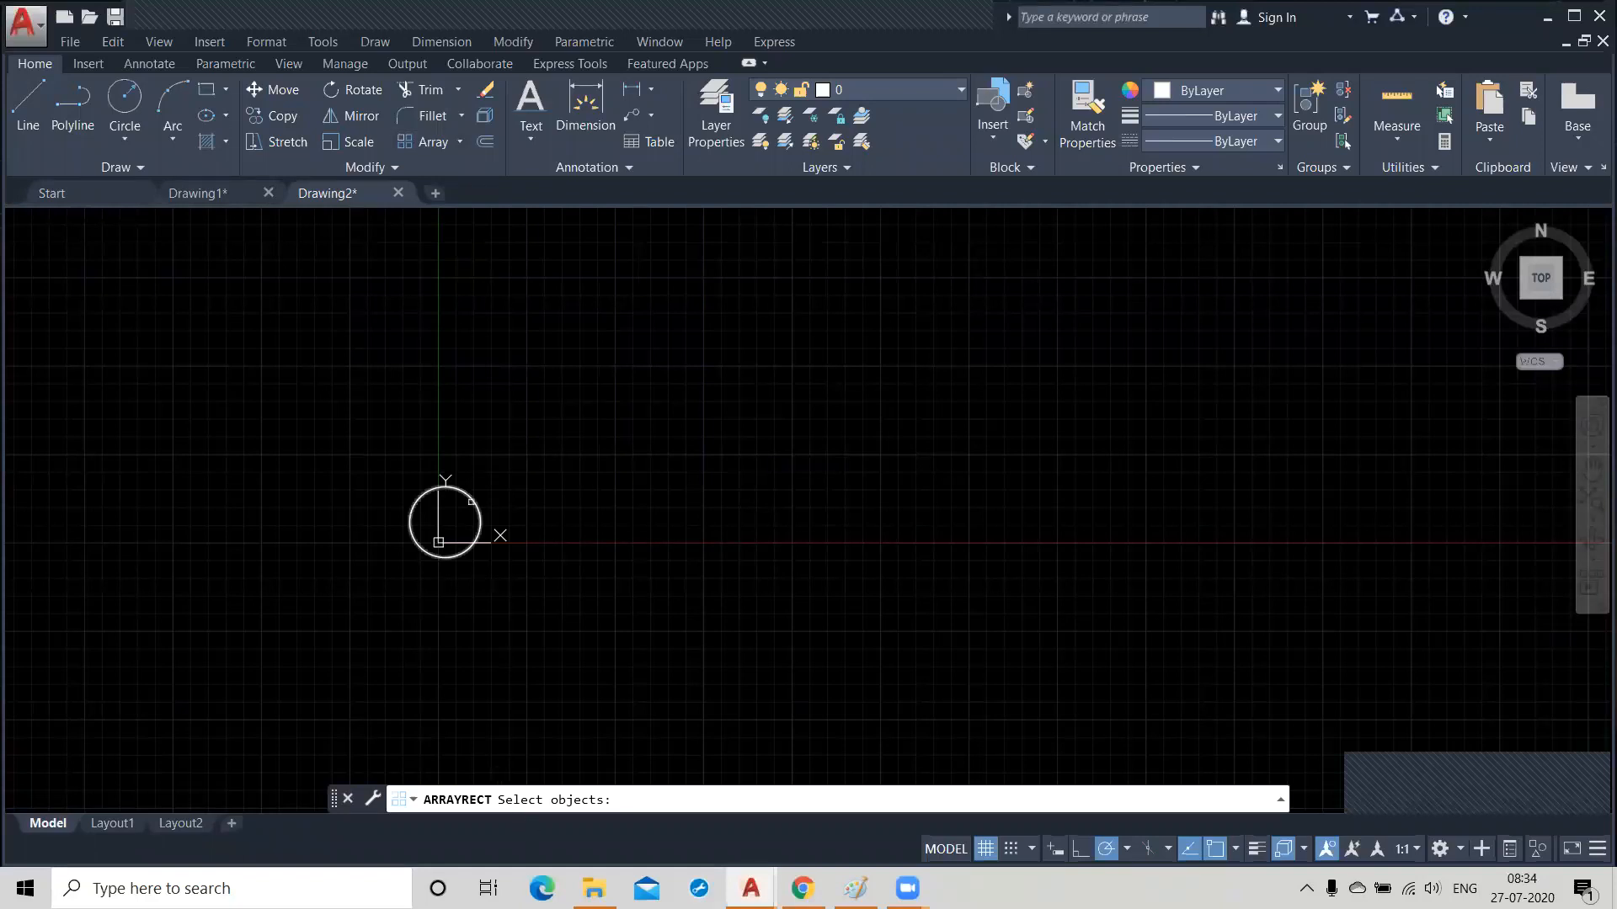
{"action": "left_click", "coordinate": [471, 497]}
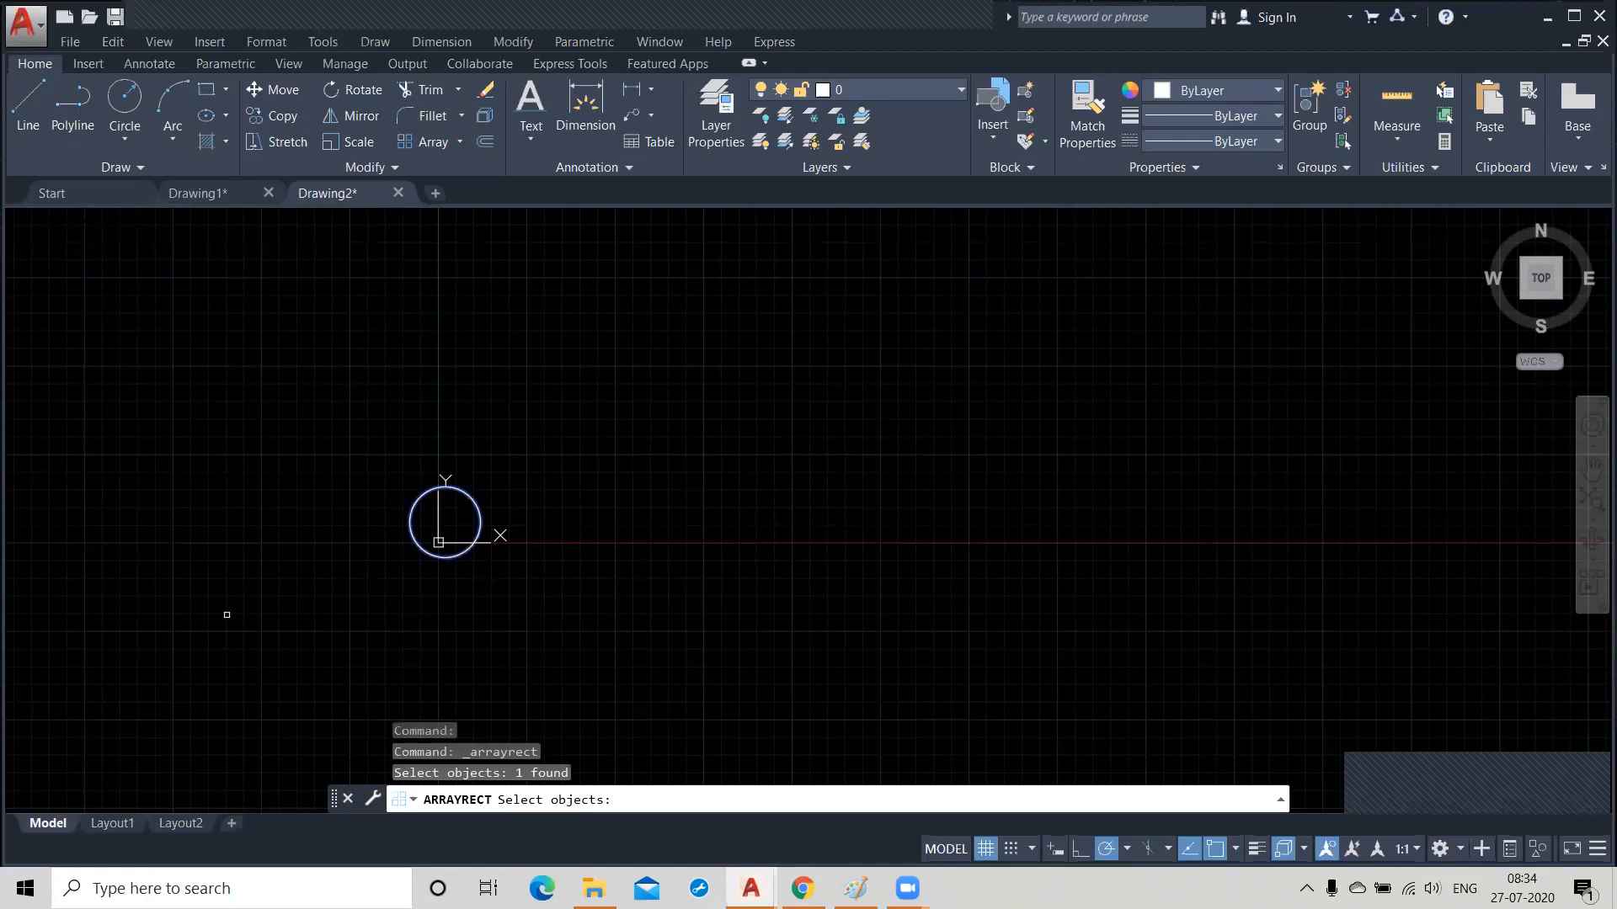
{"action": "key", "text": "Return"}
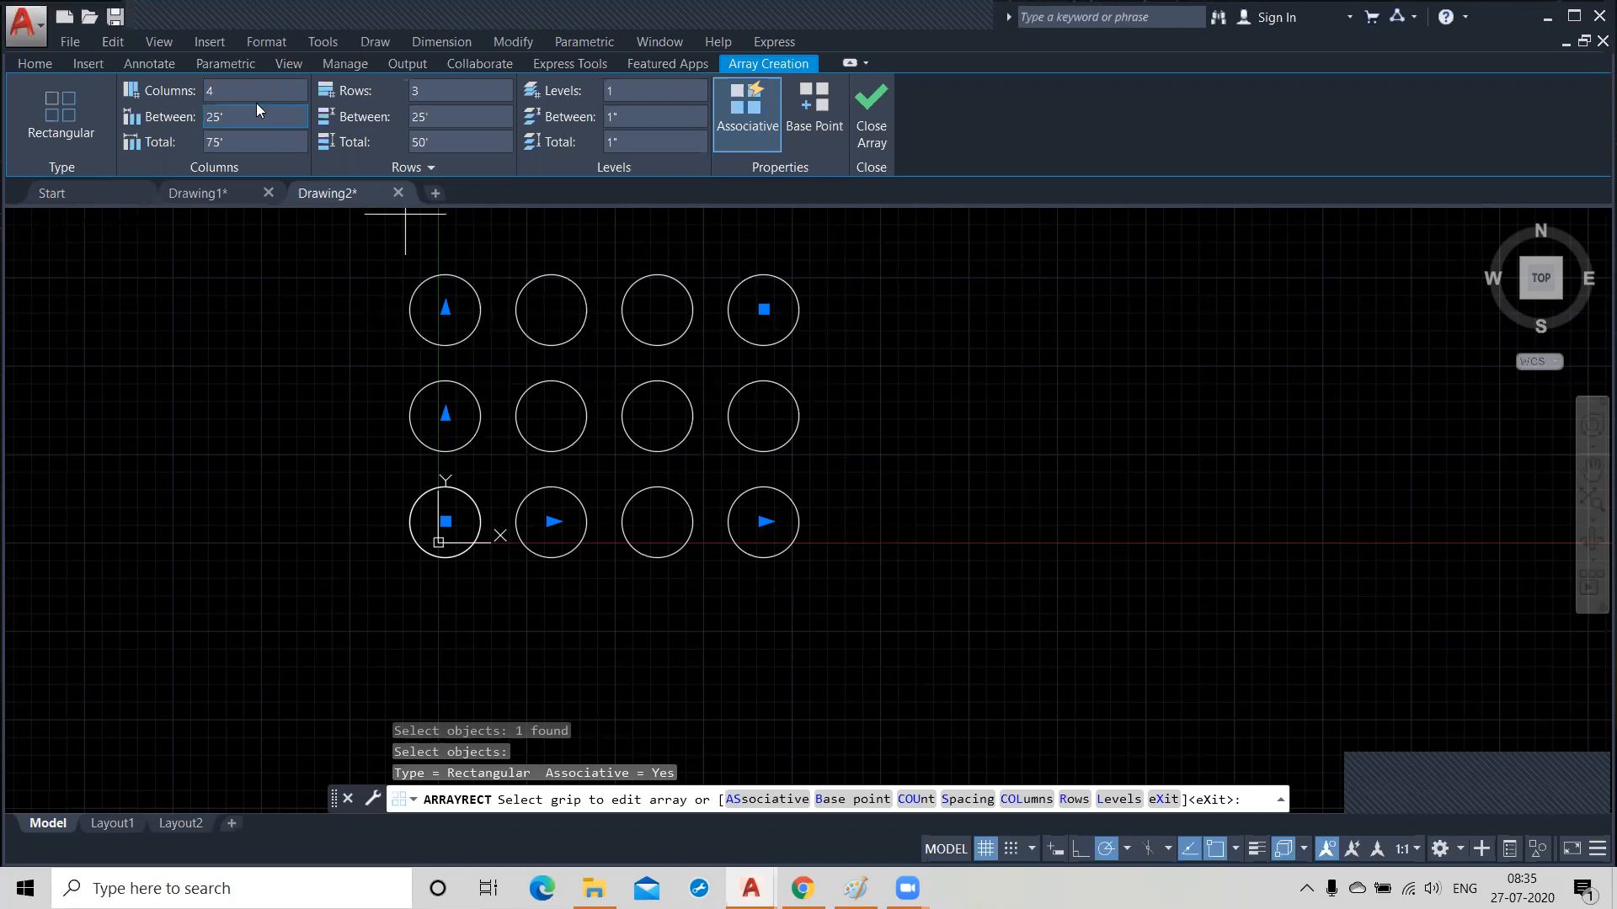
Set the number of columns in the circle array to 5.
{"action": "left_click", "coordinate": [234, 90]}
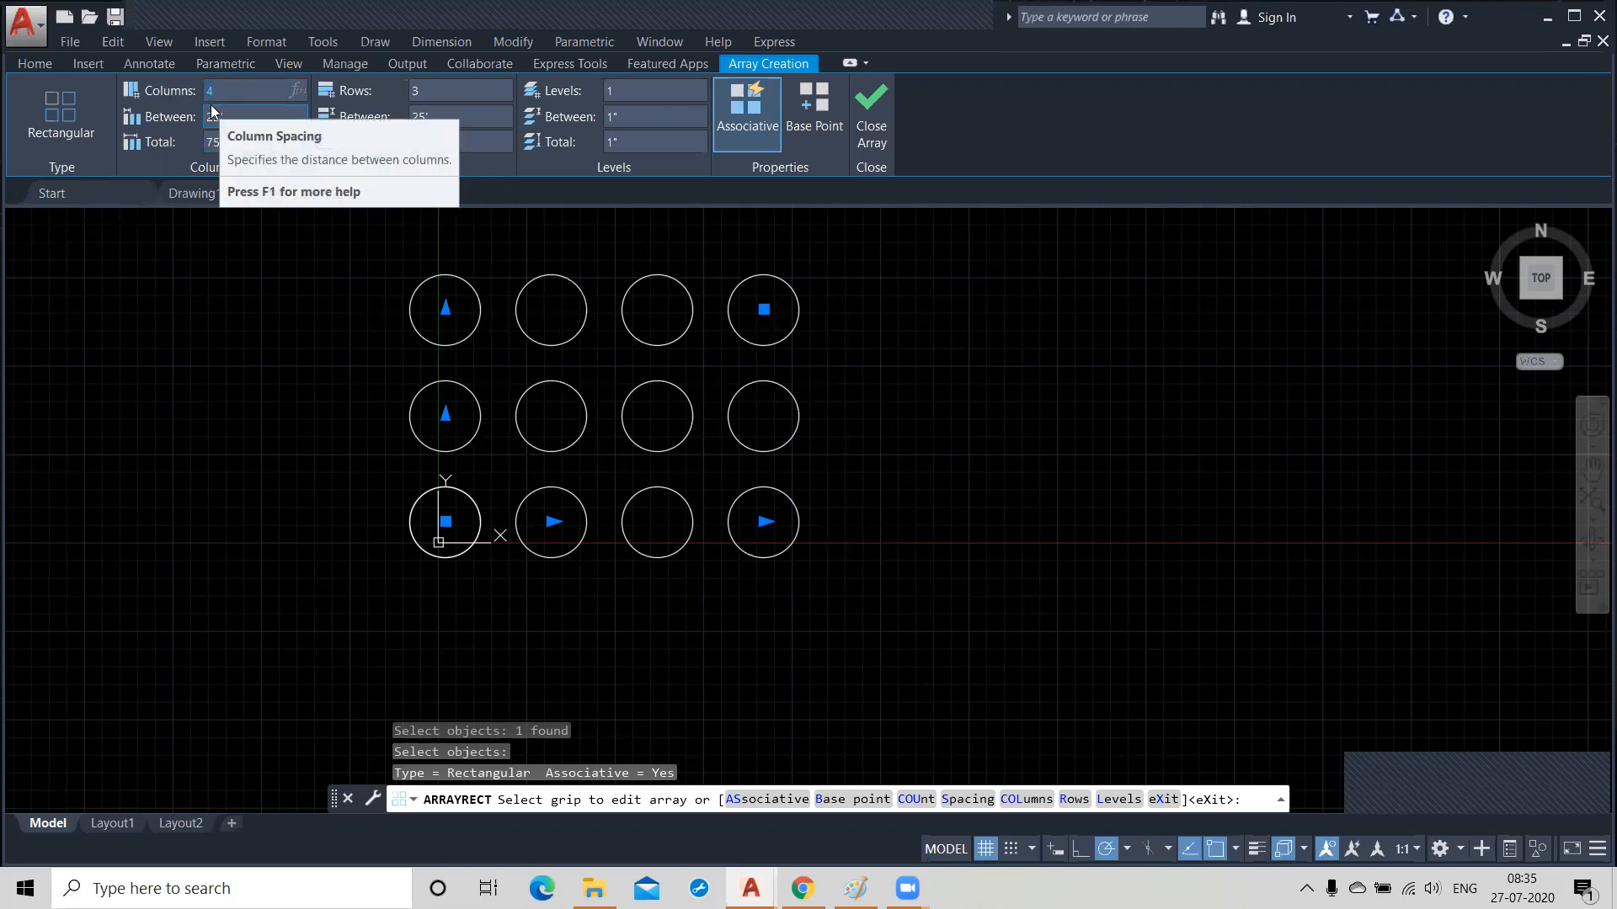
{"action": "left_click", "coordinate": [222, 86]}
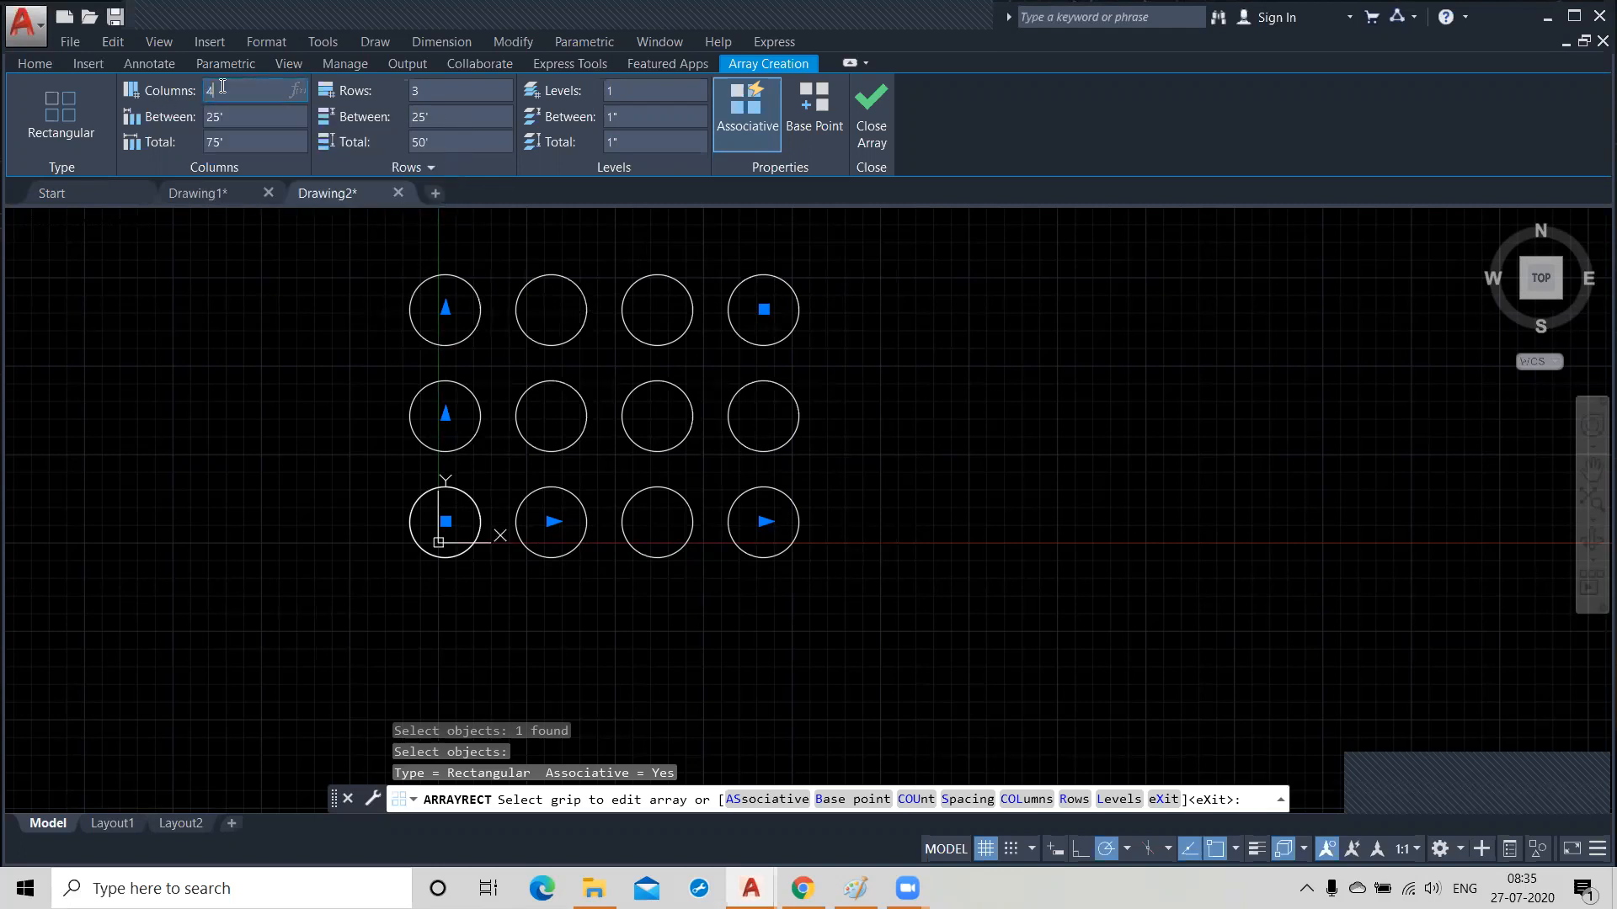
{"action": "left_click_drag", "start_coordinate": [197, 87], "coordinate": [192, 89]}
{"action": "left_click", "coordinate": [246, 115]}
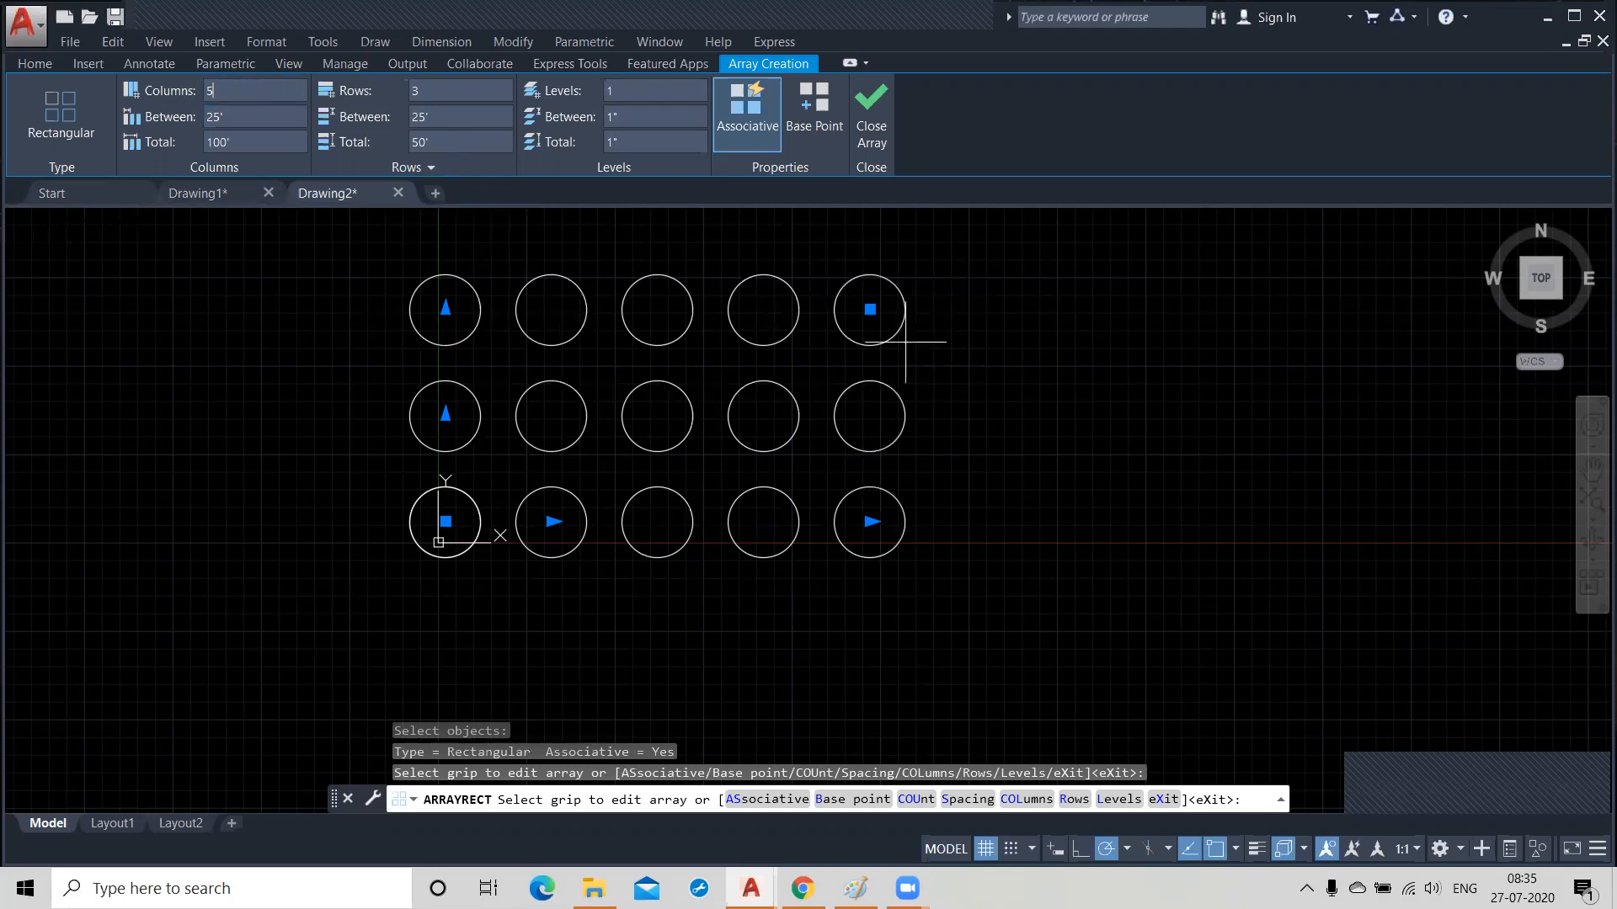
Set the number of rows in the circle array to 7.
{"action": "middle_click_drag", "start_coordinate": [1050, 377], "coordinate": [1067, 469]}
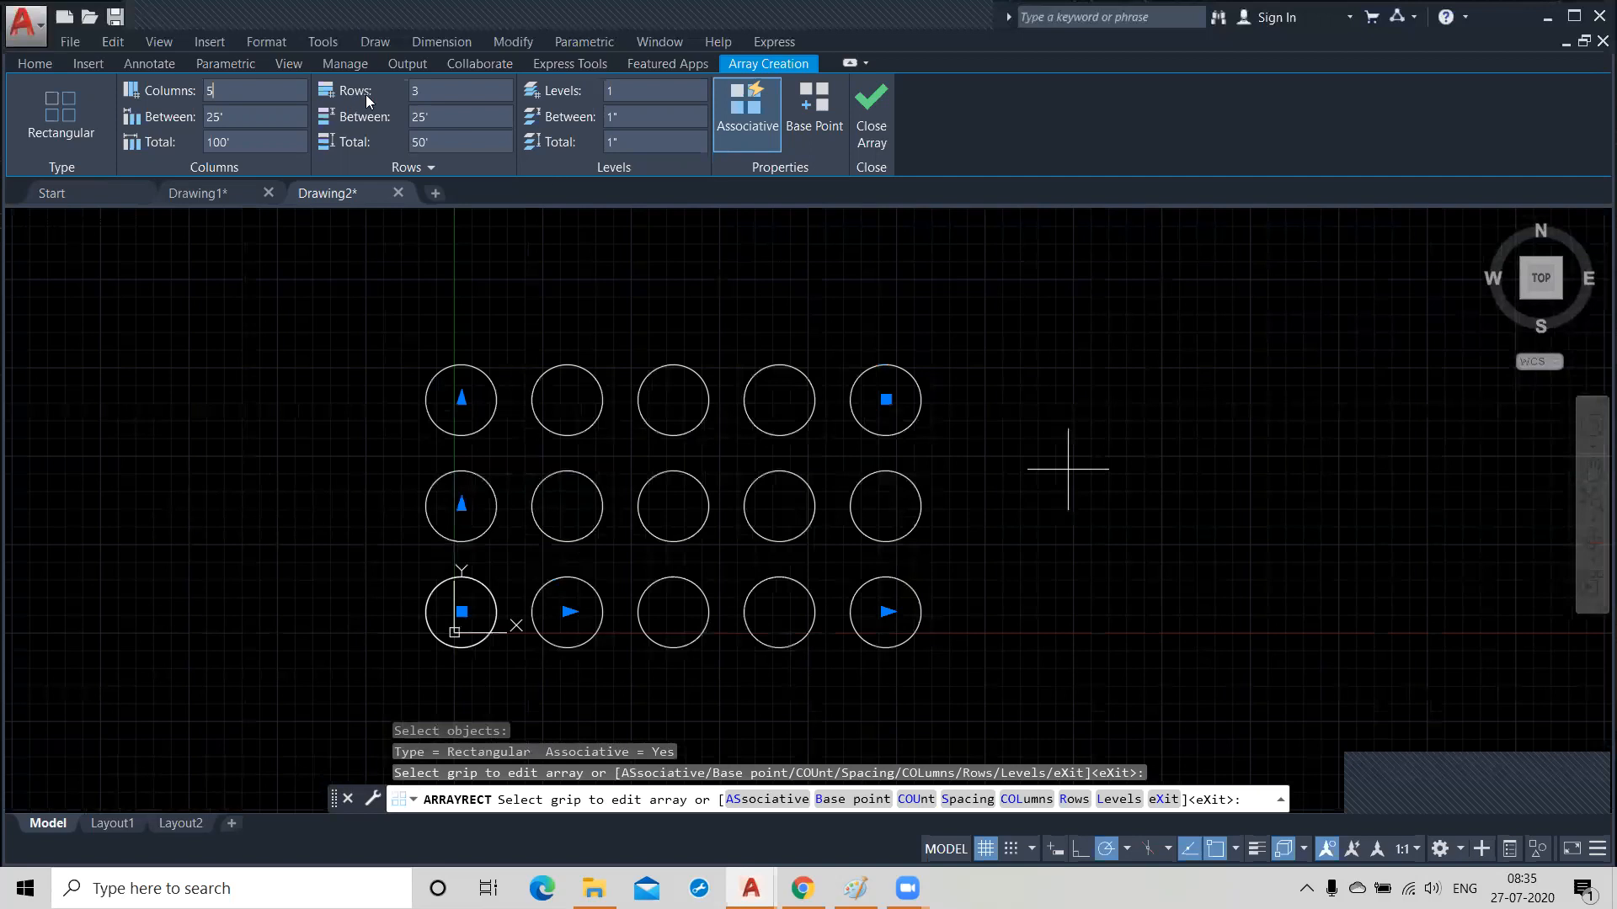
{"action": "left_click", "coordinate": [431, 91]}
{"action": "type", "text": "7"}
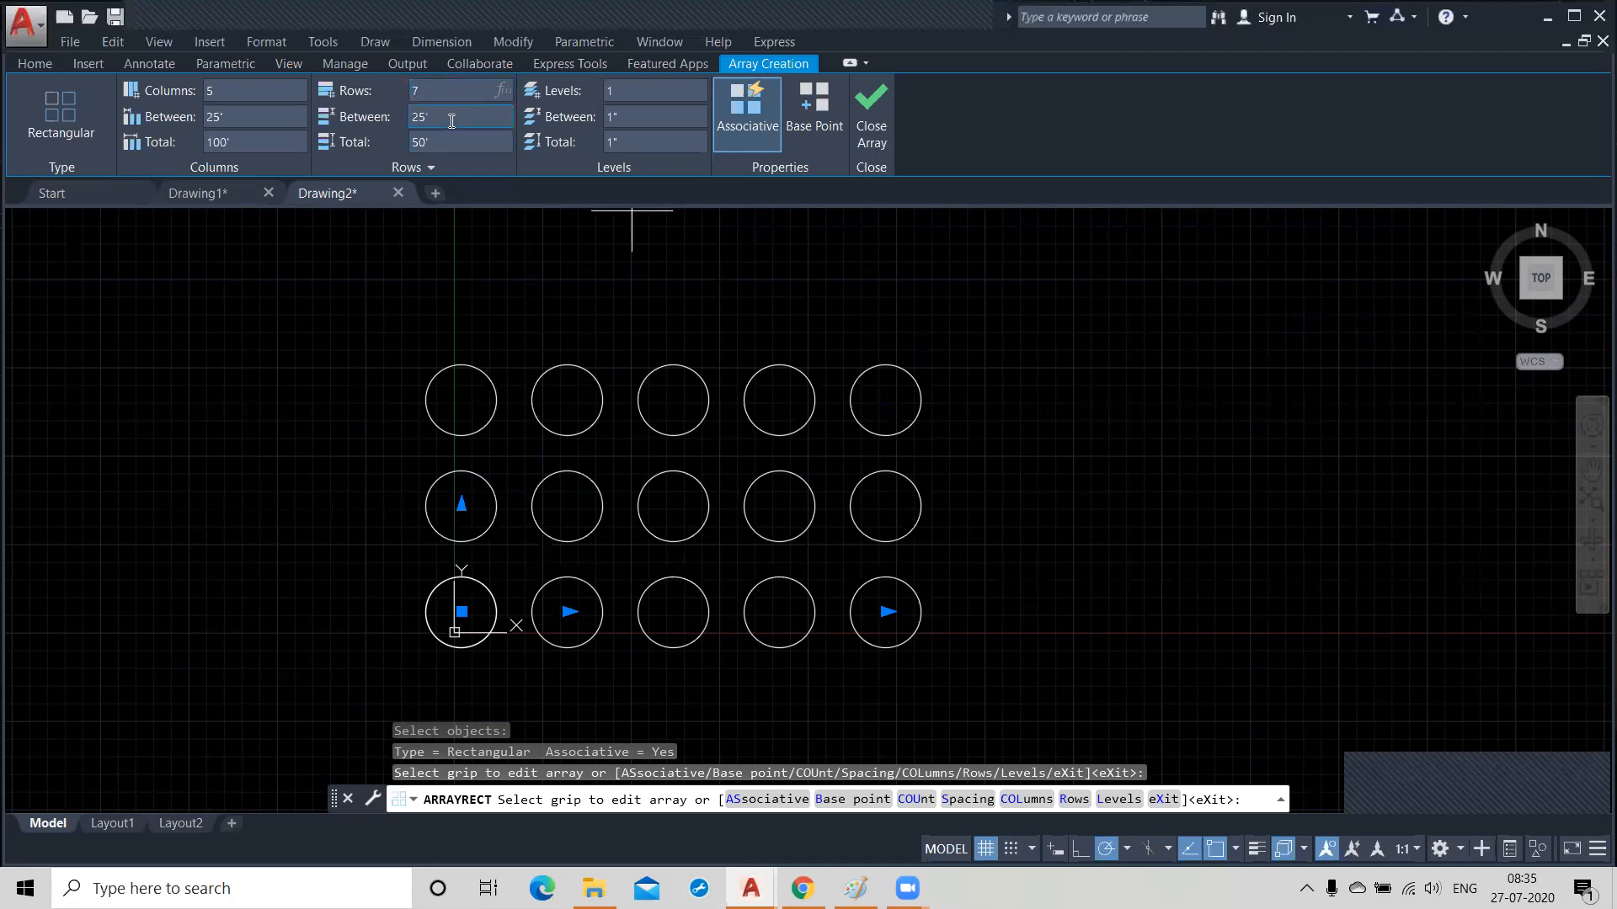
{"action": "key", "text": "Return"}
{"action": "scroll", "coordinate": [575, 400], "scroll_direction": "down", "scroll_amount": 2}
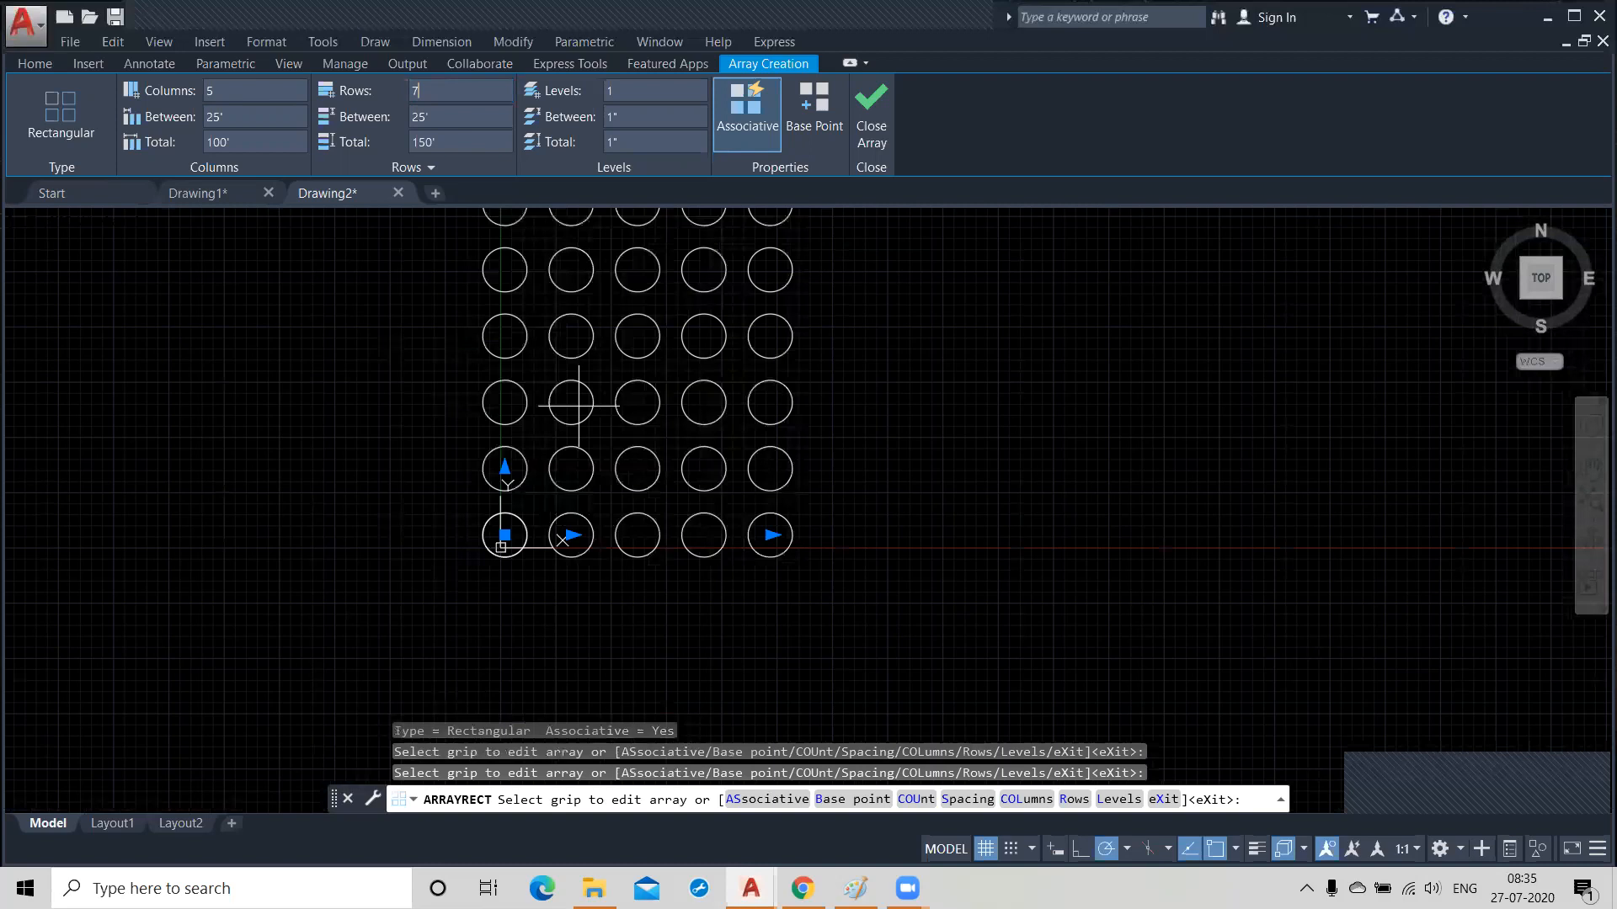
{"action": "middle_click_drag", "start_coordinate": [579, 406], "coordinate": [583, 558]}
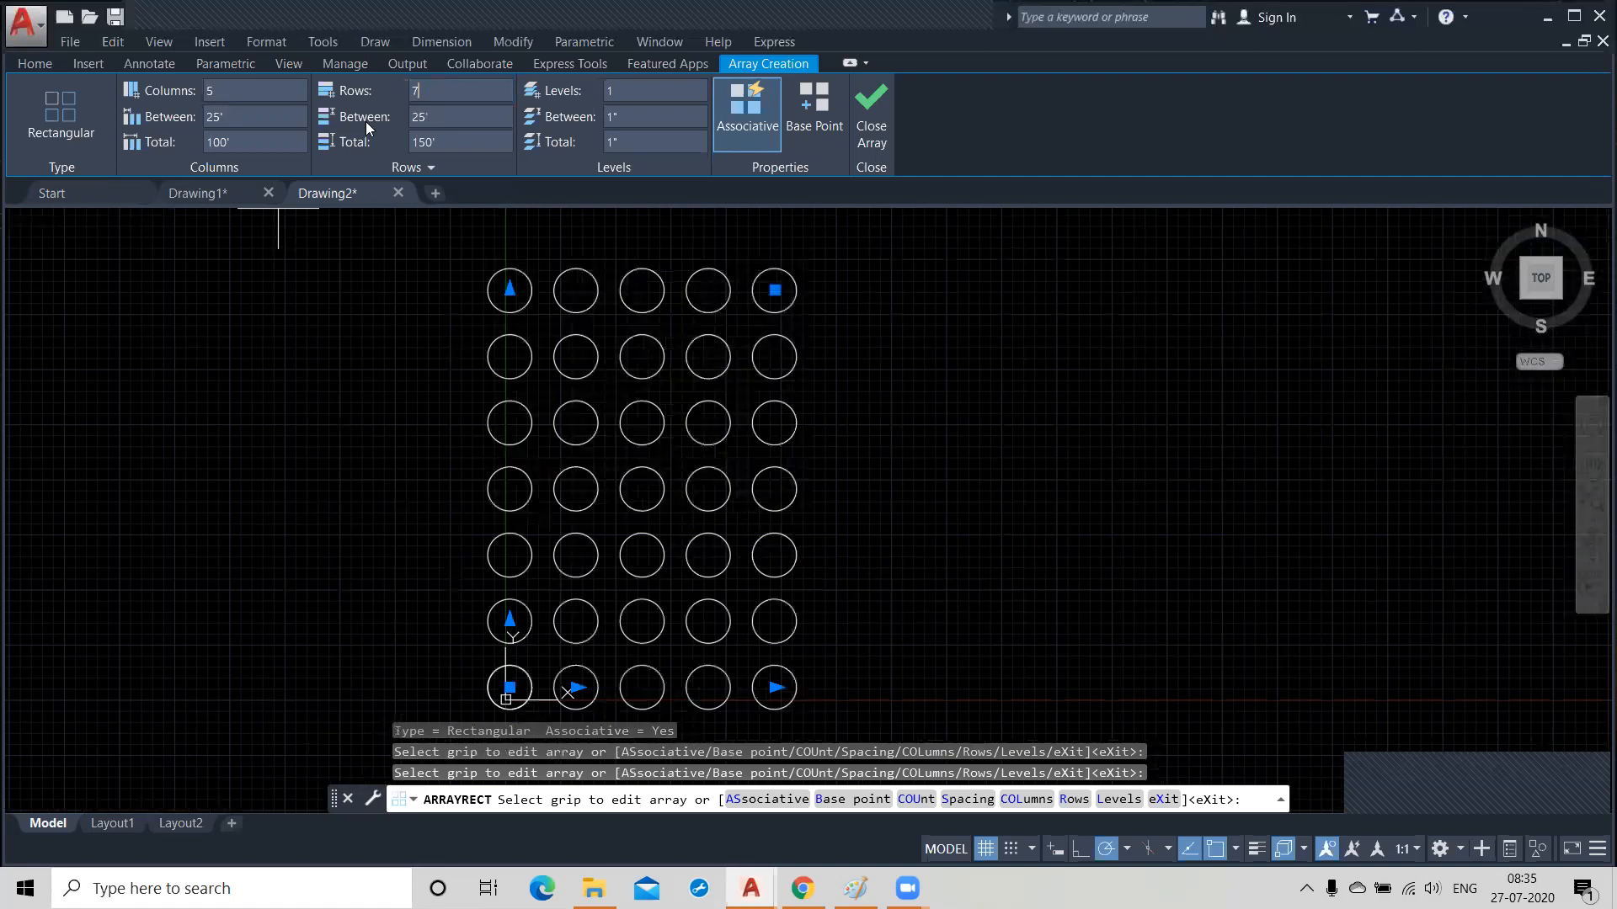
Set the spacing between the array's columns to 30'.
{"action": "left_click", "coordinate": [234, 118]}
{"action": "left_click", "coordinate": [235, 118]}
{"action": "left_click", "coordinate": [234, 118]}
{"action": "left_click", "coordinate": [243, 121]}
{"action": "left_click_drag", "start_coordinate": [230, 117], "coordinate": [185, 113]}
{"action": "type", "text": "30"}
{"action": "key", "text": "Return"}
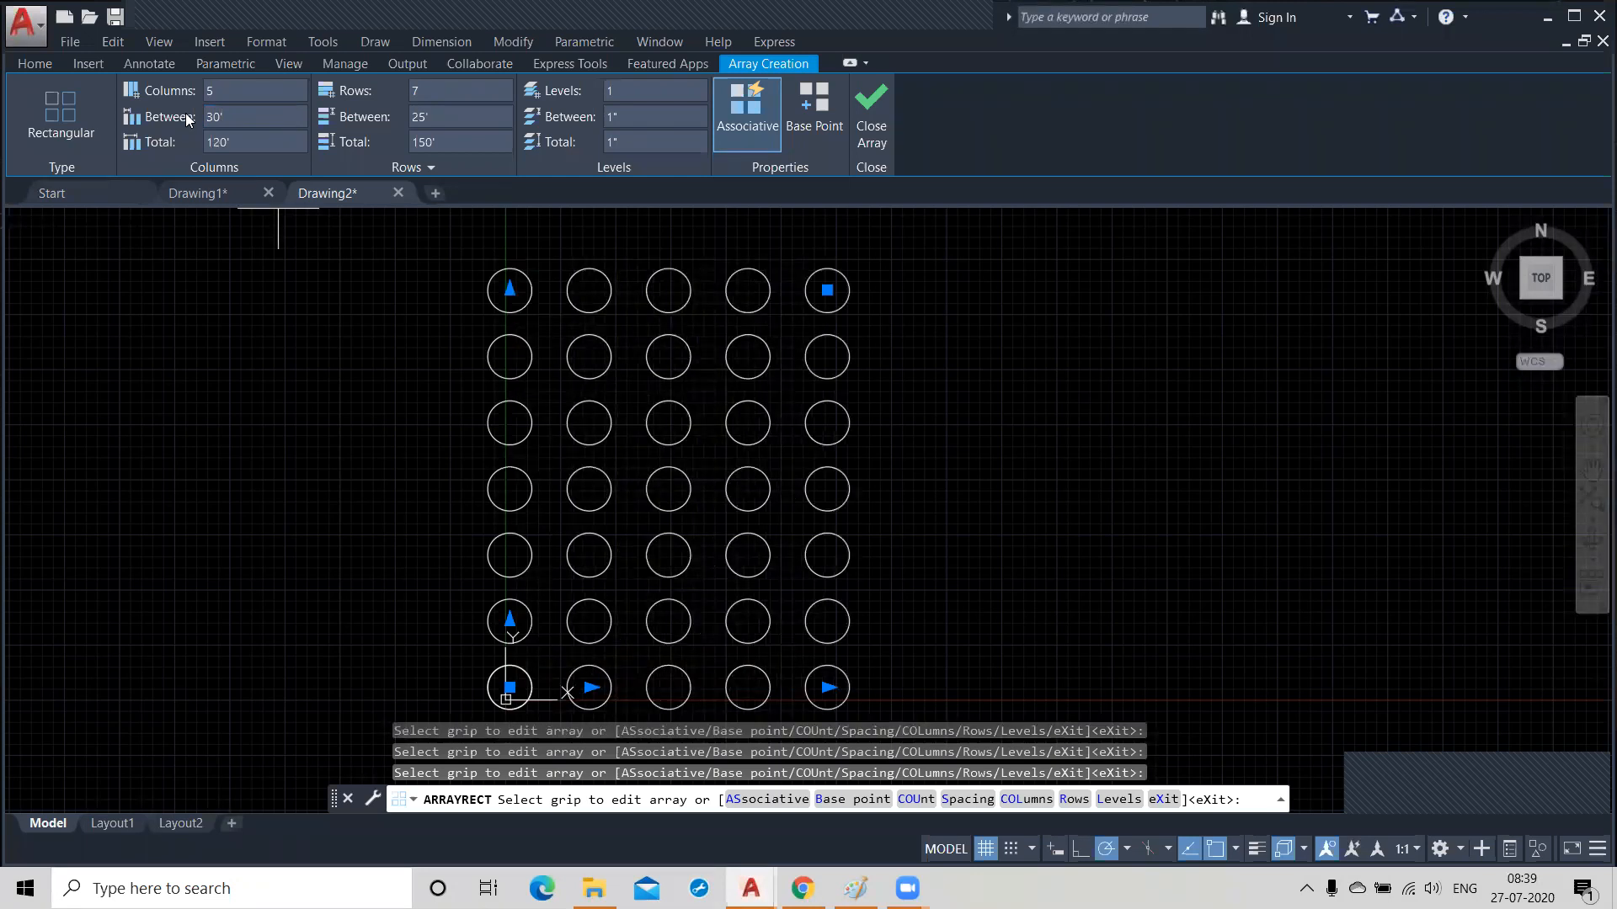
Set the spacing between the array's rows to 30'.
{"action": "left_click", "coordinate": [247, 141]}
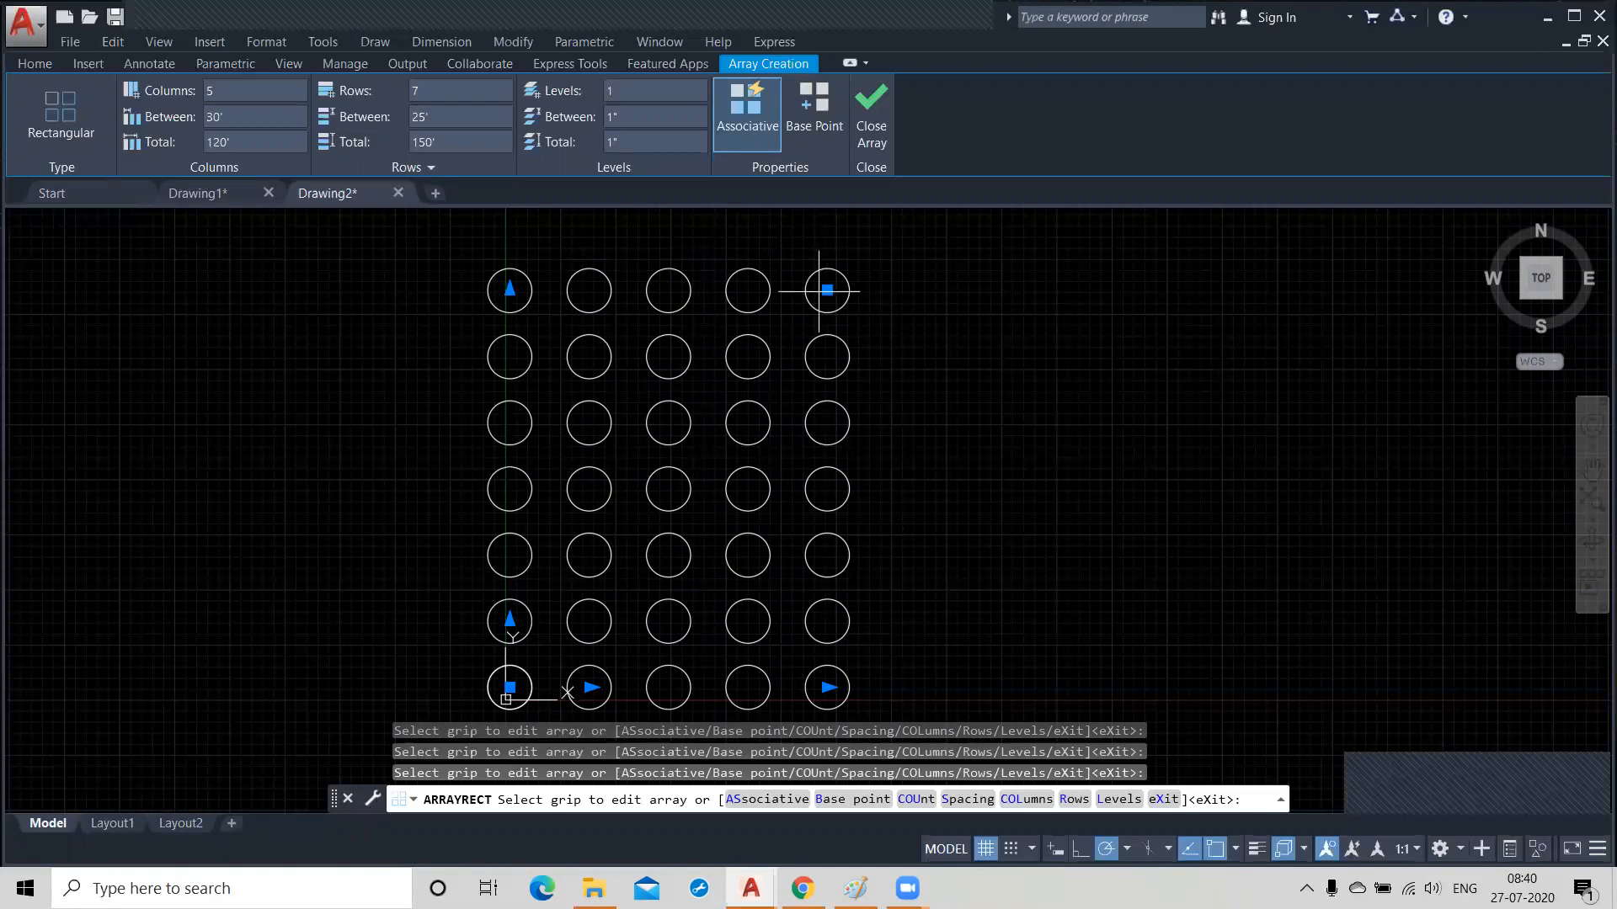
{"action": "left_click", "coordinate": [445, 119]}
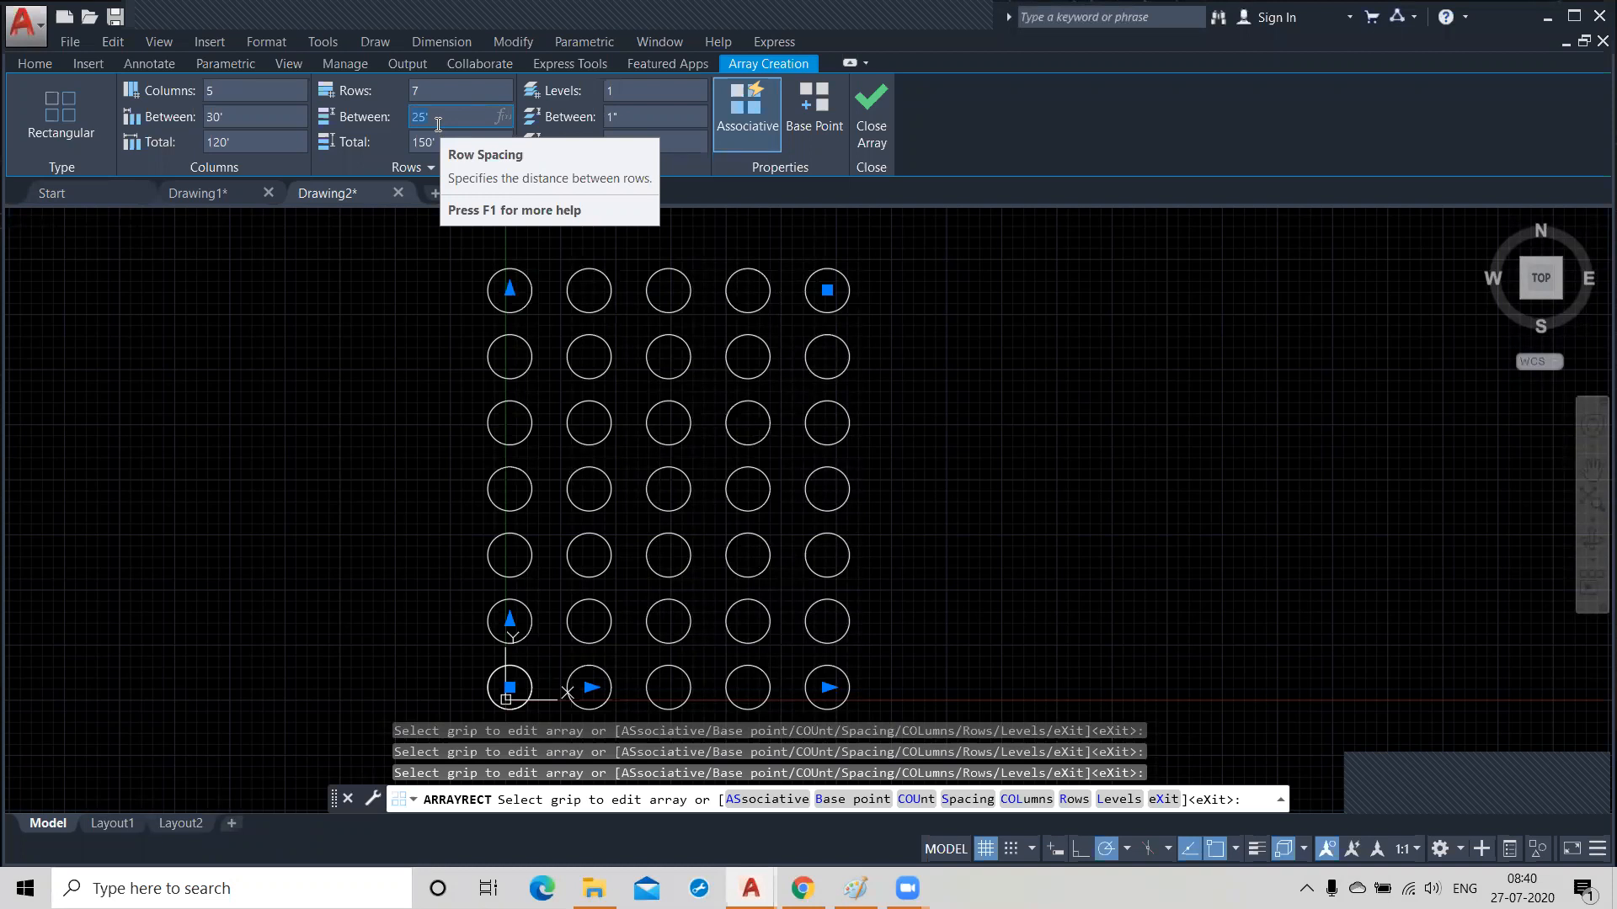
{"action": "type", "text": "30"}
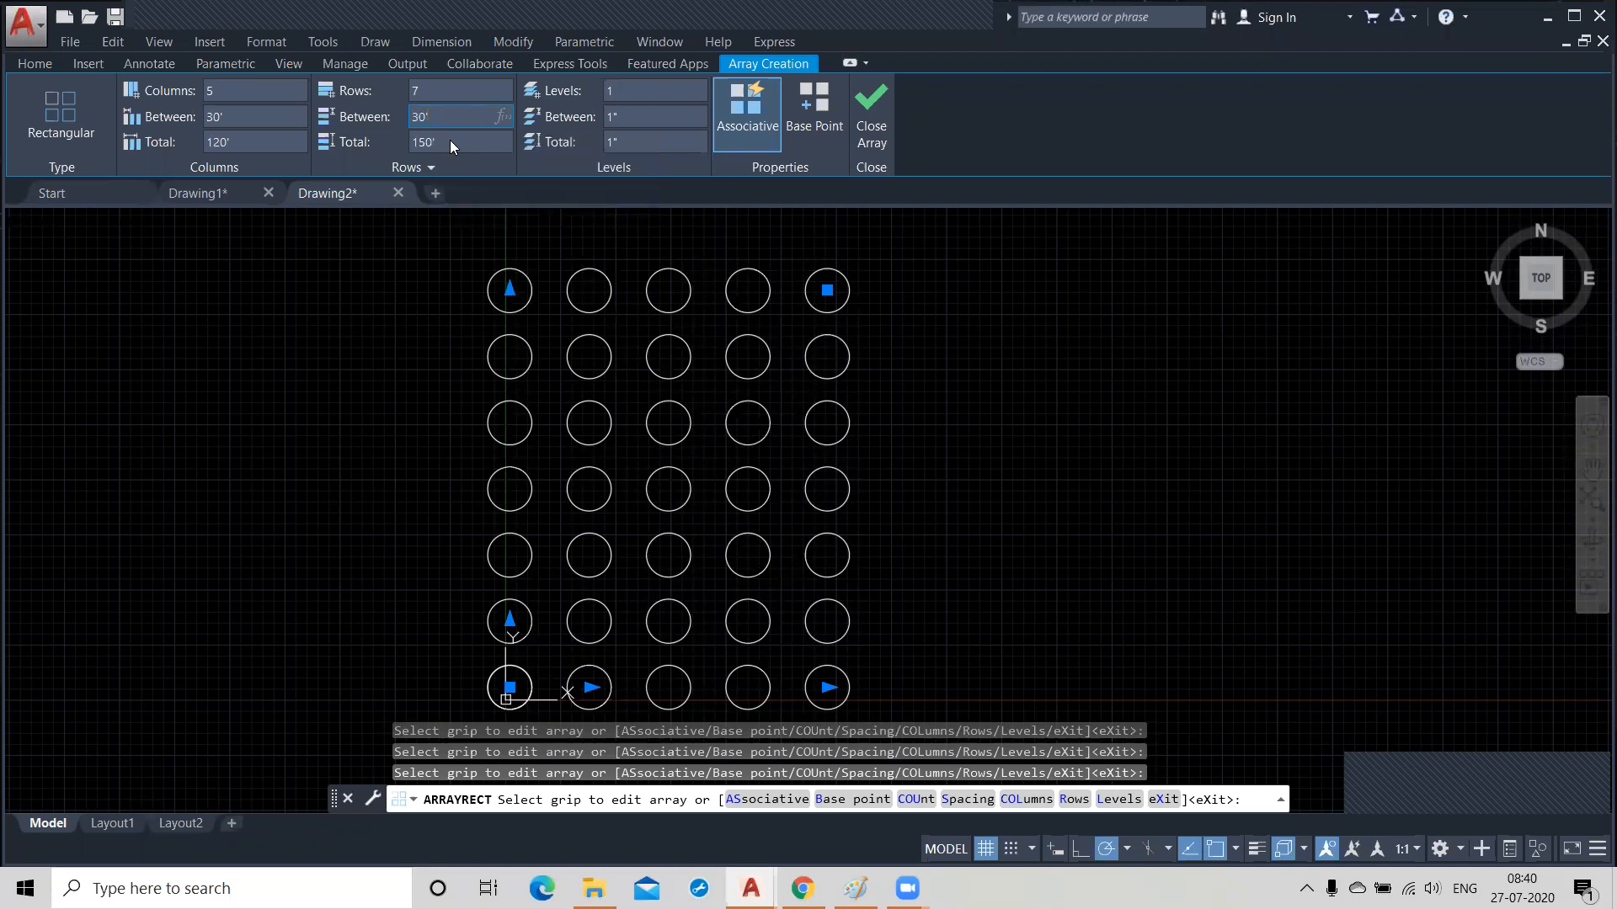
{"action": "left_click", "coordinate": [444, 143]}
{"action": "left_click", "coordinate": [444, 120]}
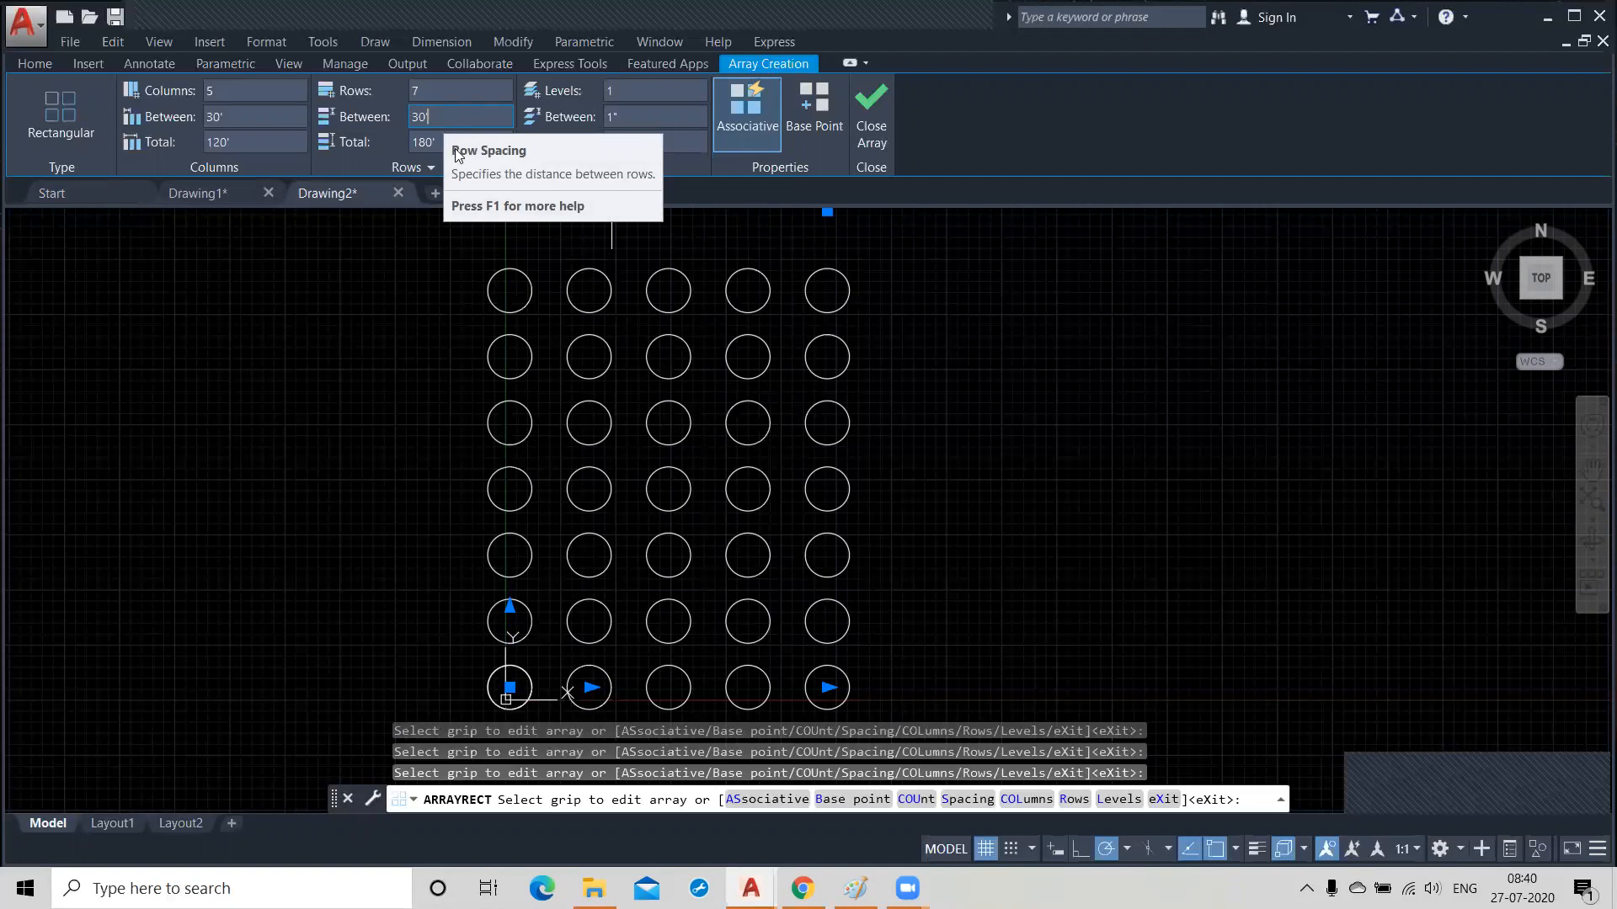
{"action": "scroll", "coordinate": [576, 424], "scroll_direction": "down", "scroll_amount": 2}
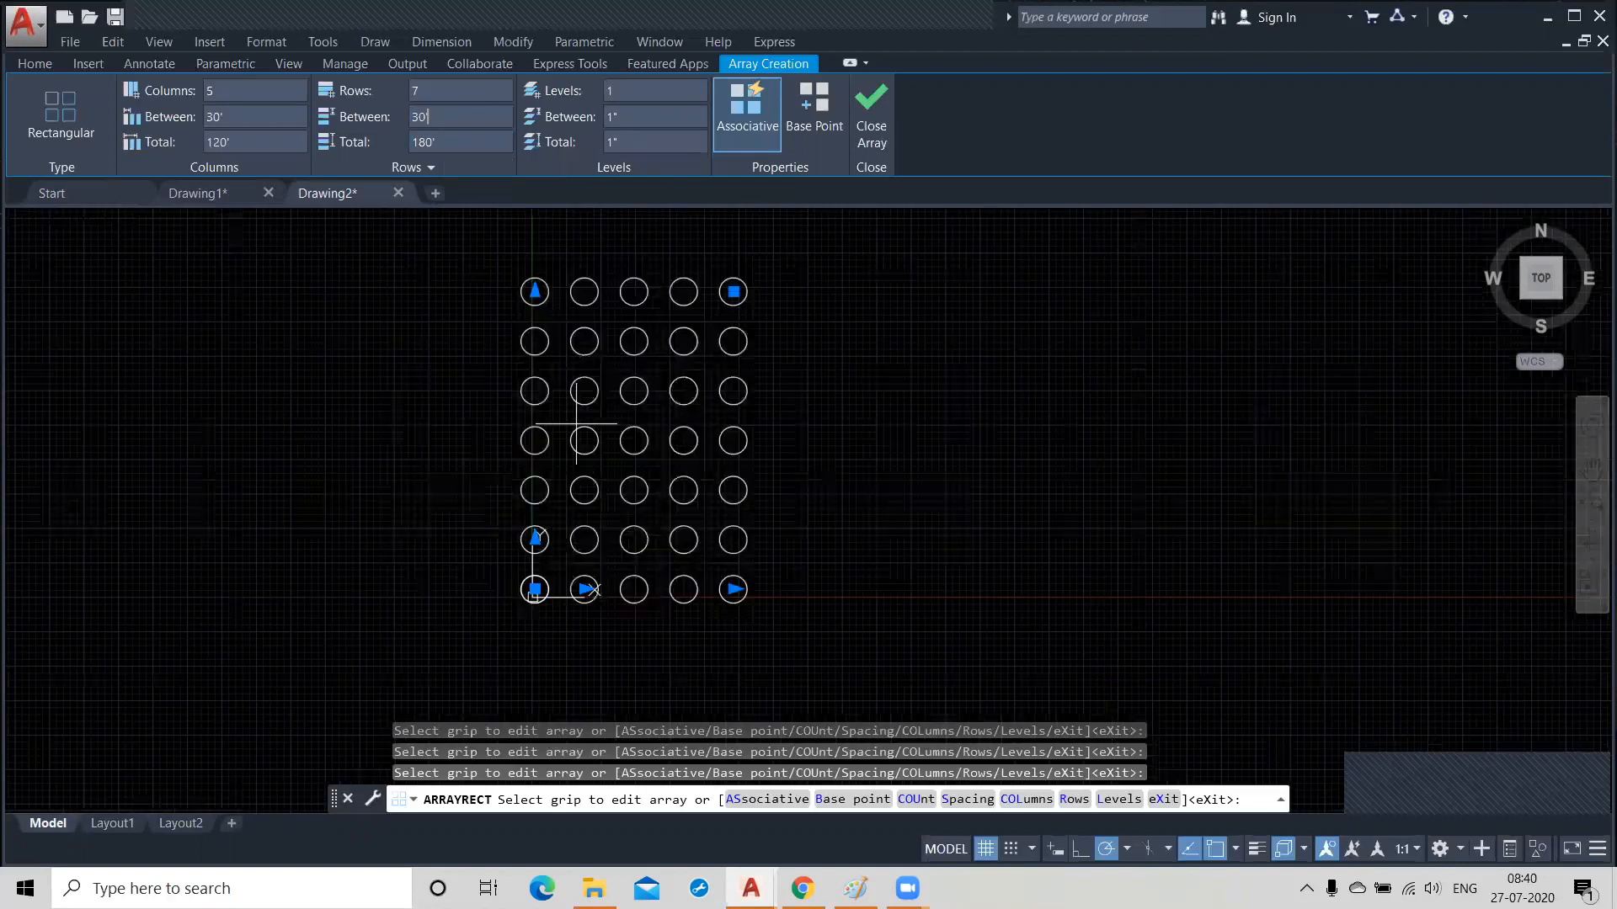
{"action": "scroll", "coordinate": [613, 422], "scroll_direction": "up", "scroll_amount": 2}
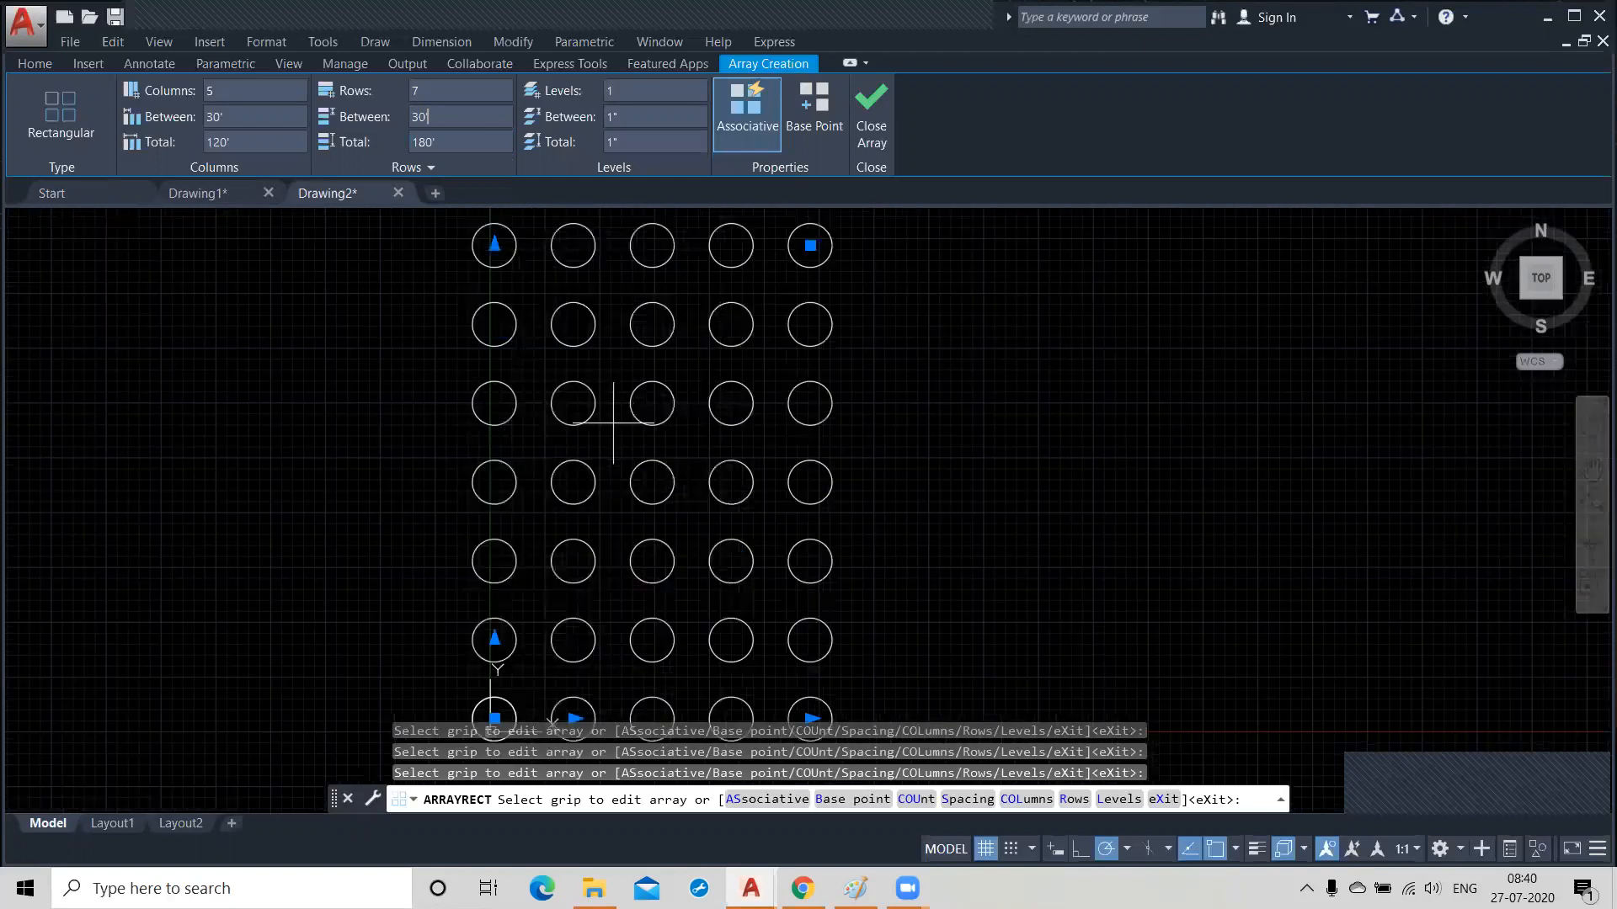
{"action": "scroll", "coordinate": [613, 423], "scroll_direction": "down", "scroll_amount": 2}
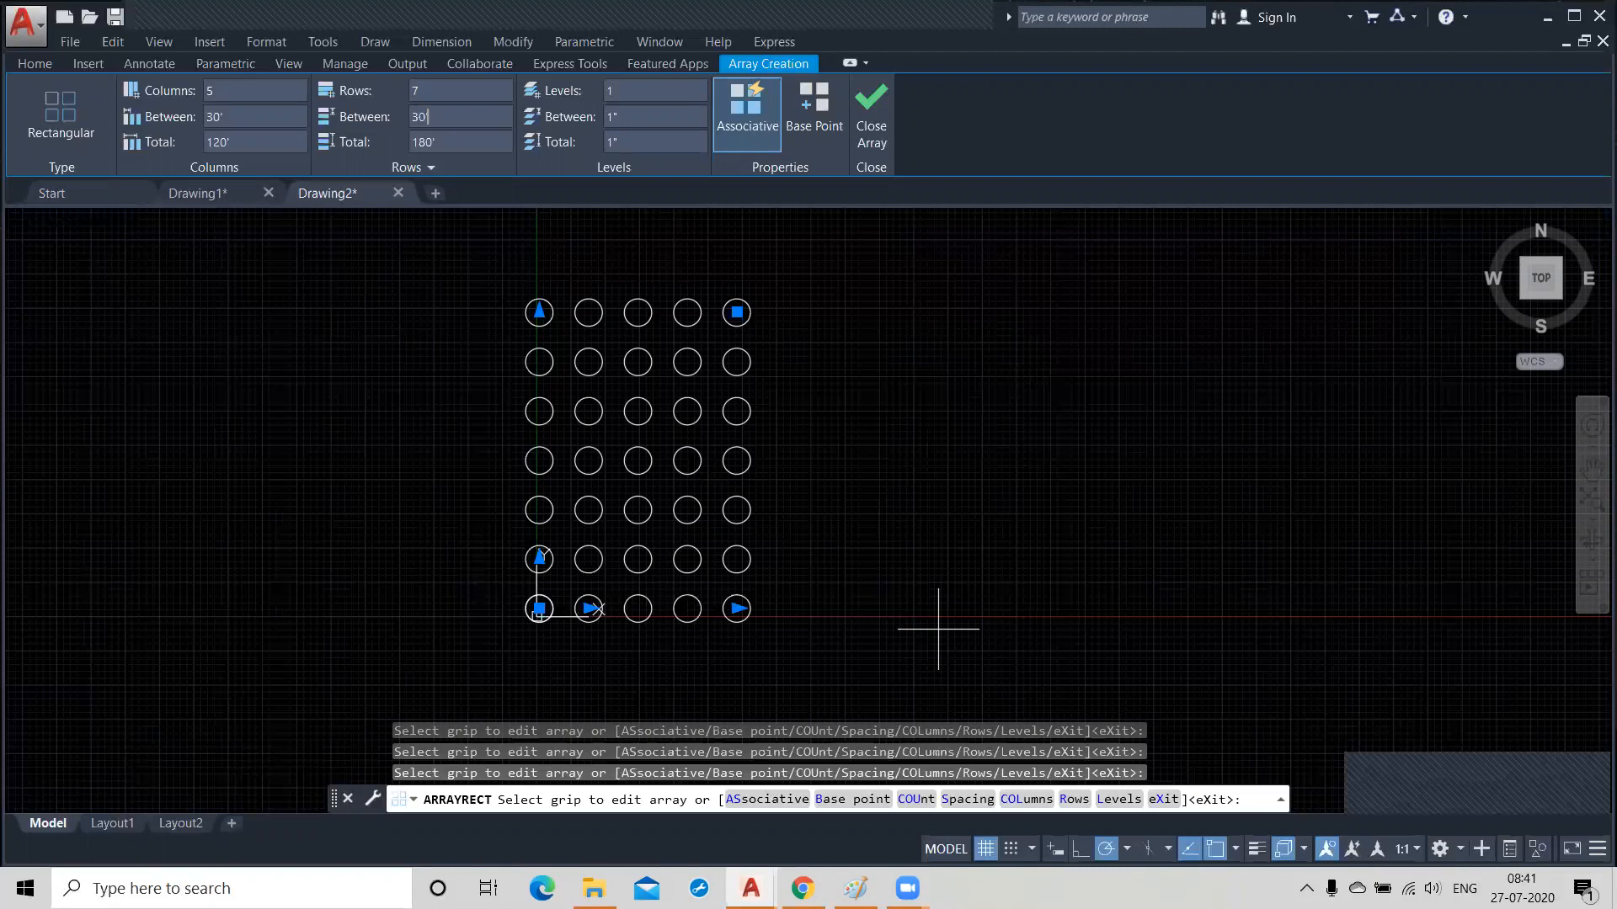
Set the circle array to 4 levels with a spacing of 30' between levels.
{"action": "left_click", "coordinate": [643, 90]}
{"action": "left_click", "coordinate": [636, 121]}
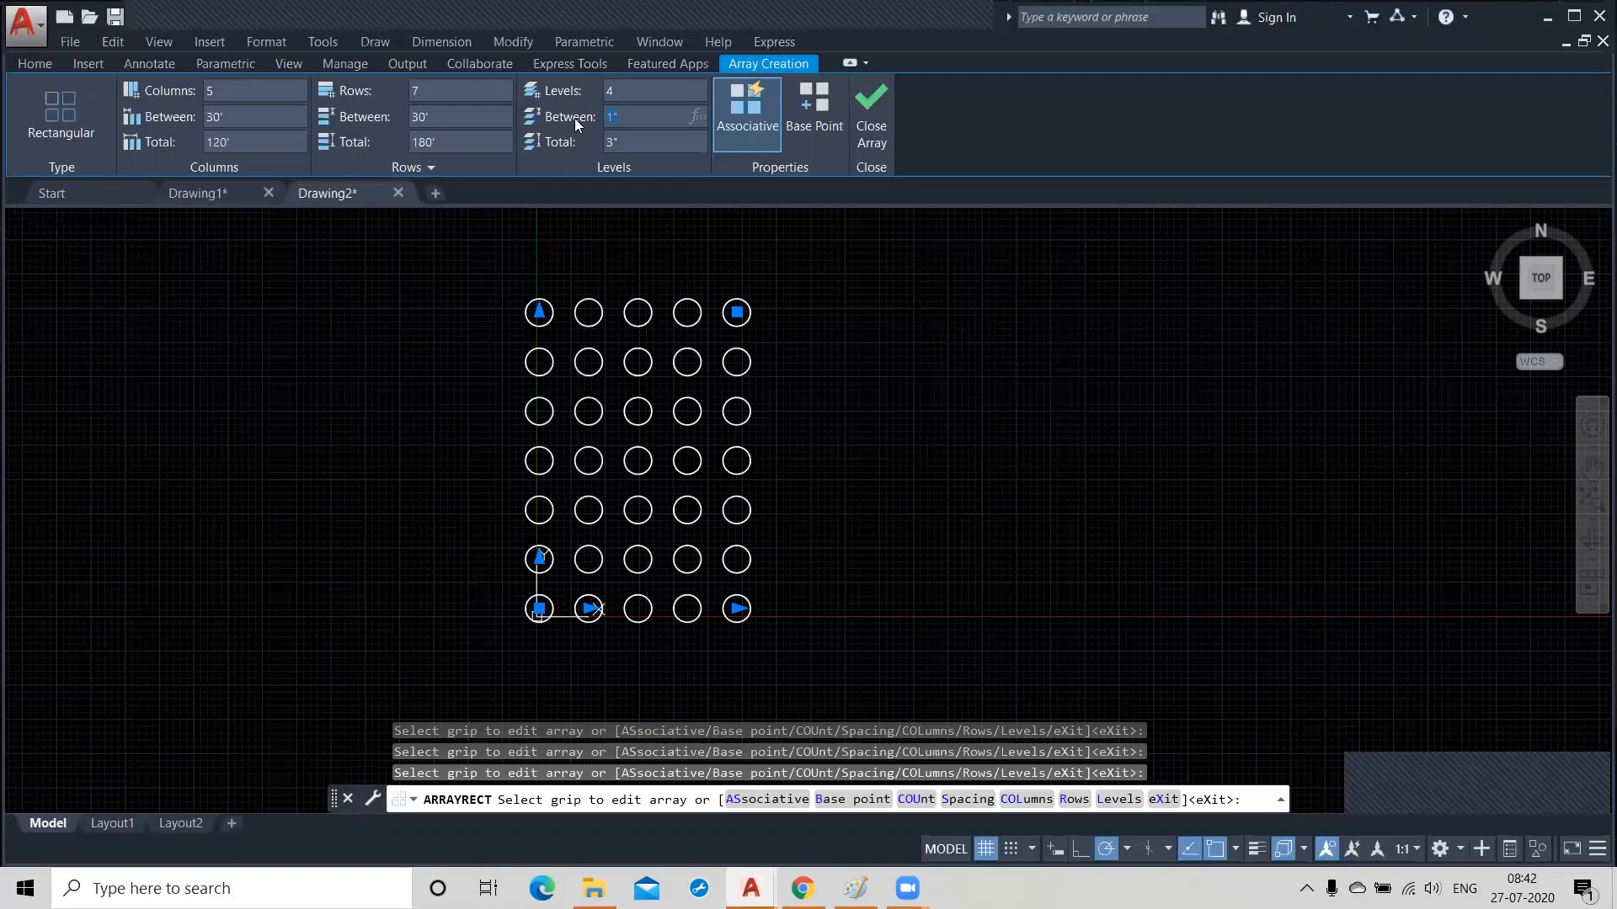
{"action": "key", "text": "Return"}
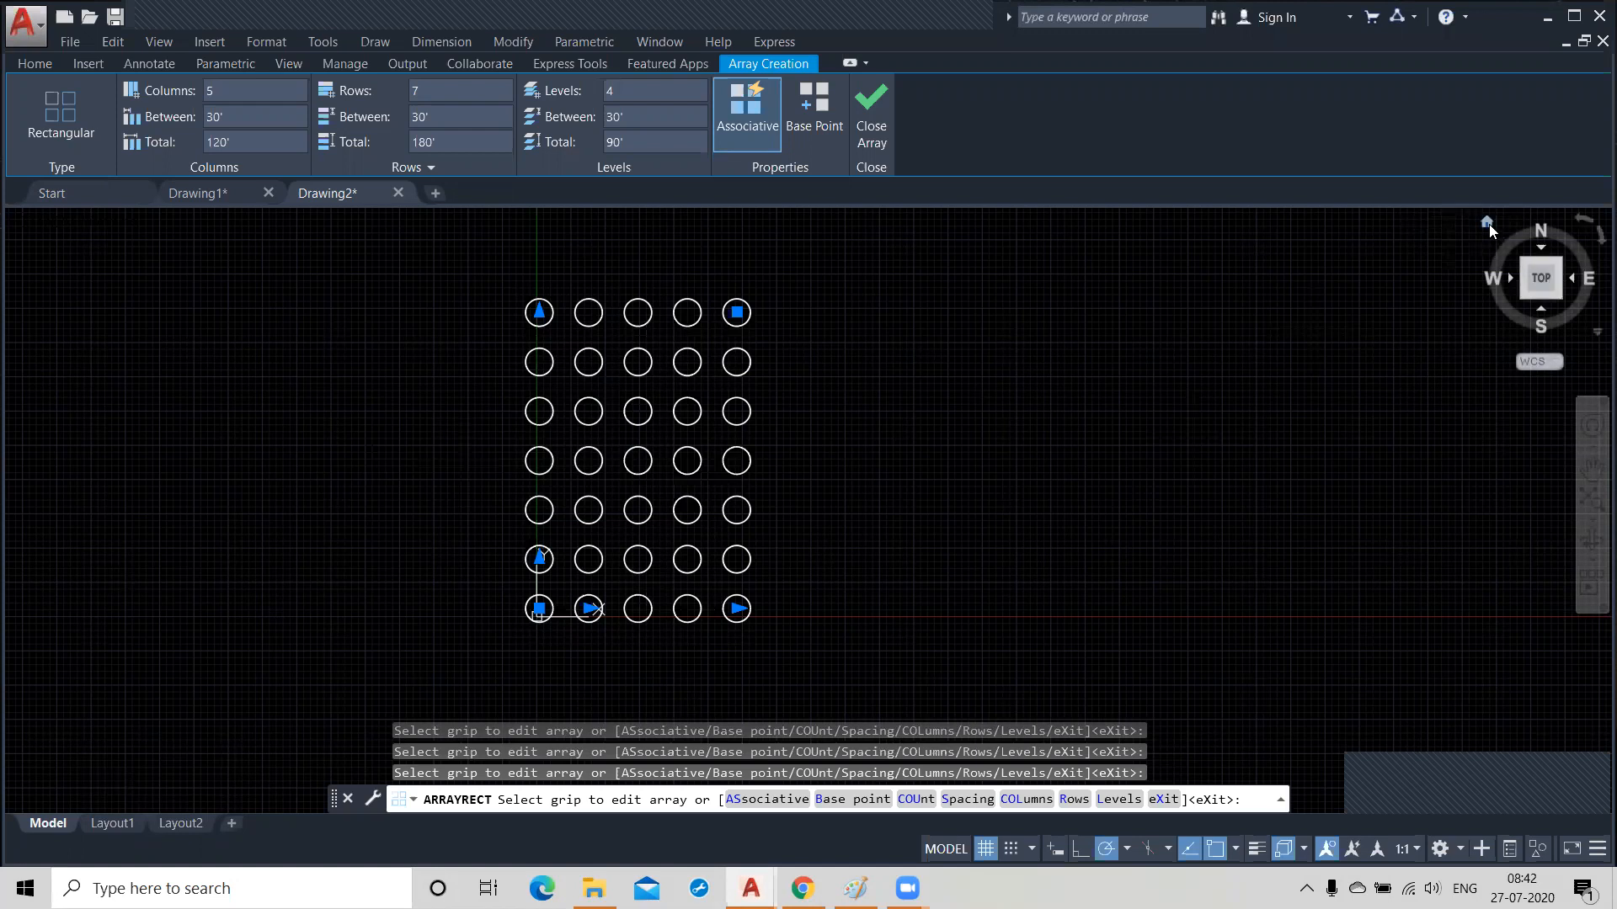
Examine the stacked levels of the circle array in the isometric, front and top views.
{"action": "left_click", "coordinate": [1487, 220]}
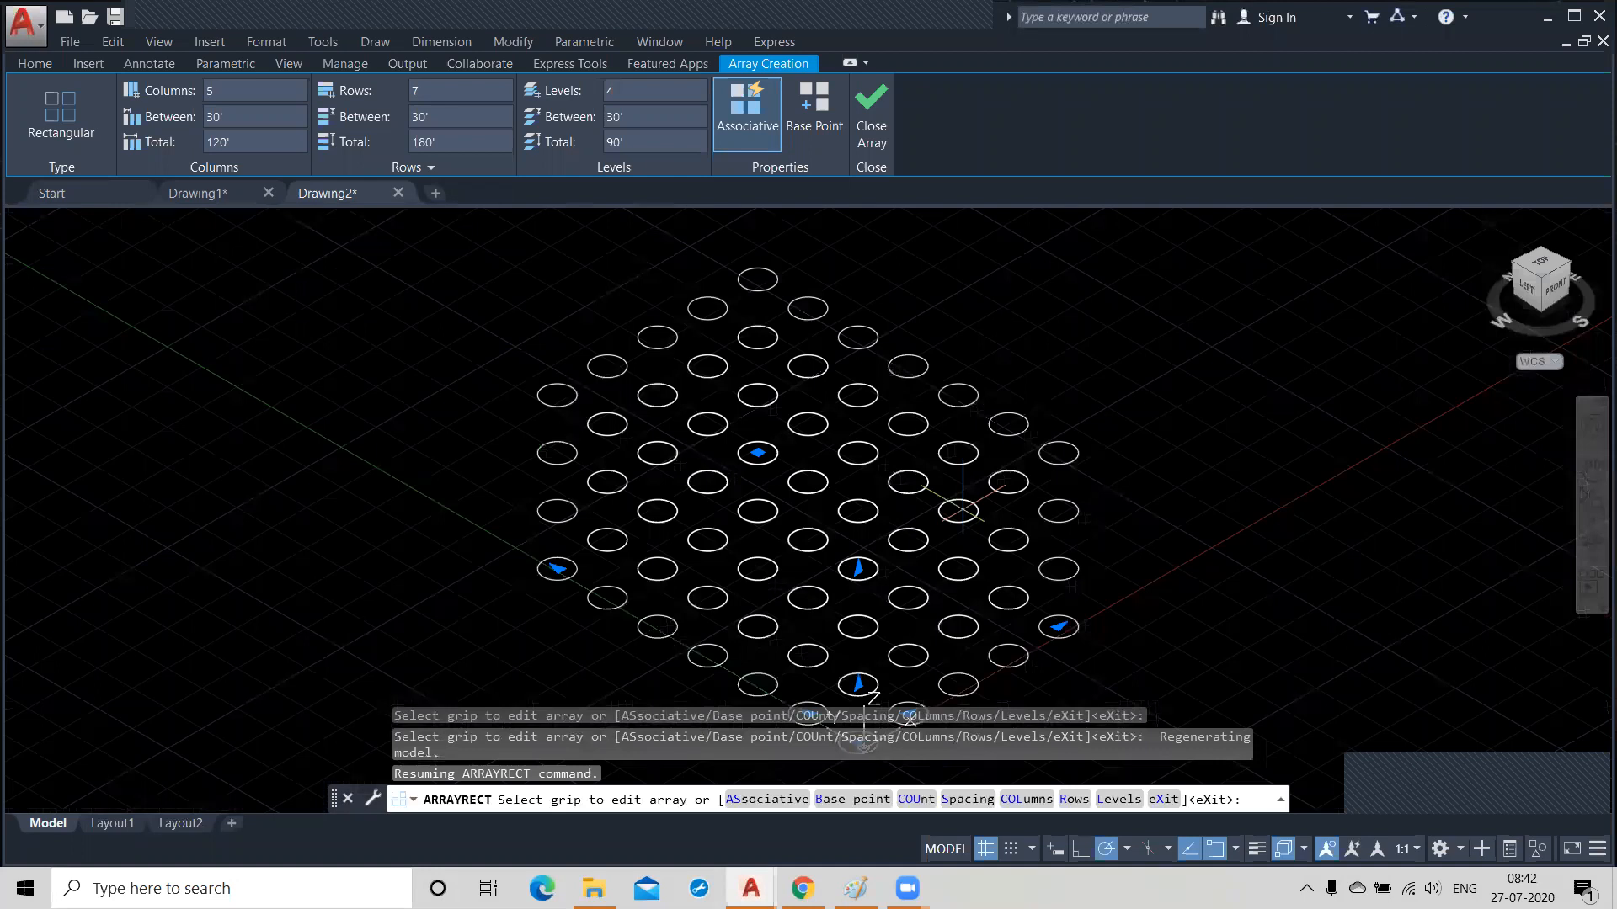
{"action": "middle_click_drag", "start_coordinate": [962, 509], "coordinate": [948, 385]}
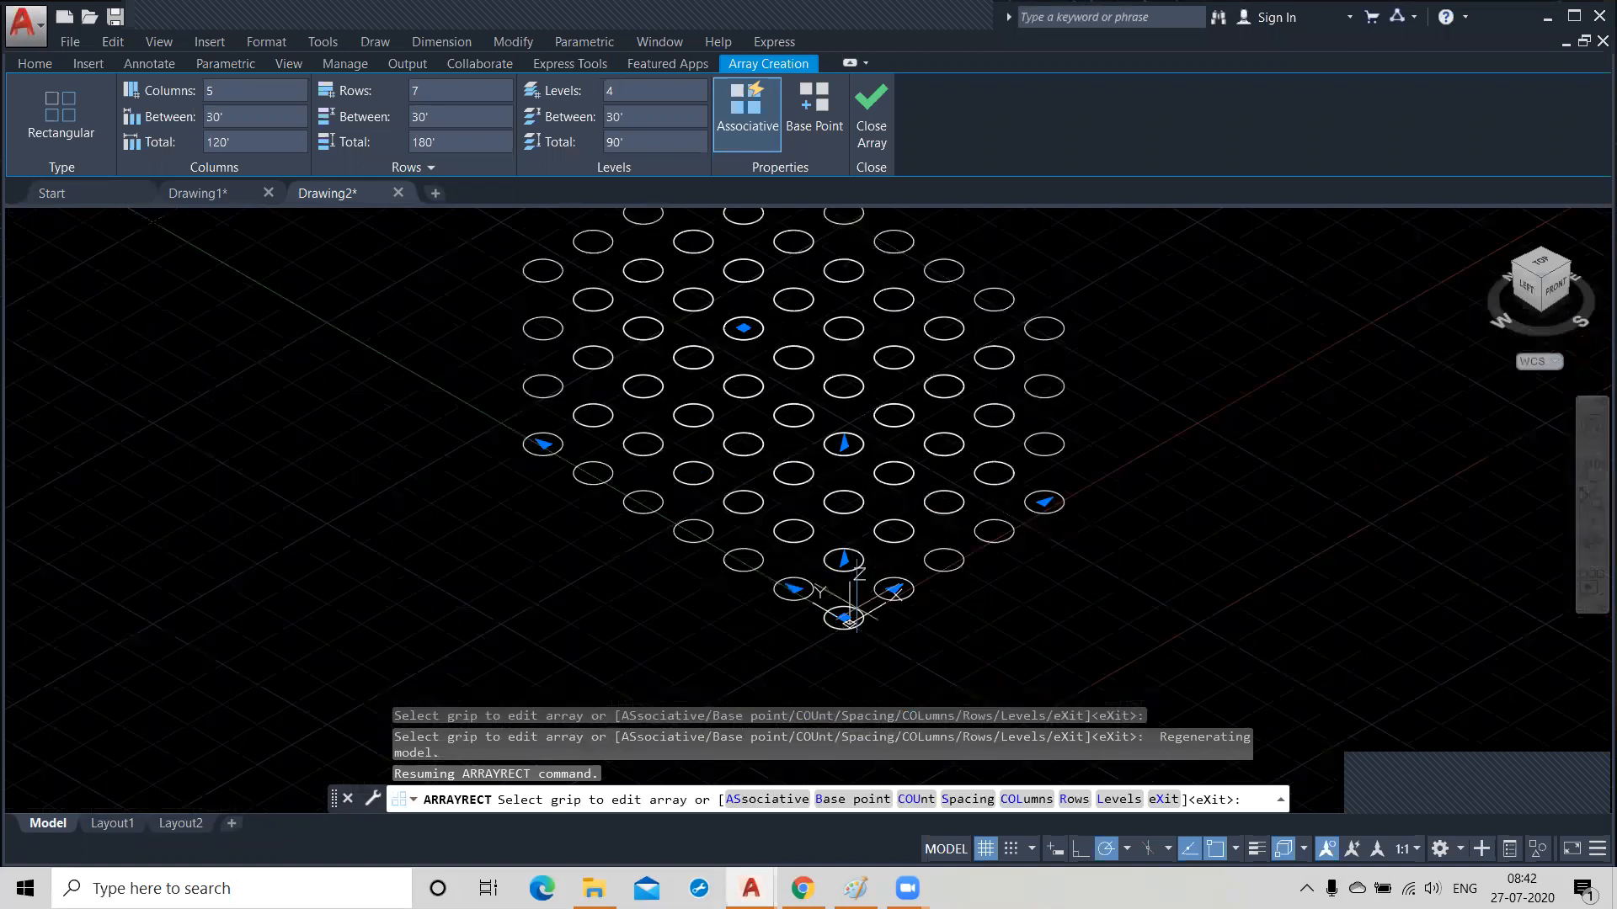
{"action": "middle_click_drag", "start_coordinate": [668, 631], "coordinate": [704, 735]}
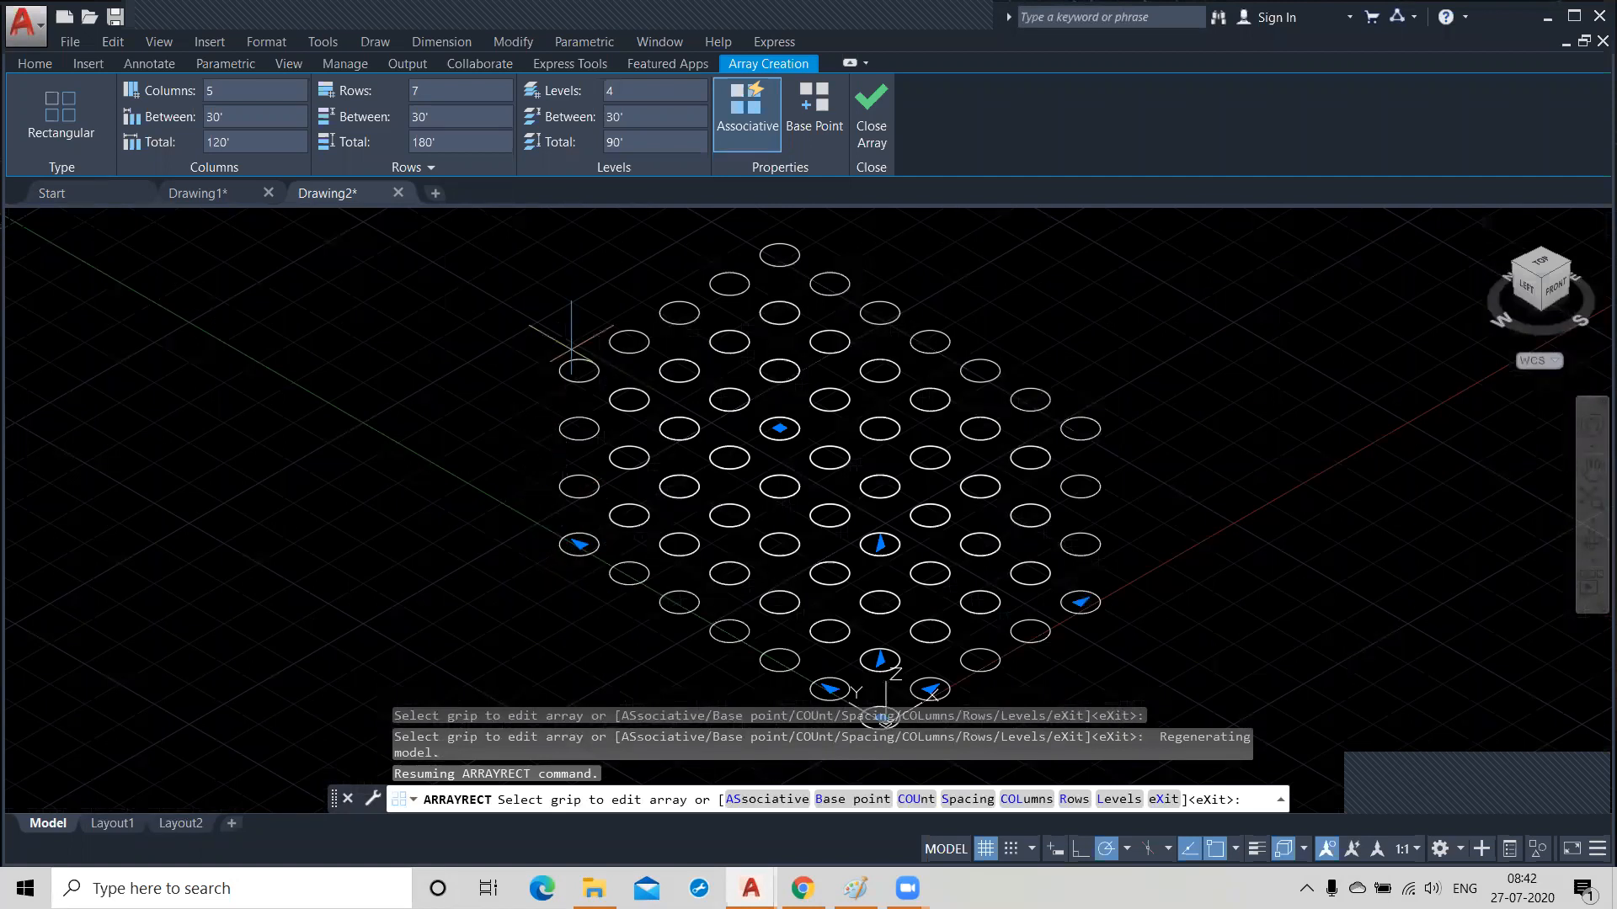
{"action": "left_click", "coordinate": [628, 91]}
{"action": "left_click", "coordinate": [1556, 287]}
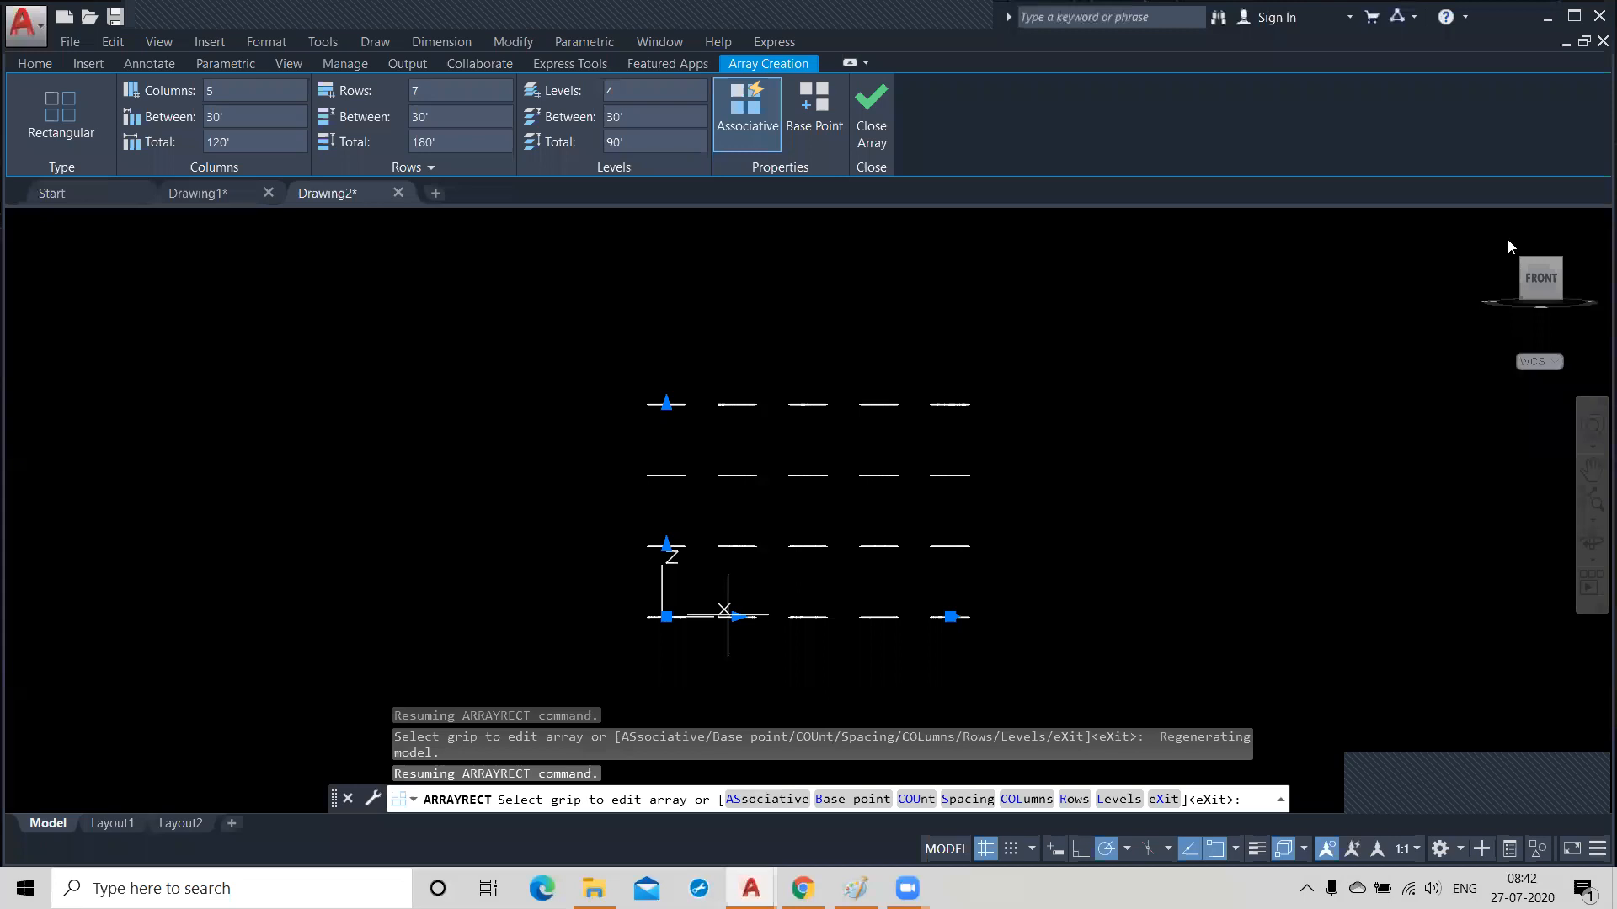
{"action": "left_click", "coordinate": [1486, 223]}
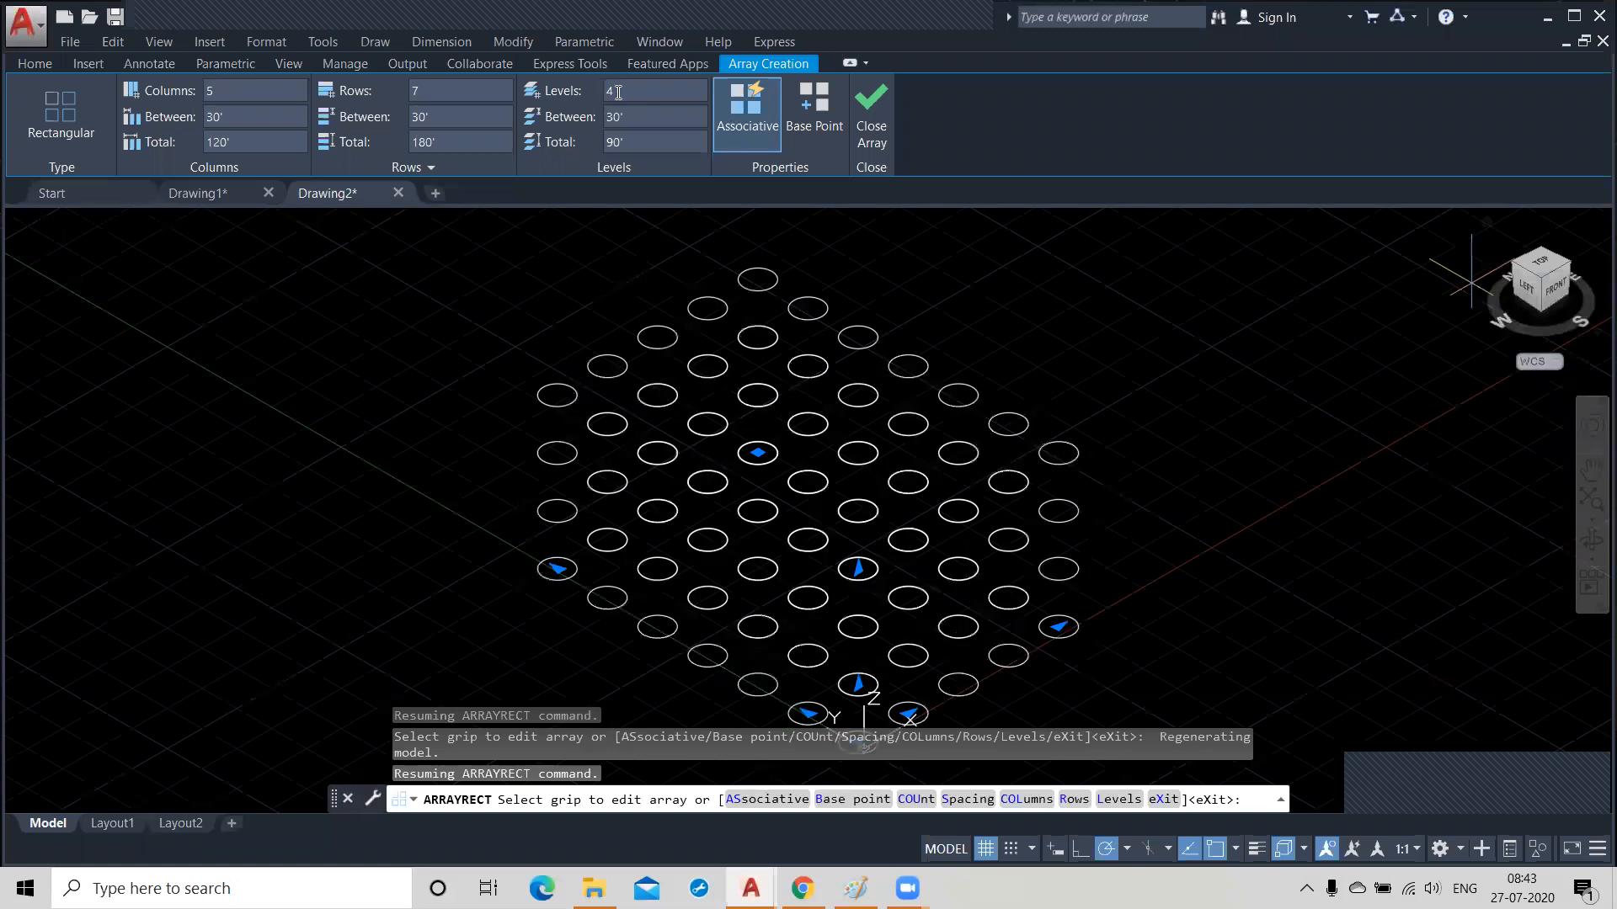
{"action": "left_click_drag", "start_coordinate": [1549, 264], "coordinate": [1541, 267]}
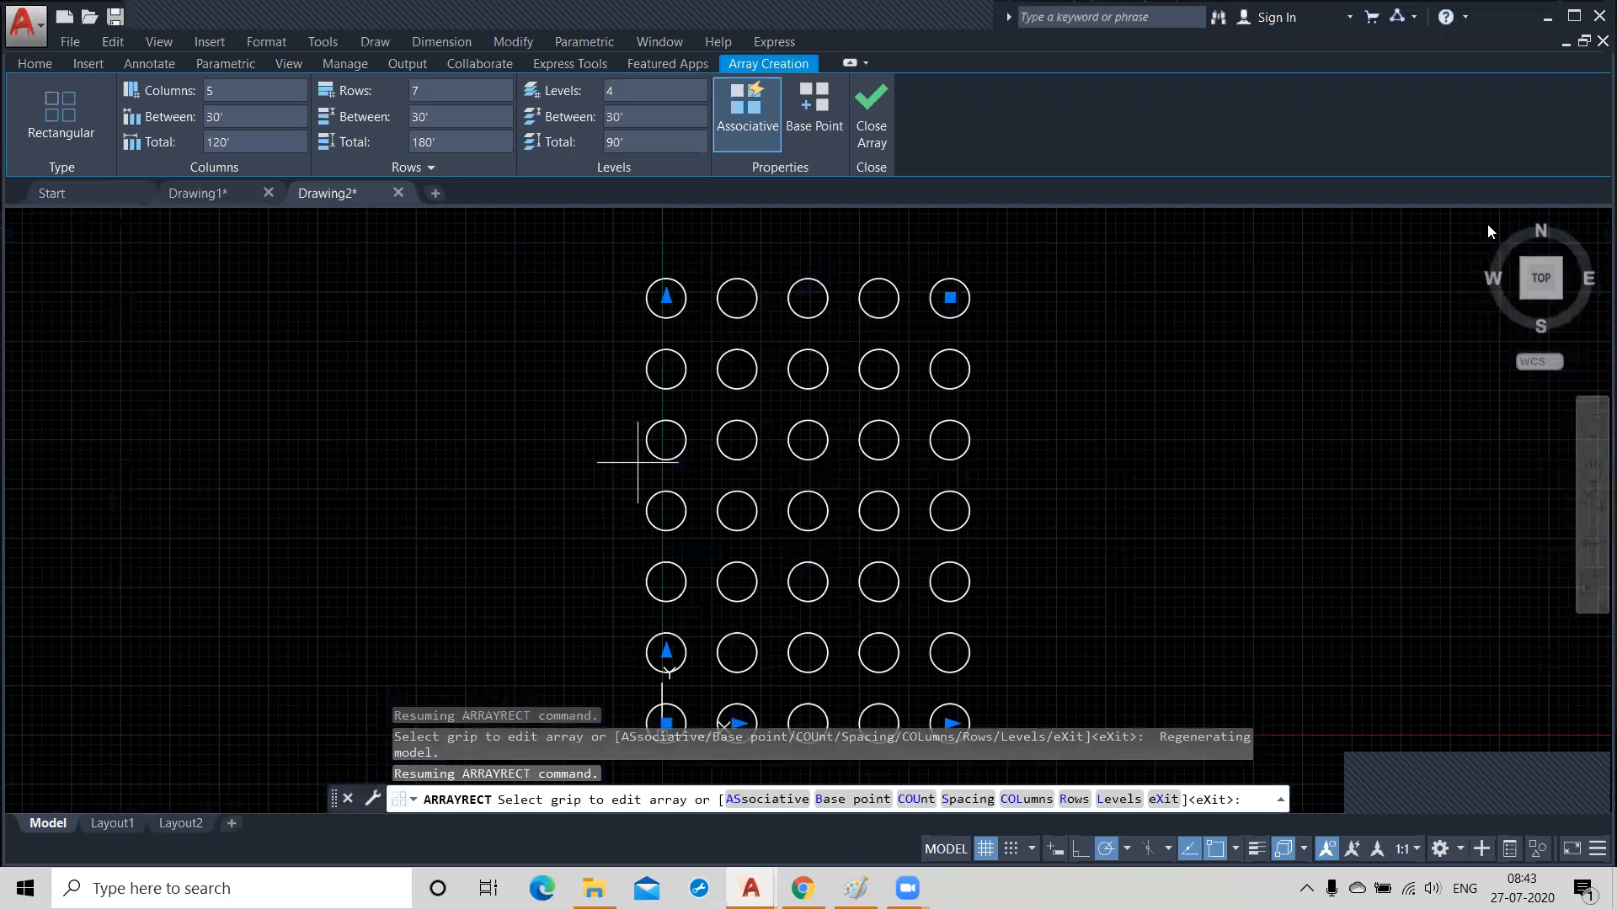
{"action": "middle_click_drag", "start_coordinate": [764, 430], "coordinate": [766, 425]}
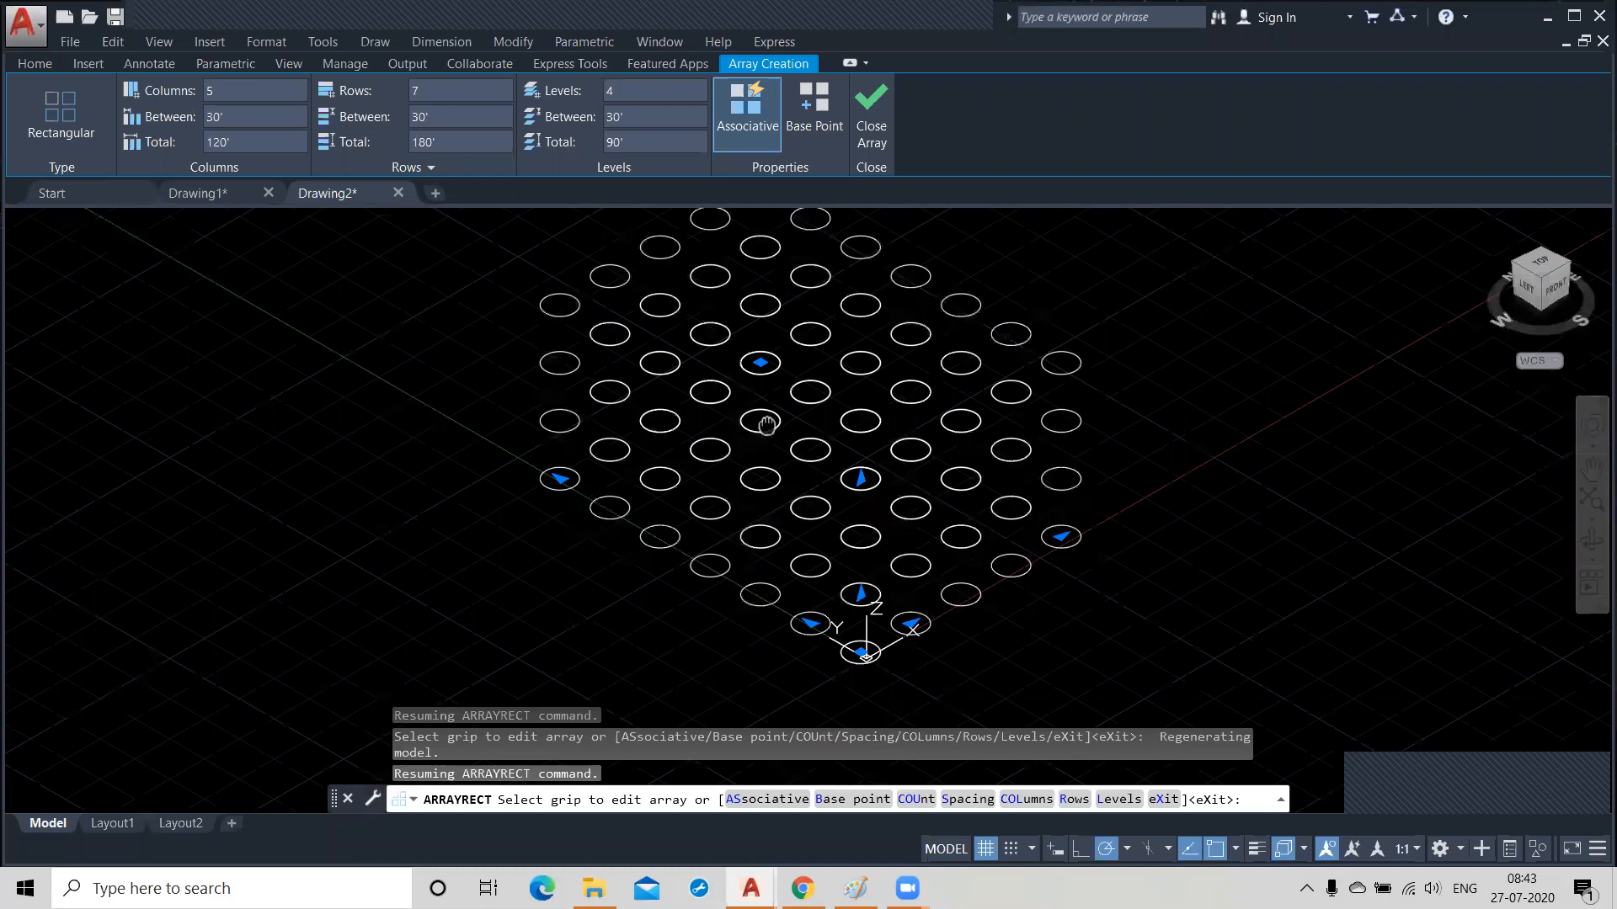
{"action": "middle_click_drag", "start_coordinate": [766, 425], "coordinate": [769, 434]}
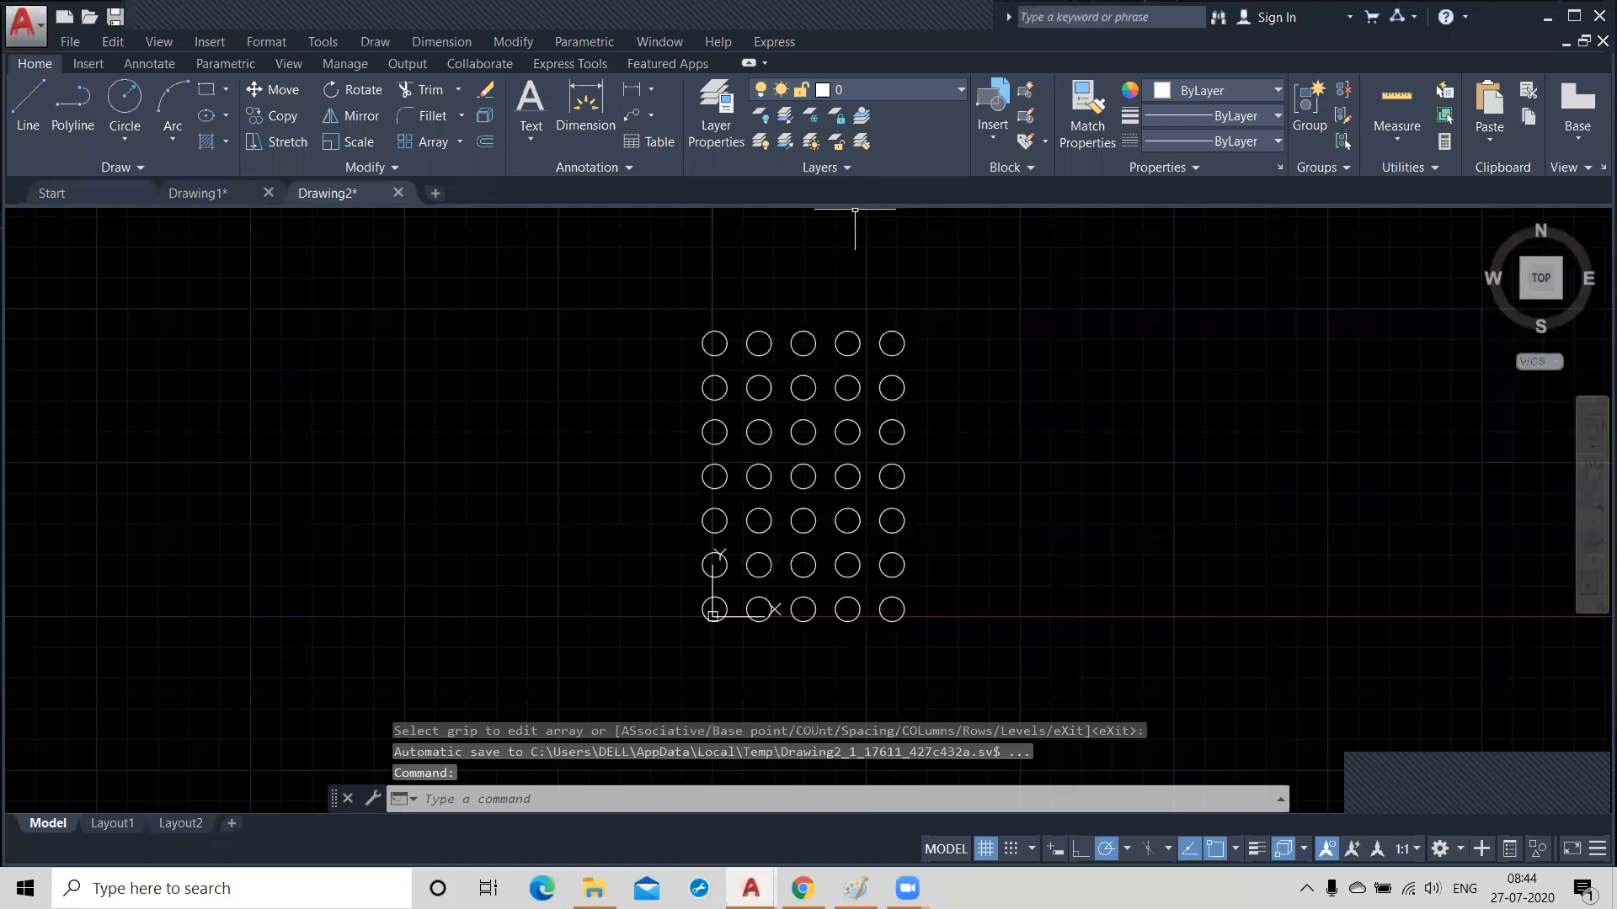
Select the finished circle array to review its column, row and level settings, and close the array editor.
{"action": "middle_click_drag", "start_coordinate": [931, 509], "coordinate": [521, 522]}
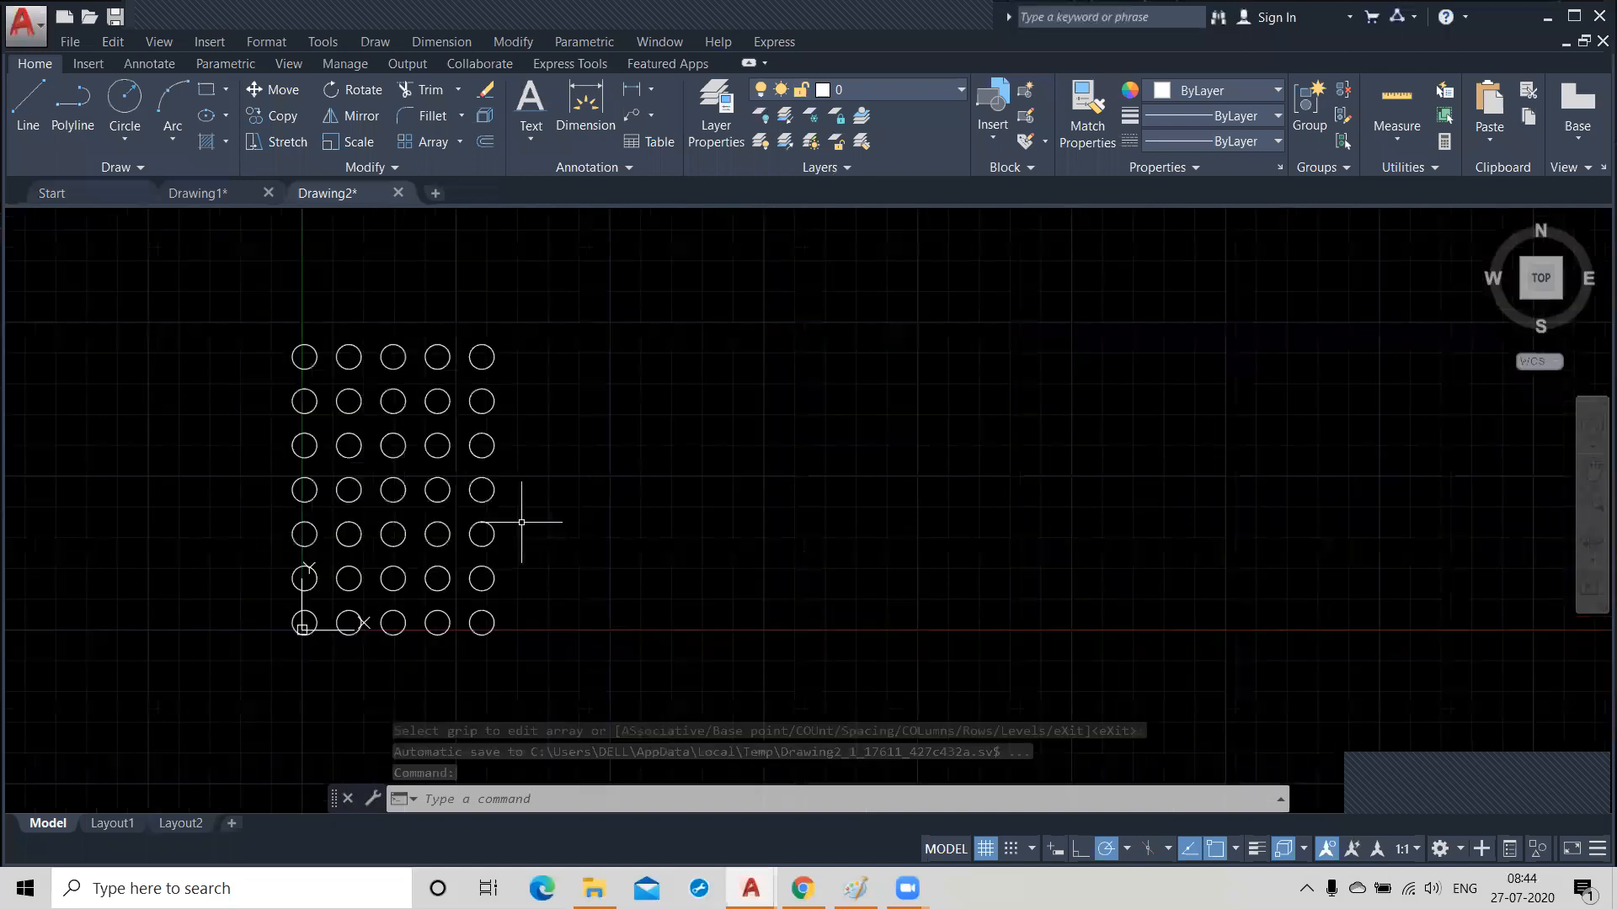
{"action": "left_click", "coordinate": [494, 626]}
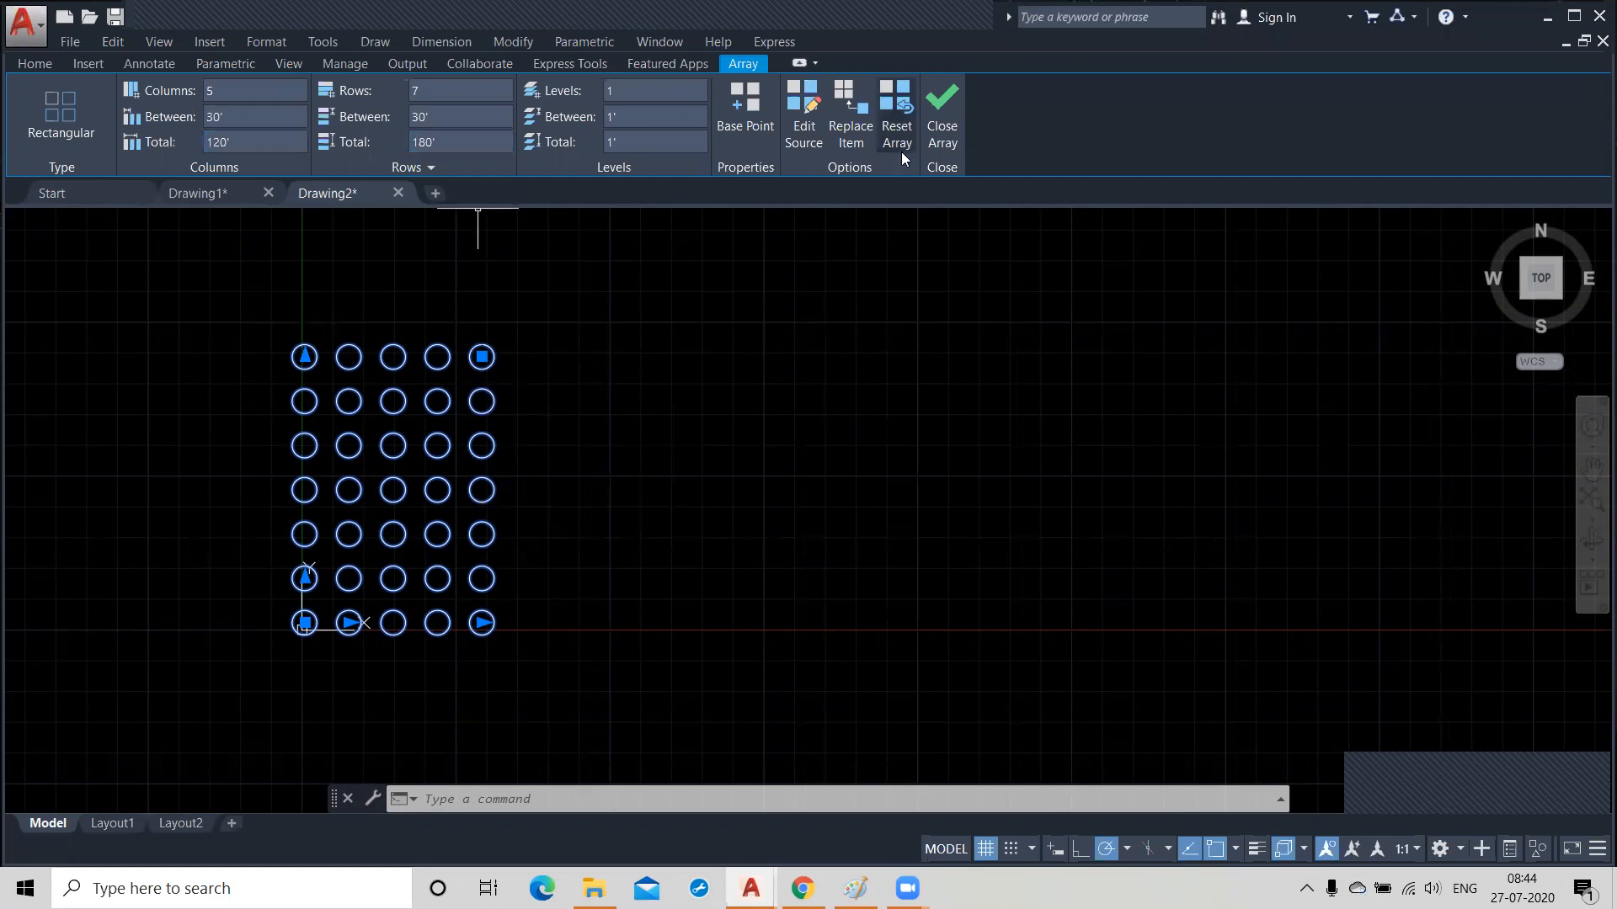
{"action": "left_click", "coordinate": [945, 127]}
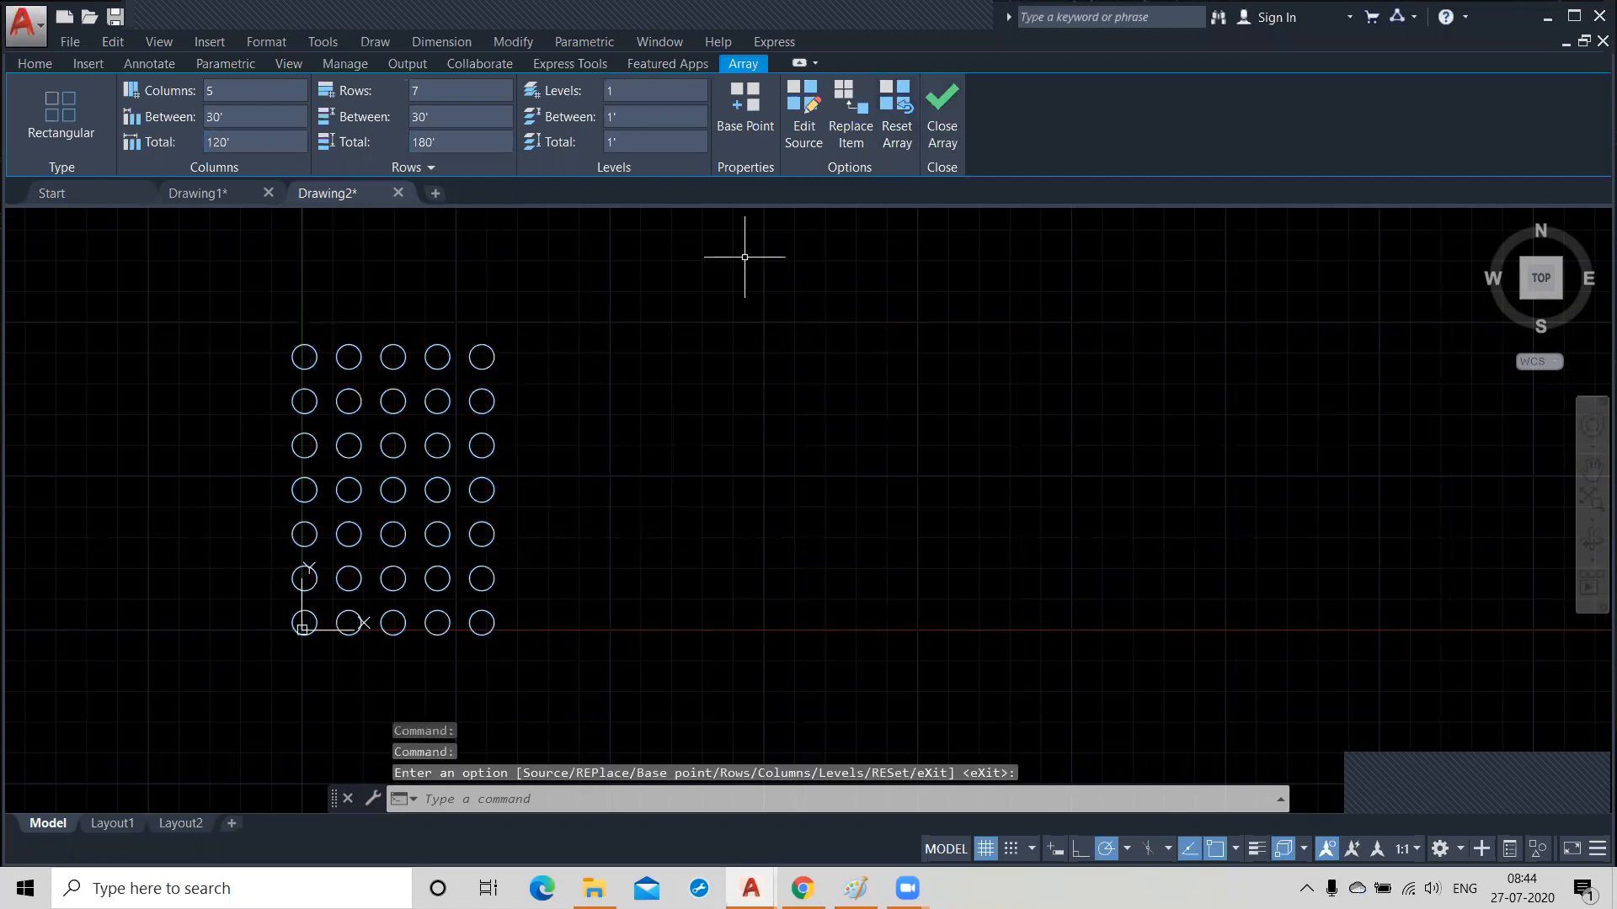
{"action": "left_click", "coordinate": [482, 363]}
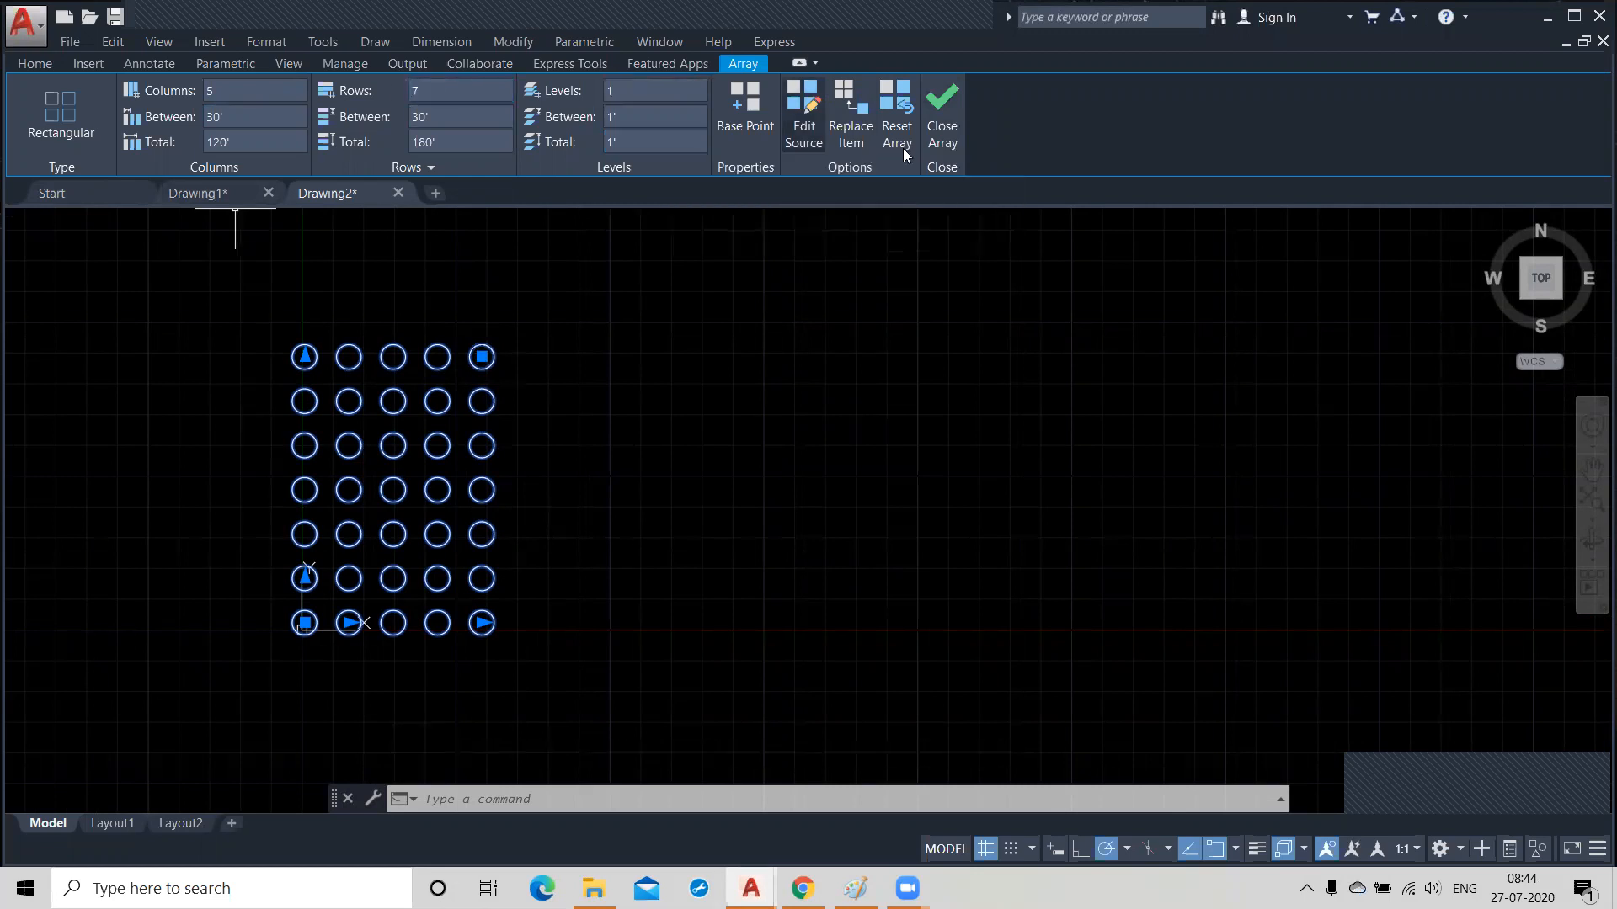
{"action": "left_click", "coordinate": [935, 118]}
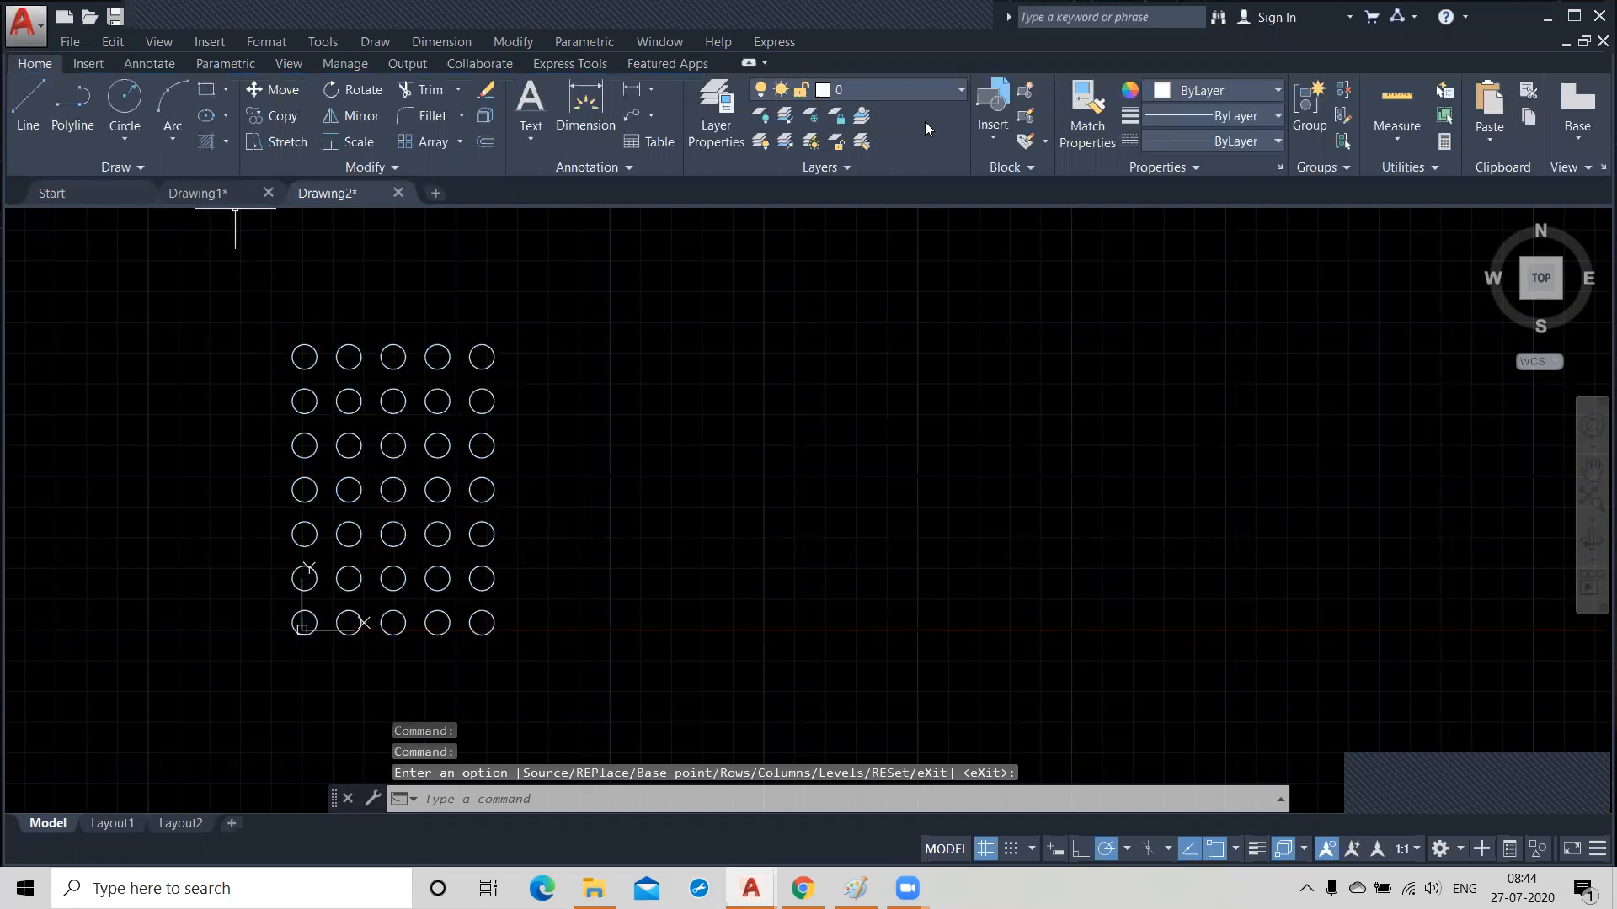
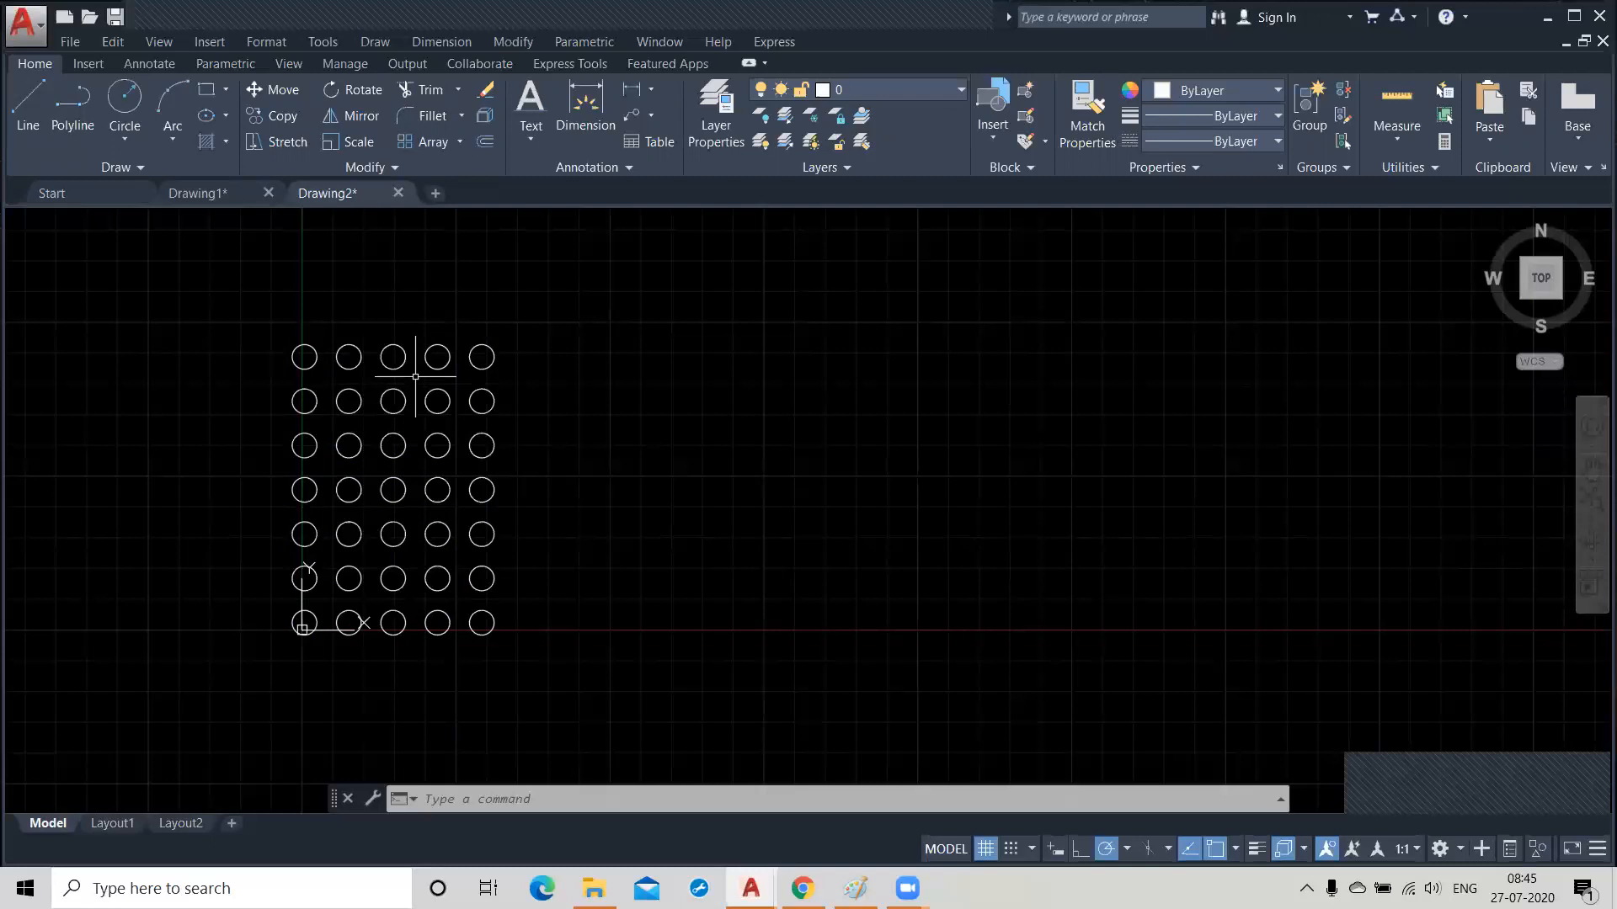
Draw a tall rectangle as a door outline to the east of the circle array.
{"action": "left_click", "coordinate": [207, 89]}
{"action": "left_click", "coordinate": [692, 278]}
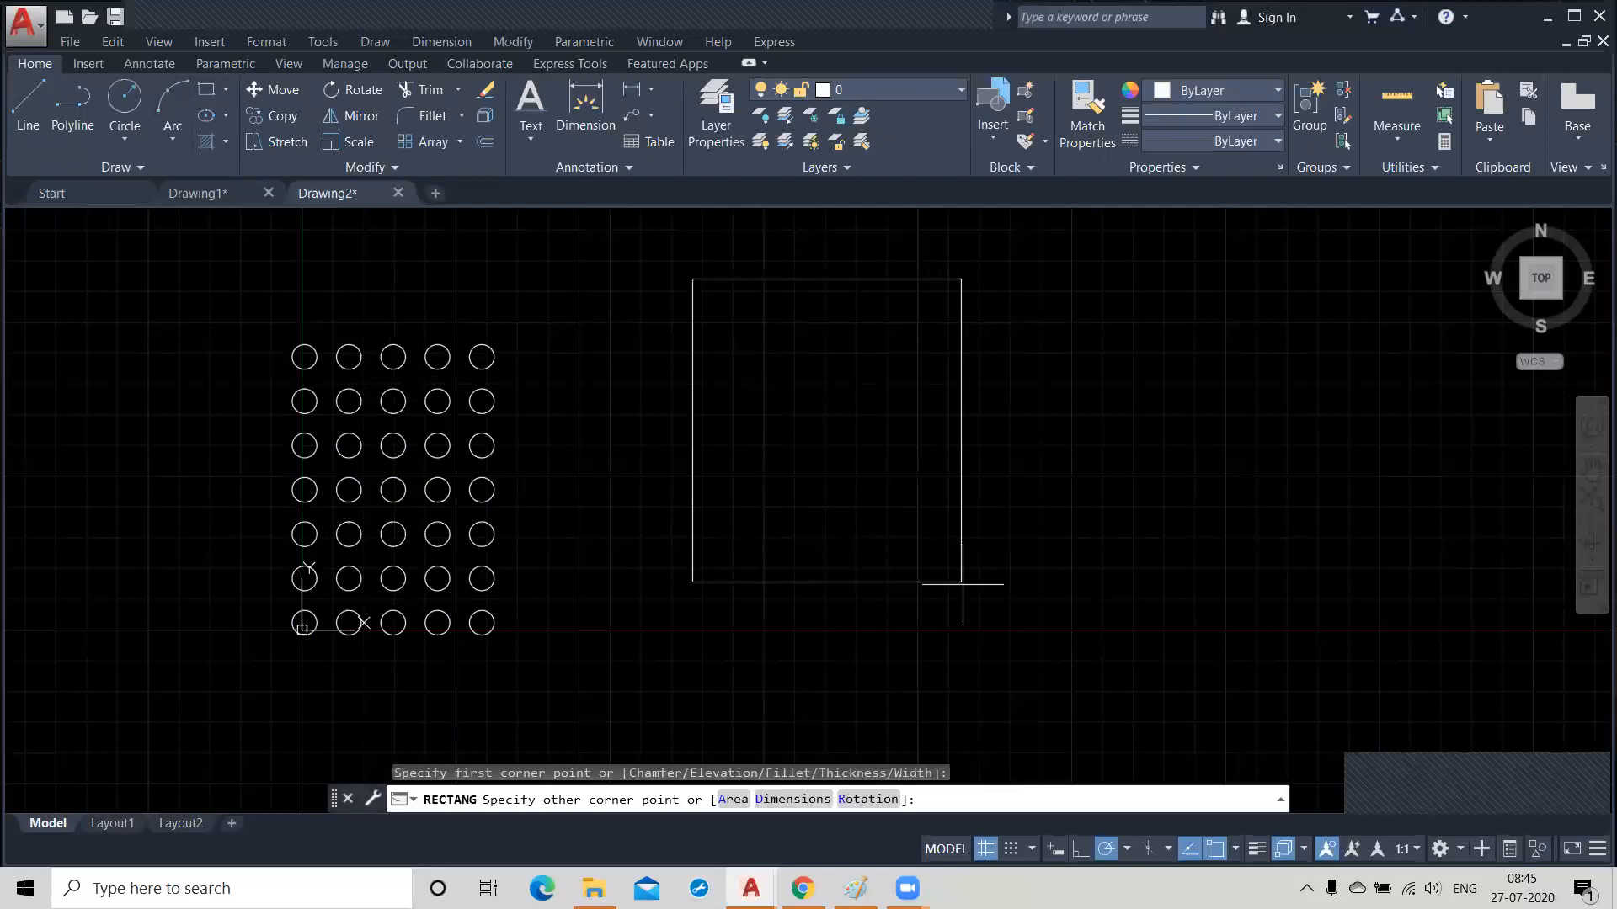
{"action": "left_click", "coordinate": [986, 679]}
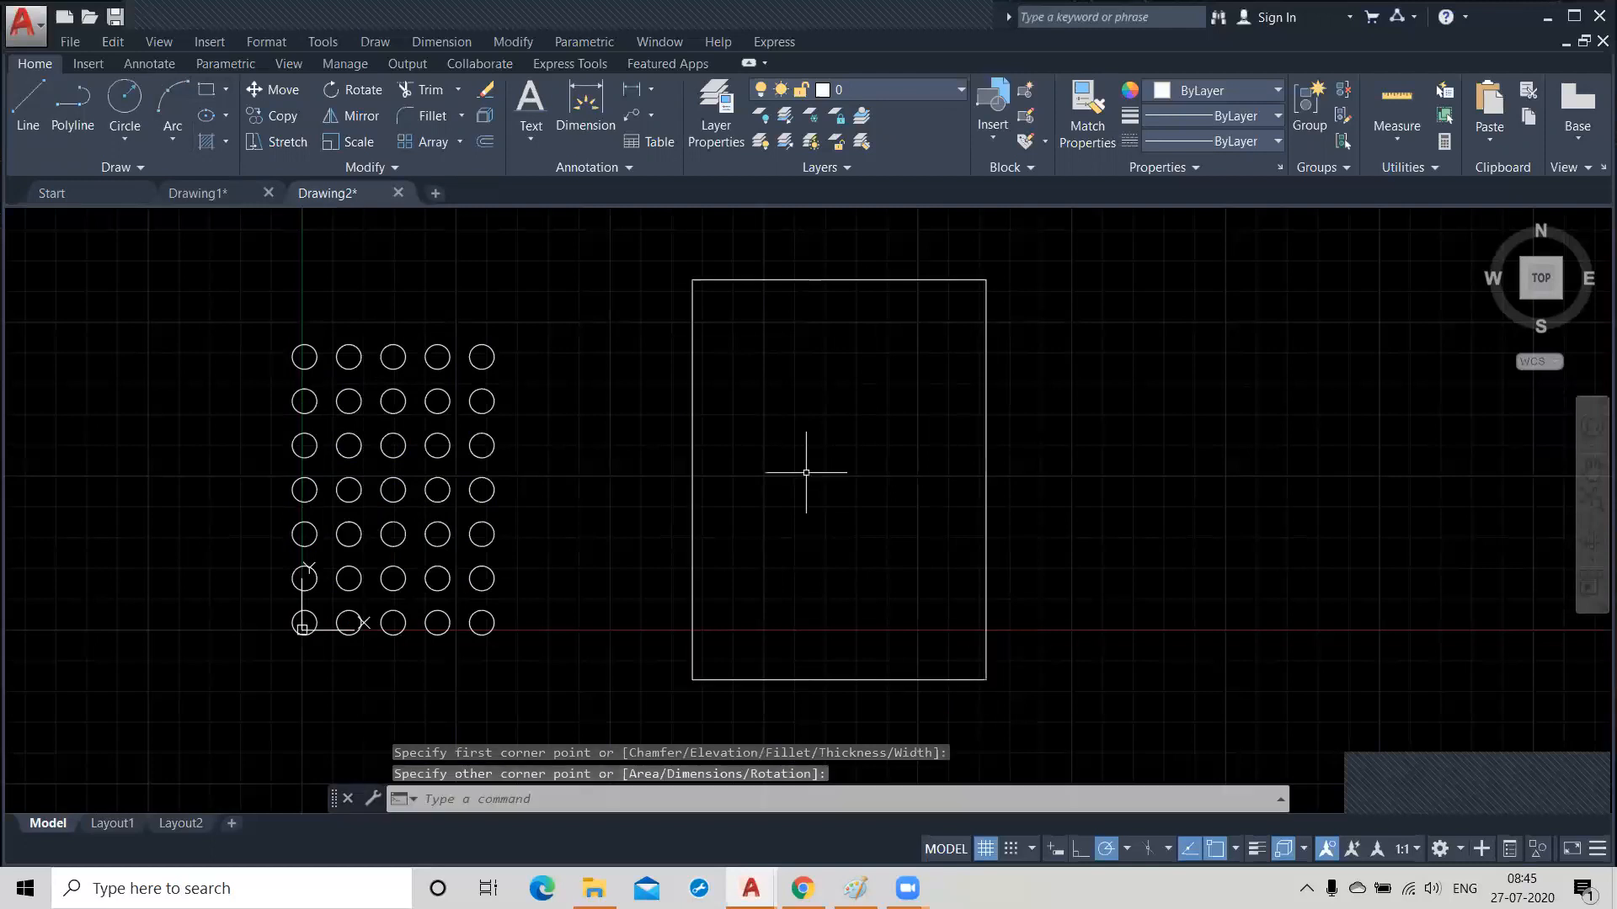
Draw a narrow full-height rectangle down the middle of the door outline and a small panel rectangle in the upper part of its west half.
{"action": "left_click", "coordinate": [207, 89]}
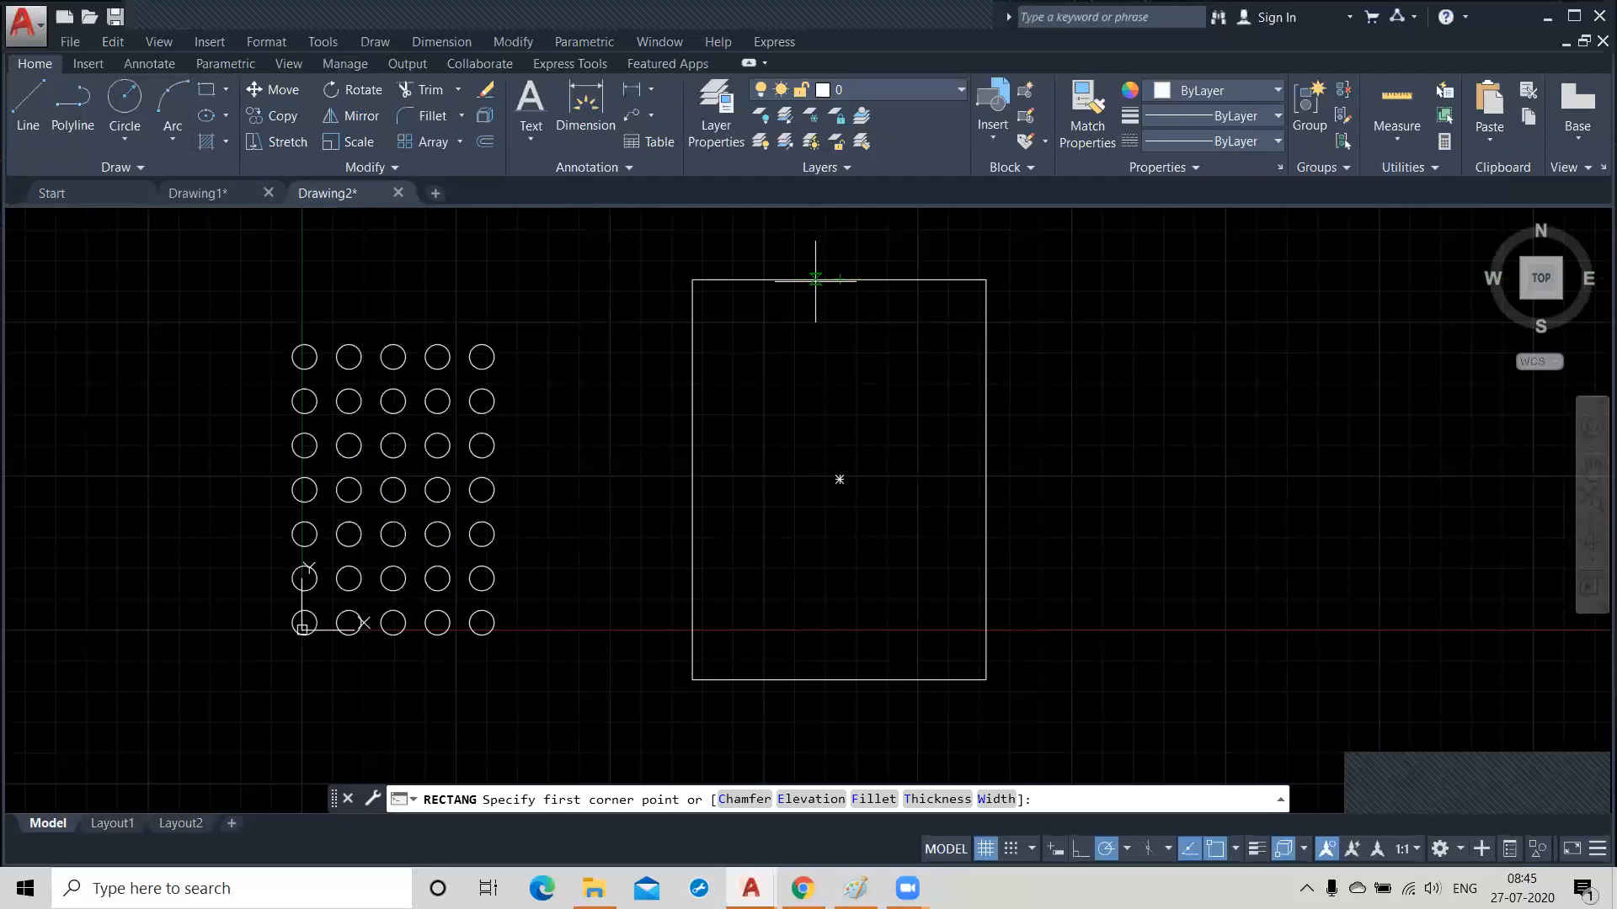
{"action": "scroll", "coordinate": [818, 278], "scroll_direction": "up", "scroll_amount": 2}
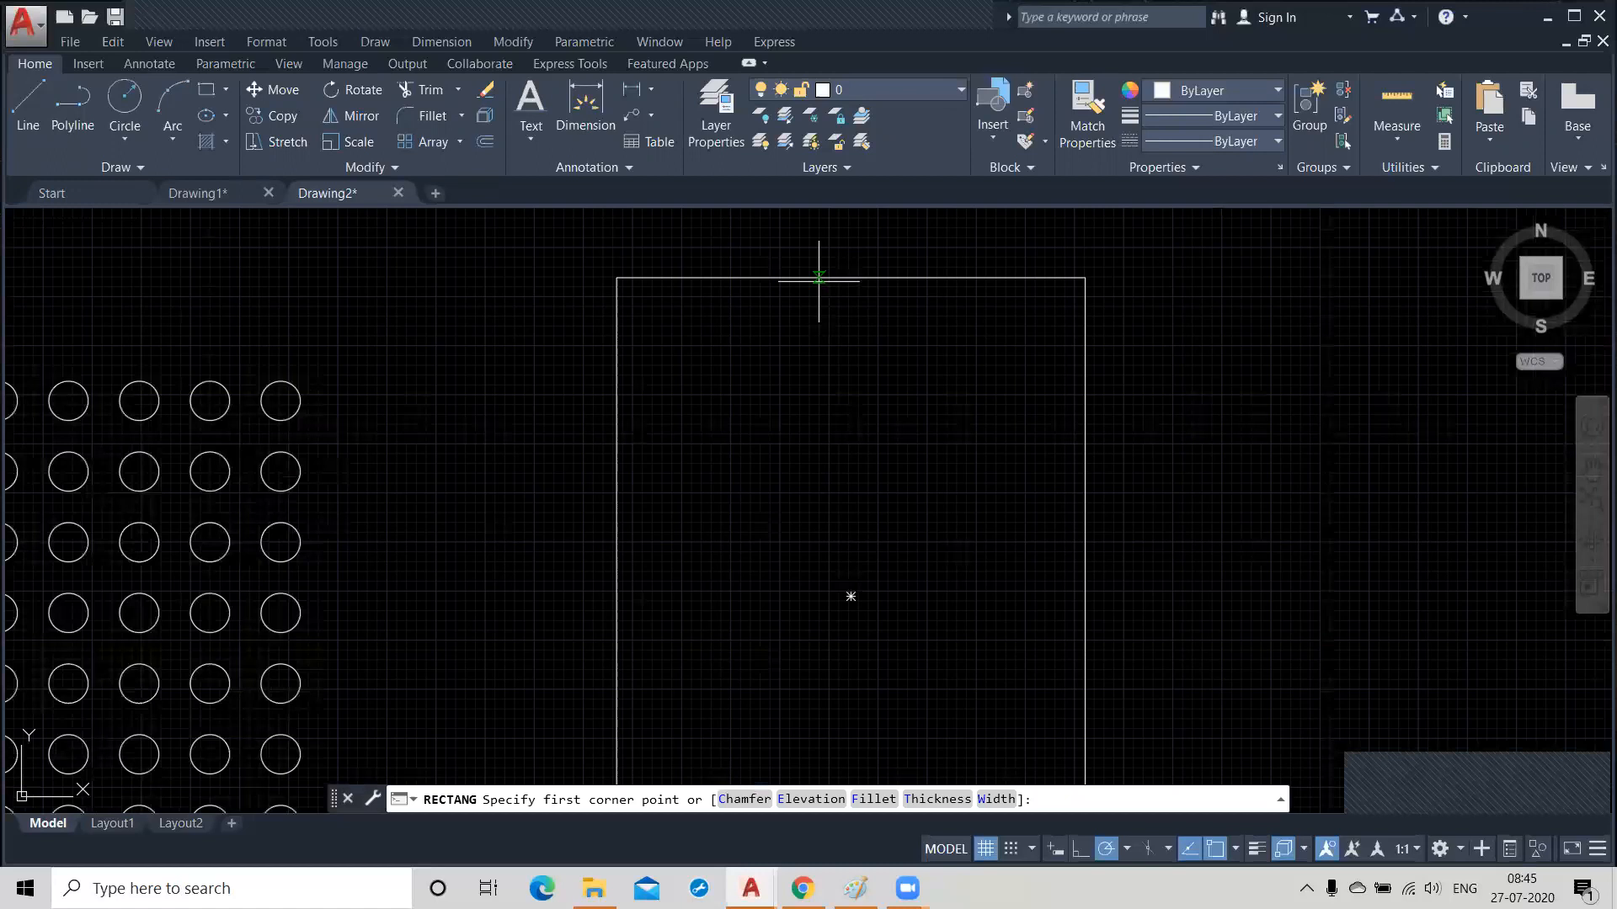
{"action": "left_click", "coordinate": [819, 278]}
{"action": "scroll", "coordinate": [825, 506], "scroll_direction": "down", "scroll_amount": 6}
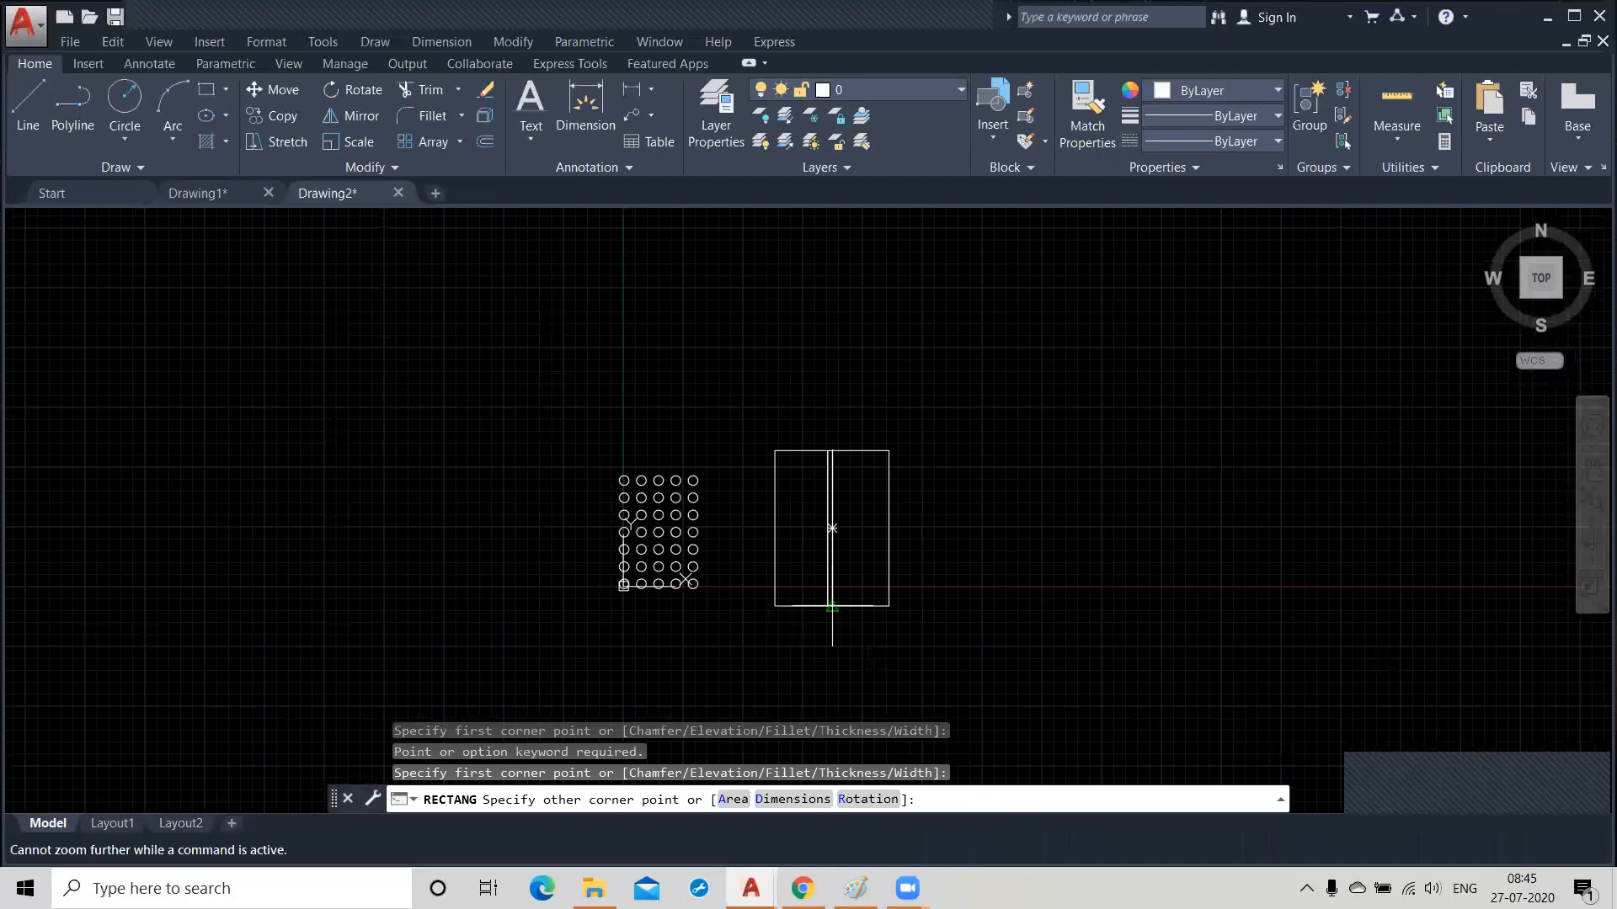
{"action": "scroll", "coordinate": [800, 505], "scroll_direction": "up", "scroll_amount": 6}
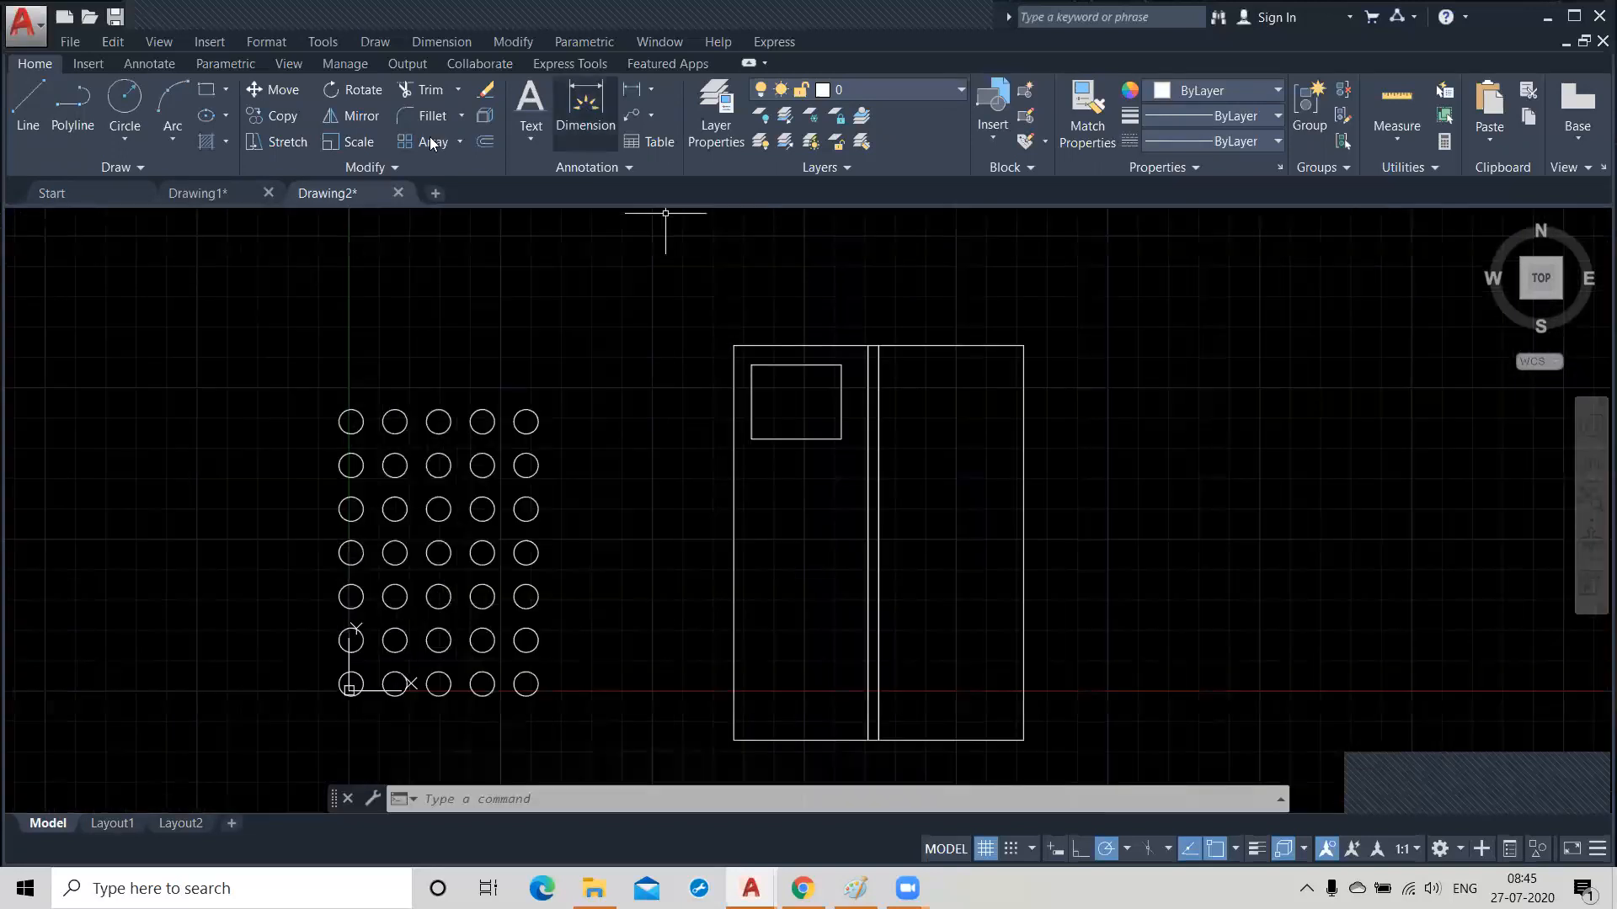
Create a rectangular array of the small door panel with 2 columns.
{"action": "left_click", "coordinate": [431, 144]}
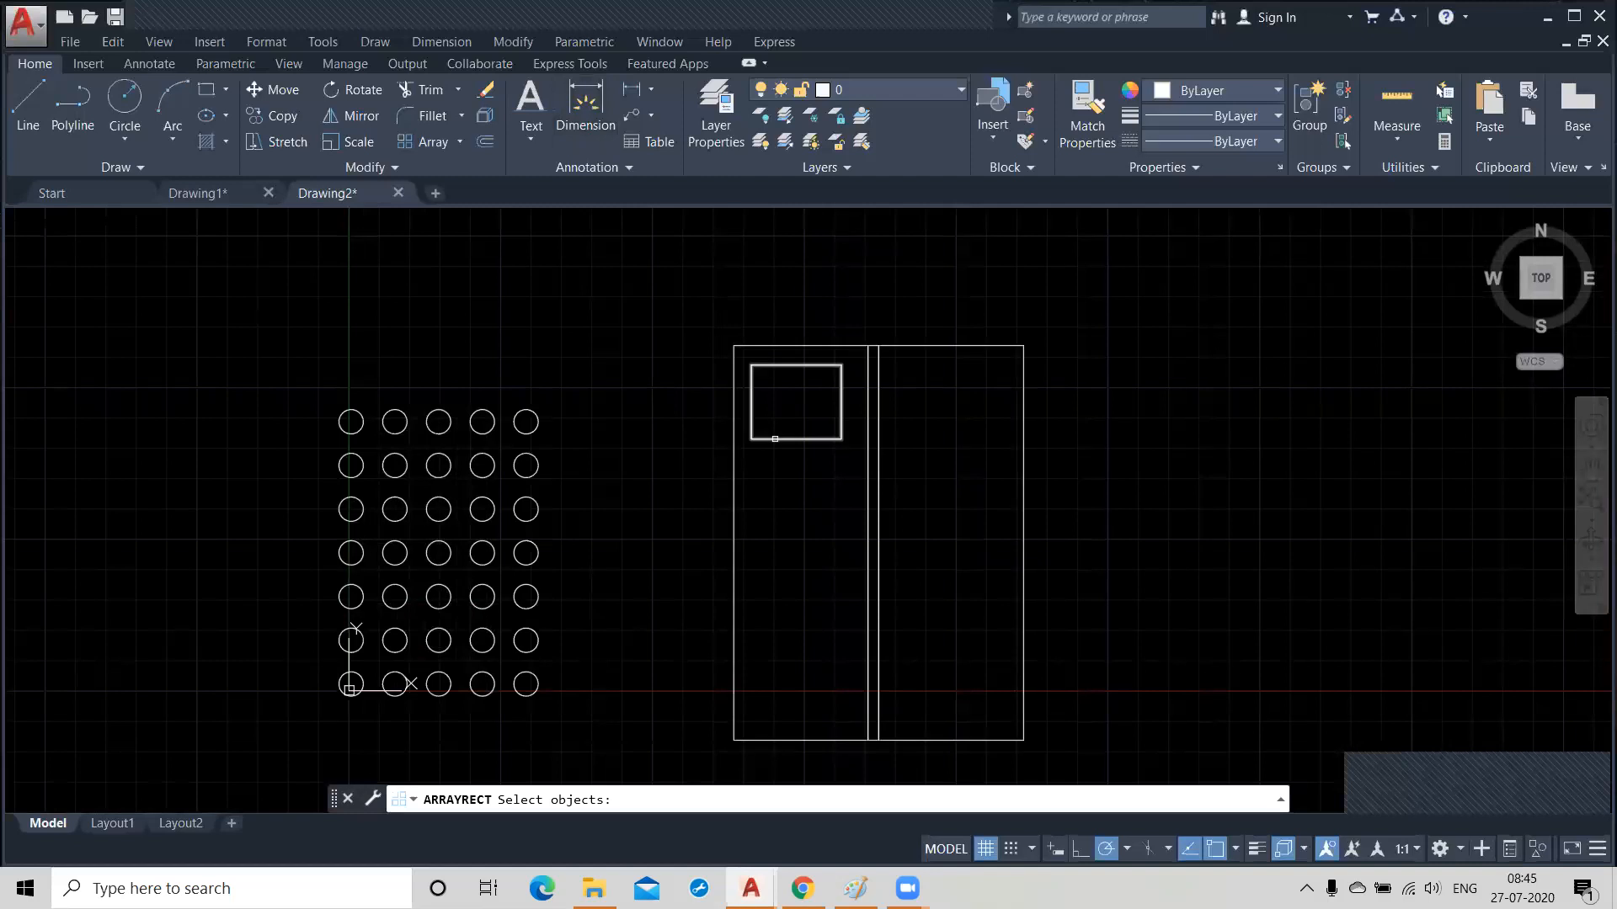
{"action": "left_click", "coordinate": [775, 439]}
{"action": "key", "text": "Return"}
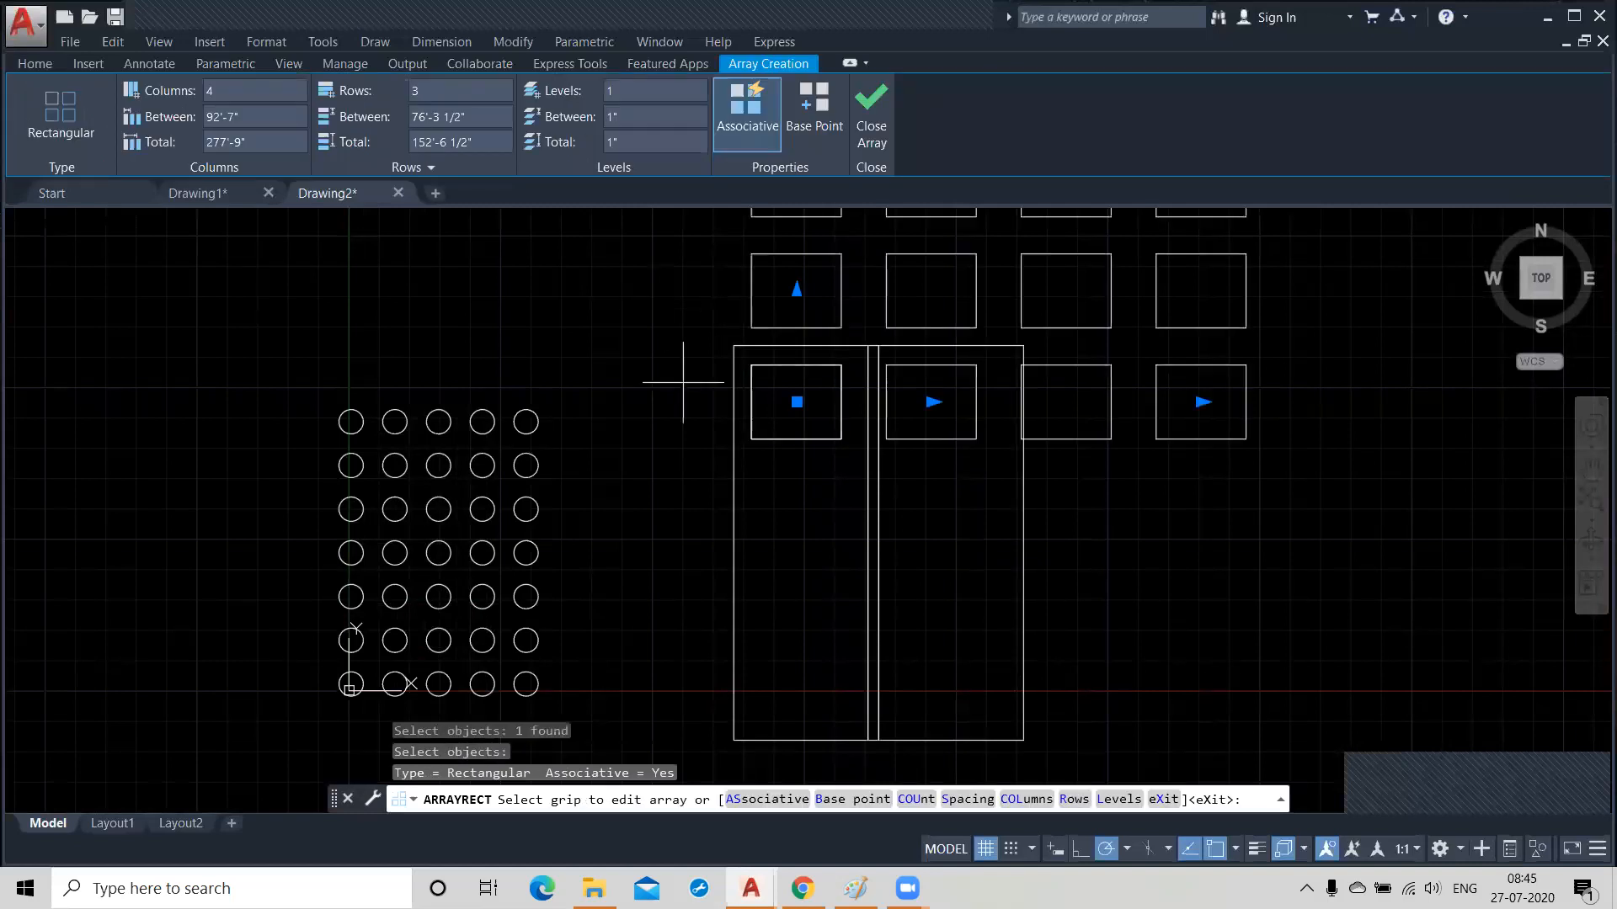
{"action": "scroll", "coordinate": [686, 389], "scroll_direction": "down", "scroll_amount": 2}
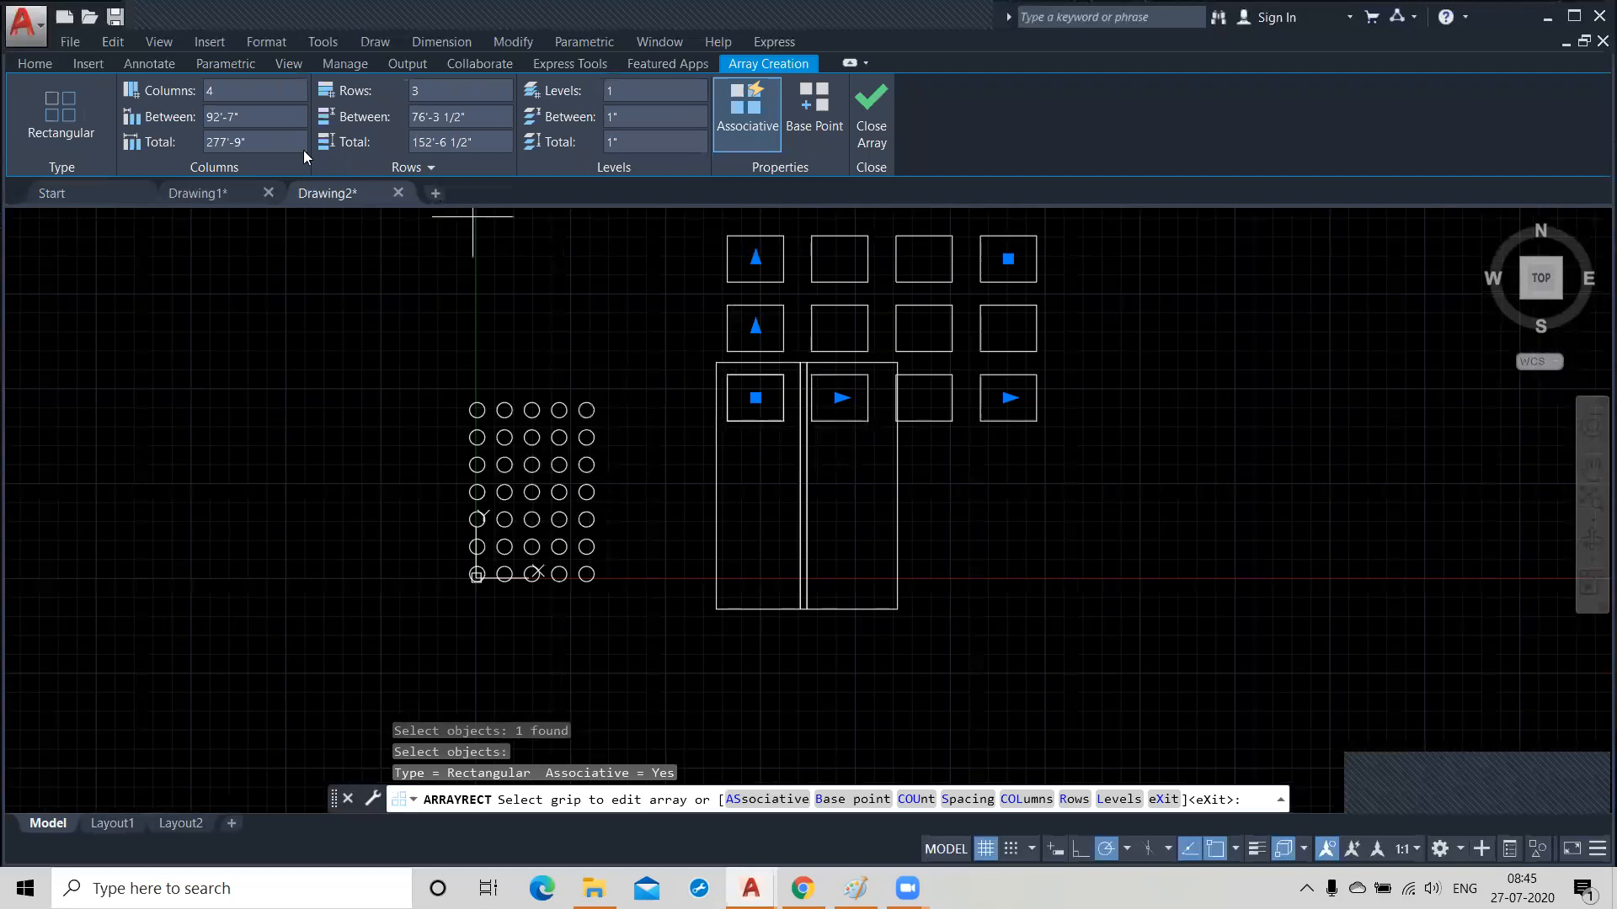
{"action": "left_click", "coordinate": [234, 93]}
{"action": "left_click_drag", "start_coordinate": [234, 96], "coordinate": [173, 95]}
{"action": "type", "text": "2"}
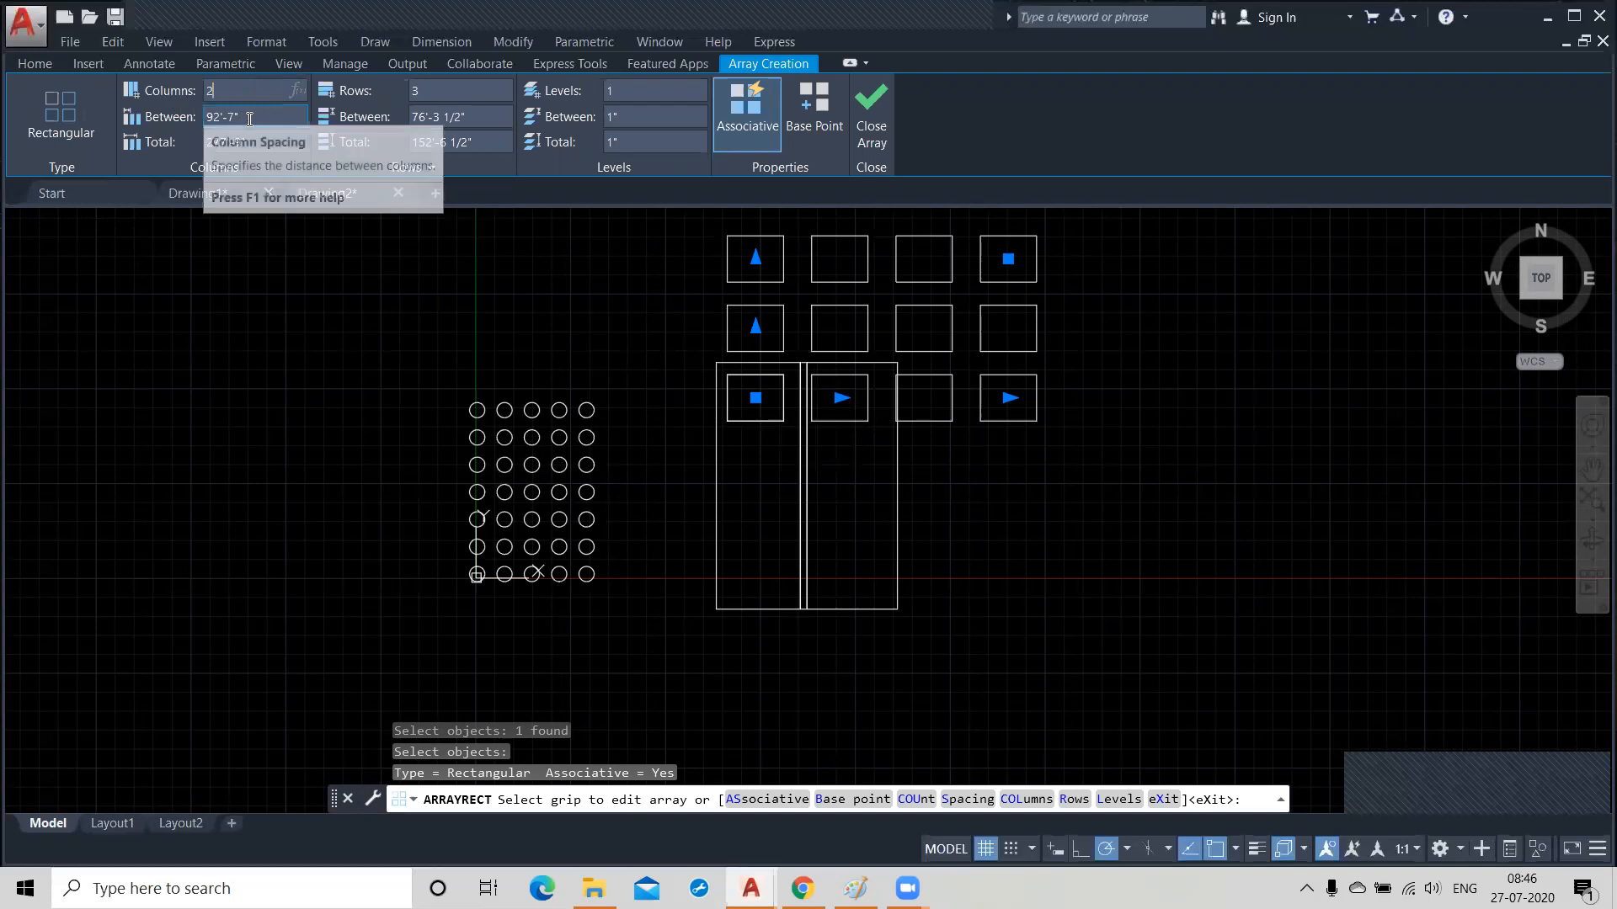
{"action": "key", "text": "Return"}
{"action": "left_click", "coordinate": [429, 90]}
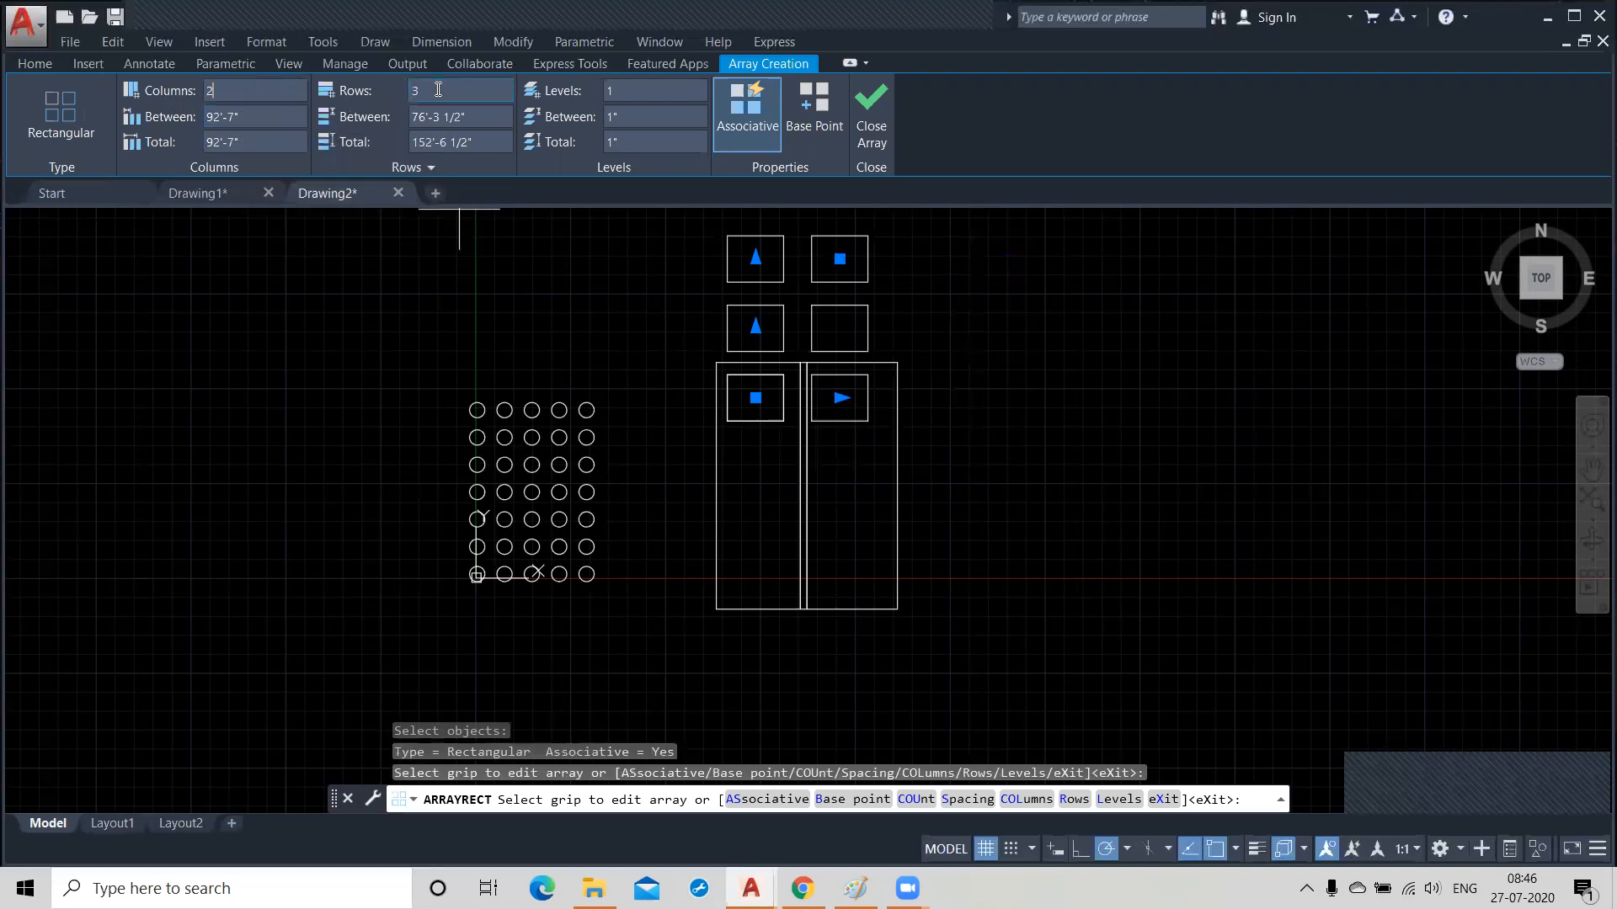
{"action": "left_click_drag", "start_coordinate": [386, 90], "coordinate": [380, 90]}
Try a spacing of -92' between the columns of the door panel array.
{"action": "left_click", "coordinate": [186, 116]}
{"action": "type", "text": "-92"}
{"action": "key", "text": "Return"}
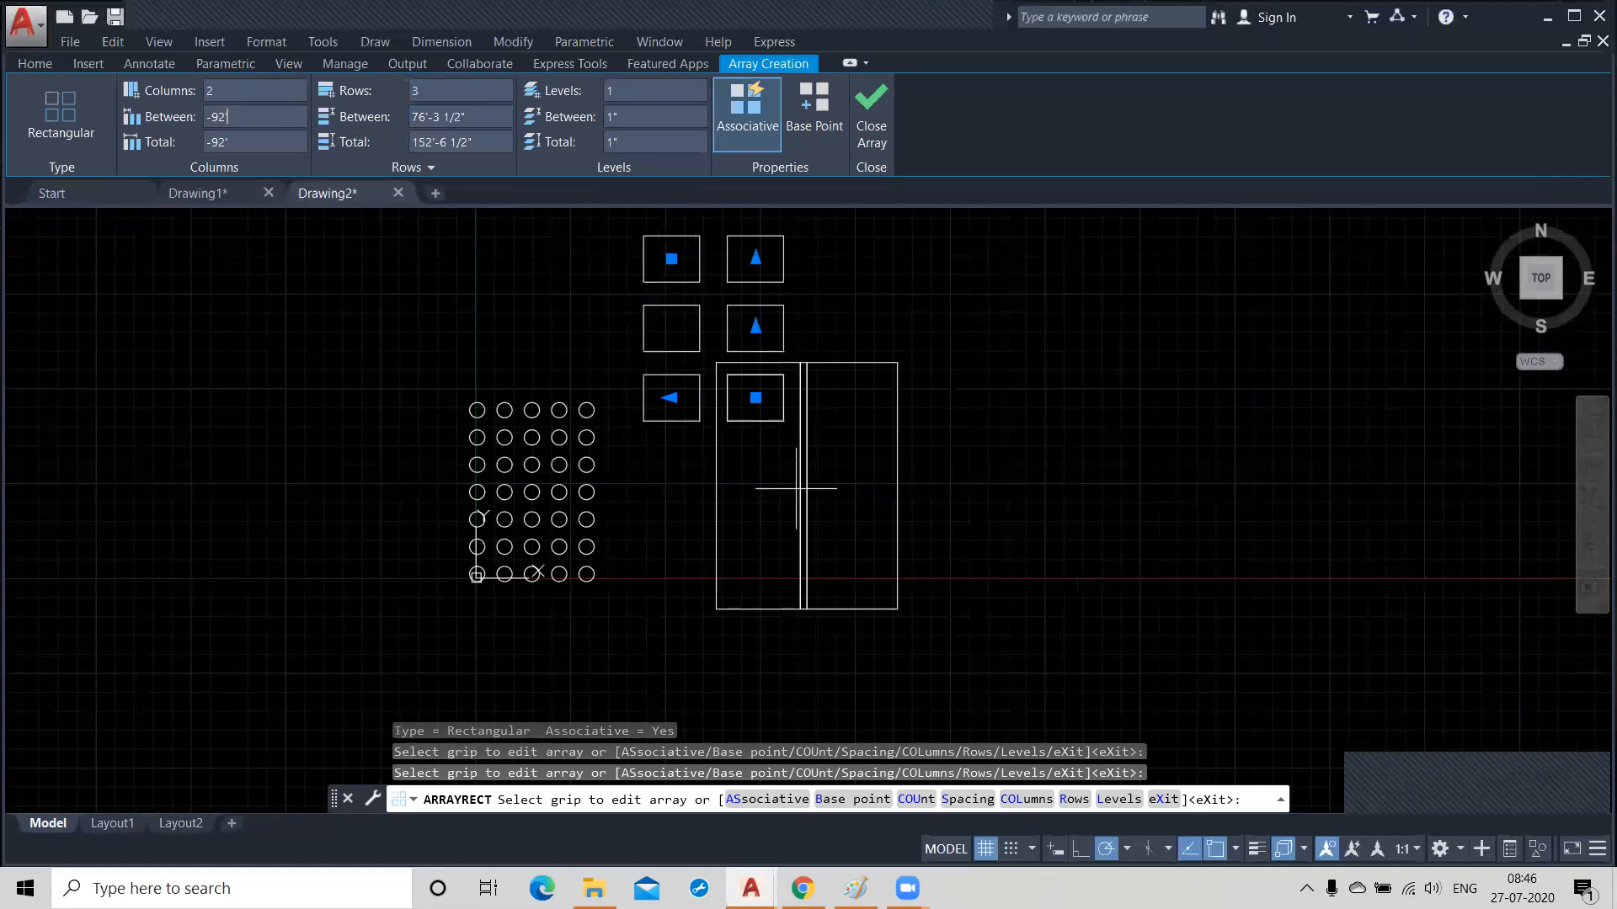
Set the spacing between the rows of the door panel array to -75'.
{"action": "left_click", "coordinate": [459, 116]}
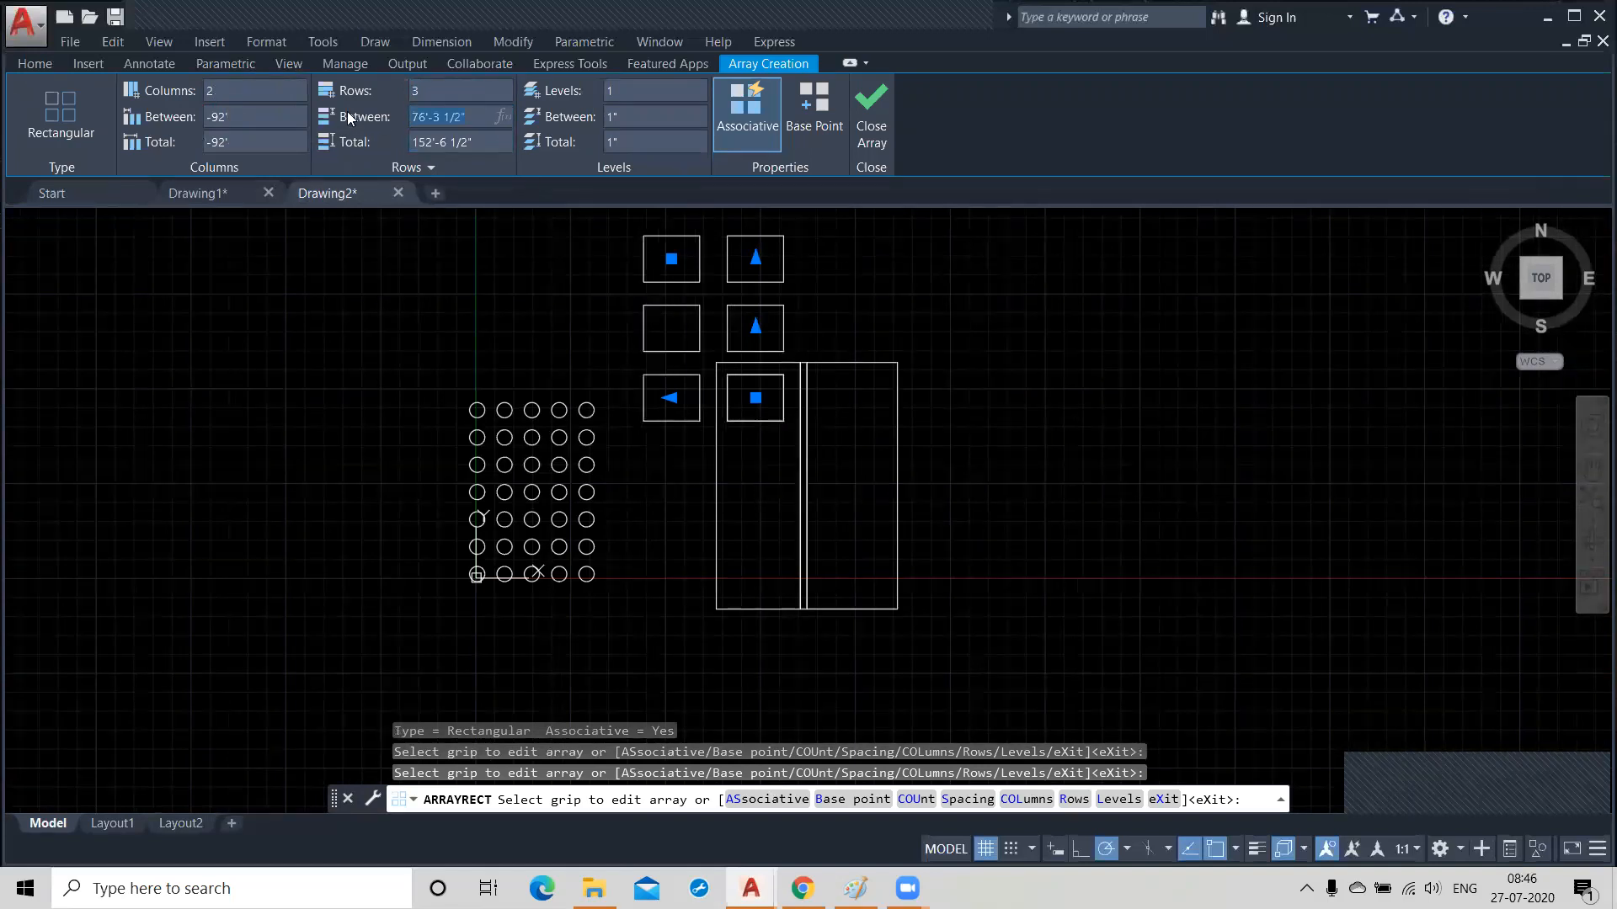
{"action": "type", "text": "-75"}
{"action": "key", "text": "Return"}
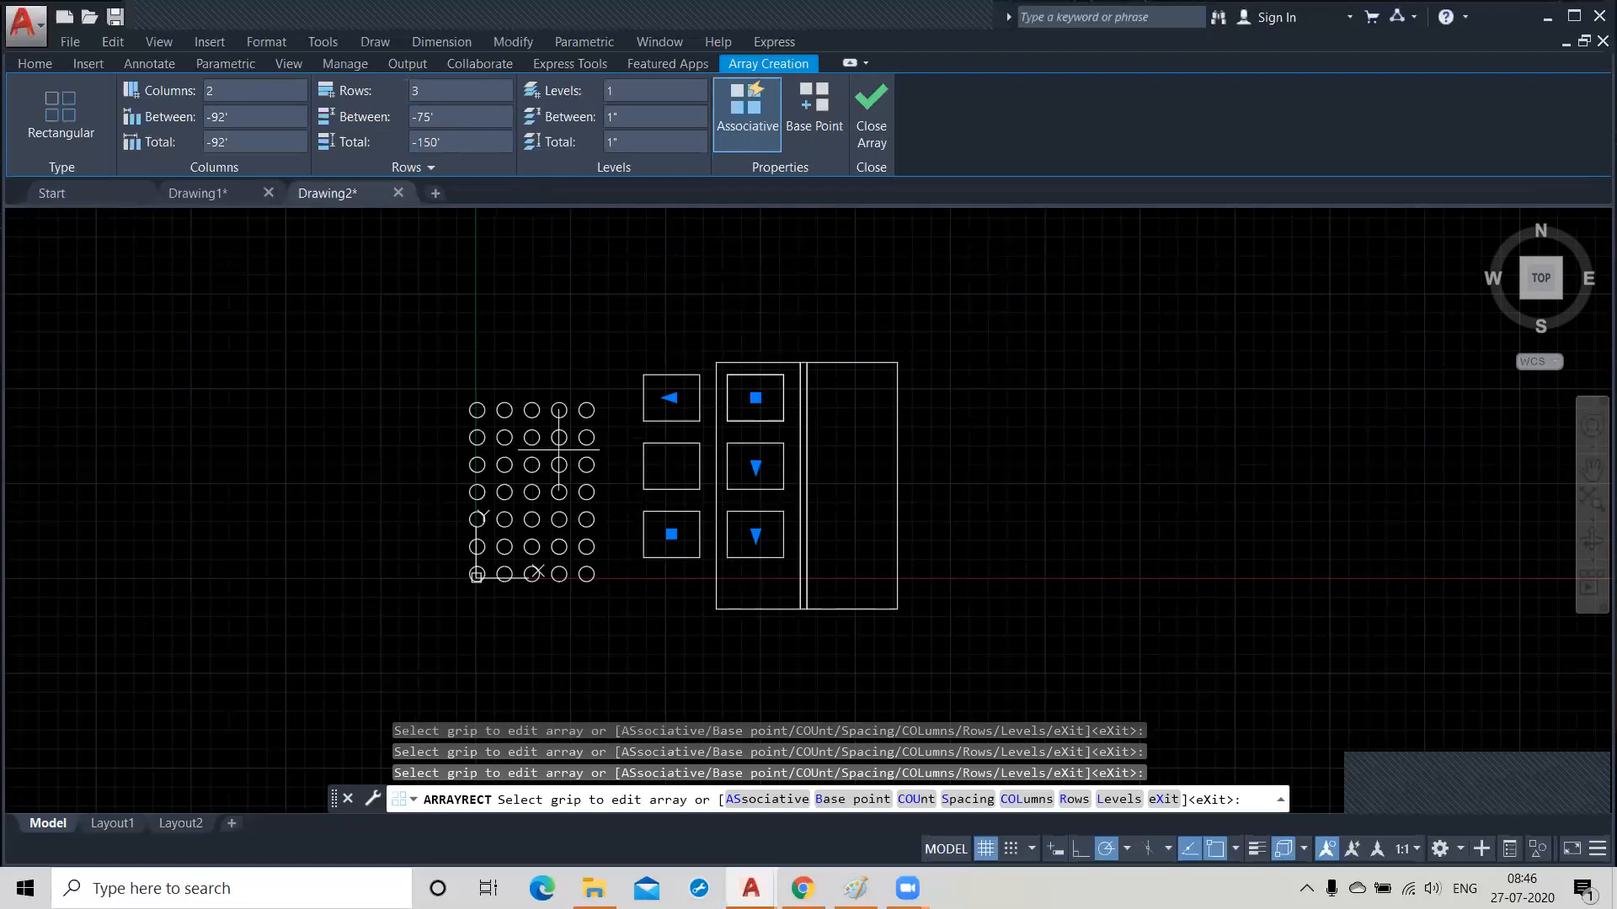
Try column spacings of 92' and 96' for the door panel array.
{"action": "left_click", "coordinate": [257, 111]}
{"action": "type", "text": "9"}
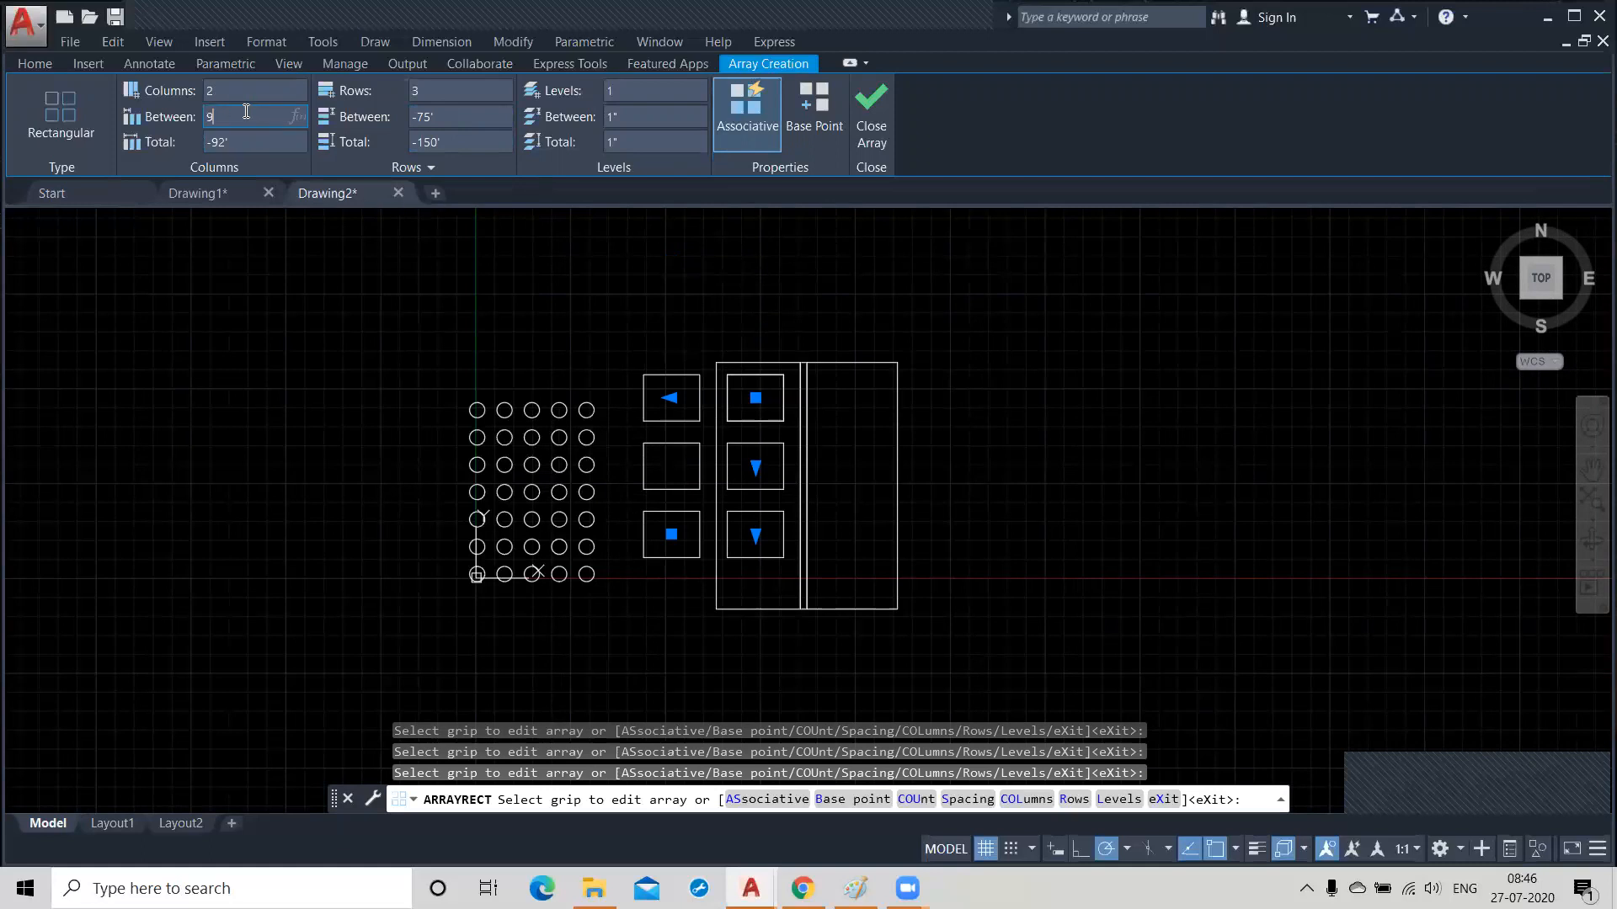
{"action": "type", "text": "2"}
{"action": "key", "text": "Tab"}
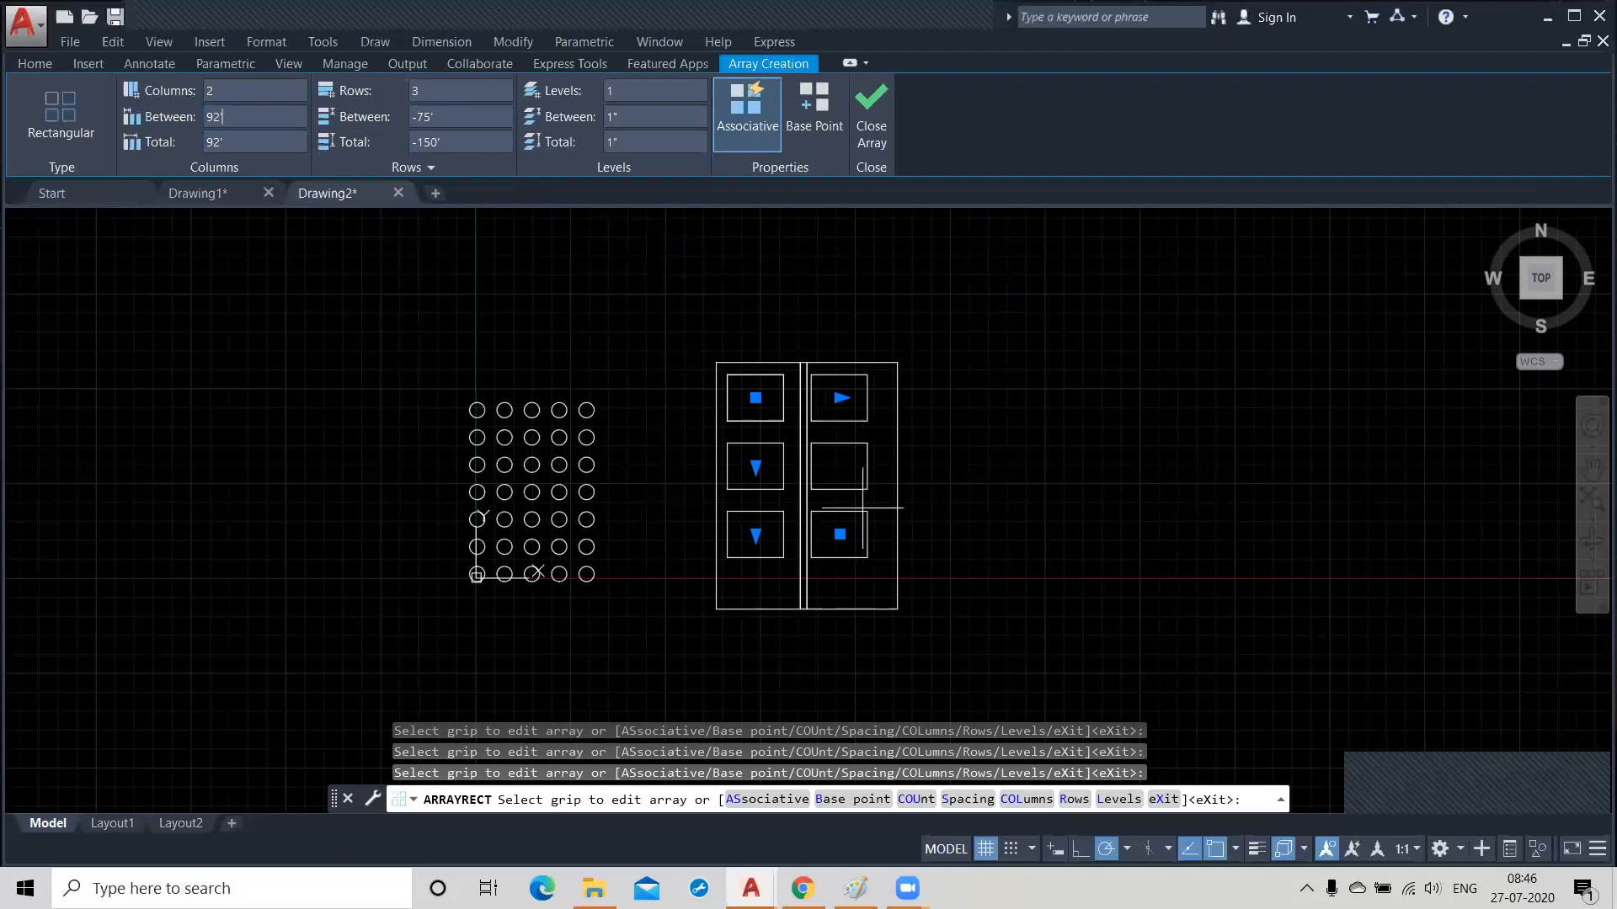
{"action": "left_click", "coordinate": [445, 116]}
{"action": "left_click", "coordinate": [237, 116]}
{"action": "key", "text": "Return"}
Set the spacing between the door panel array's columns to 100' and finish the array.
{"action": "left_click", "coordinate": [237, 116]}
{"action": "type", "text": "100"}
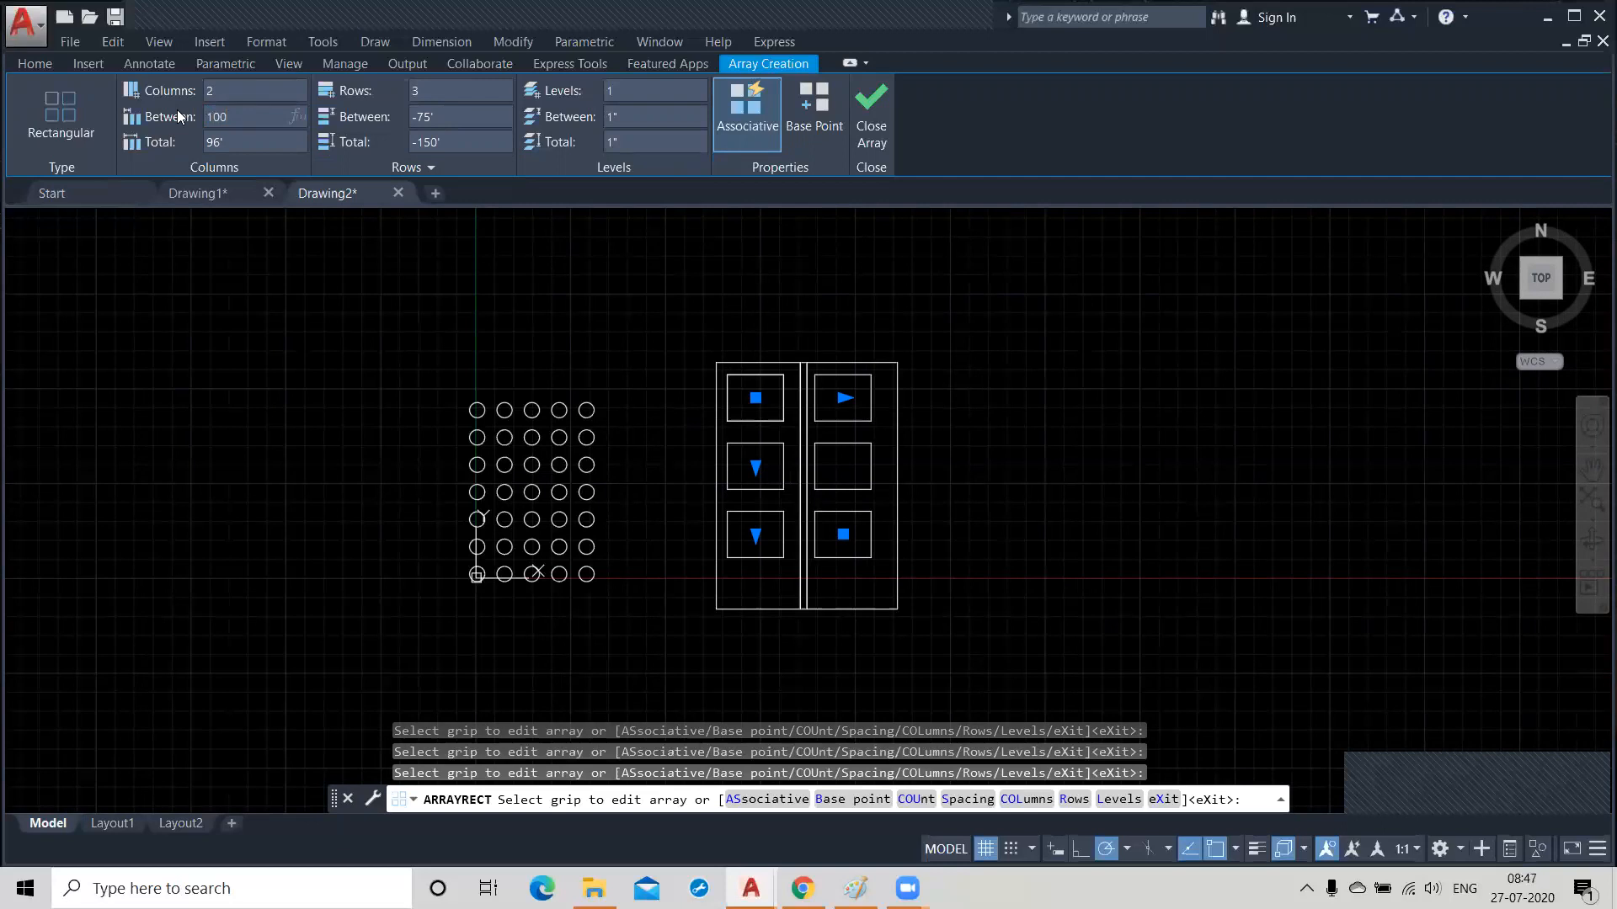
{"action": "key", "text": "Return"}
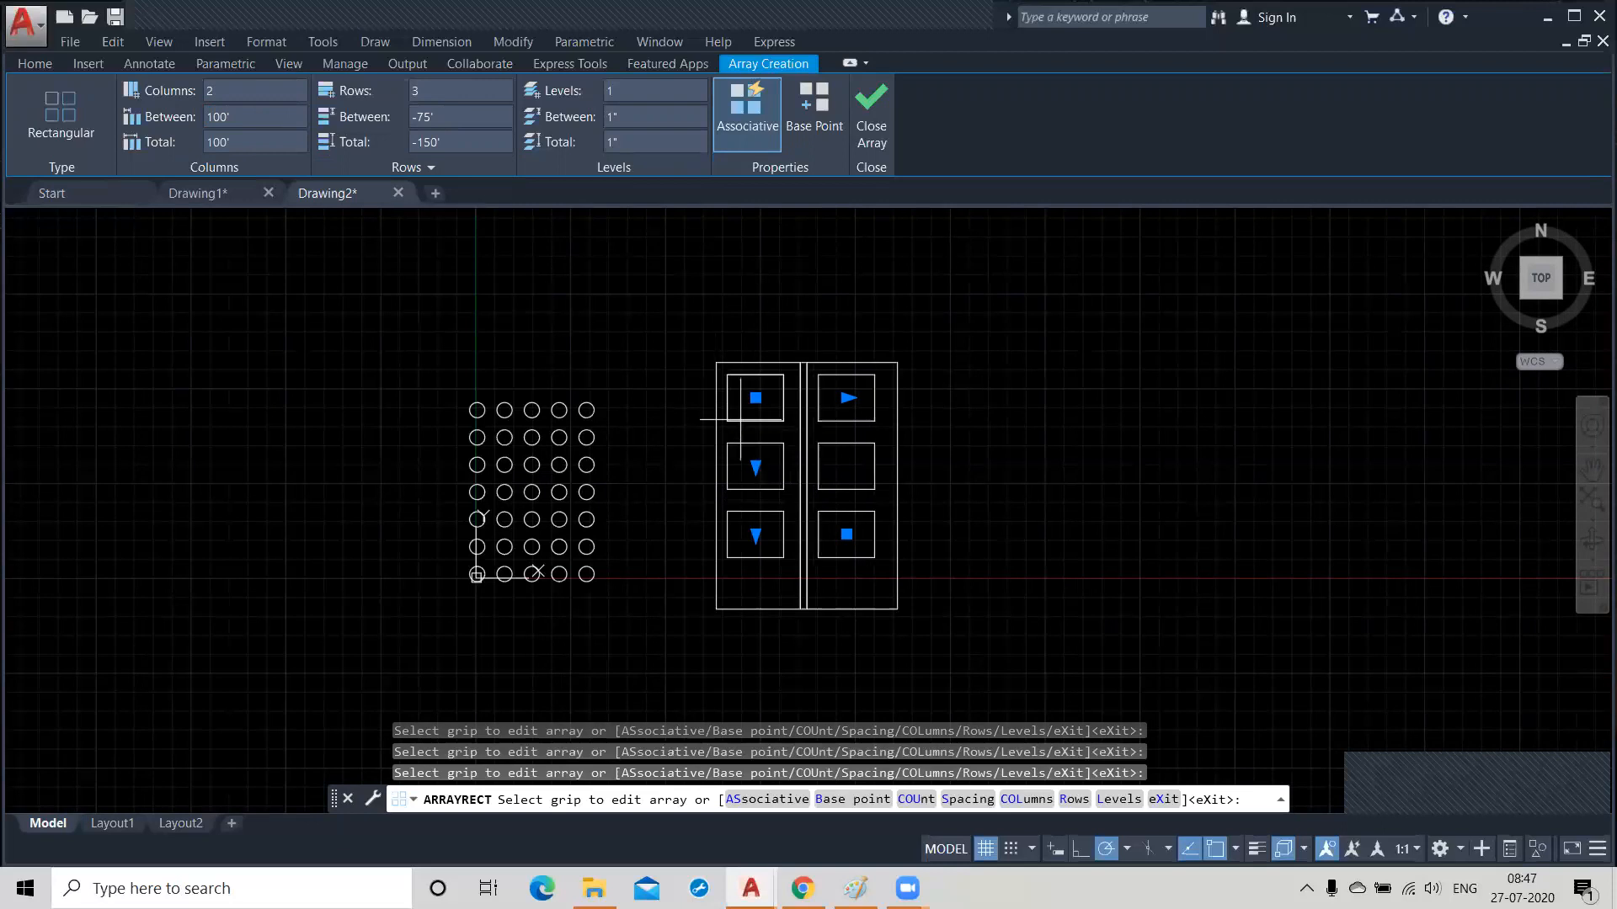
{"action": "scroll", "coordinate": [685, 380], "scroll_direction": "up", "scroll_amount": 4}
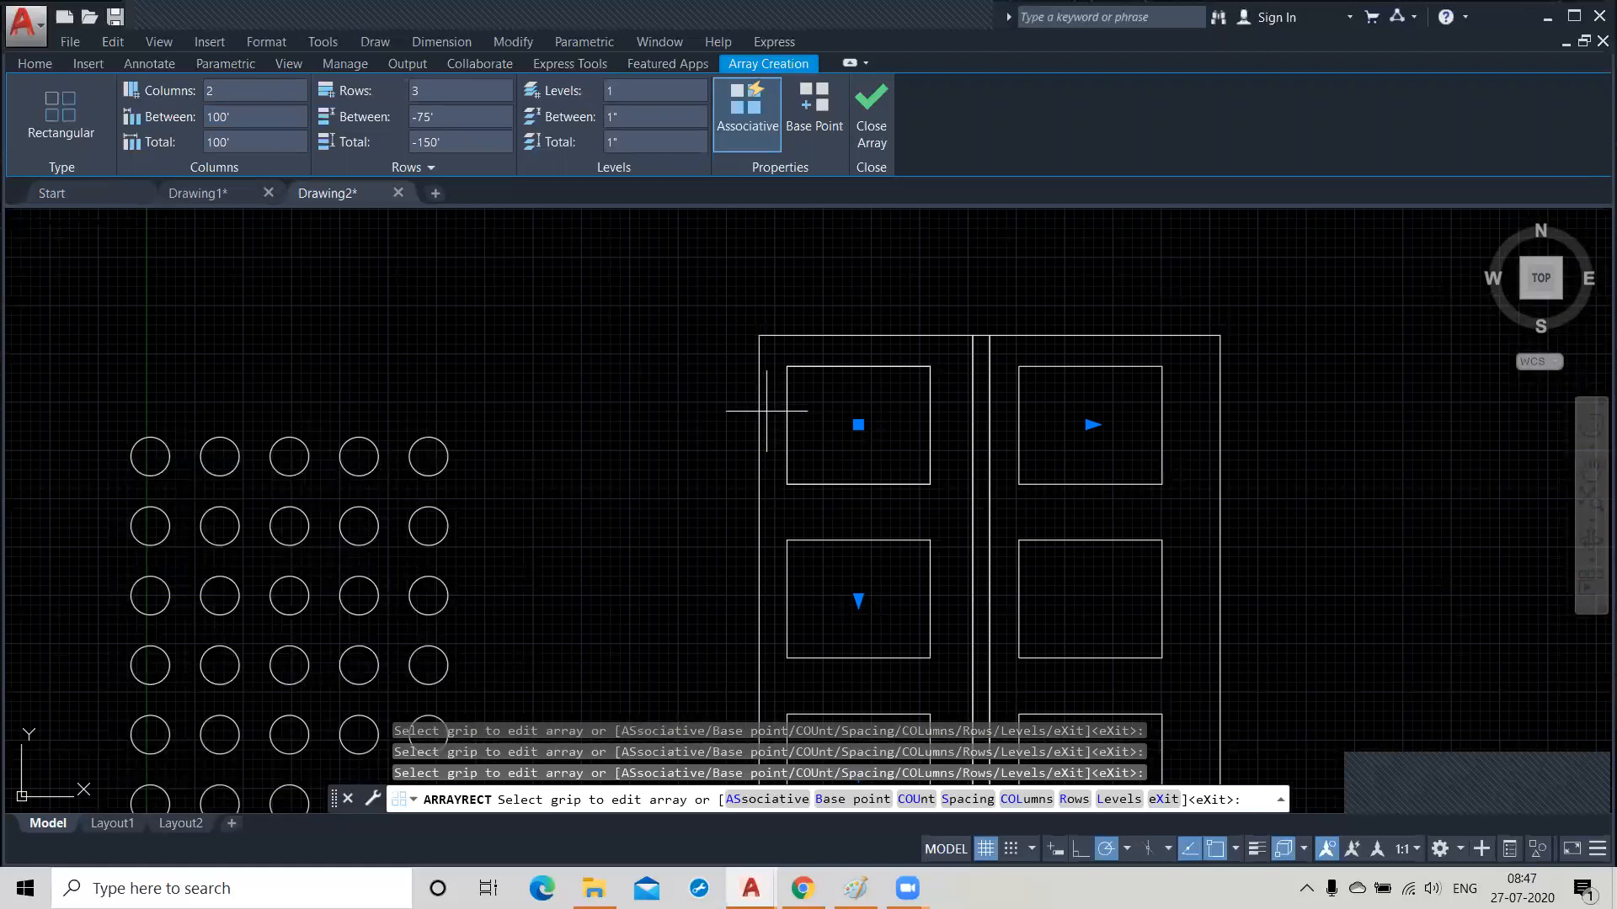
{"action": "scroll", "coordinate": [767, 411], "scroll_direction": "down", "scroll_amount": 2}
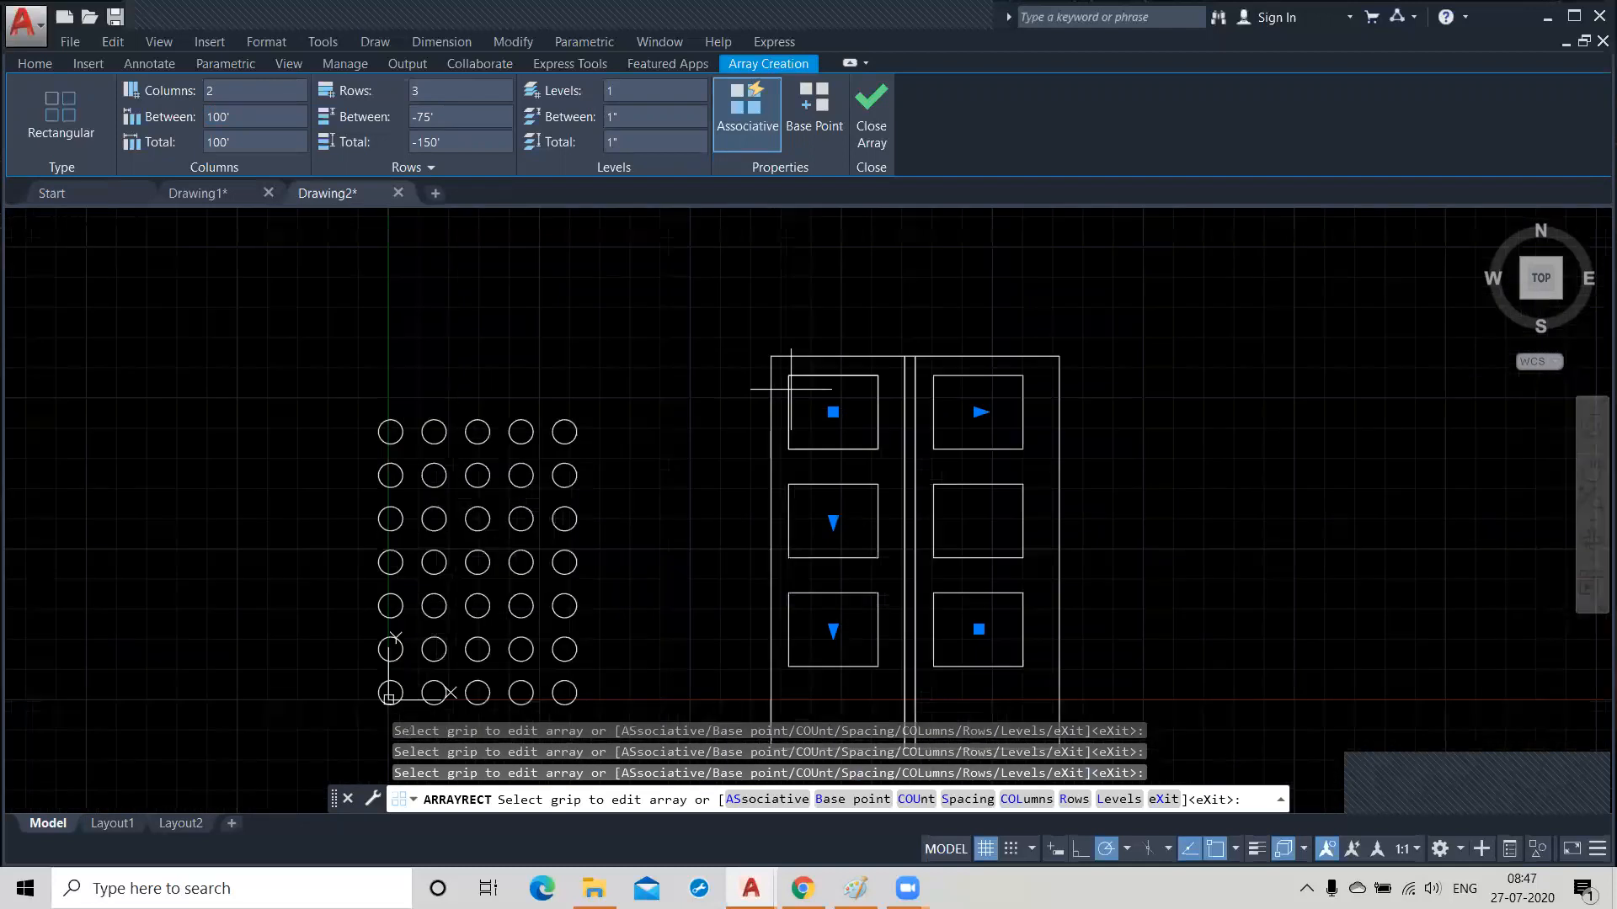
{"action": "middle_click_drag", "start_coordinate": [707, 494], "coordinate": [683, 421]}
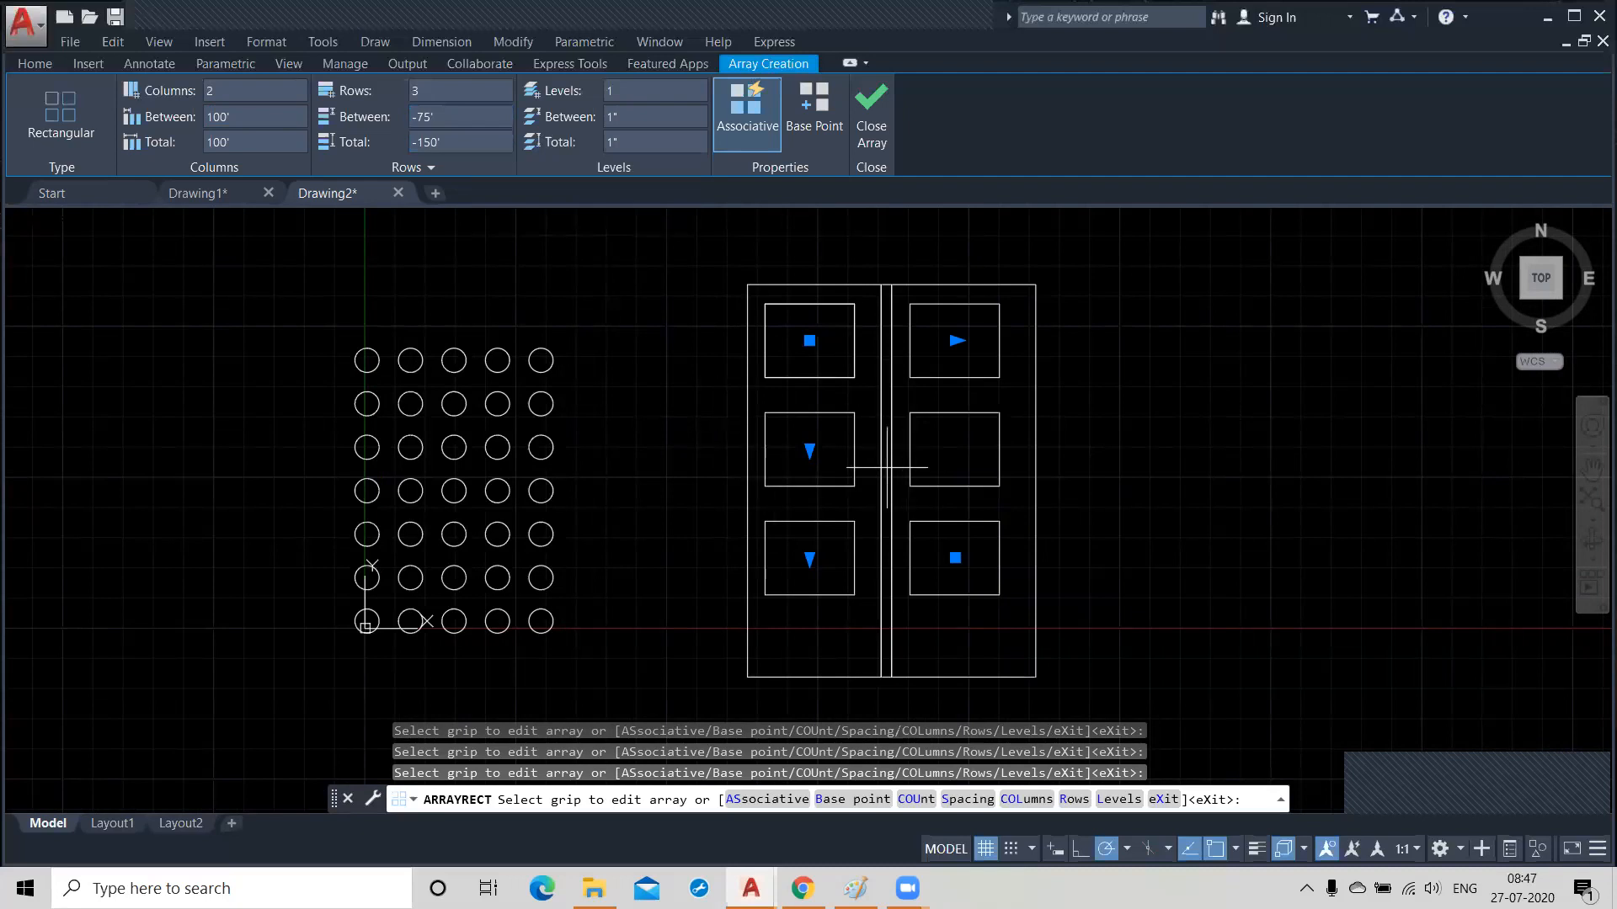
{"action": "left_click", "coordinate": [870, 134]}
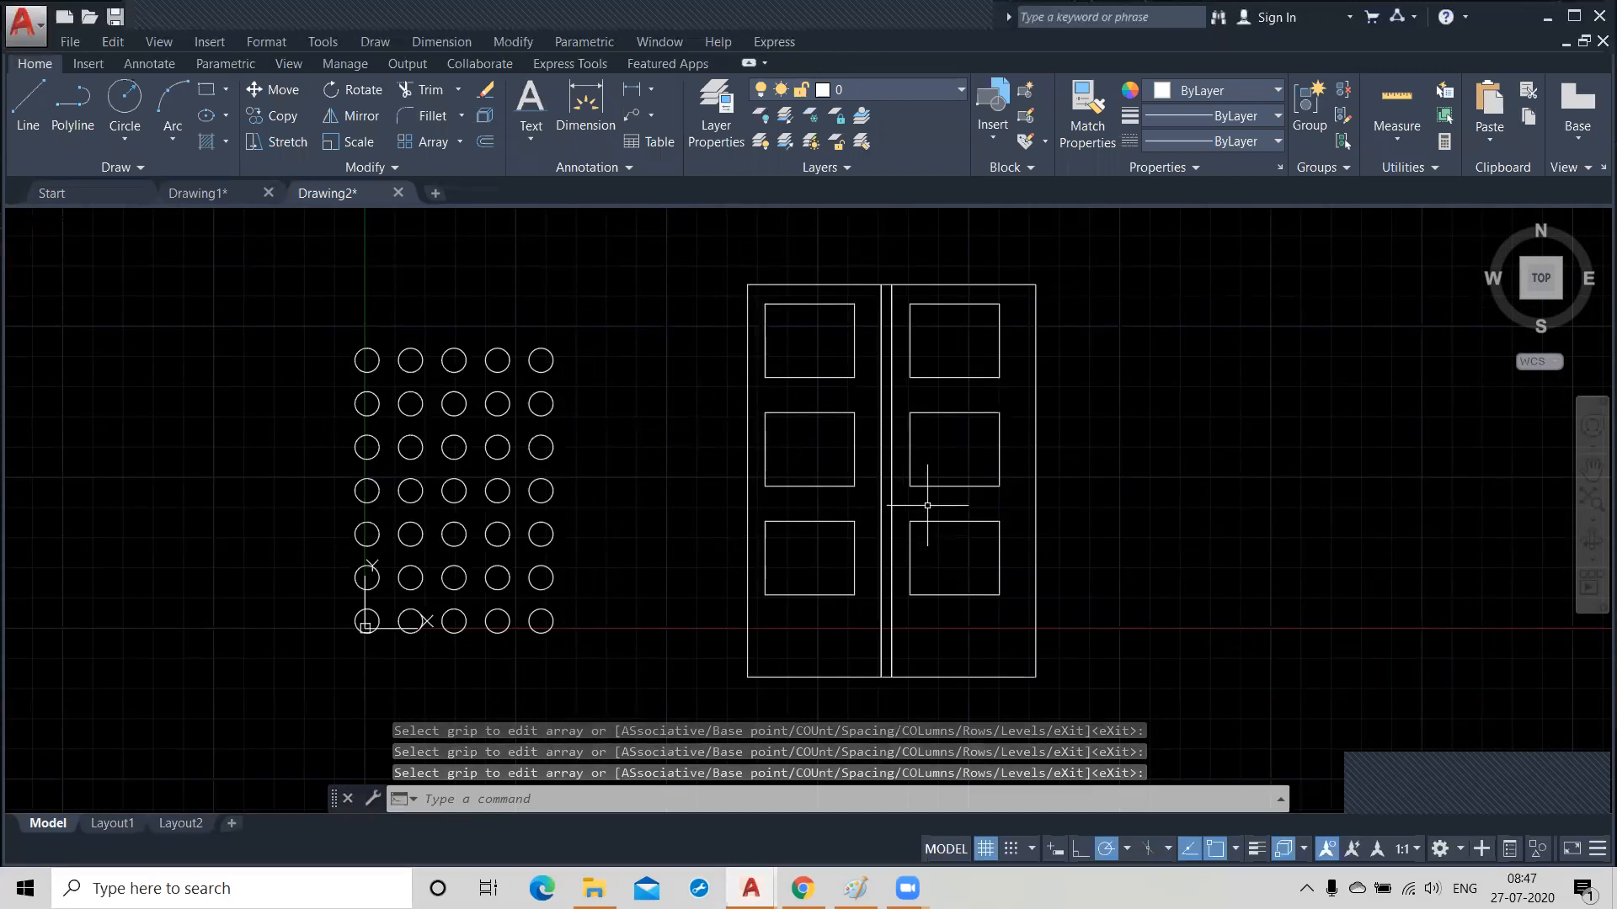
Draw a circle with a radius of 100' in the empty area to the east of the door.
{"action": "scroll", "coordinate": [687, 415], "scroll_direction": "down", "scroll_amount": 2}
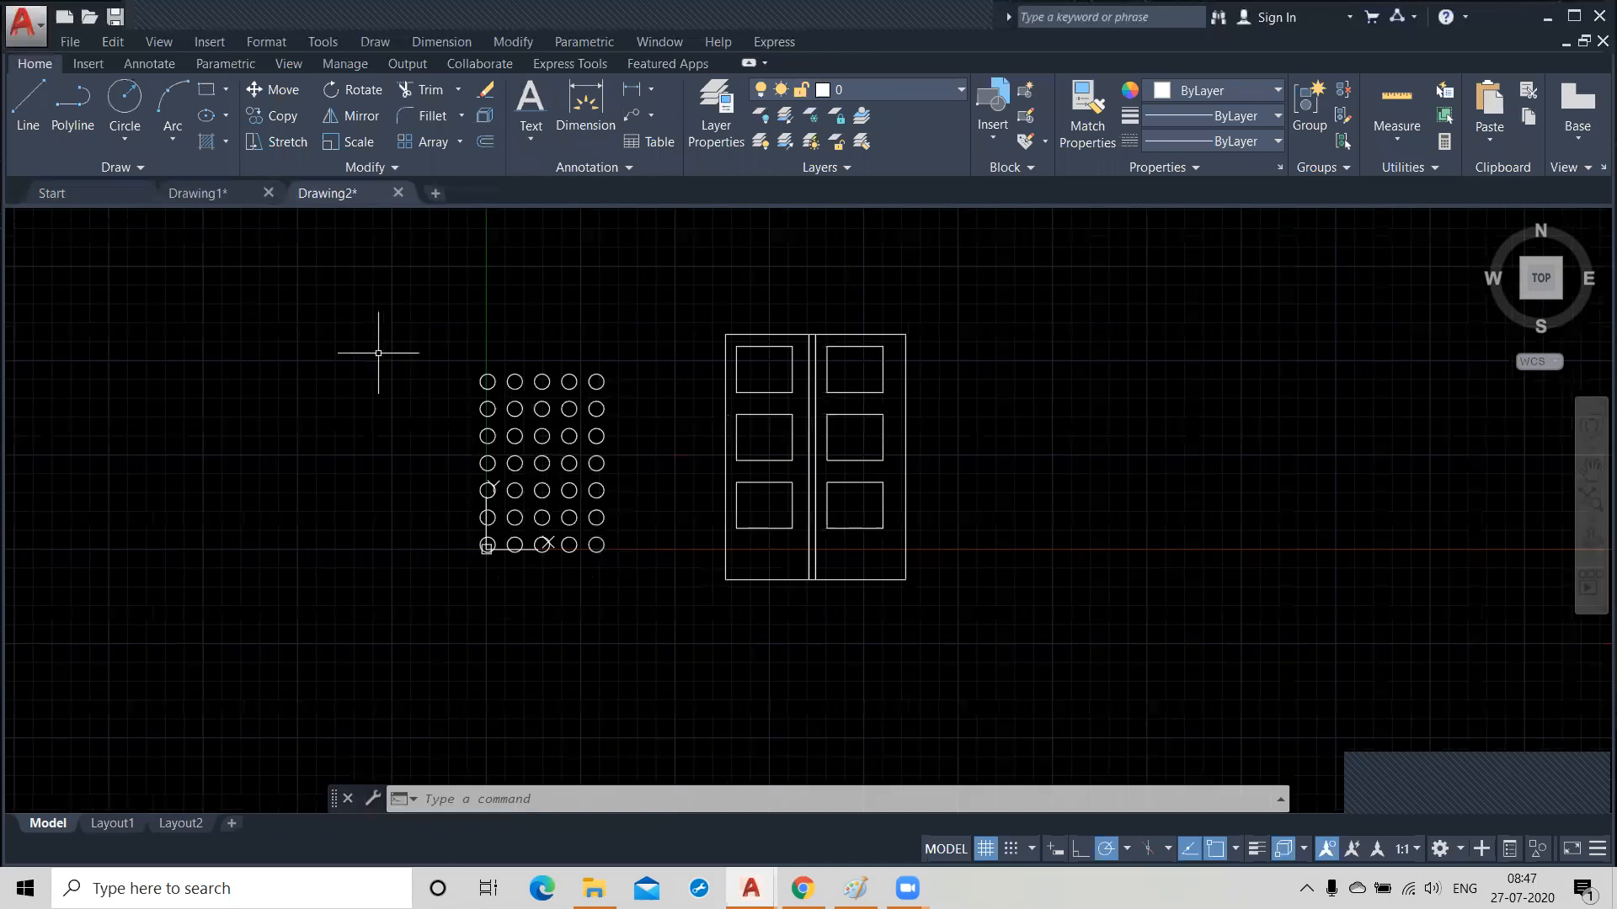
{"action": "middle_click_drag", "start_coordinate": [912, 486], "coordinate": [547, 546]}
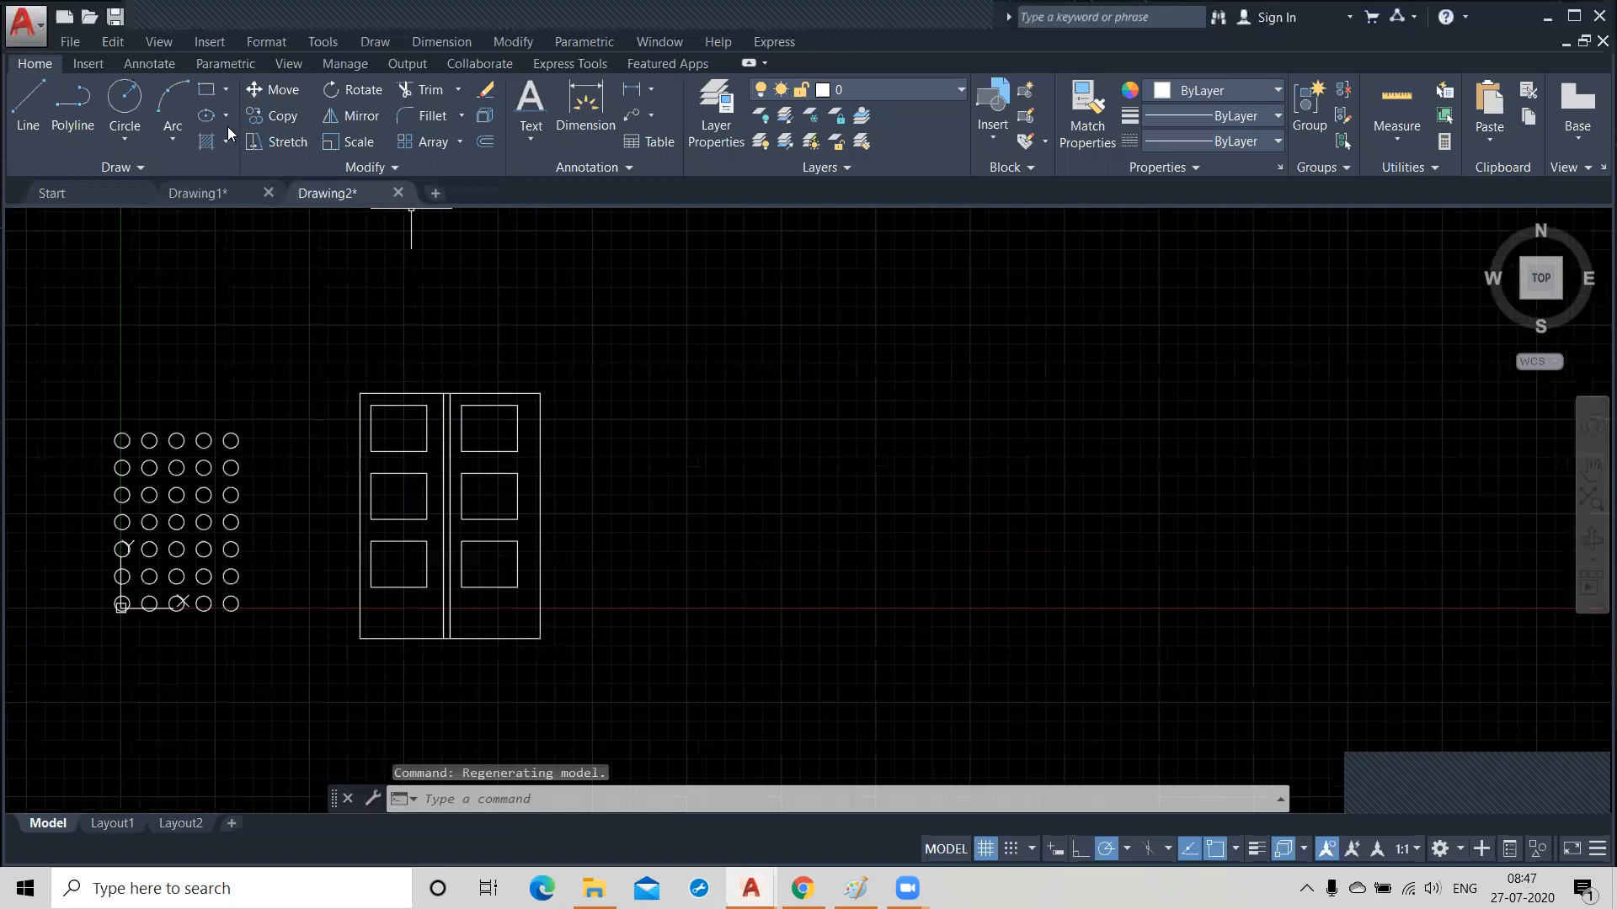
{"action": "left_click", "coordinate": [123, 98]}
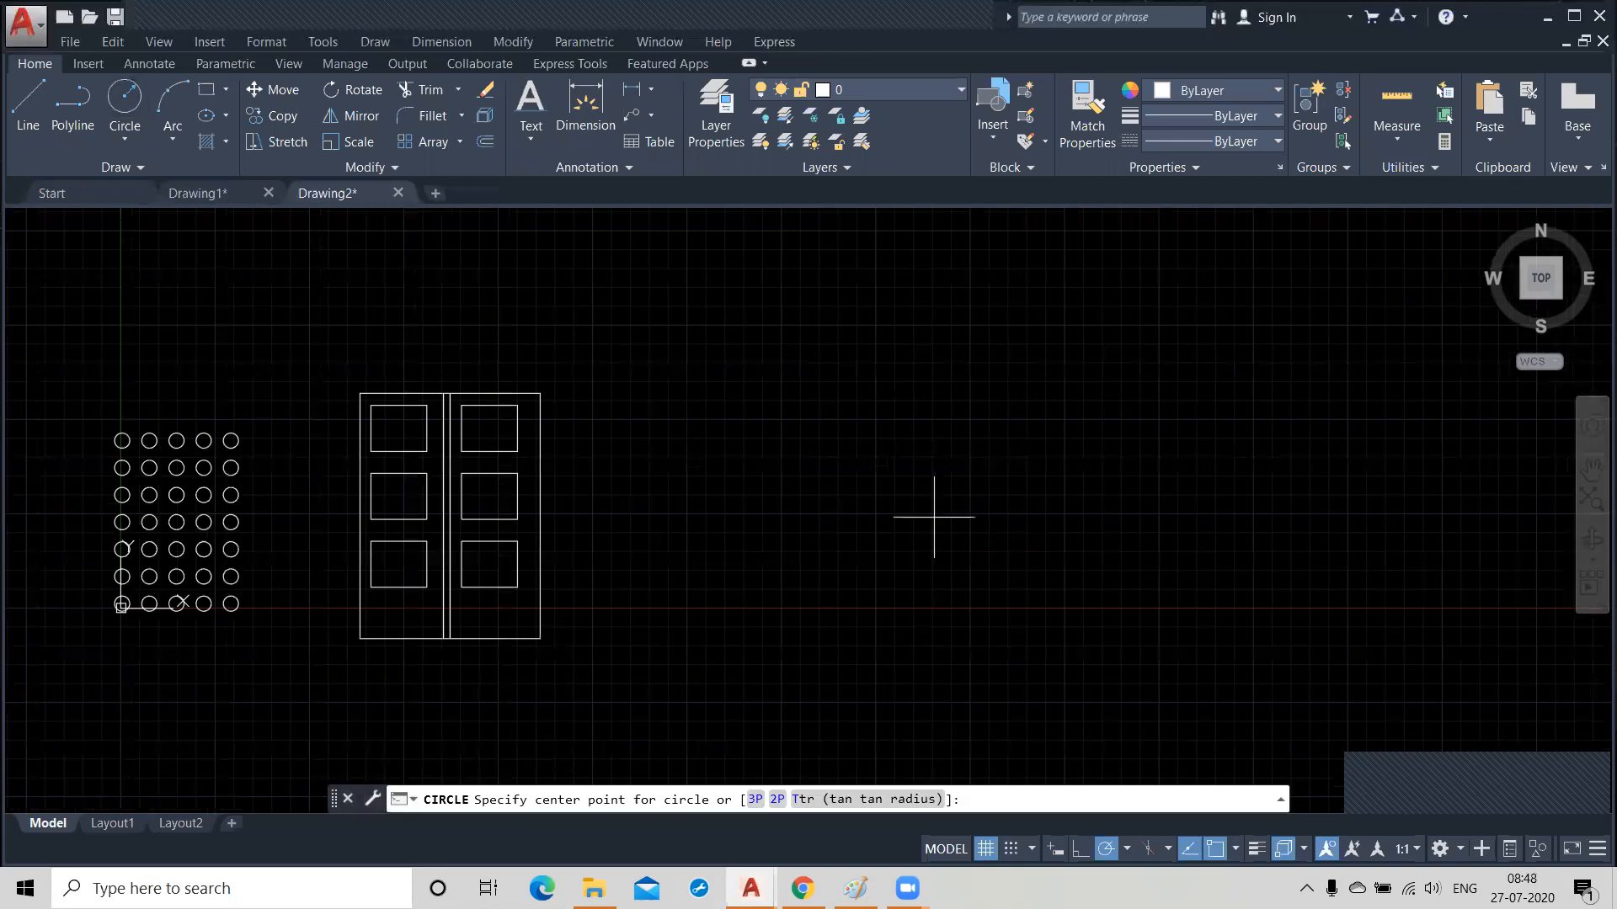
{"action": "left_click", "coordinate": [980, 460]}
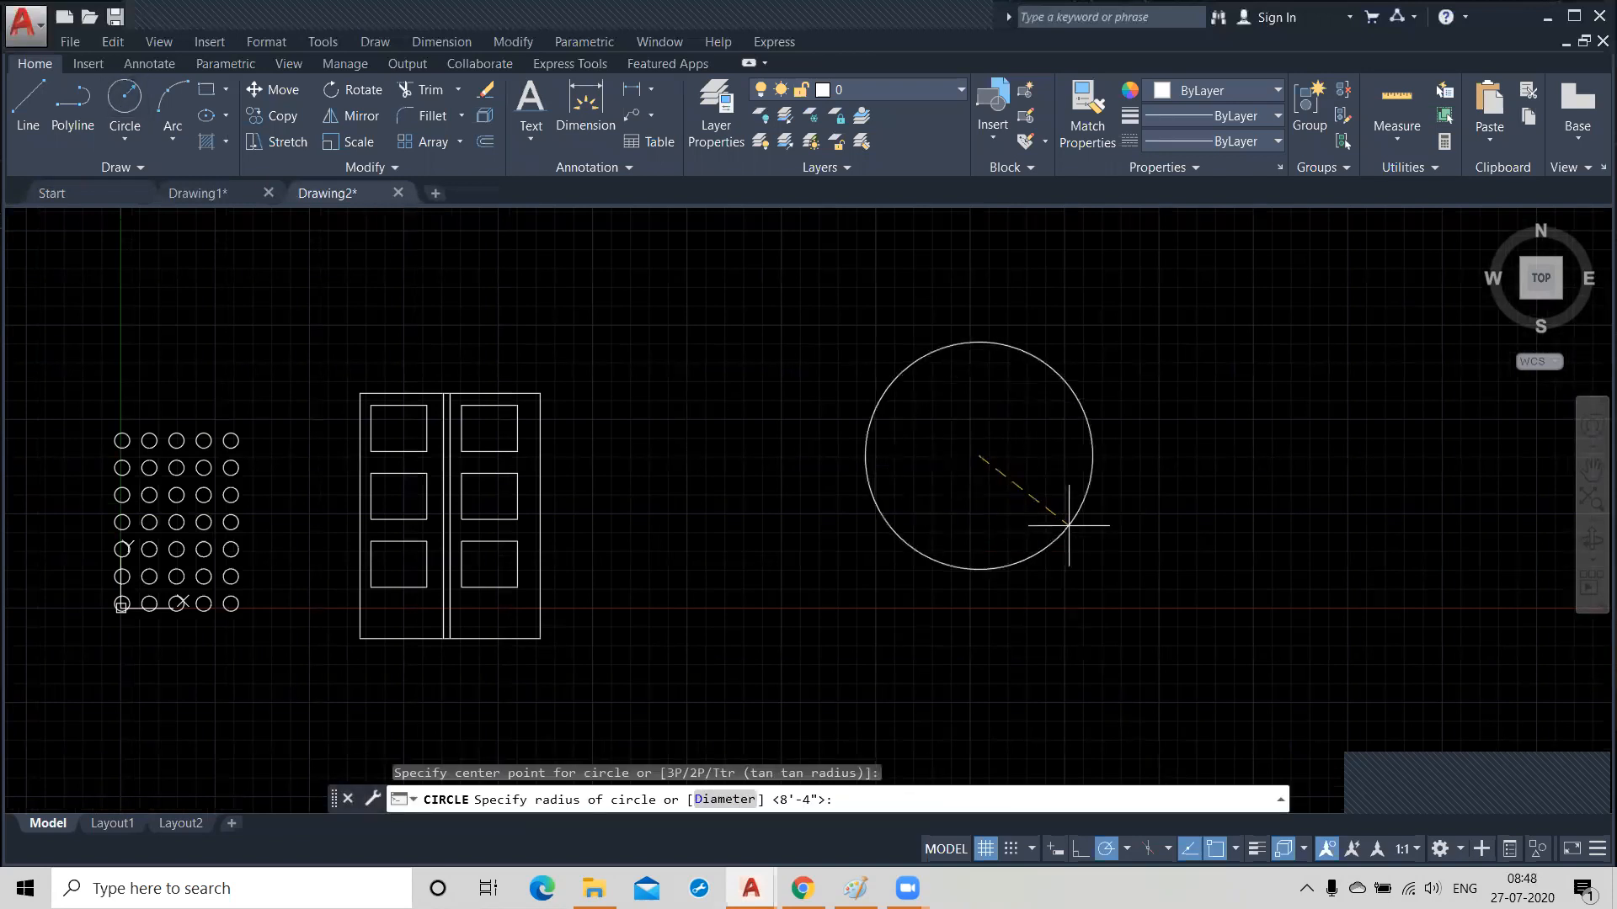
{"action": "type", "text": "100"}
{"action": "key", "text": "Return"}
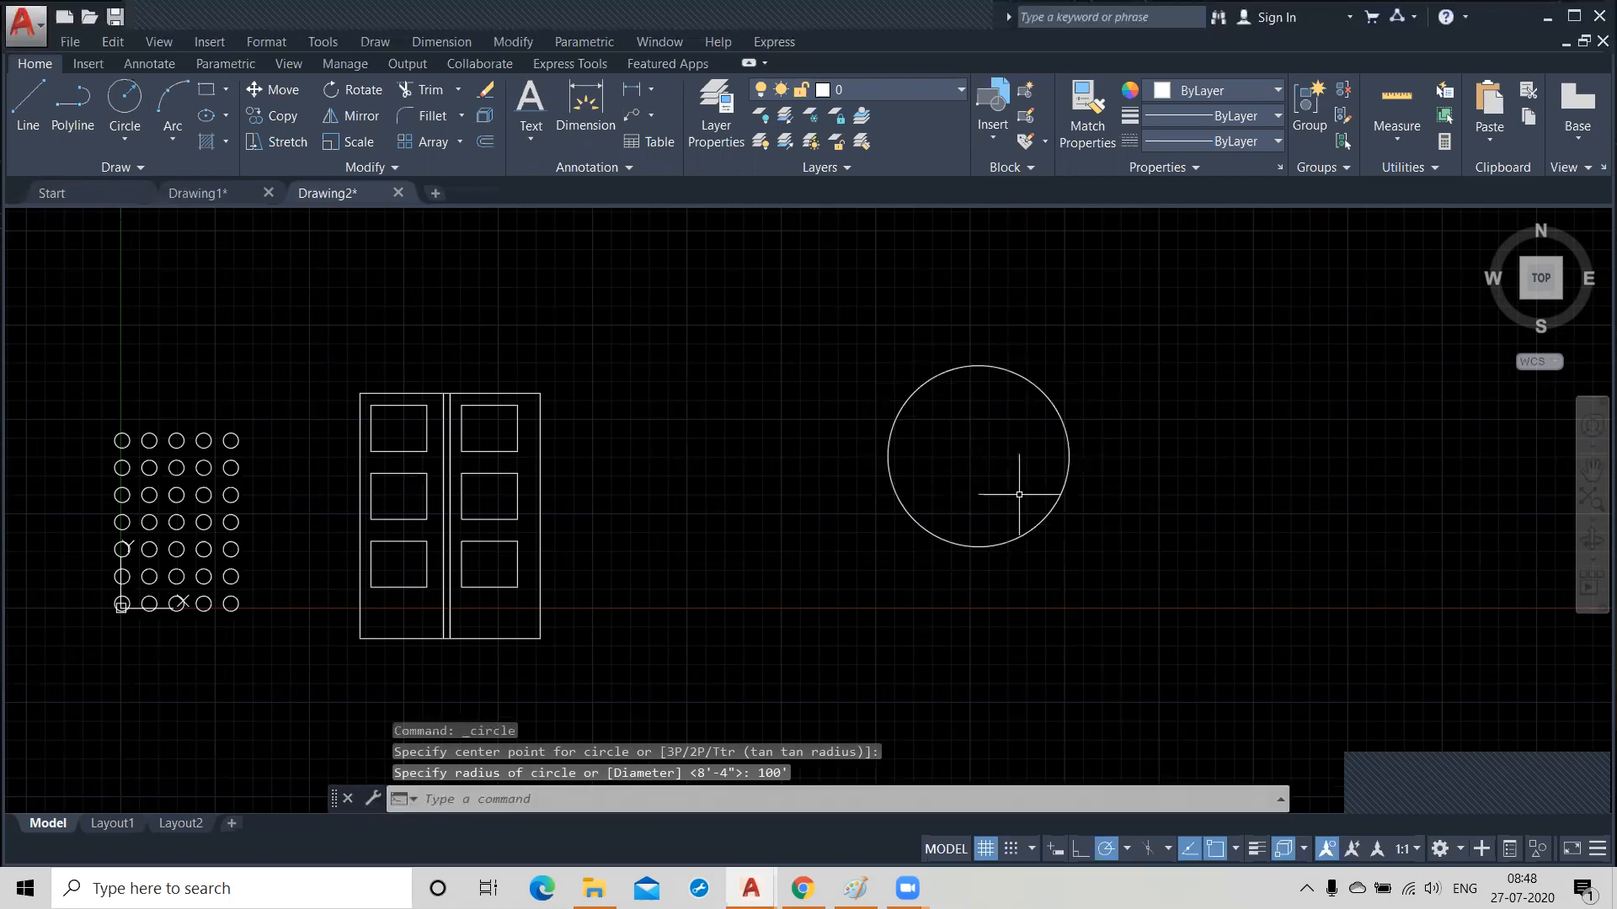
Draw a circle with a radius of 20' centred on the large circle's east quadrant point.
{"action": "middle_click_drag", "start_coordinate": [977, 488], "coordinate": [791, 524]}
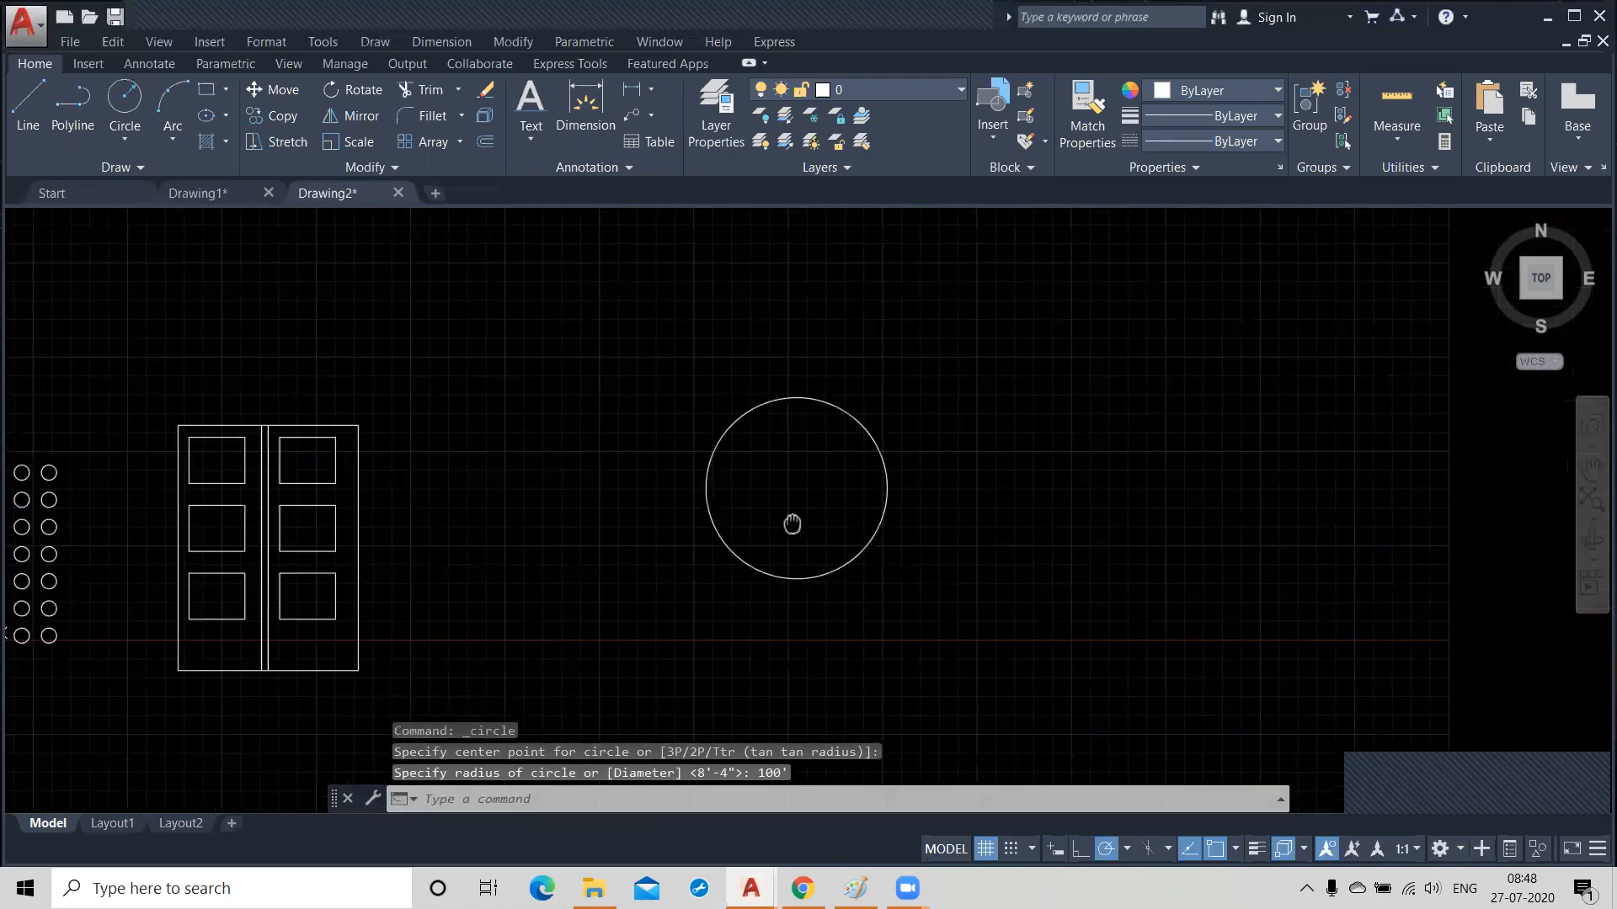
{"action": "scroll", "coordinate": [875, 513], "scroll_direction": "up", "scroll_amount": 2}
{"action": "key", "text": "Return"}
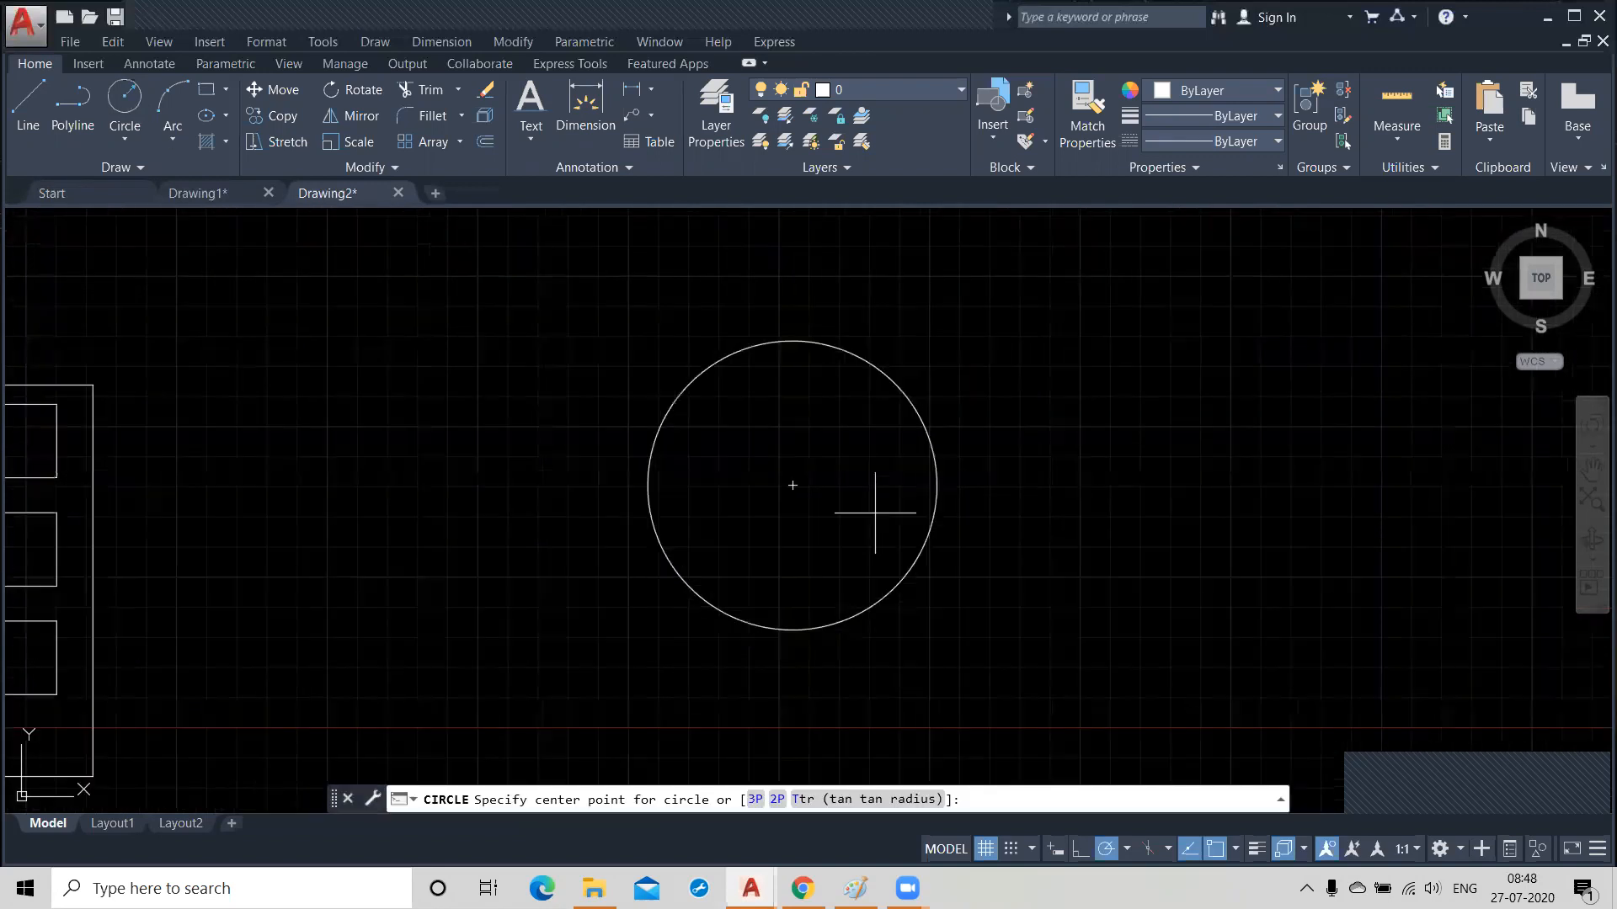
{"action": "left_click", "coordinate": [937, 485]}
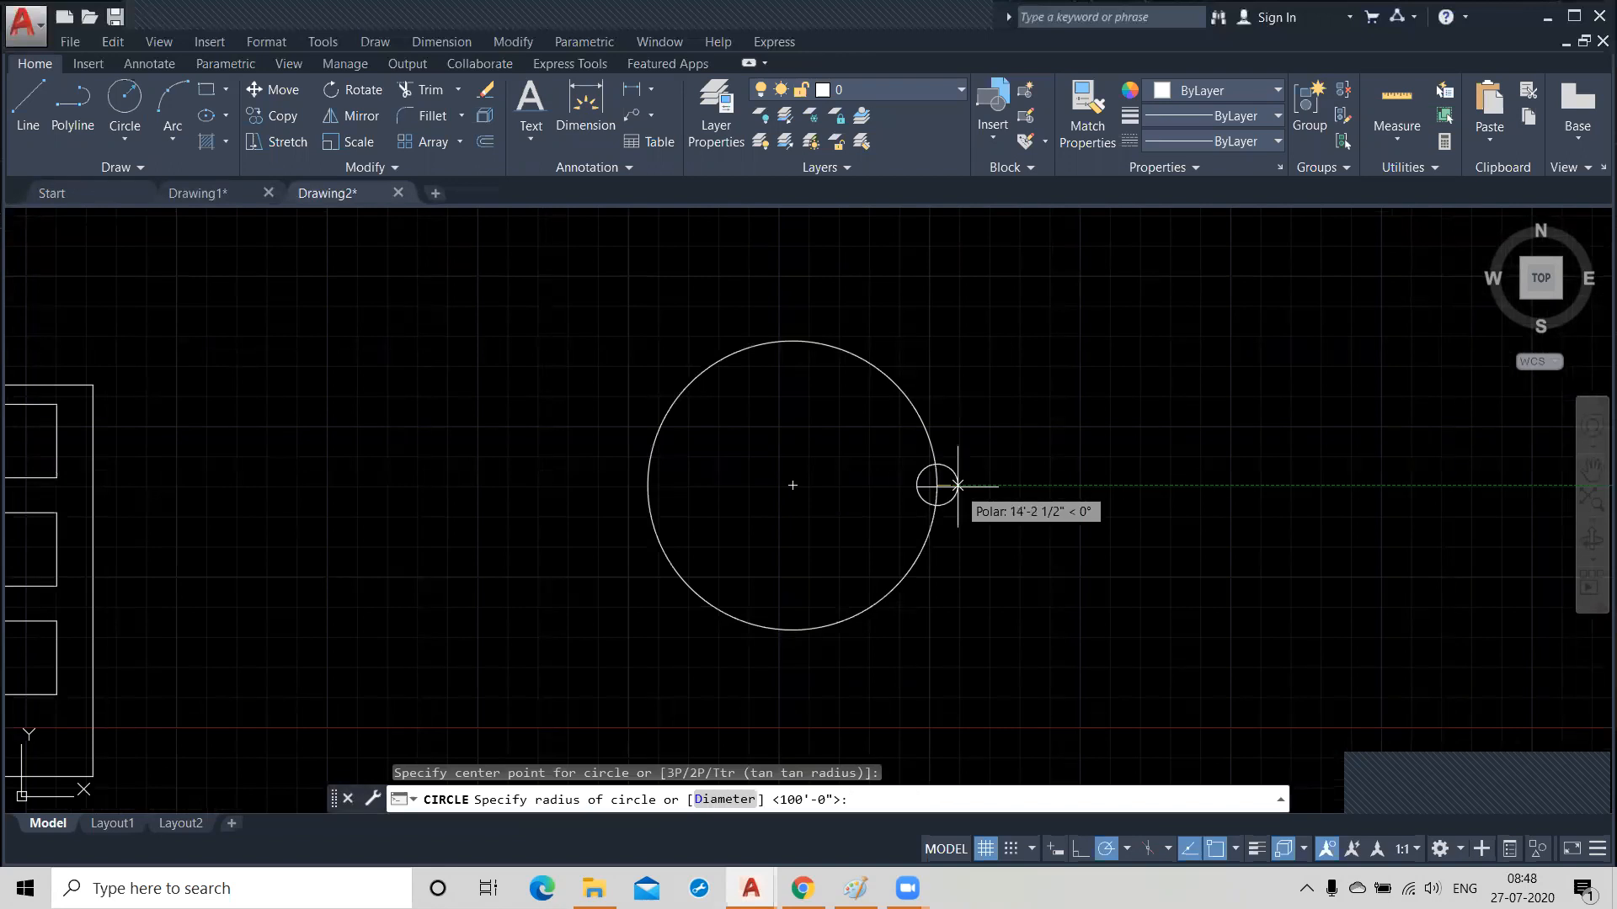
{"action": "type", "text": "20"}
{"action": "type", "text": "'"}
{"action": "key", "text": "Return"}
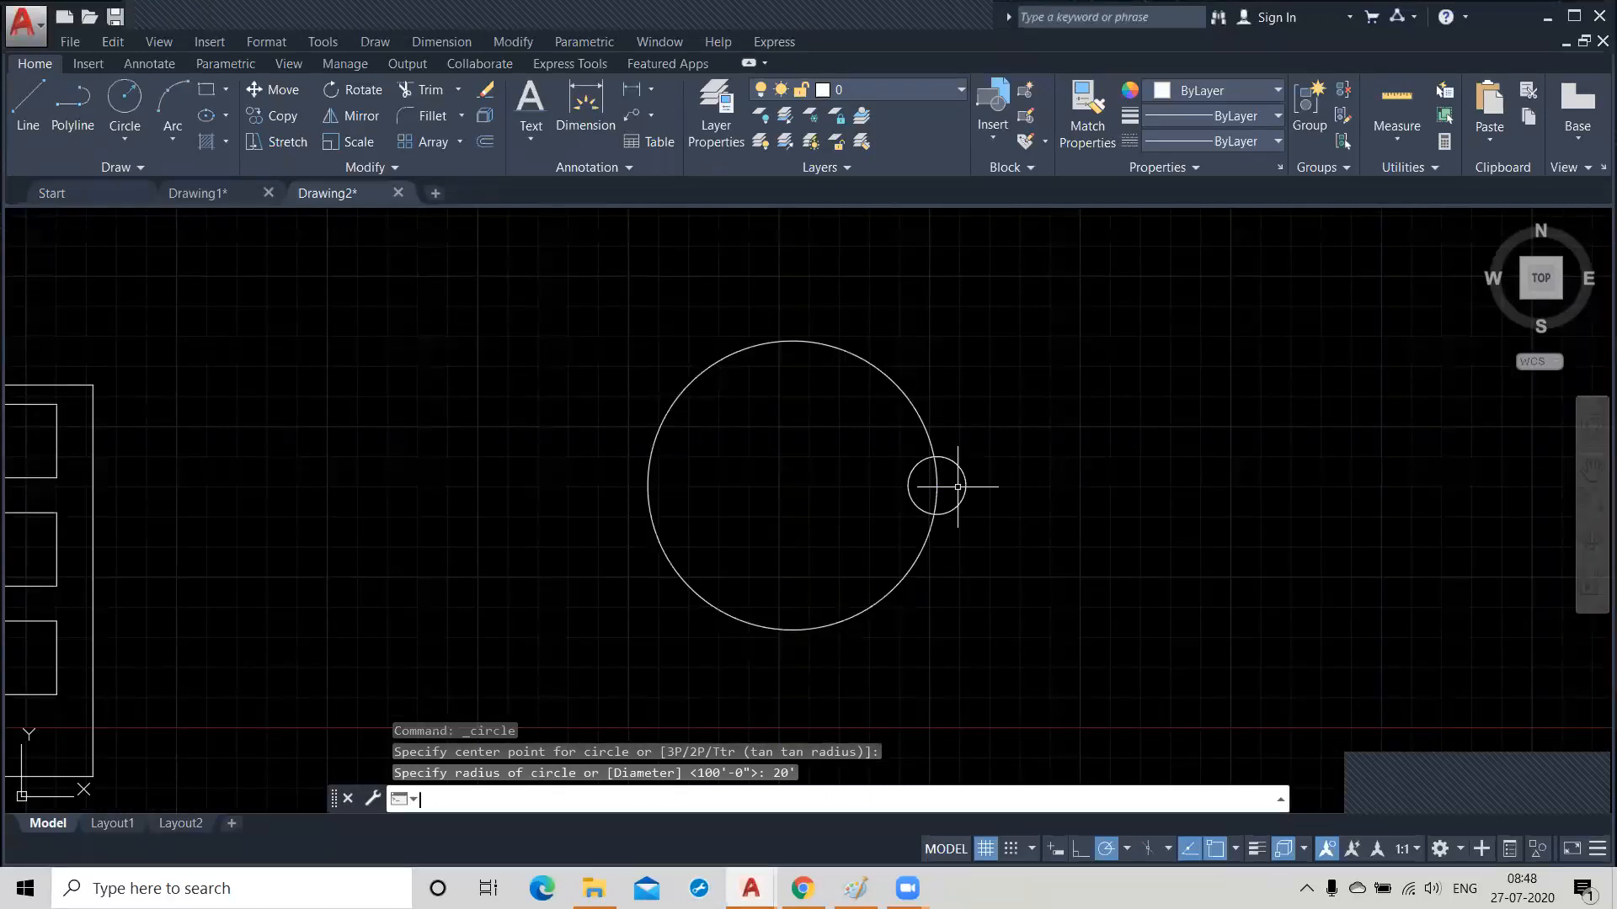
Array the small circle in a polar array around the large circle's centre.
{"action": "left_click", "coordinate": [458, 143]}
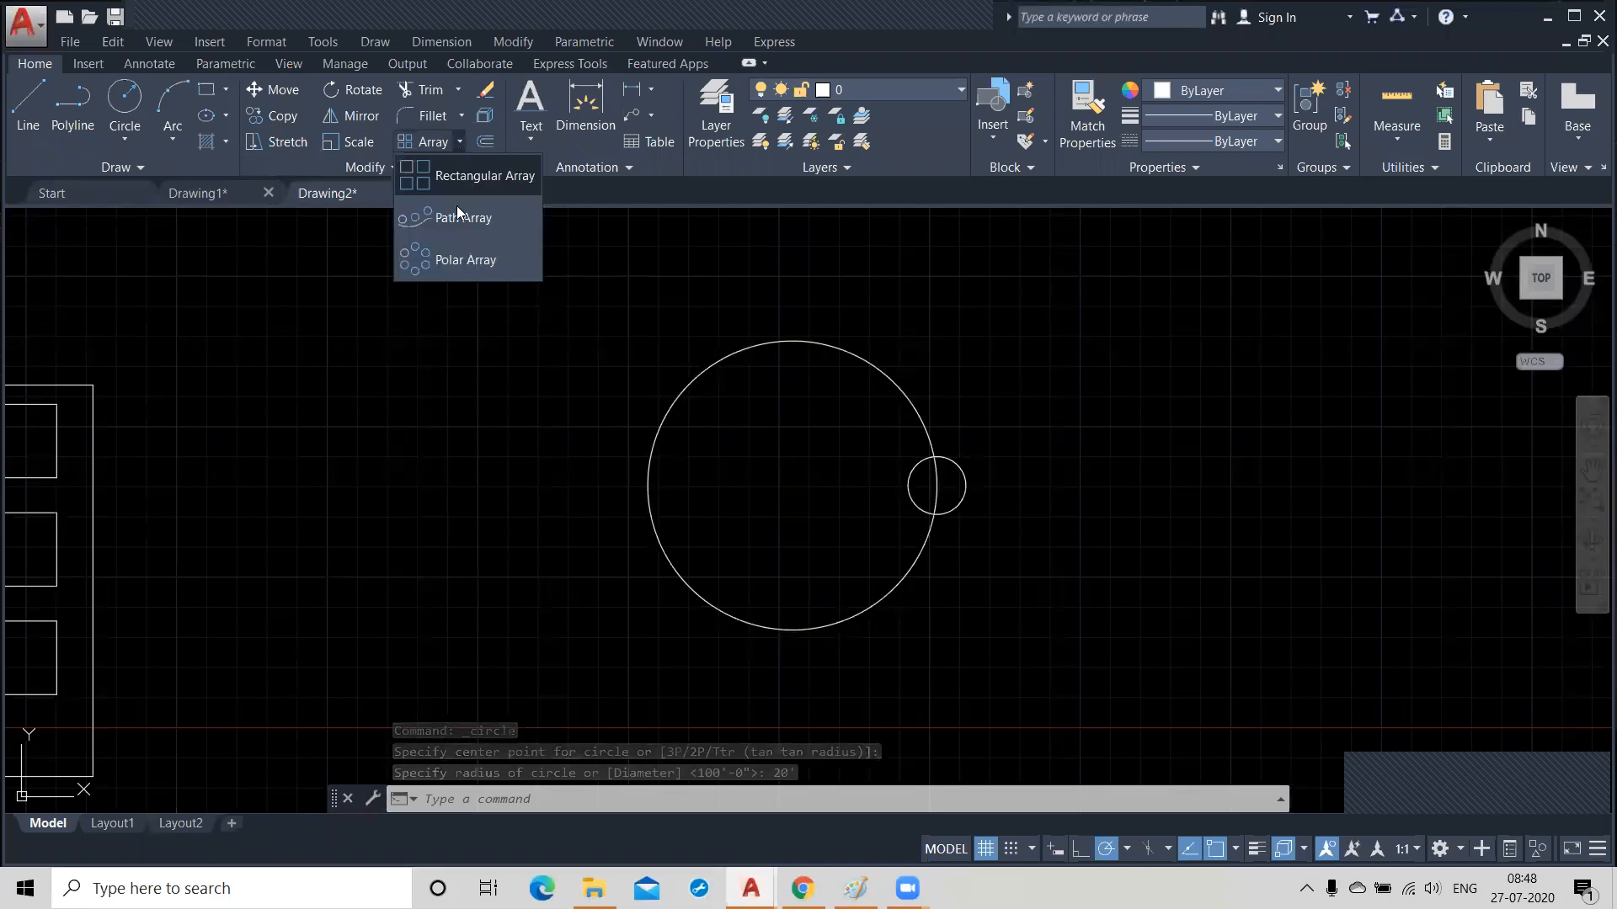
{"action": "left_click", "coordinate": [461, 263]}
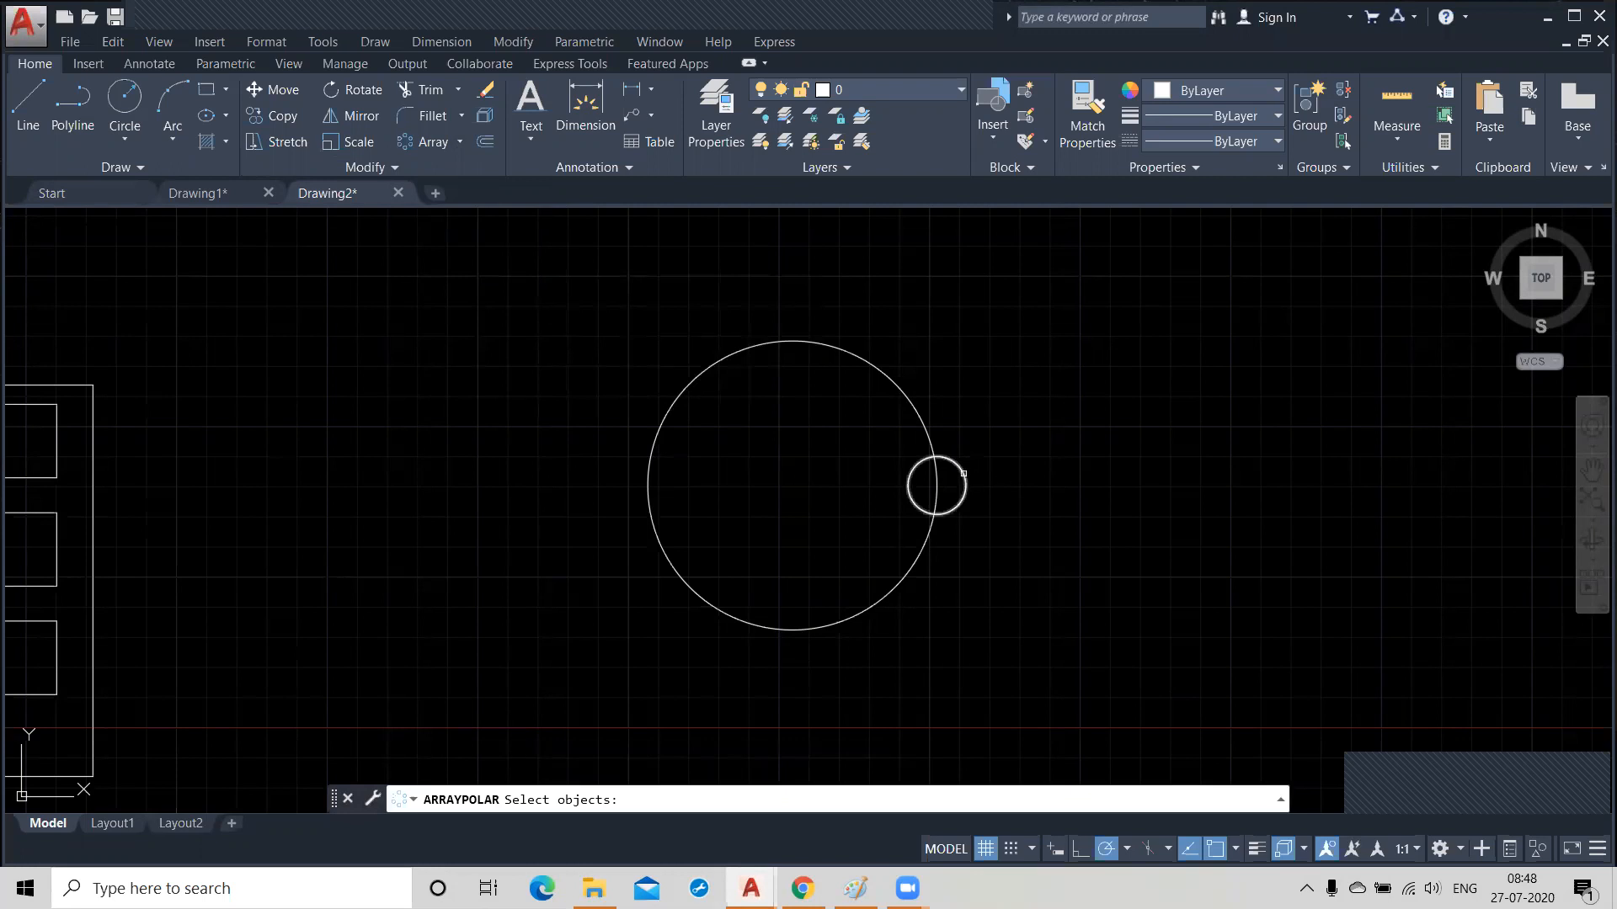
{"action": "left_click", "coordinate": [963, 474]}
{"action": "key", "text": "Return"}
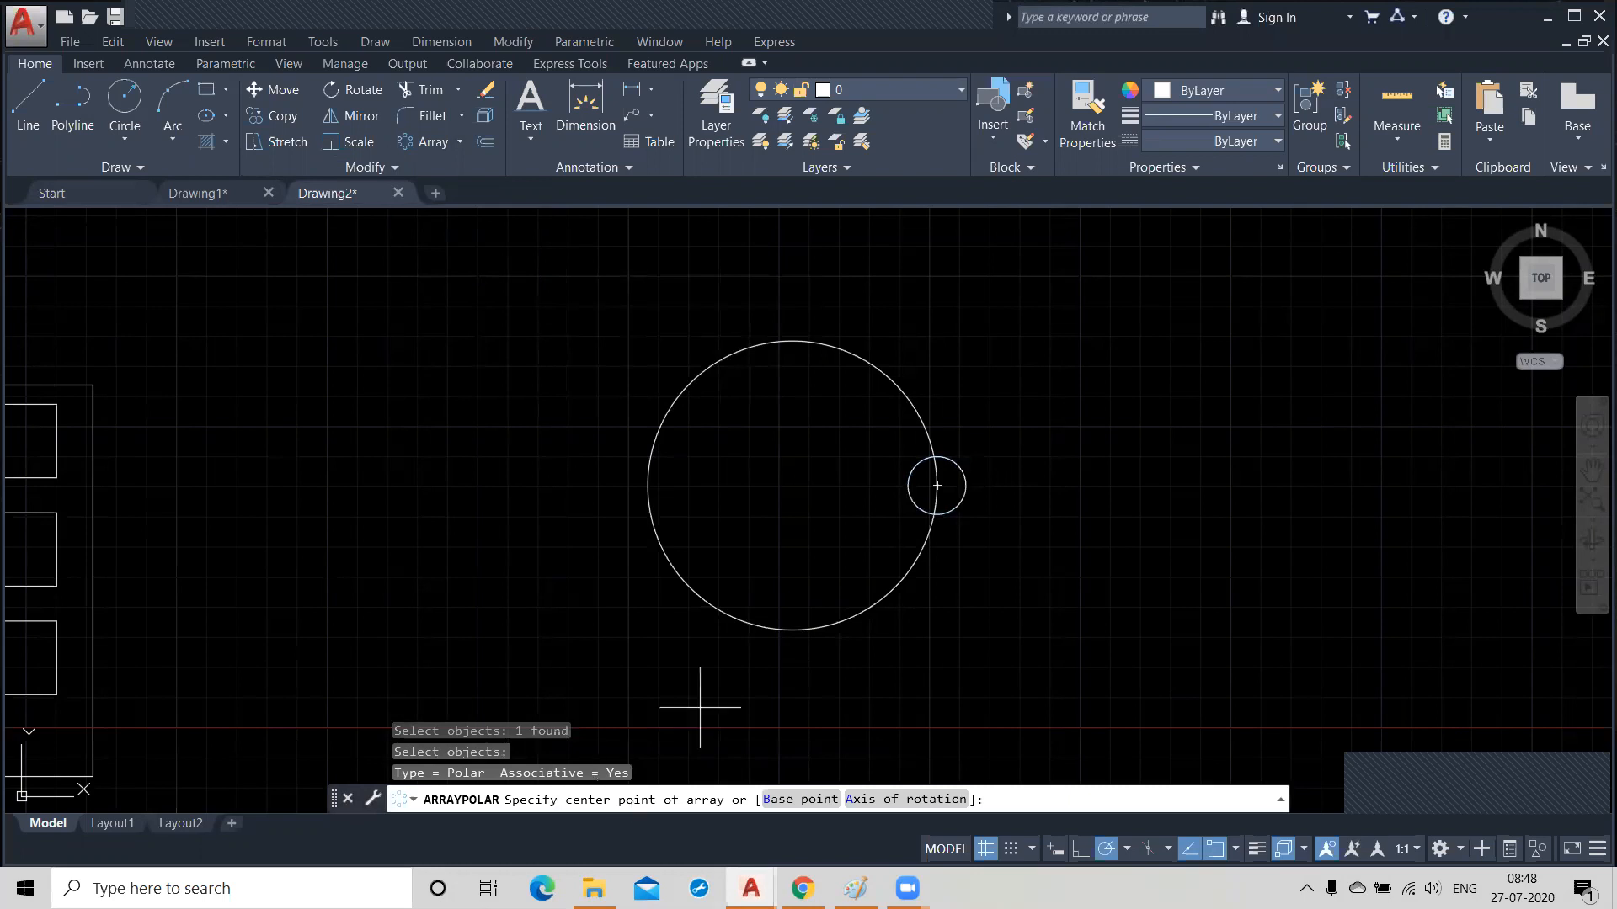
{"action": "left_click", "coordinate": [793, 485]}
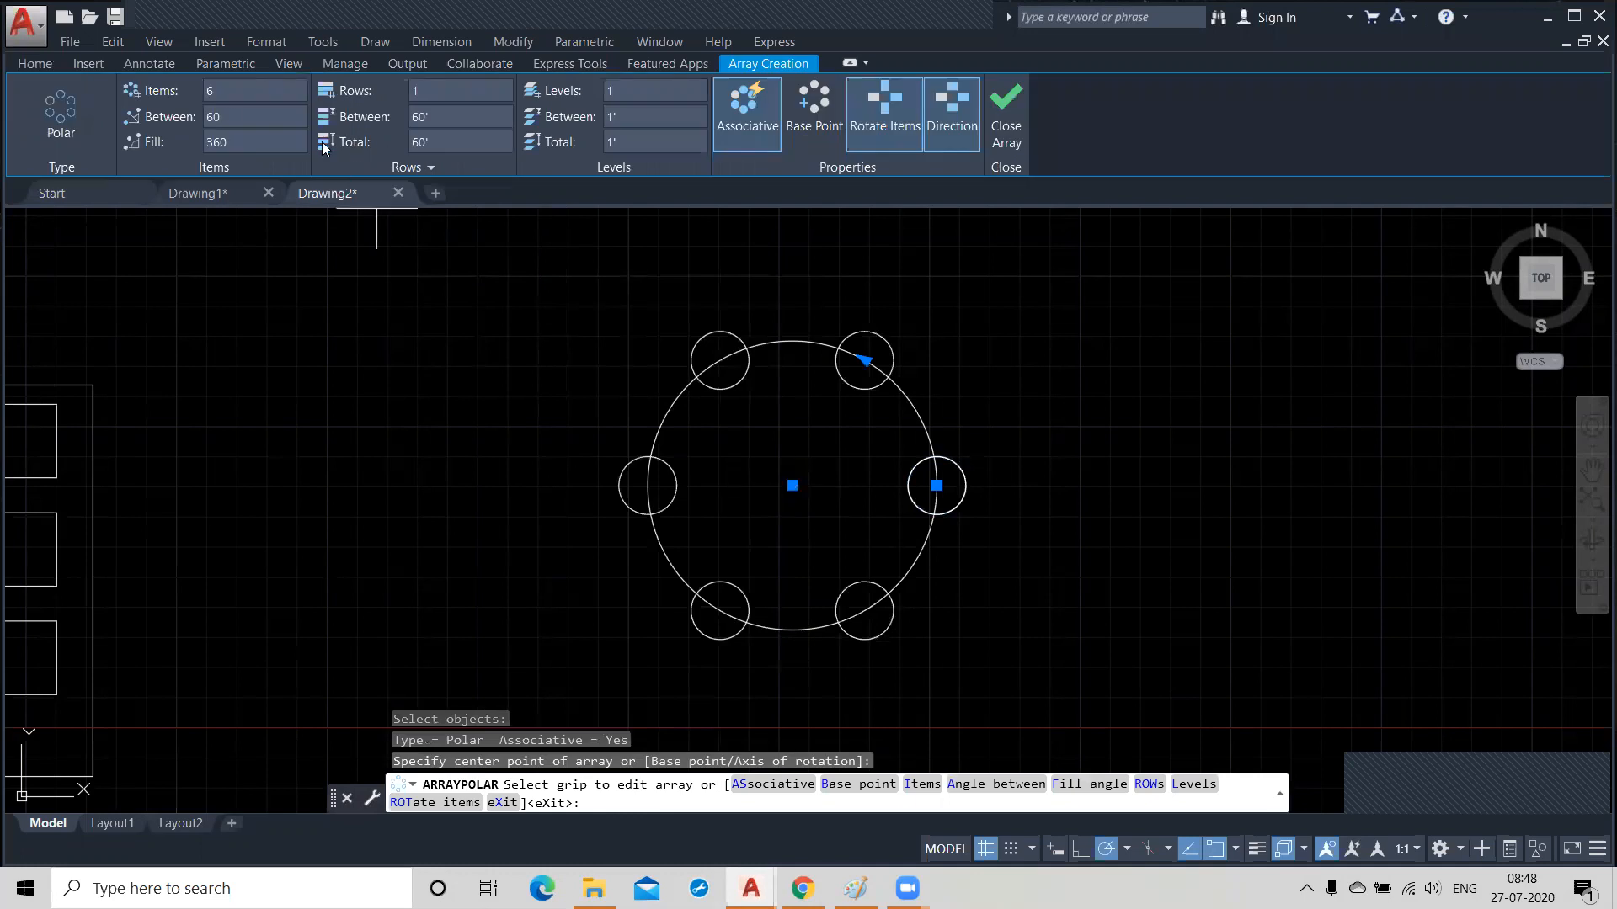
Try 12 items in the polar array, close it and undo the whole array.
{"action": "left_click", "coordinate": [238, 94]}
{"action": "type", "text": "12"}
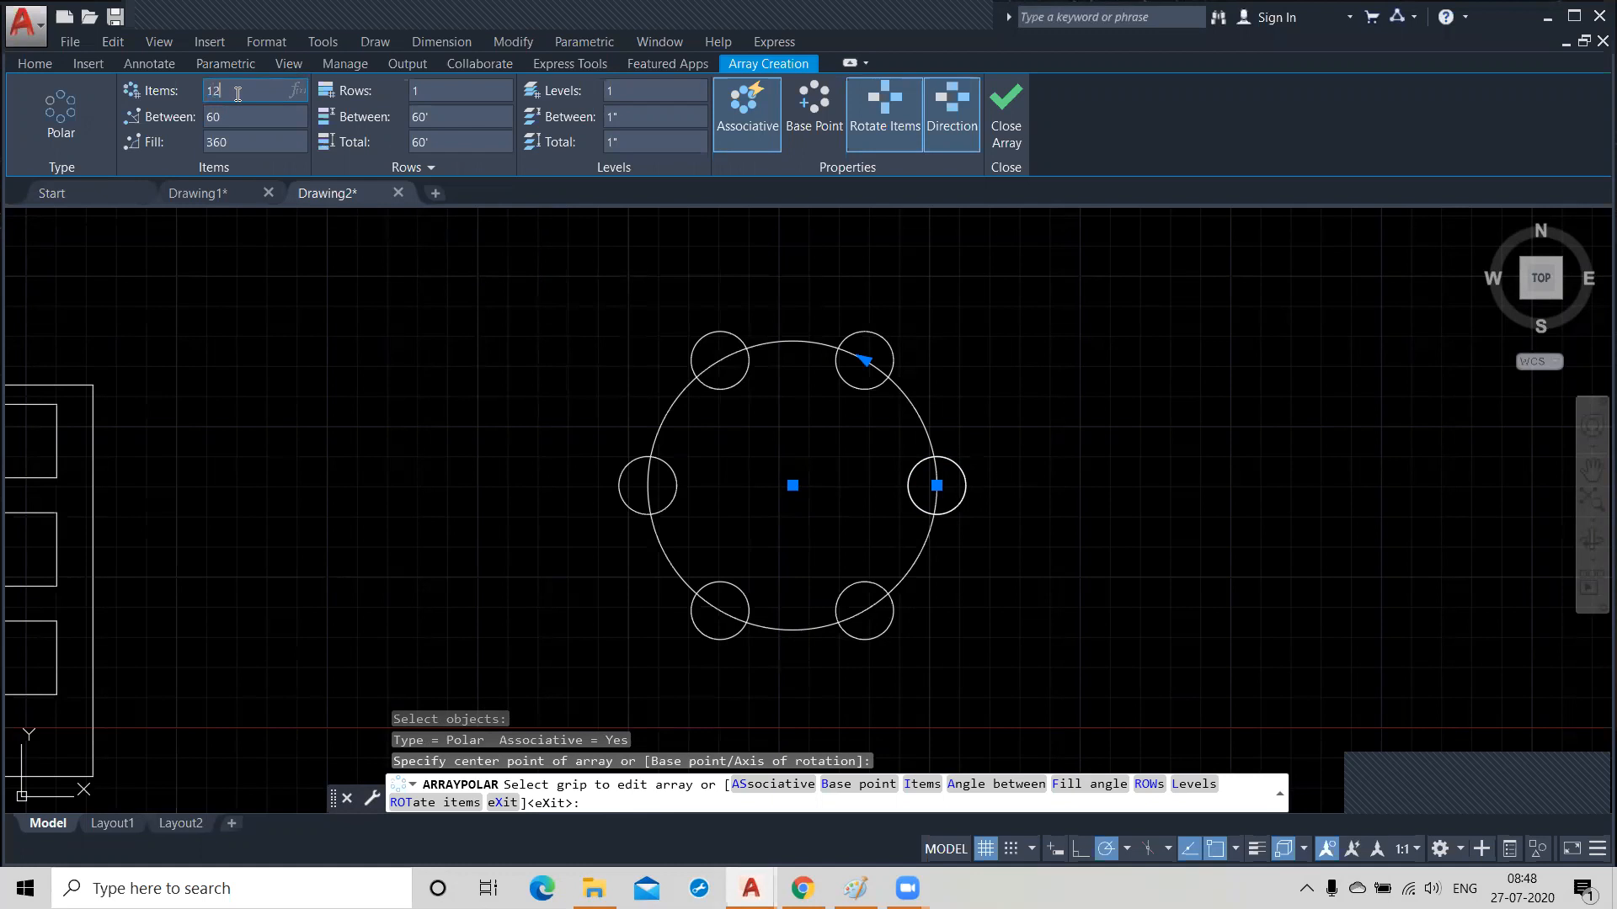
{"action": "key", "text": "Return"}
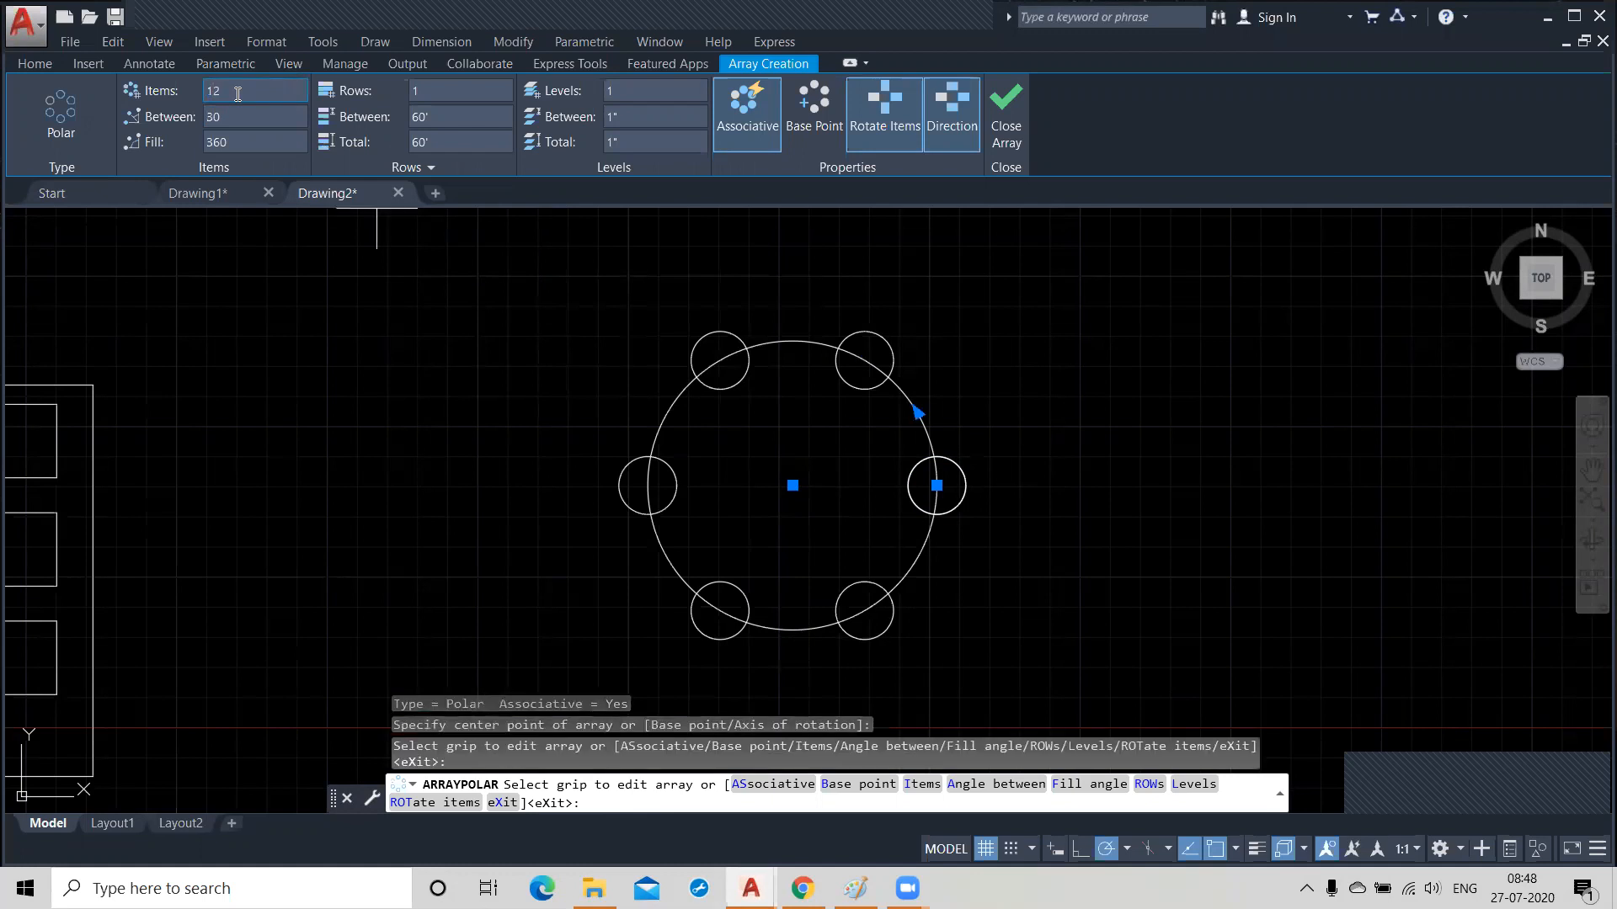
{"action": "left_click", "coordinate": [238, 119]}
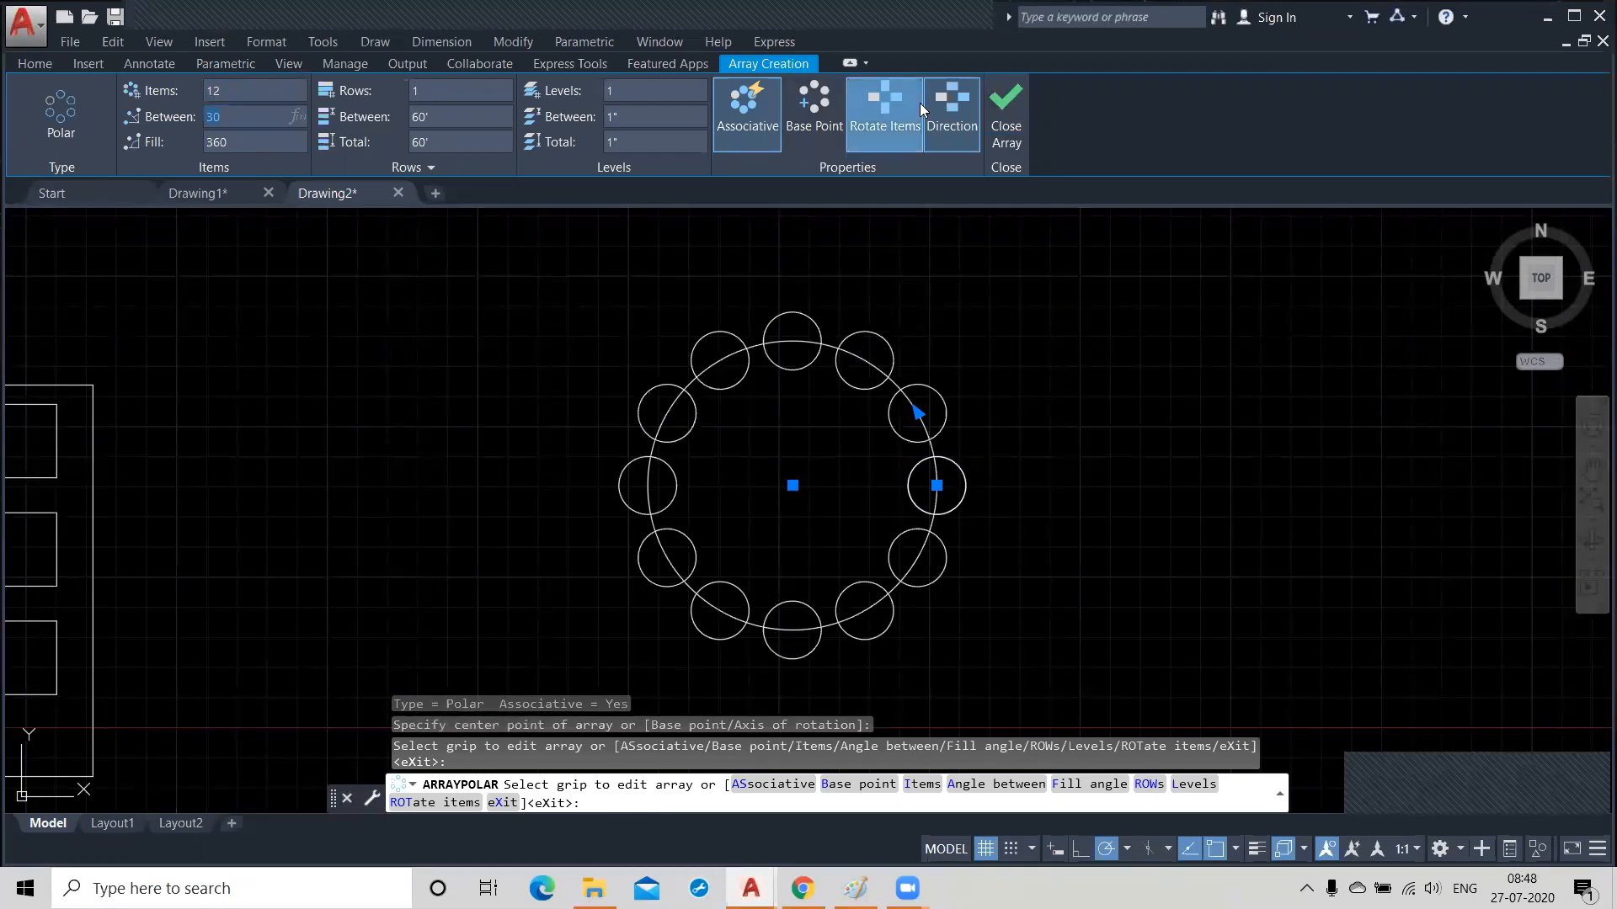
{"action": "key", "text": "Escape"}
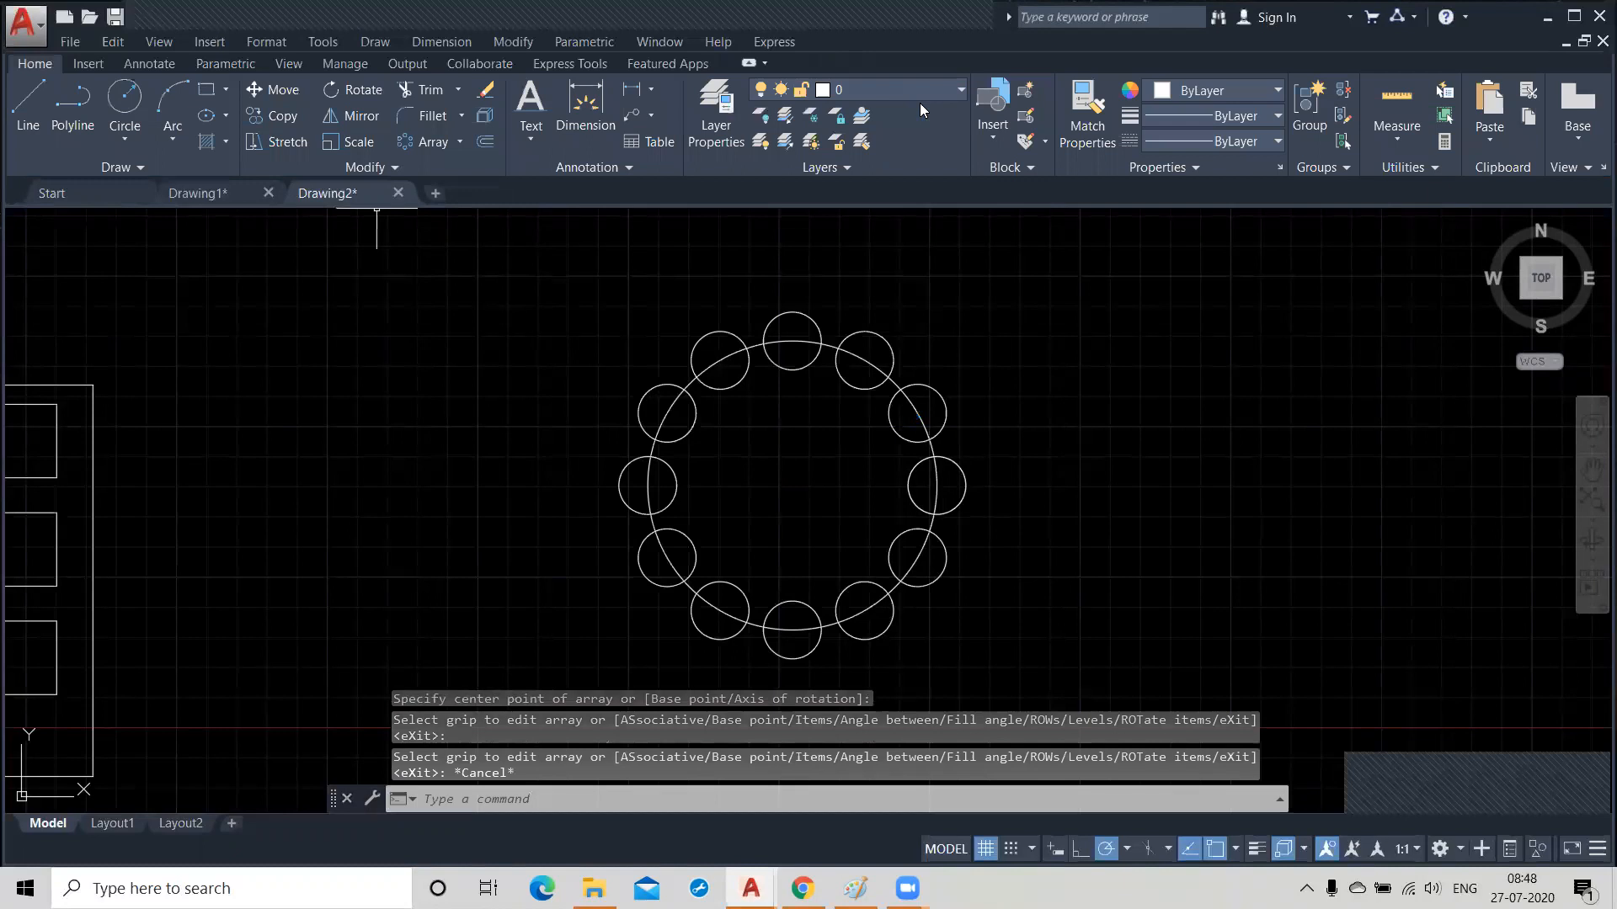
{"action": "key", "text": "ctrl+z"}
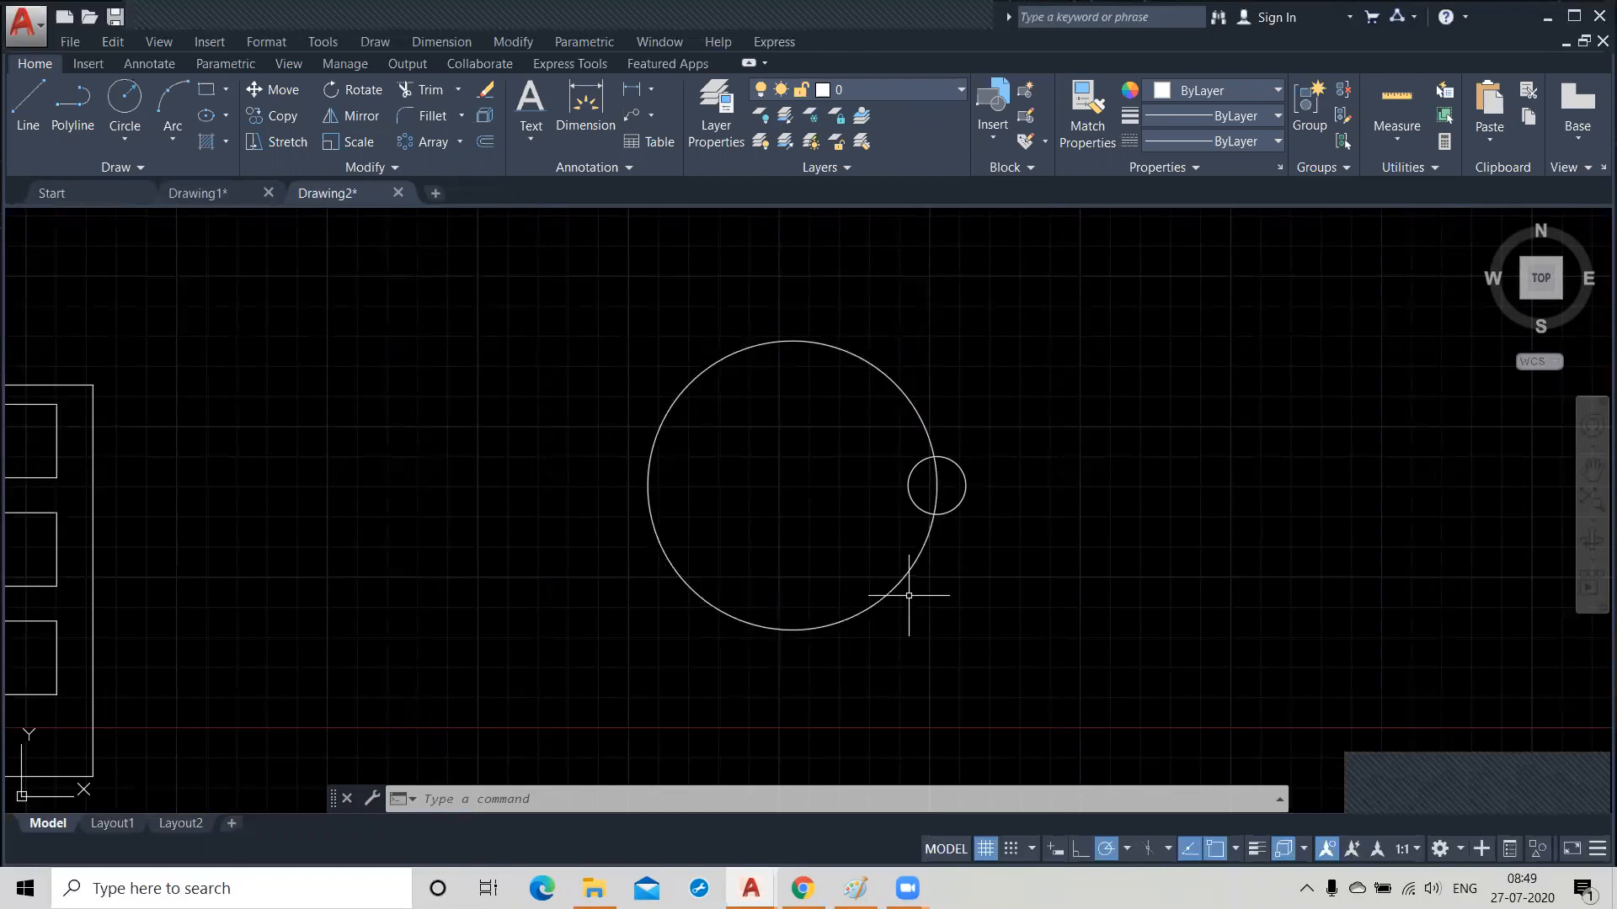
Create a polar array of the small circle, using the large circle's centre as the array centre.
{"action": "left_click", "coordinate": [463, 145]}
{"action": "left_click", "coordinate": [466, 257]}
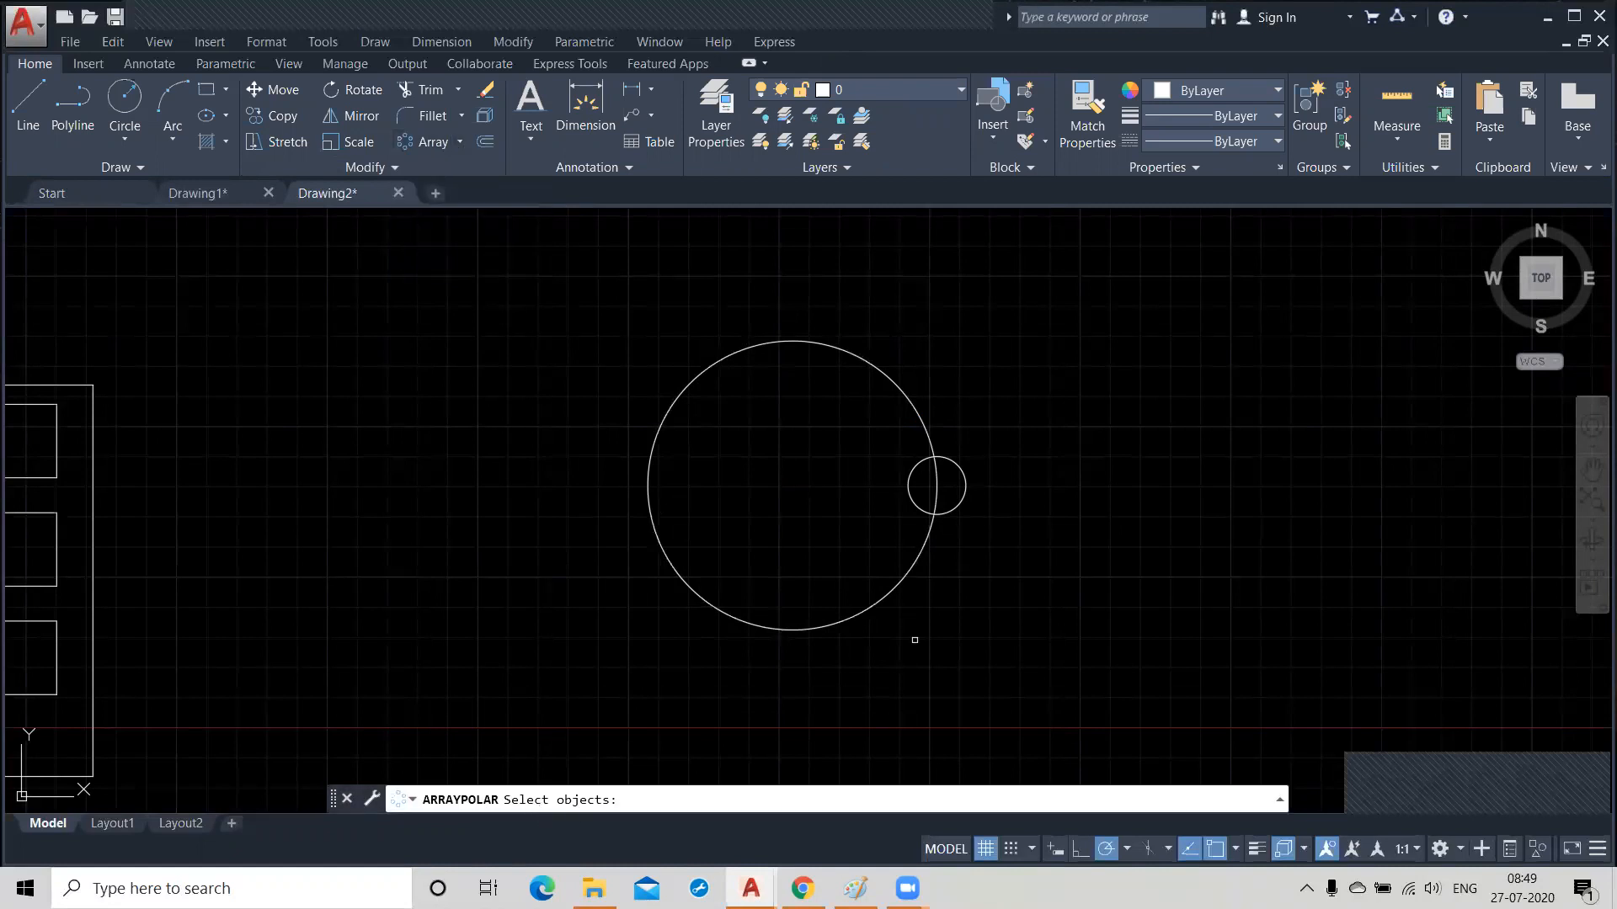
{"action": "left_click", "coordinate": [964, 499]}
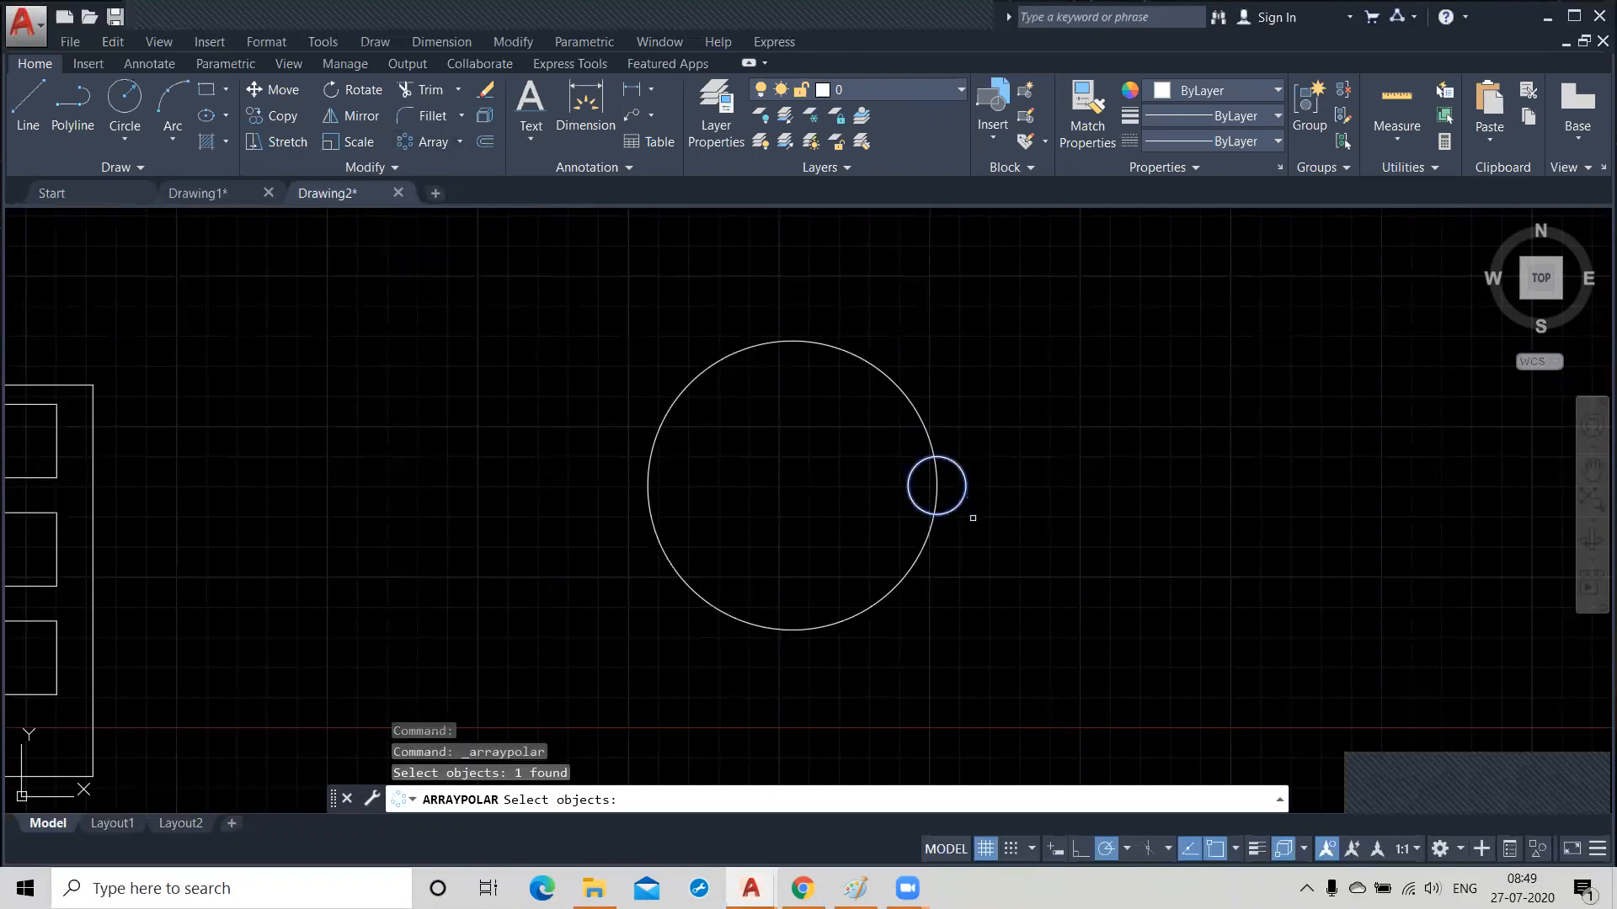
{"action": "key", "text": "Return"}
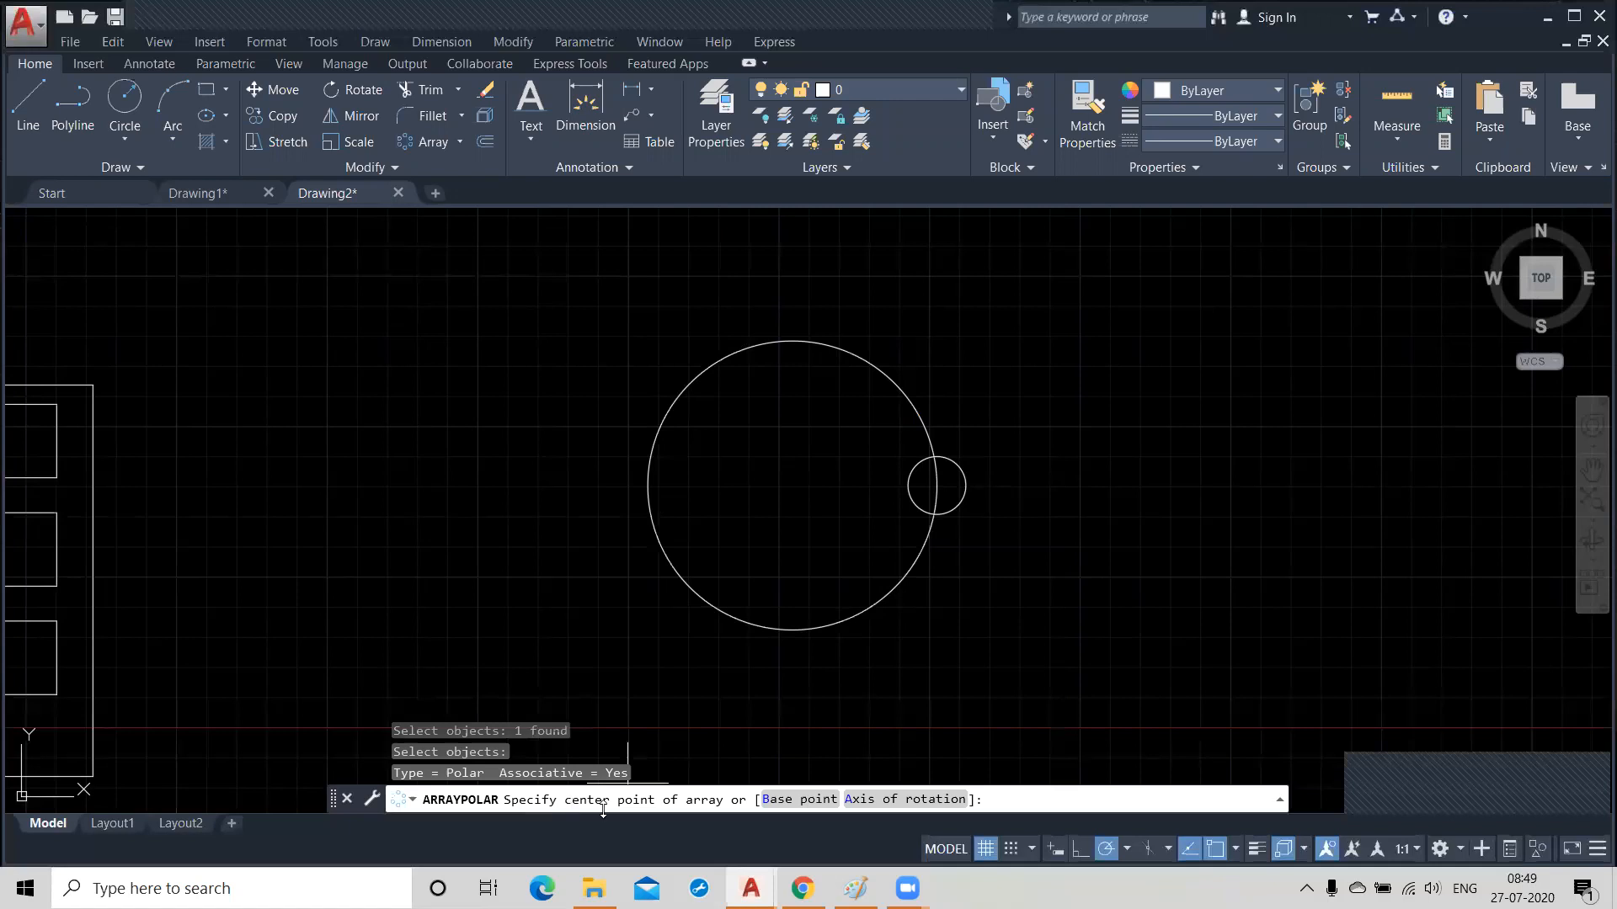
{"action": "left_click", "coordinate": [792, 485]}
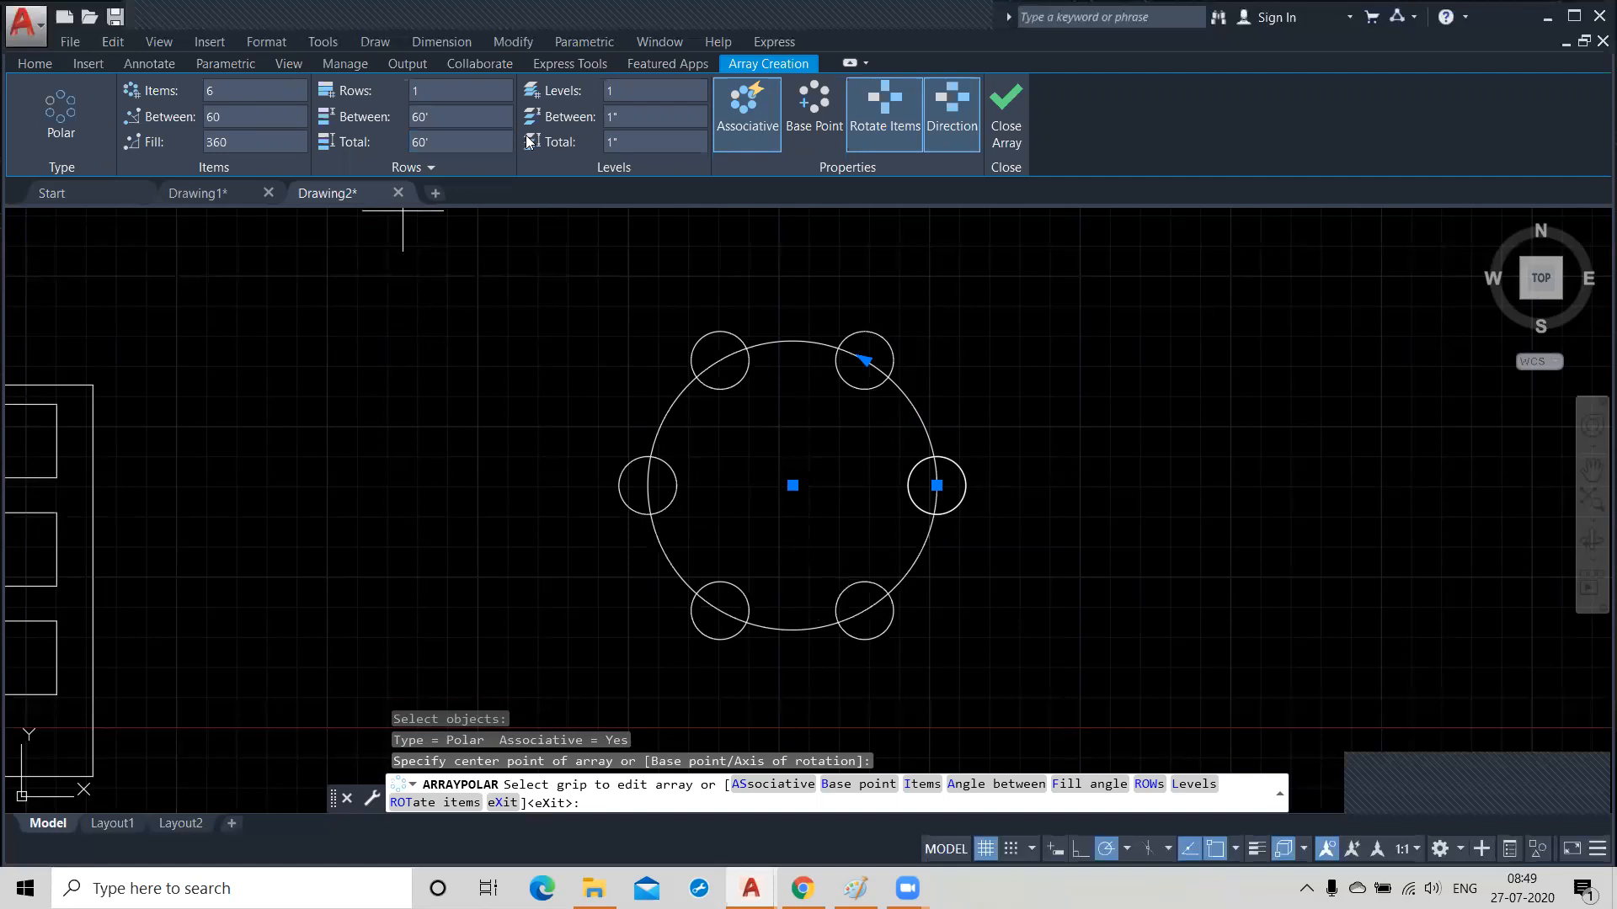
Set the number of items in the polar array to 12.
{"action": "left_click", "coordinate": [244, 91]}
{"action": "type", "text": "12"}
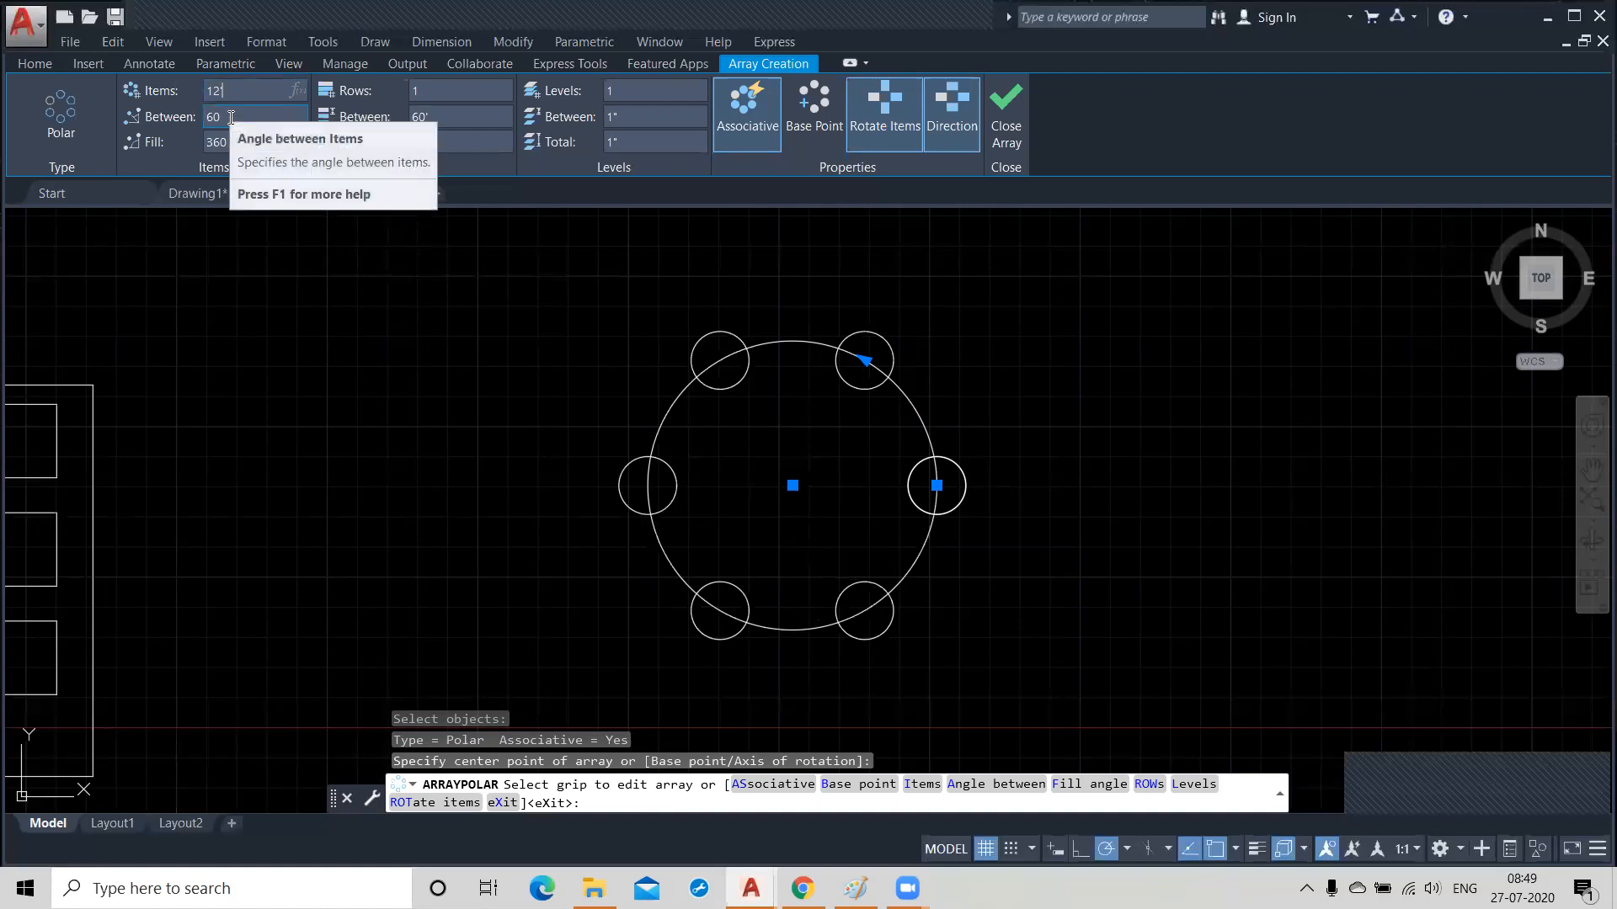
{"action": "key", "text": "Return"}
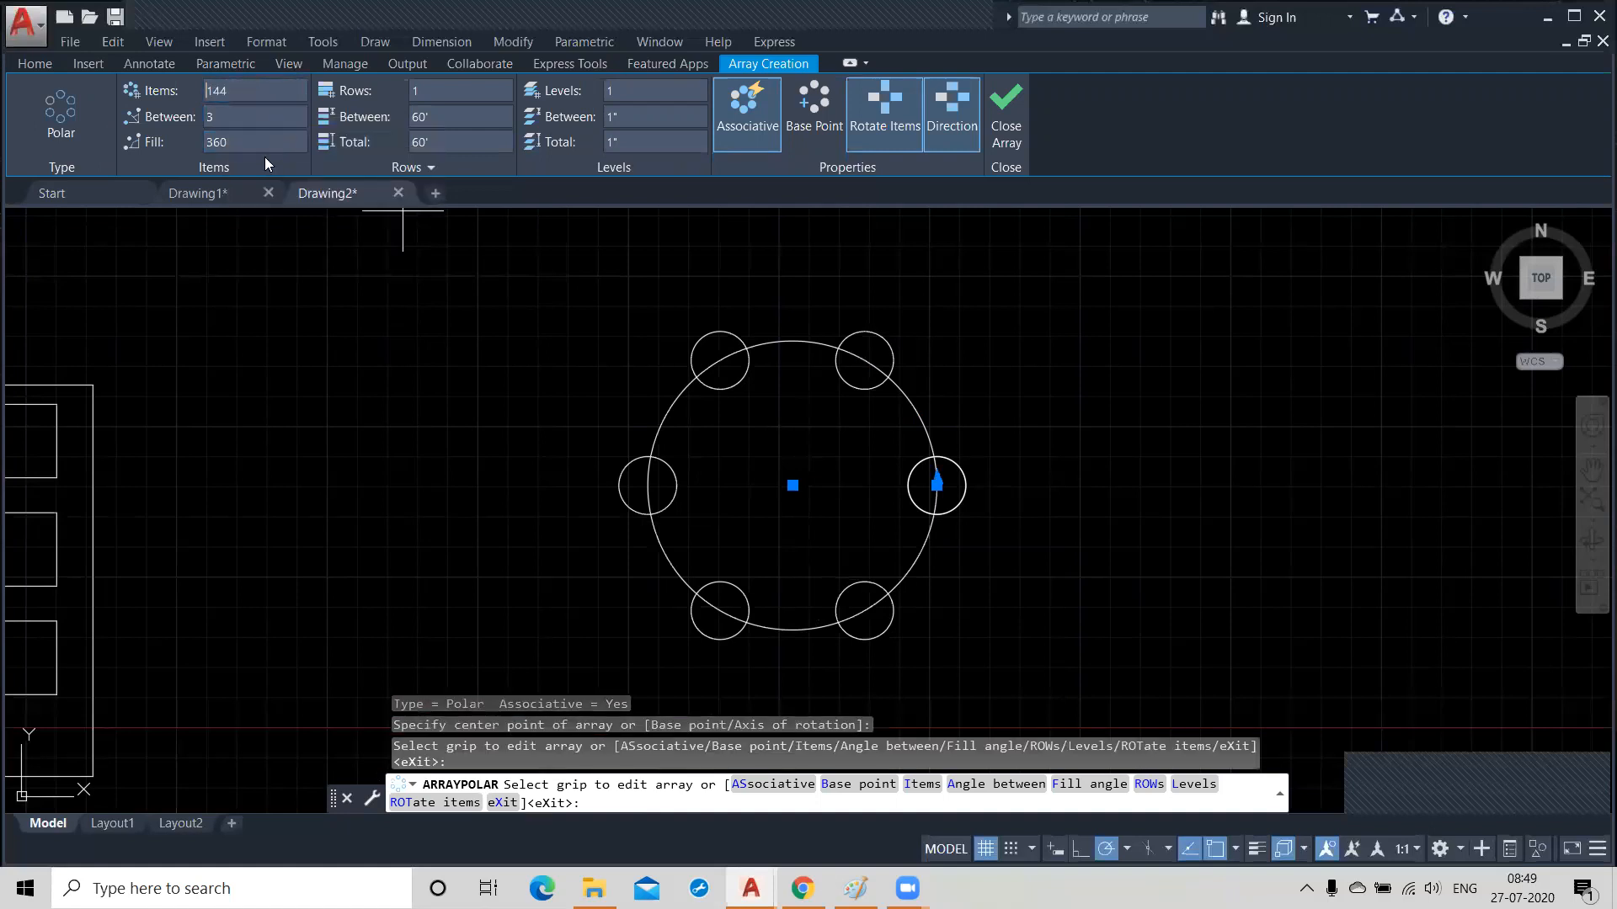
{"action": "left_click", "coordinate": [250, 97]}
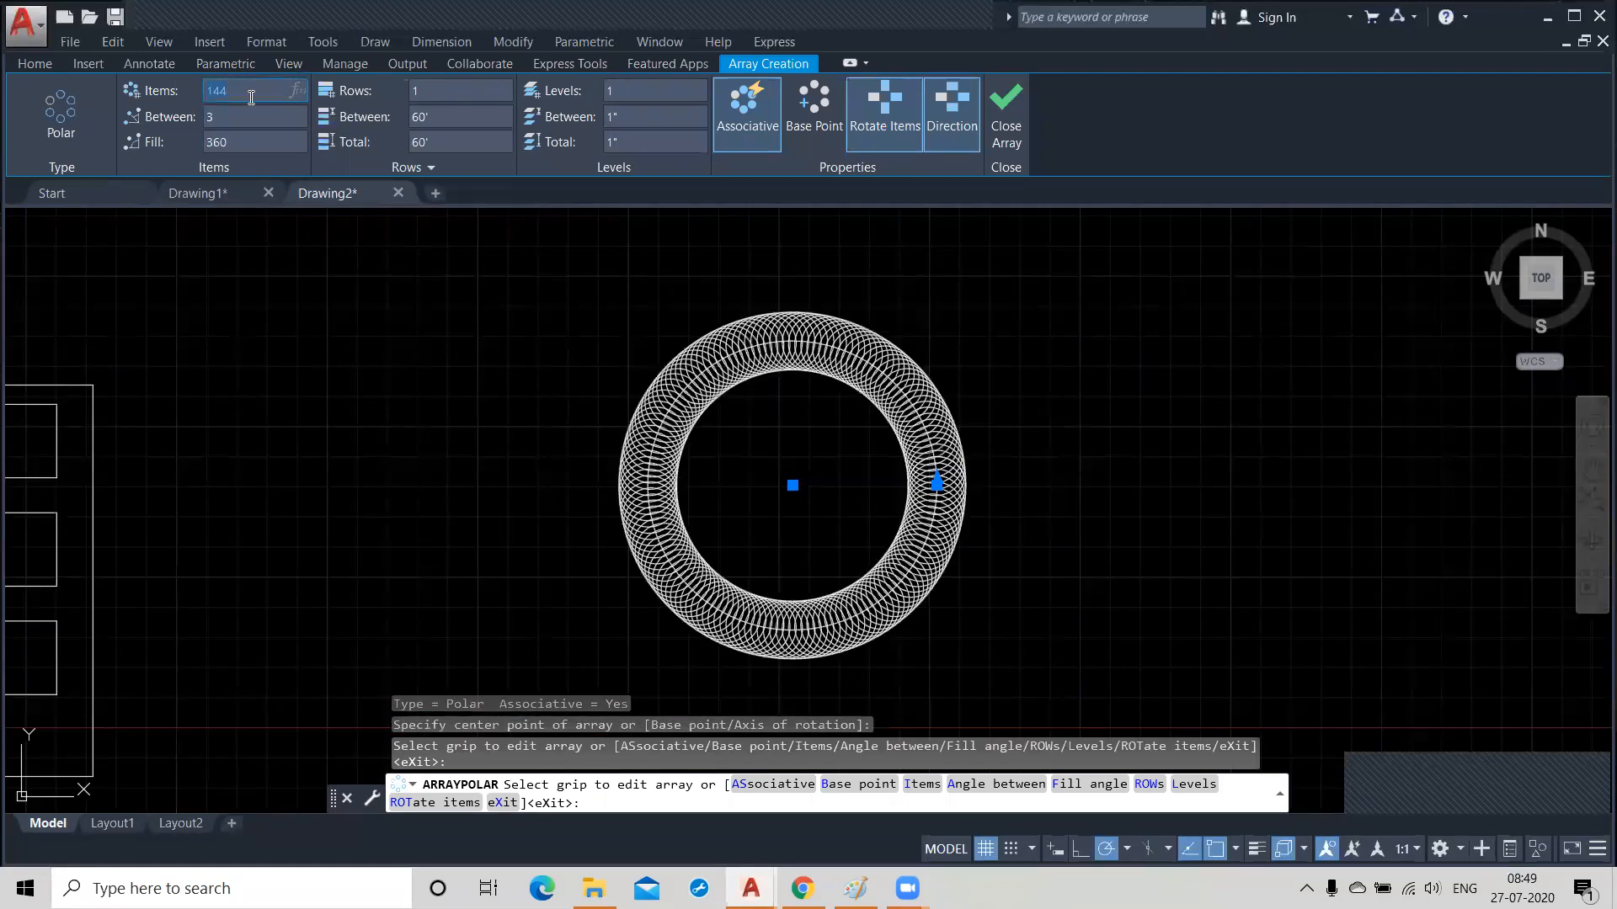
{"action": "type", "text": "12"}
{"action": "left_click", "coordinate": [209, 118]}
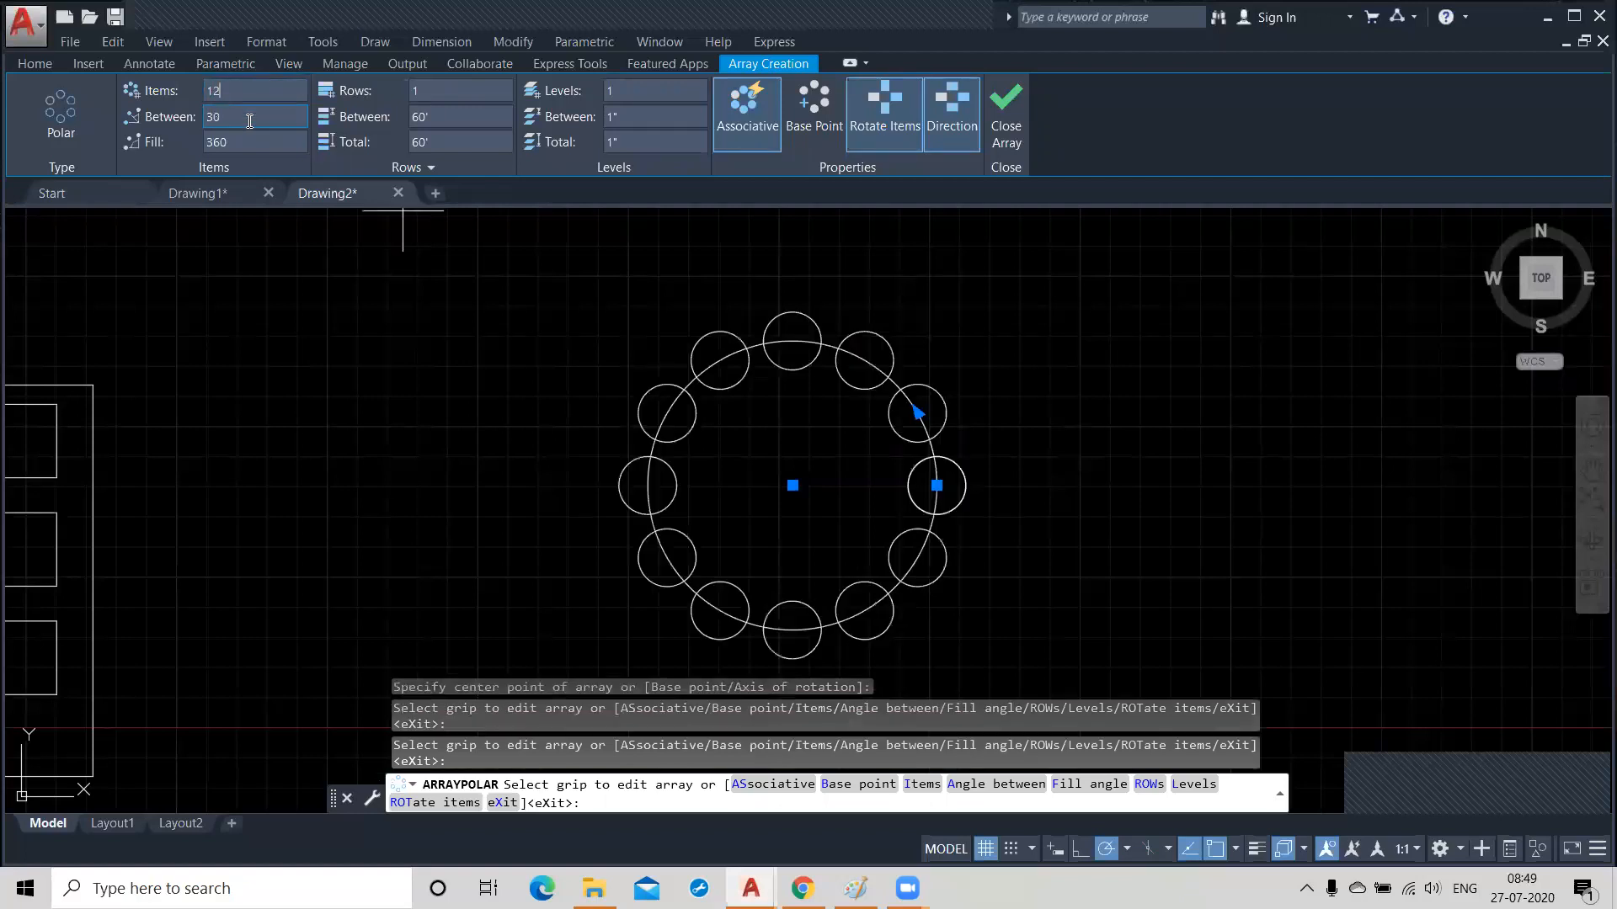
{"action": "key", "text": "Tab"}
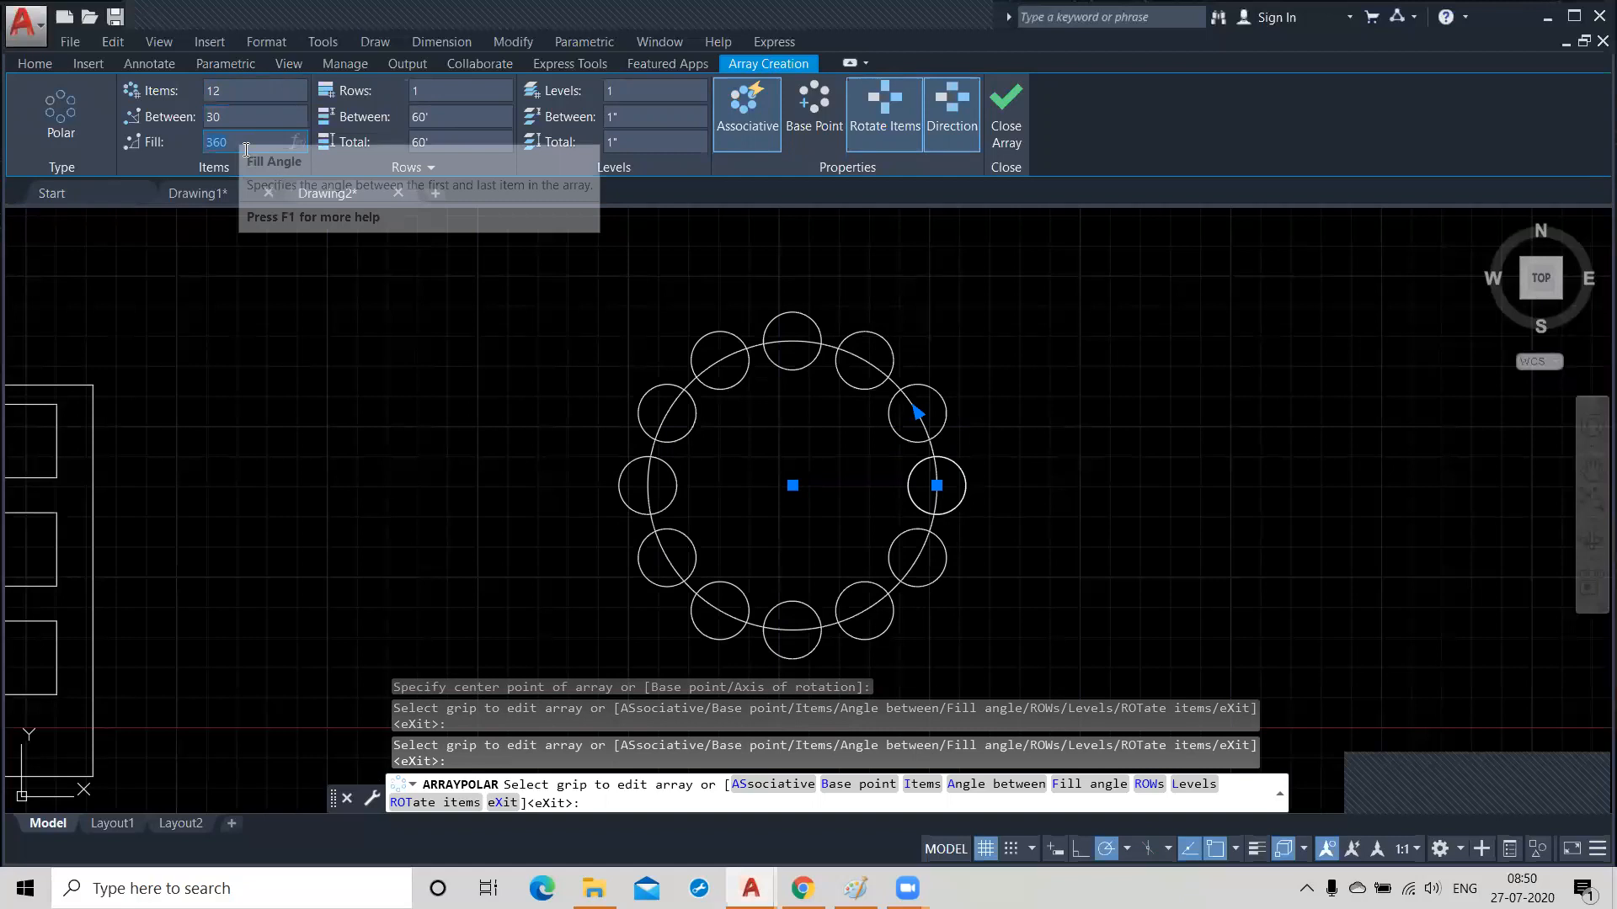
{"action": "key", "text": "Return"}
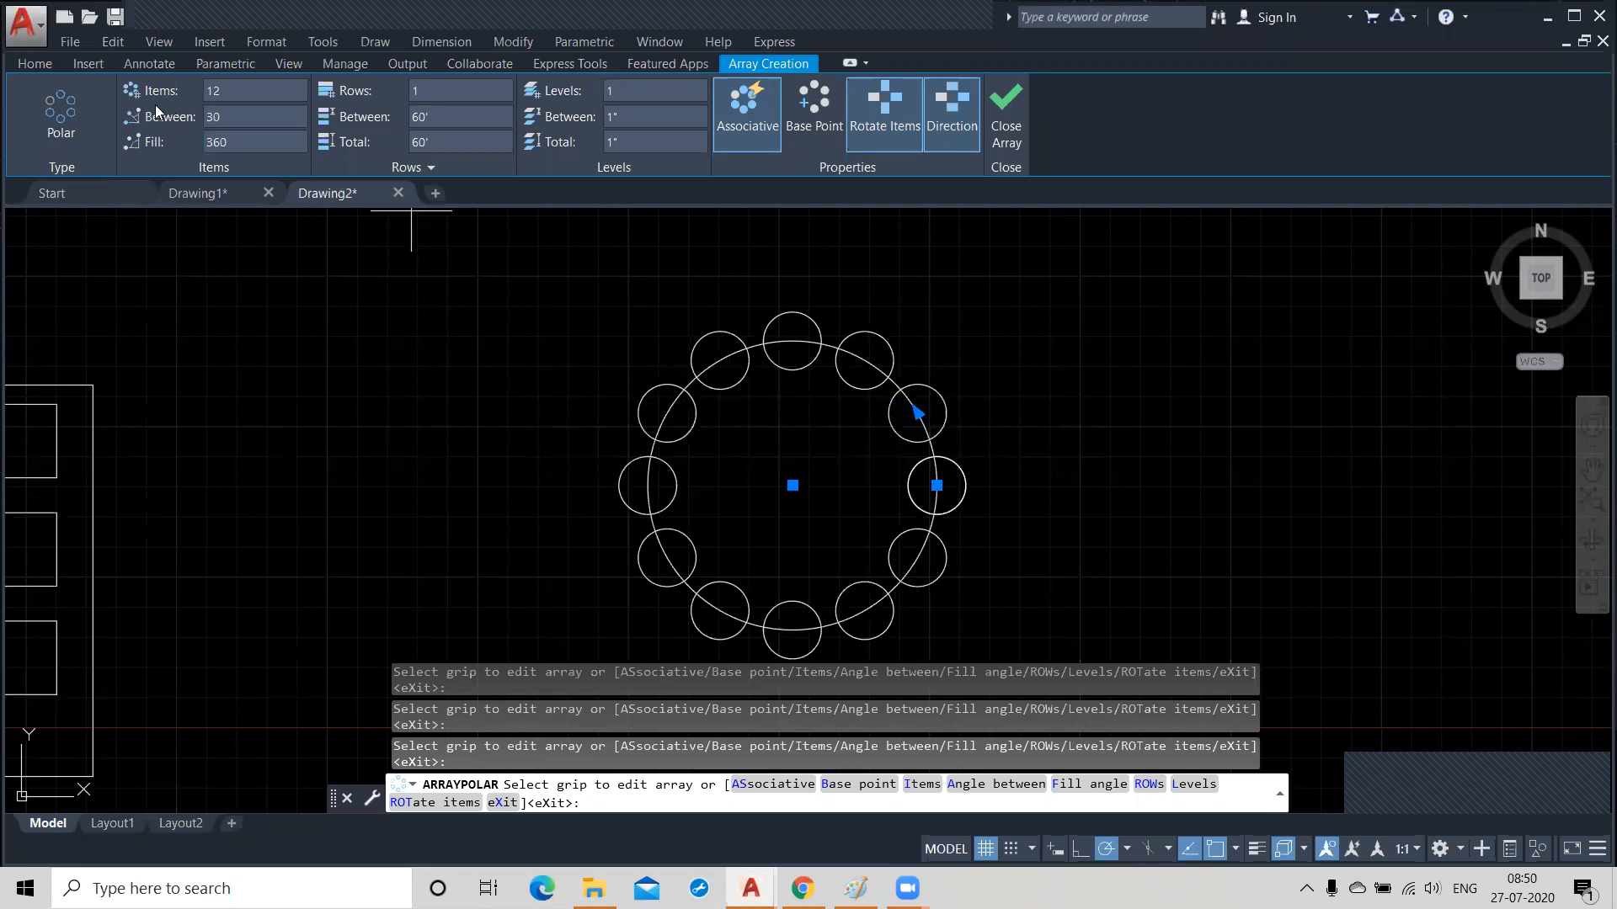
{"action": "left_click", "coordinate": [234, 97]}
{"action": "left_click", "coordinate": [237, 117]}
{"action": "left_click", "coordinate": [244, 140]}
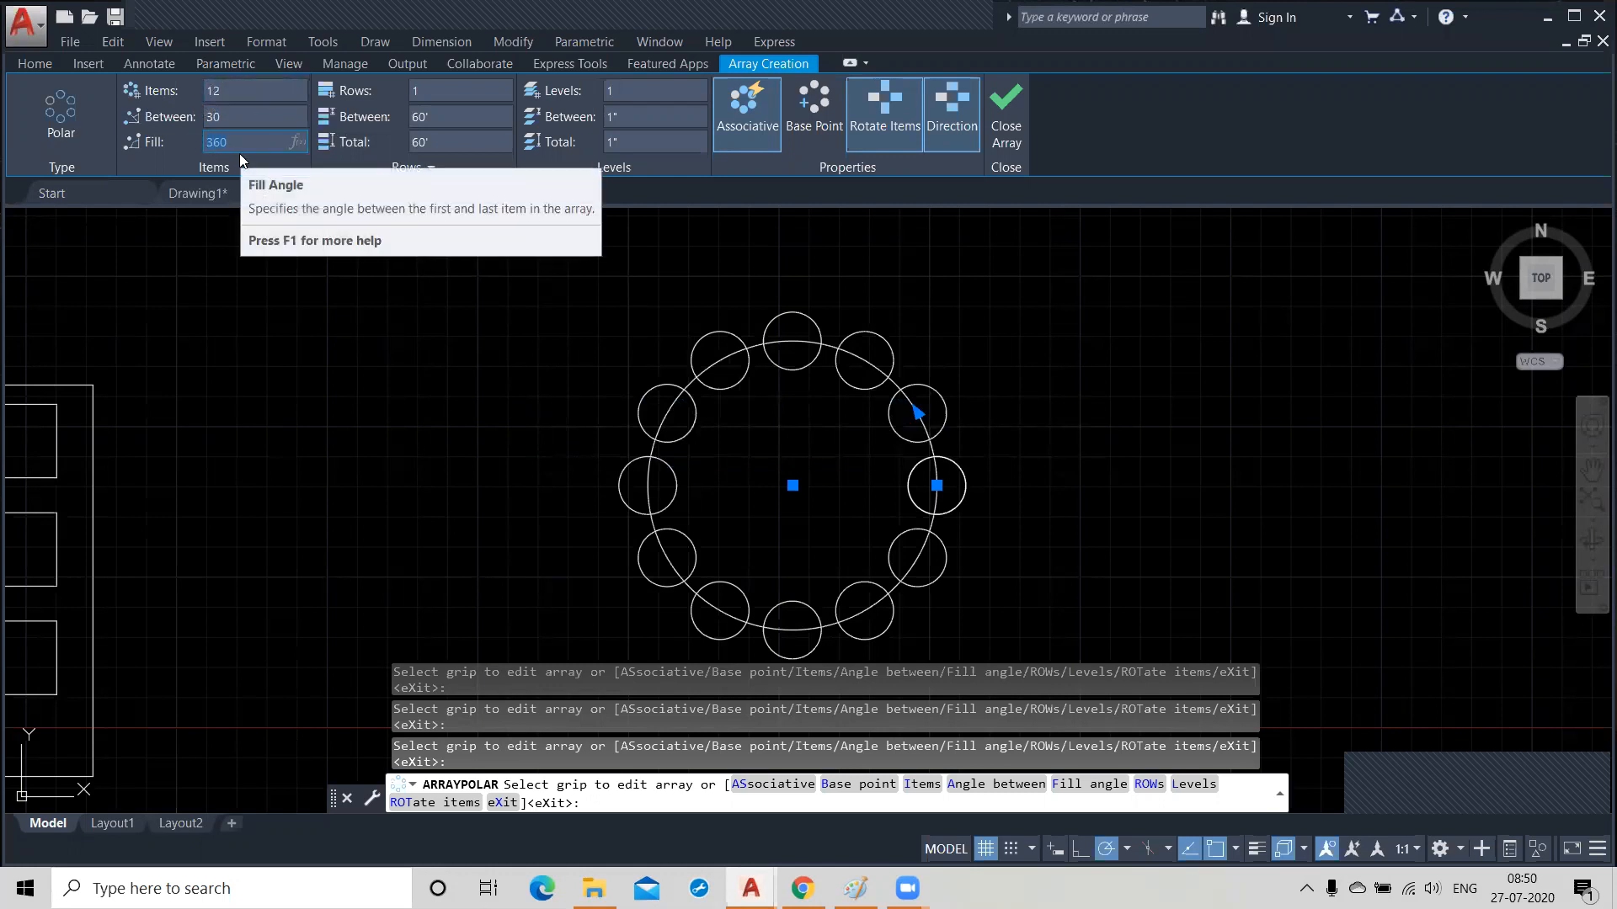
Try 3 rows in the polar array of small circles.
{"action": "left_click", "coordinate": [425, 91]}
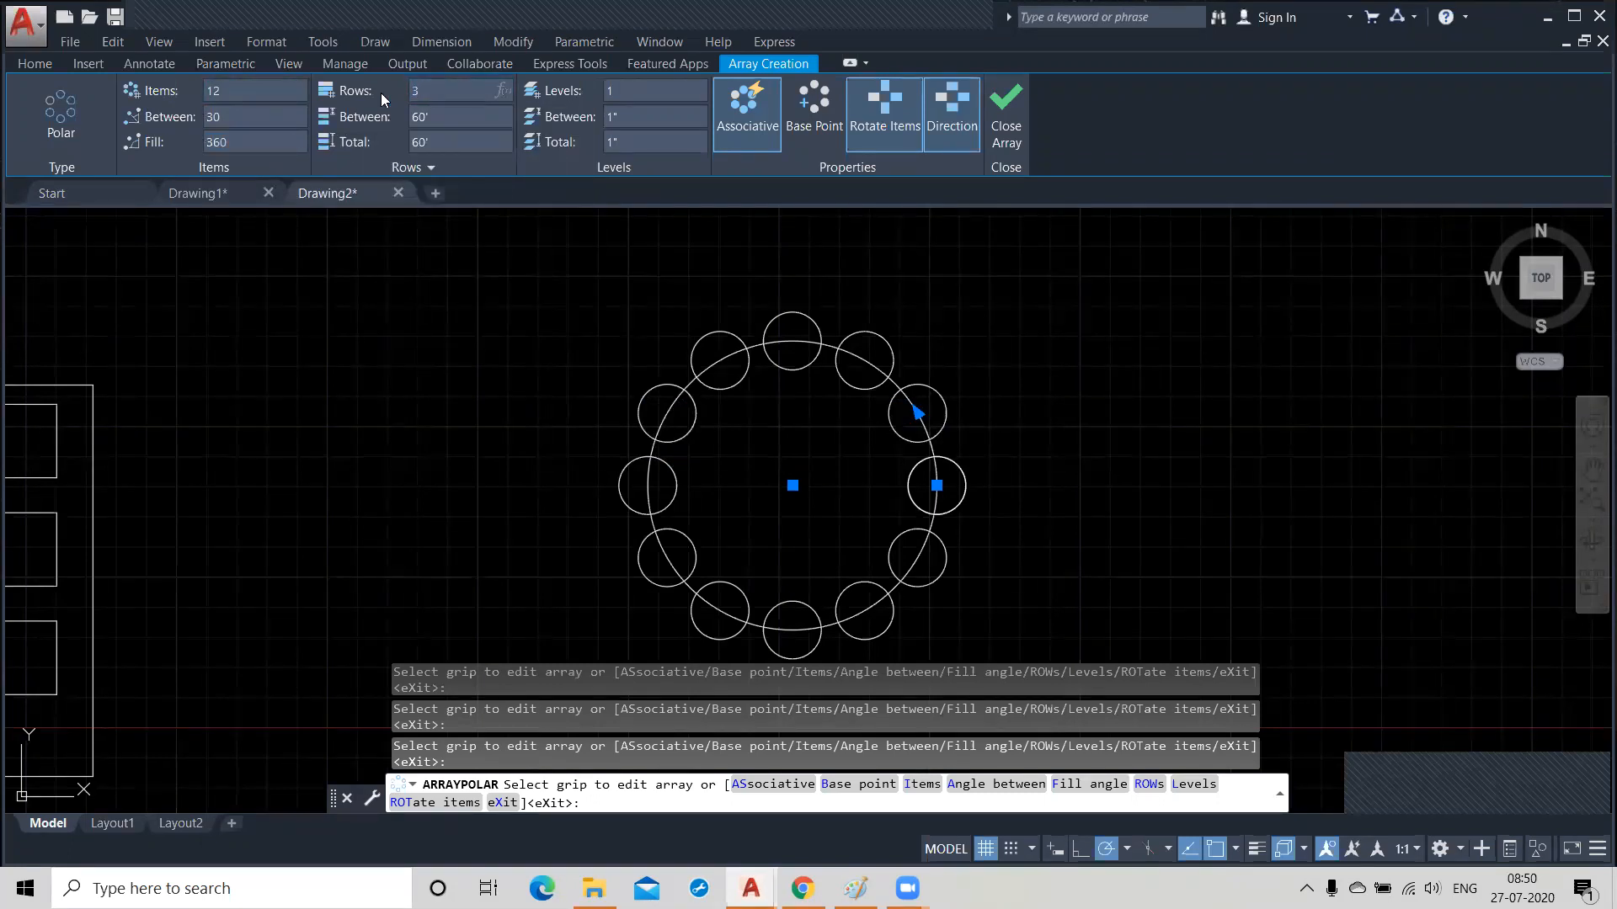
{"action": "key", "text": "Return"}
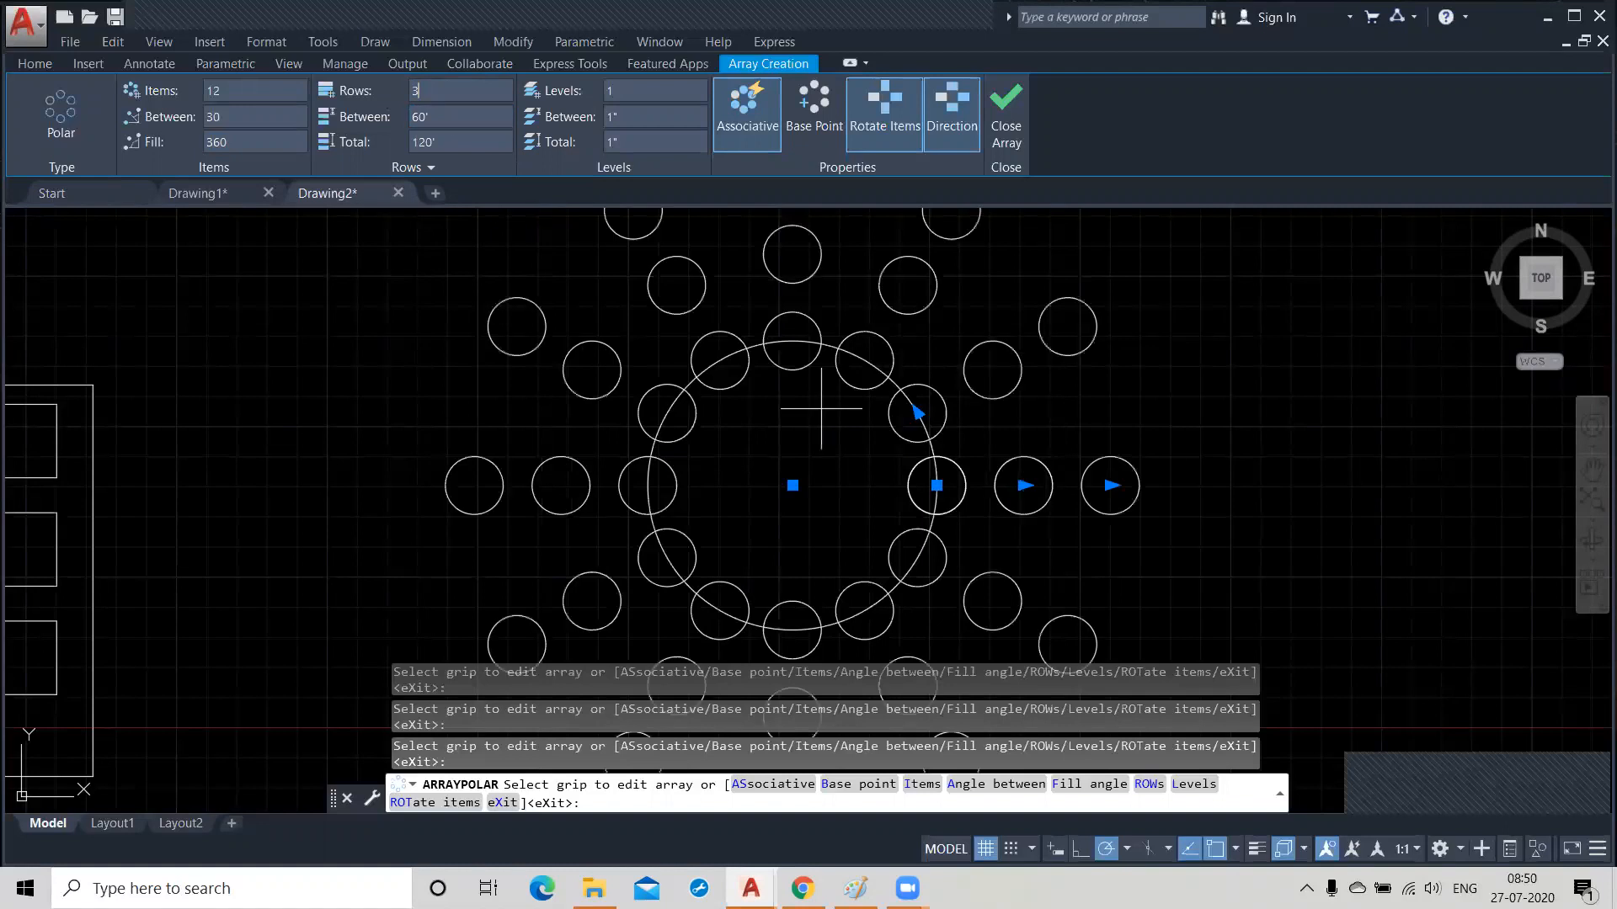
{"action": "scroll", "coordinate": [825, 464], "scroll_direction": "down", "scroll_amount": 2}
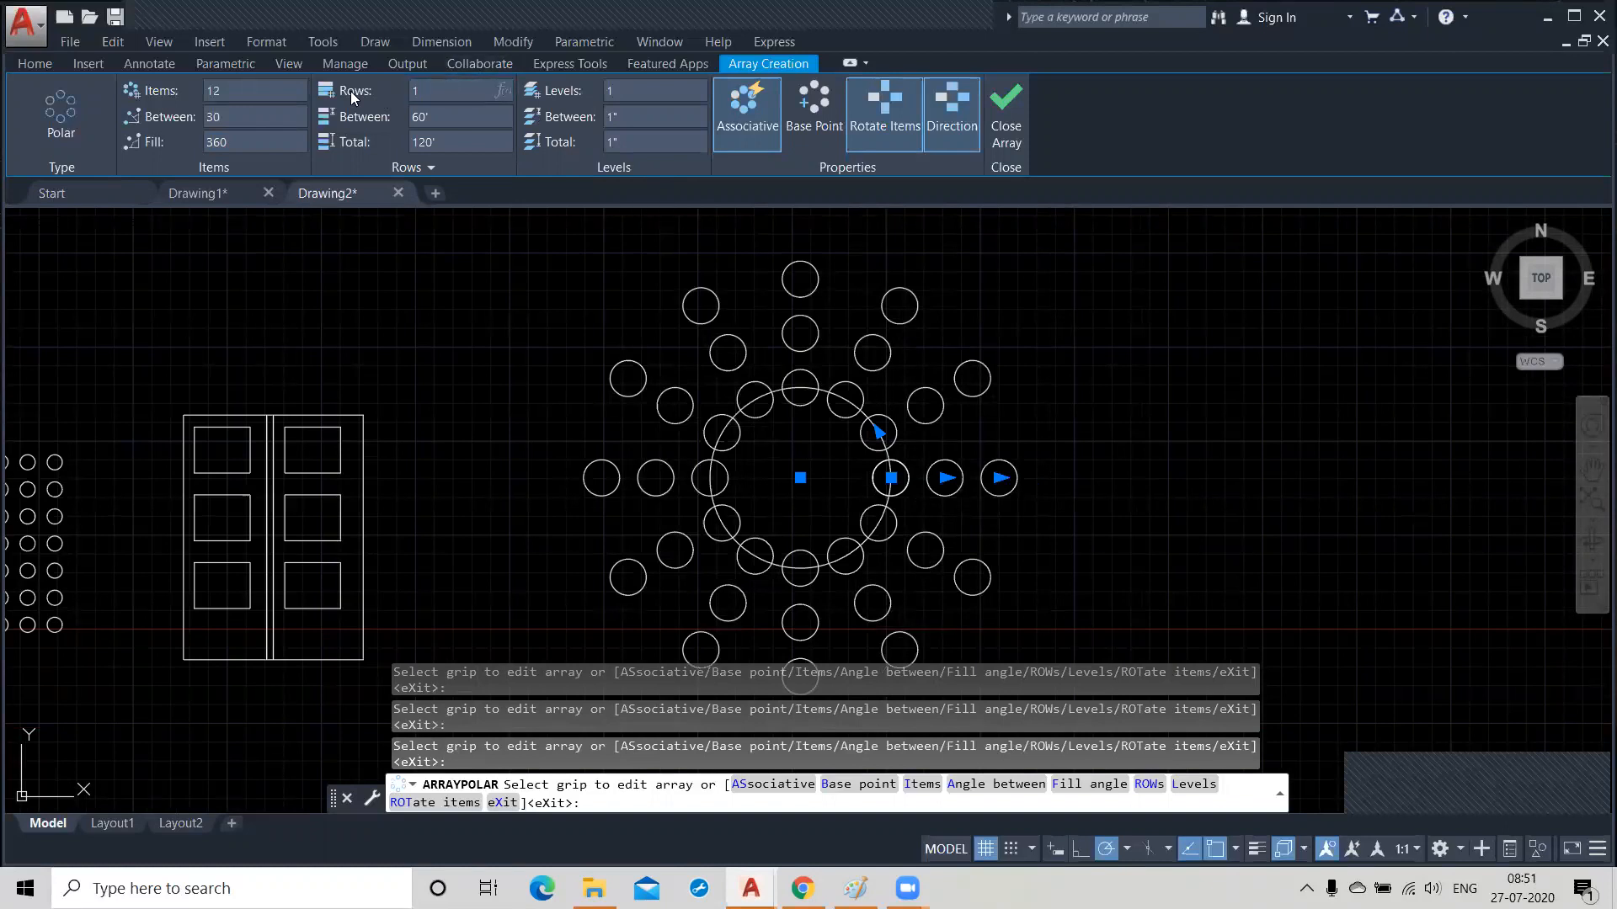
Set the polar array's row count to 1 and finish the array.
{"action": "left_click", "coordinate": [458, 126]}
{"action": "left_click", "coordinate": [439, 117]}
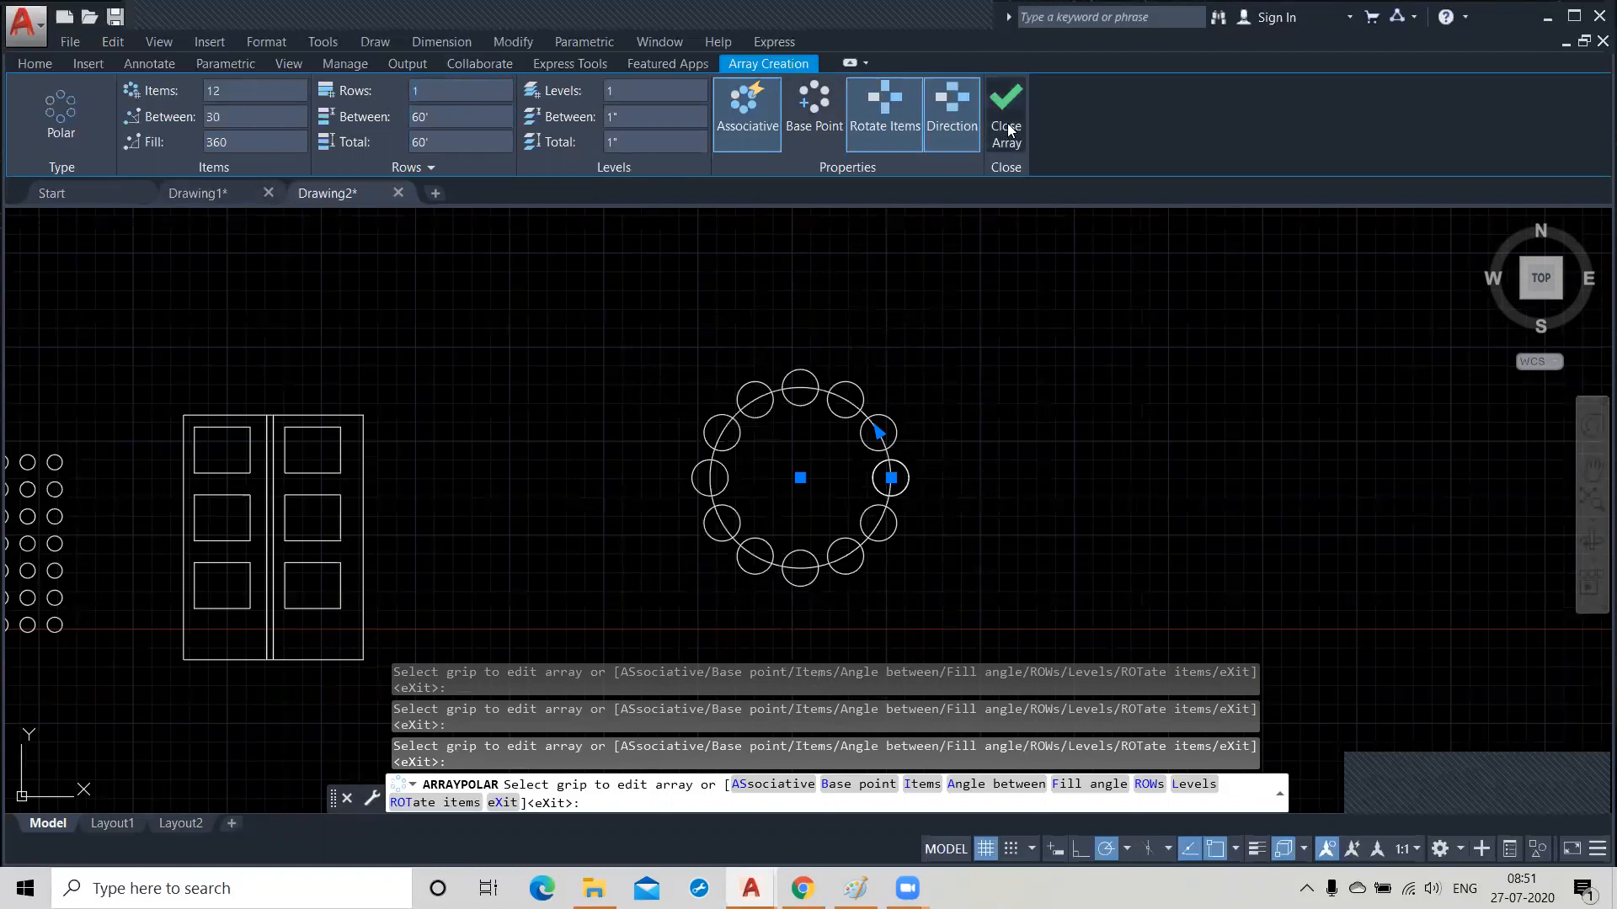
{"action": "left_click", "coordinate": [994, 130]}
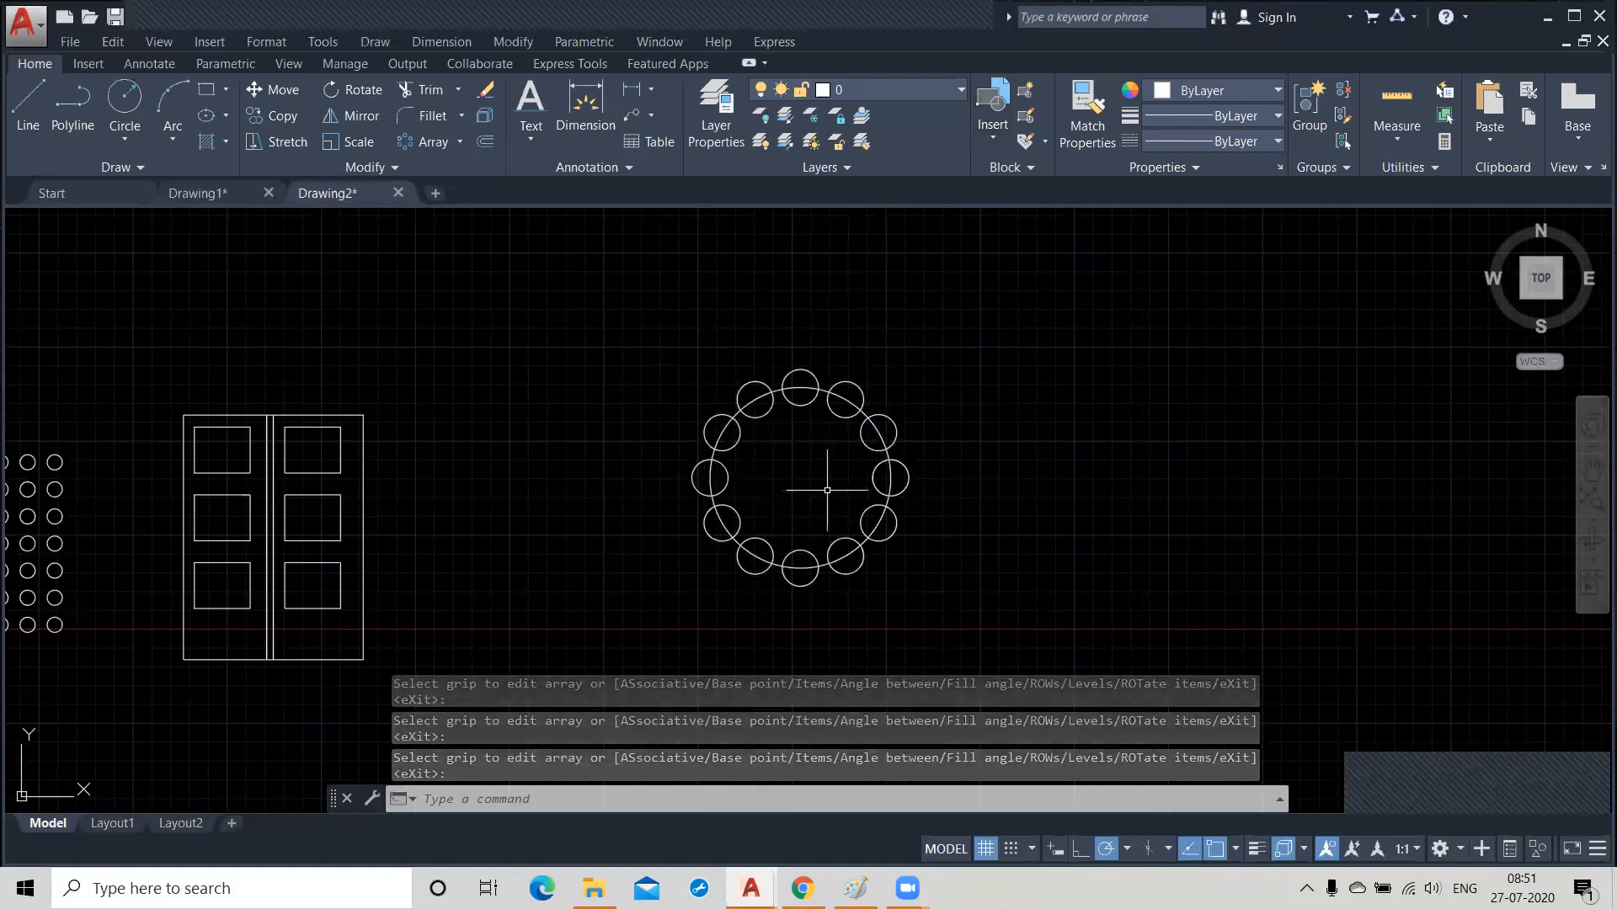
Draw a wide, downward-bulging three-point arc in the empty area to the east of the polar array.
{"action": "scroll", "coordinate": [680, 442], "scroll_direction": "down", "scroll_amount": 2}
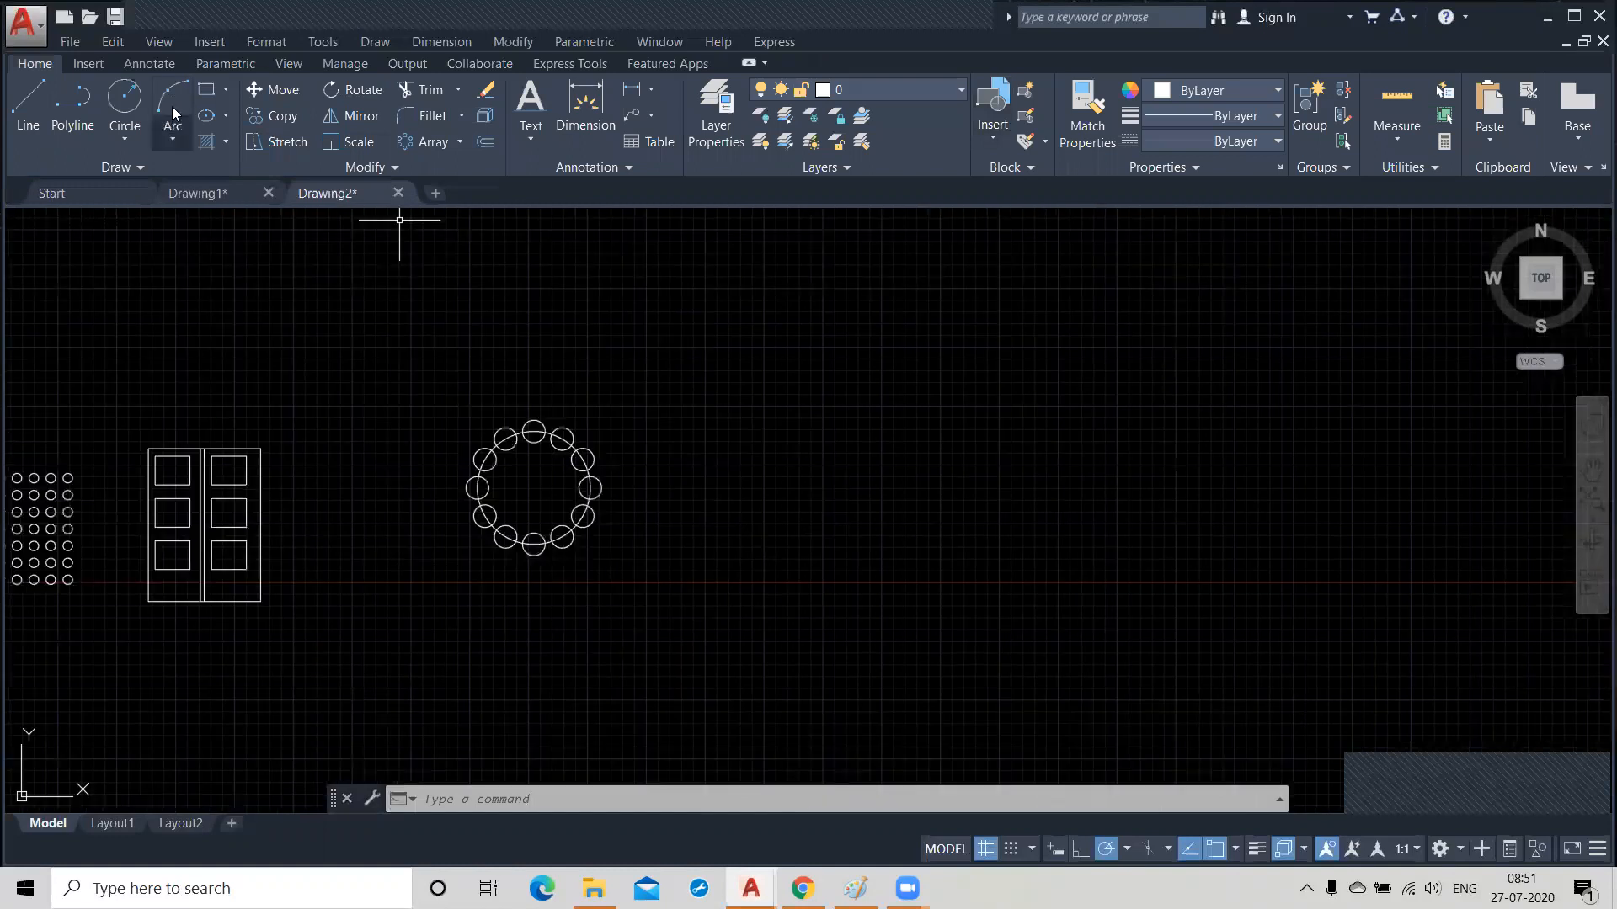
{"action": "left_click", "coordinate": [889, 516]}
{"action": "left_click", "coordinate": [1158, 576]}
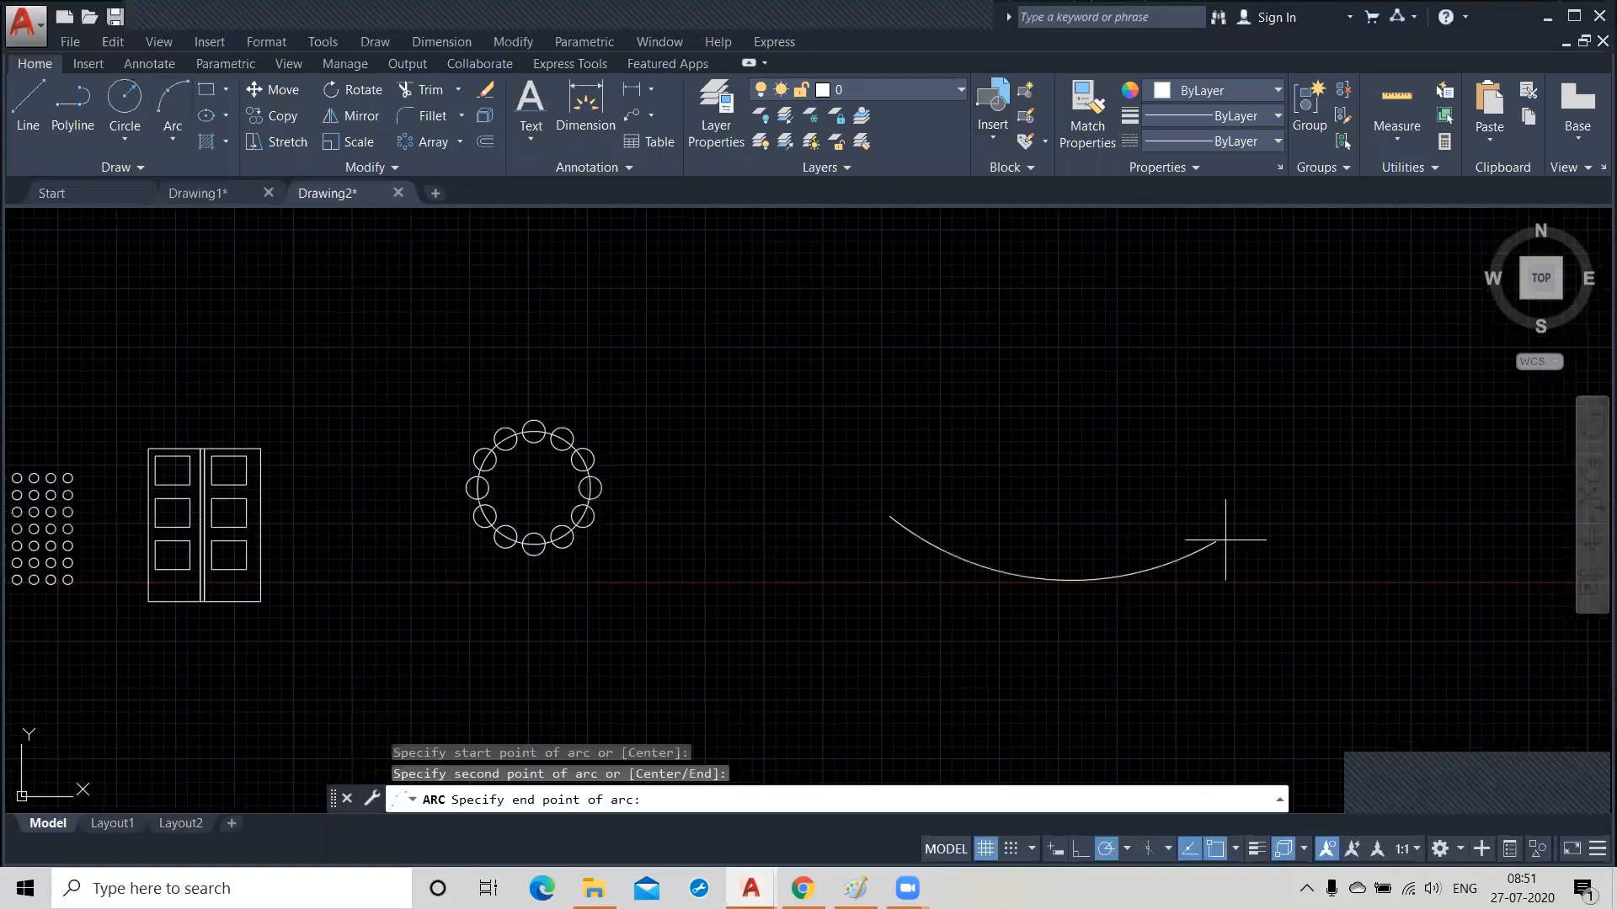
{"action": "left_click", "coordinate": [1523, 432]}
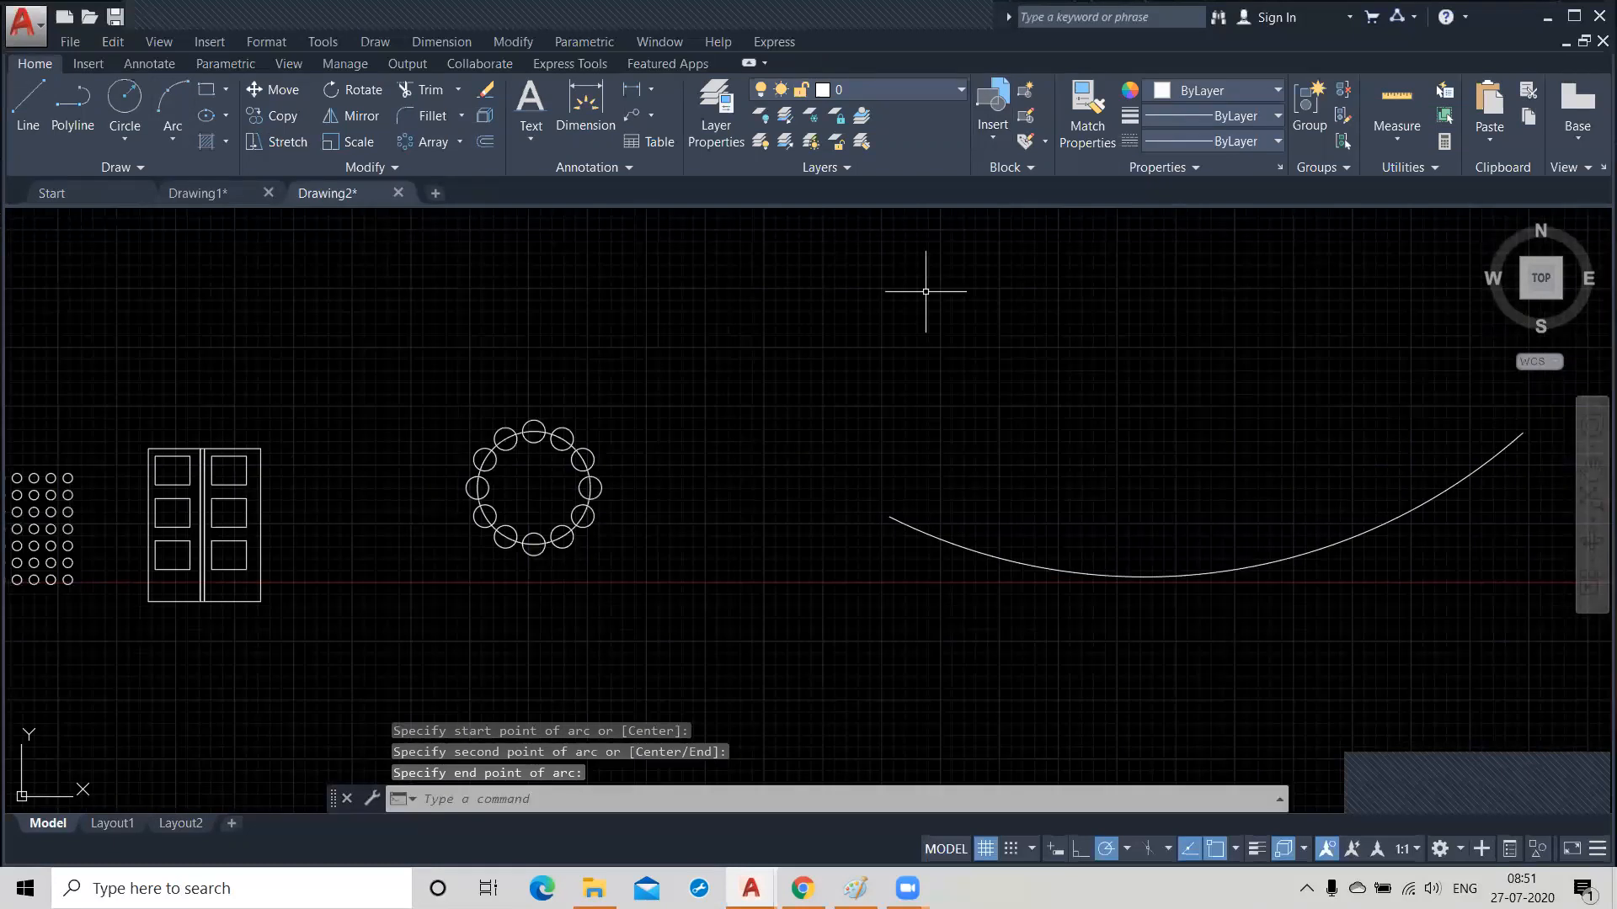
Draw a small circle centred on the arc's west endpoint.
{"action": "left_click", "coordinate": [125, 114]}
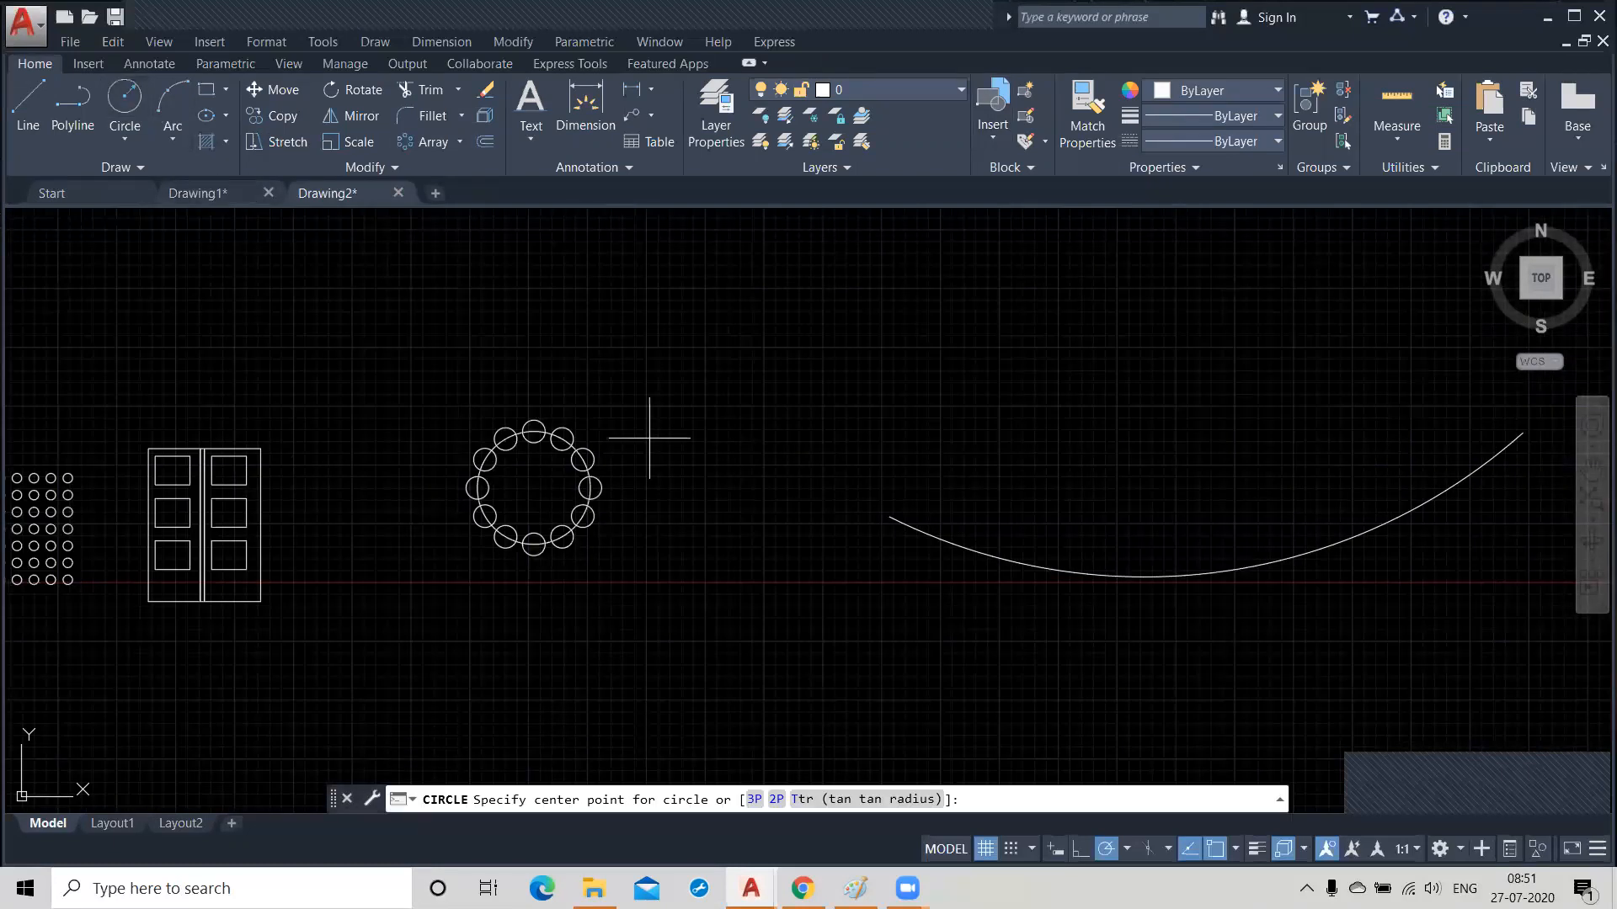
{"action": "left_click", "coordinate": [889, 516]}
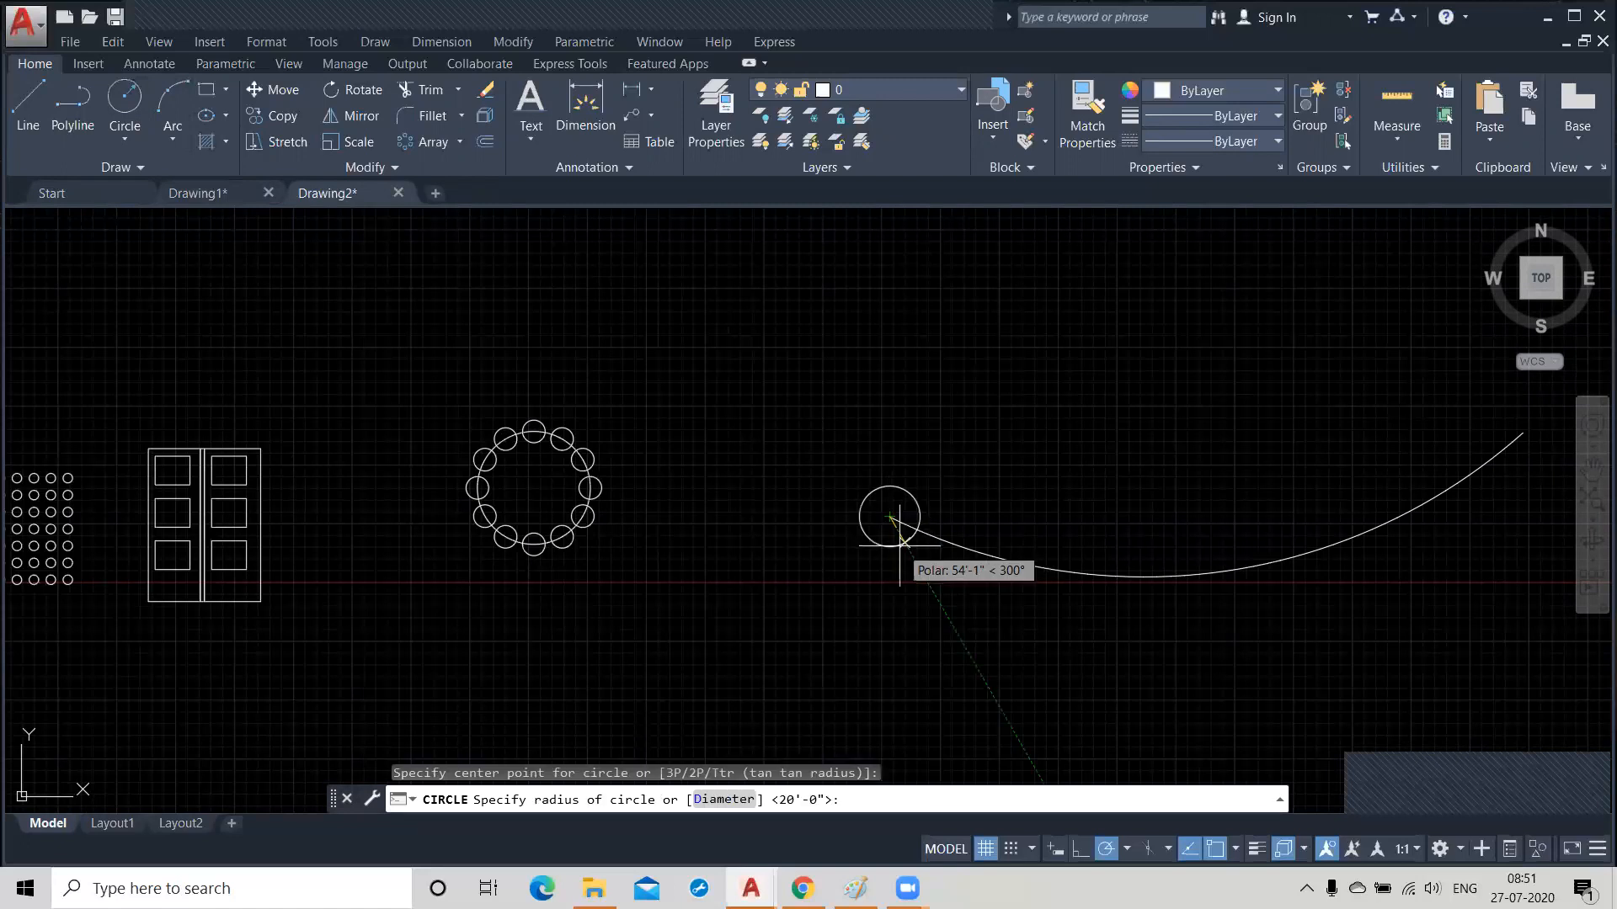
{"action": "left_click", "coordinate": [896, 539]}
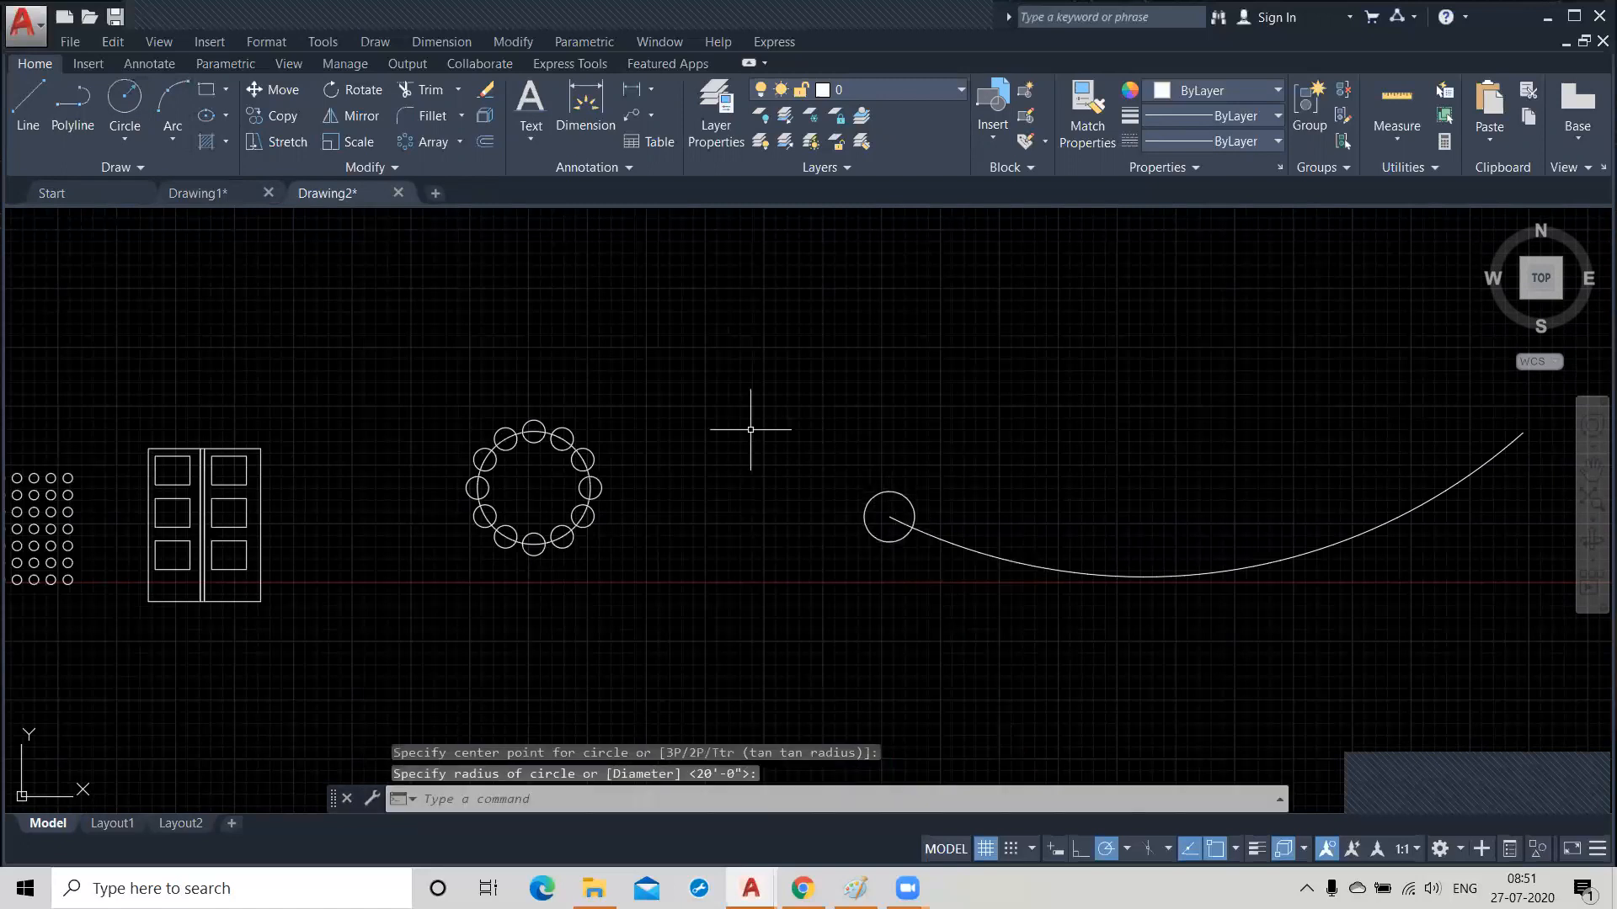
Create a path array of the small circle at the arc's west end, using the arc as the path curve.
{"action": "left_click", "coordinate": [460, 144]}
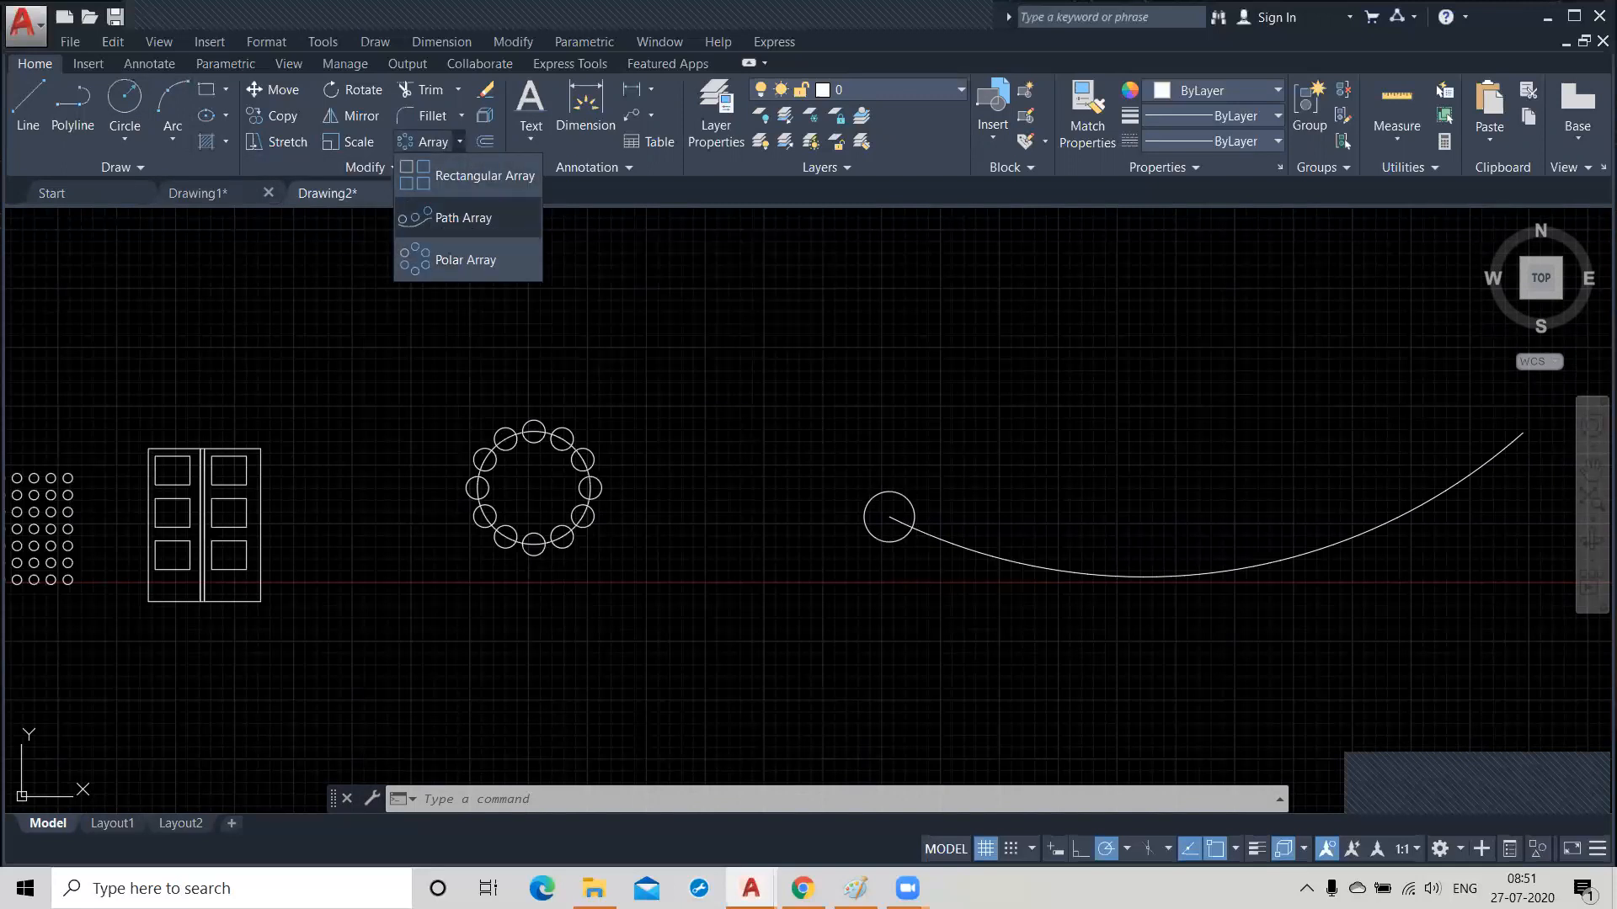
{"action": "left_click", "coordinate": [445, 221]}
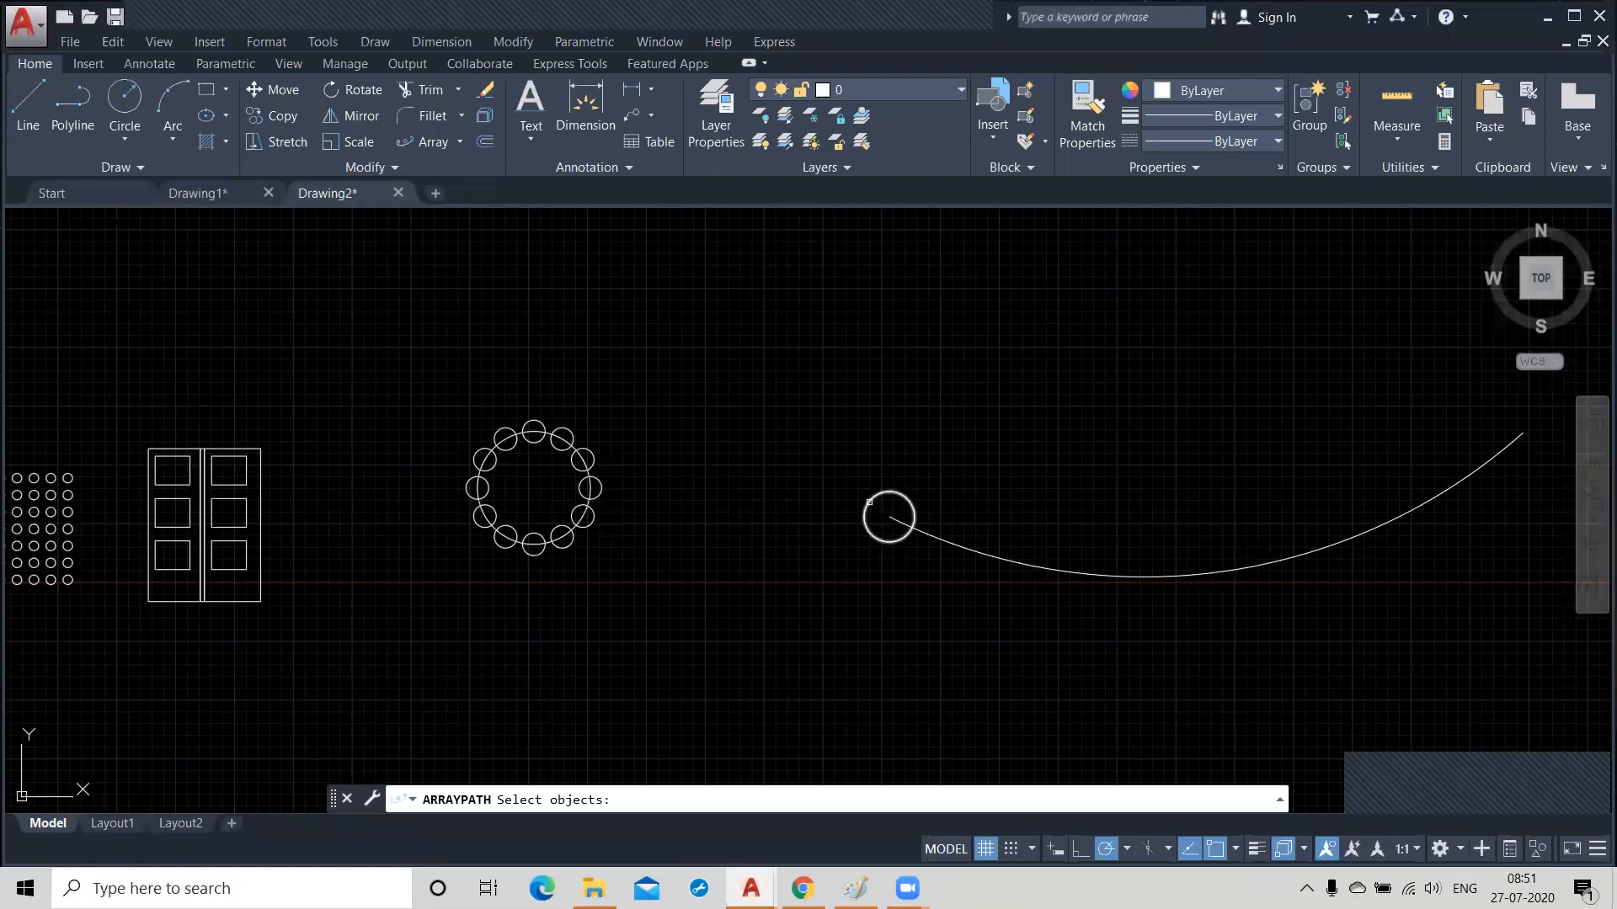
{"action": "left_click", "coordinate": [869, 502]}
{"action": "key", "text": "Return"}
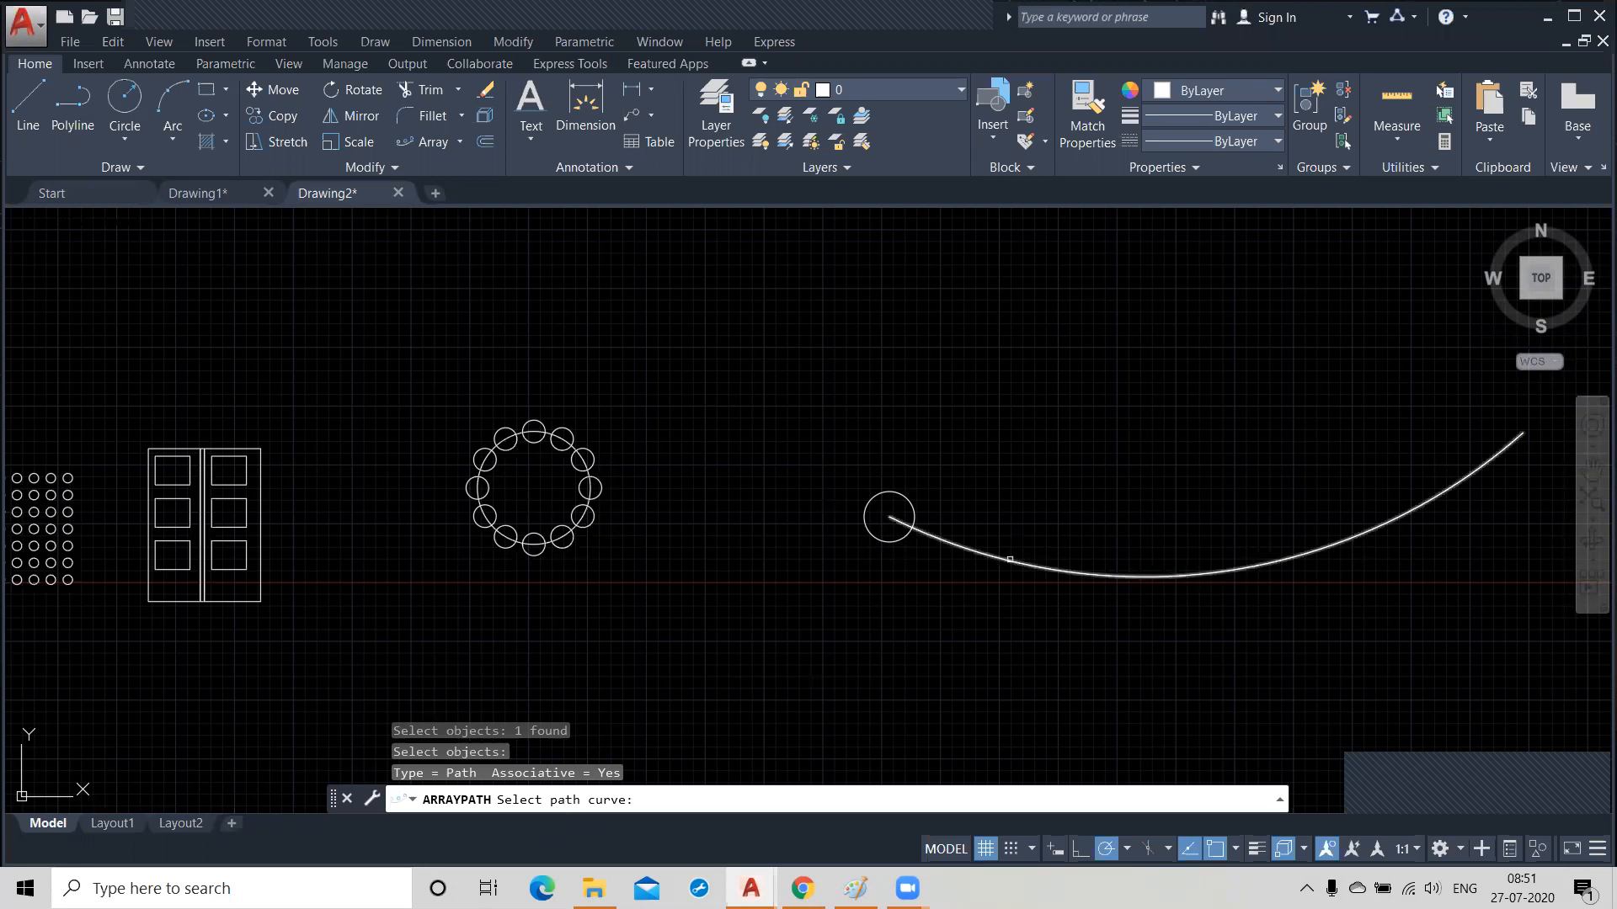
{"action": "left_click", "coordinate": [1010, 559]}
{"action": "scroll", "coordinate": [766, 597], "scroll_direction": "down", "scroll_amount": 2}
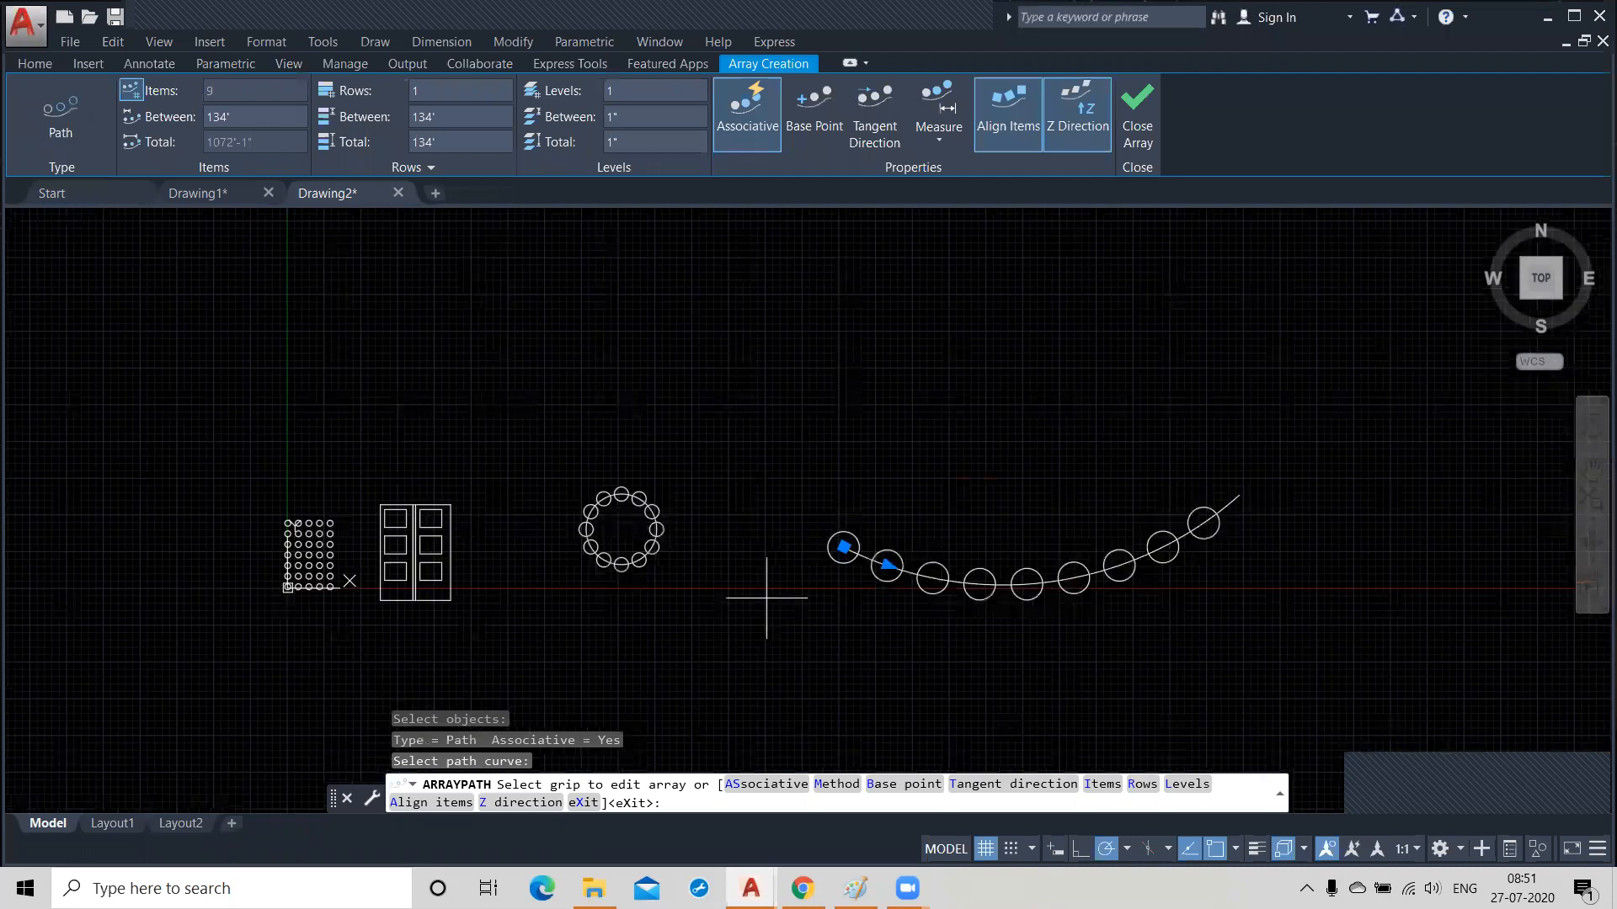
Set the spacing between the path array's items to 50'.
{"action": "left_click", "coordinate": [246, 116]}
{"action": "type", "text": "50"}
{"action": "key", "text": "Return"}
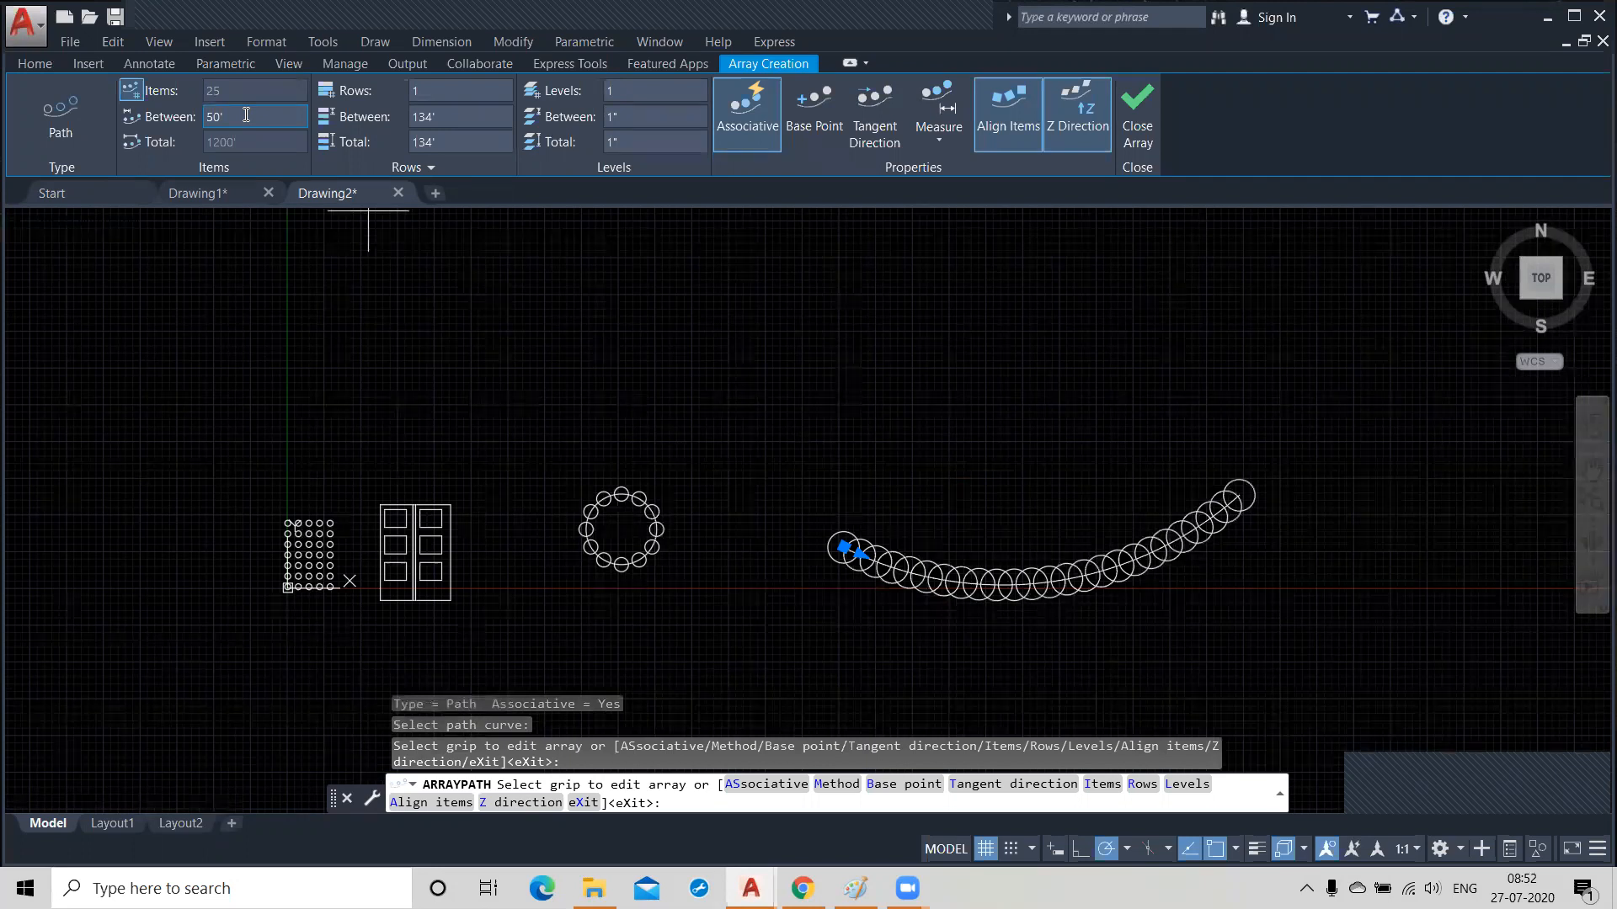
Set the spacing between the path array's items to 10' and finish the array.
{"action": "left_click", "coordinate": [246, 114]}
{"action": "type", "text": "10"}
{"action": "key", "text": "Return"}
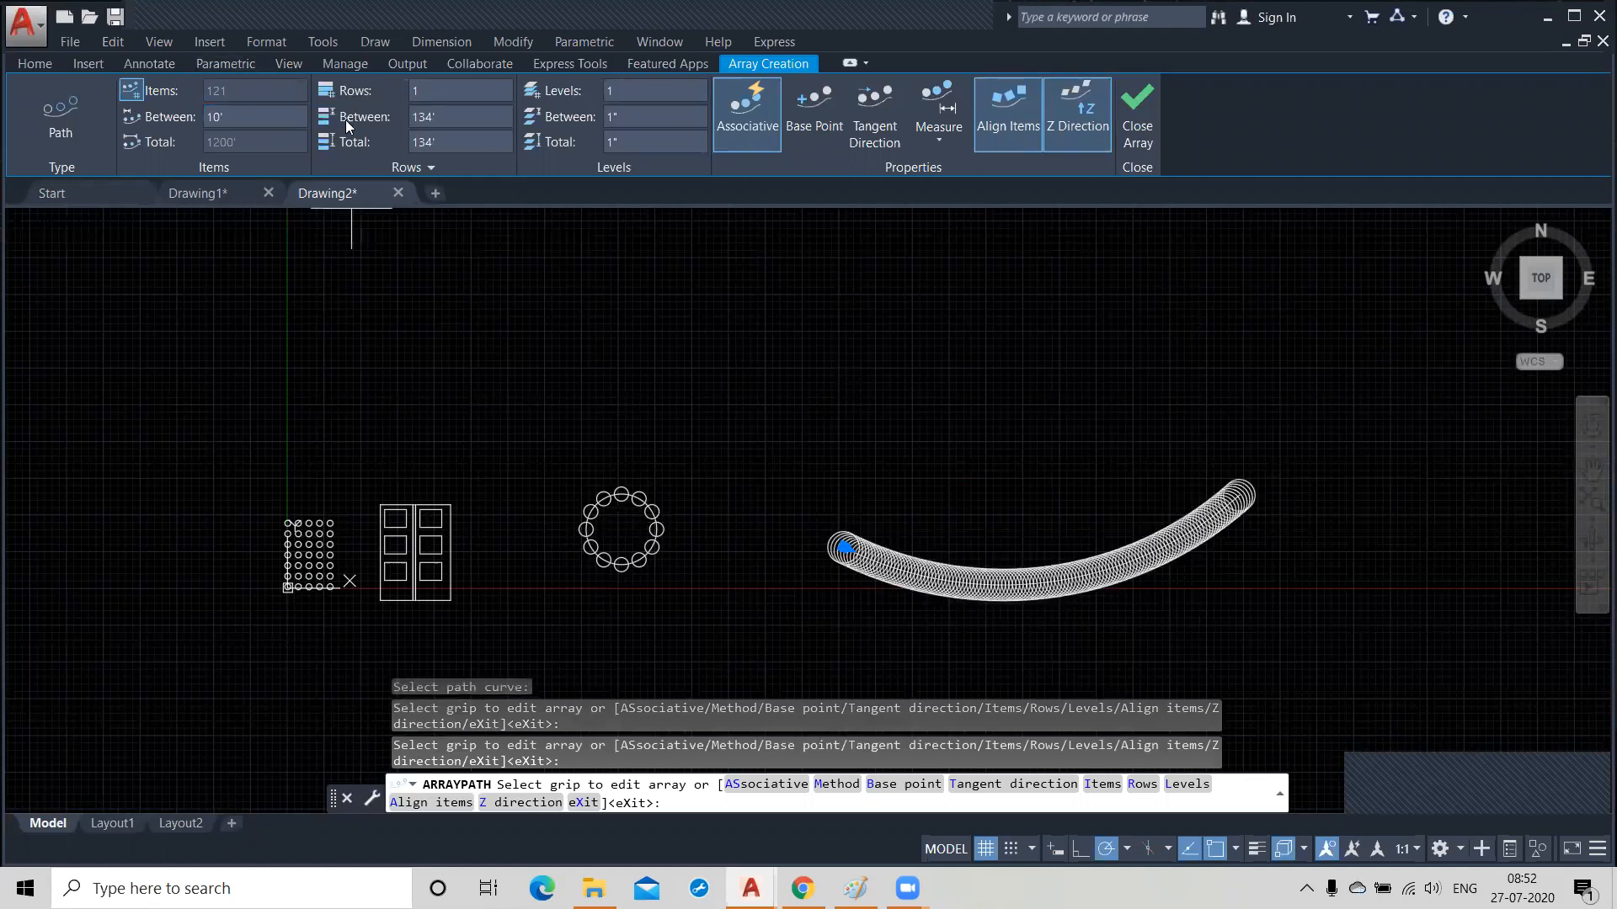
{"action": "scroll", "coordinate": [1033, 581], "scroll_direction": "up", "scroll_amount": 2}
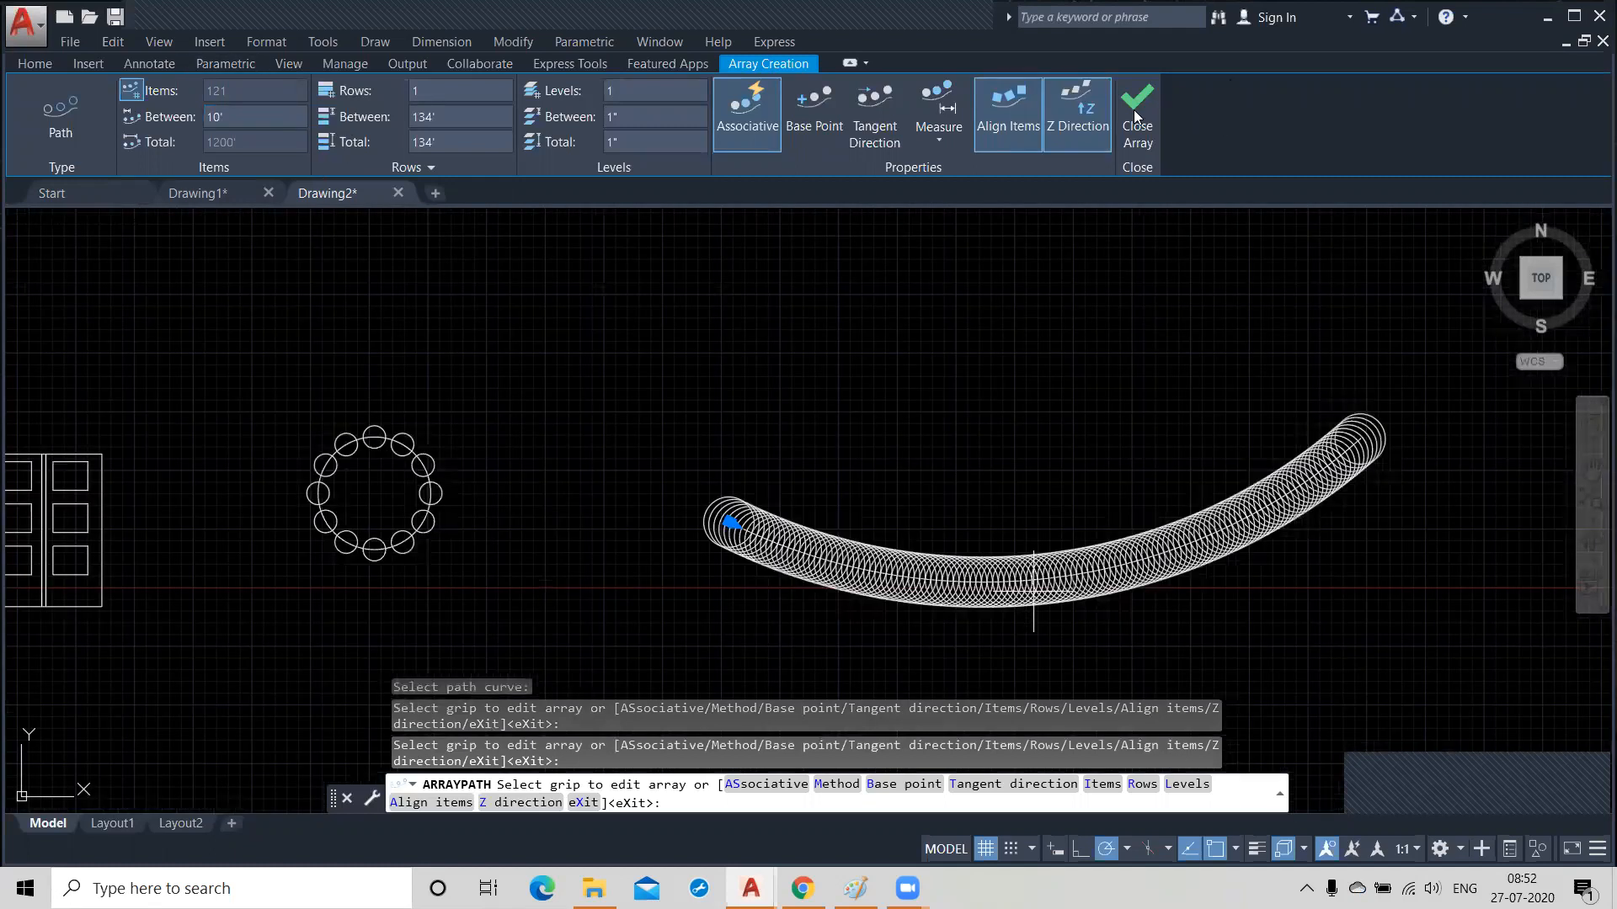
{"action": "left_click", "coordinate": [1135, 115]}
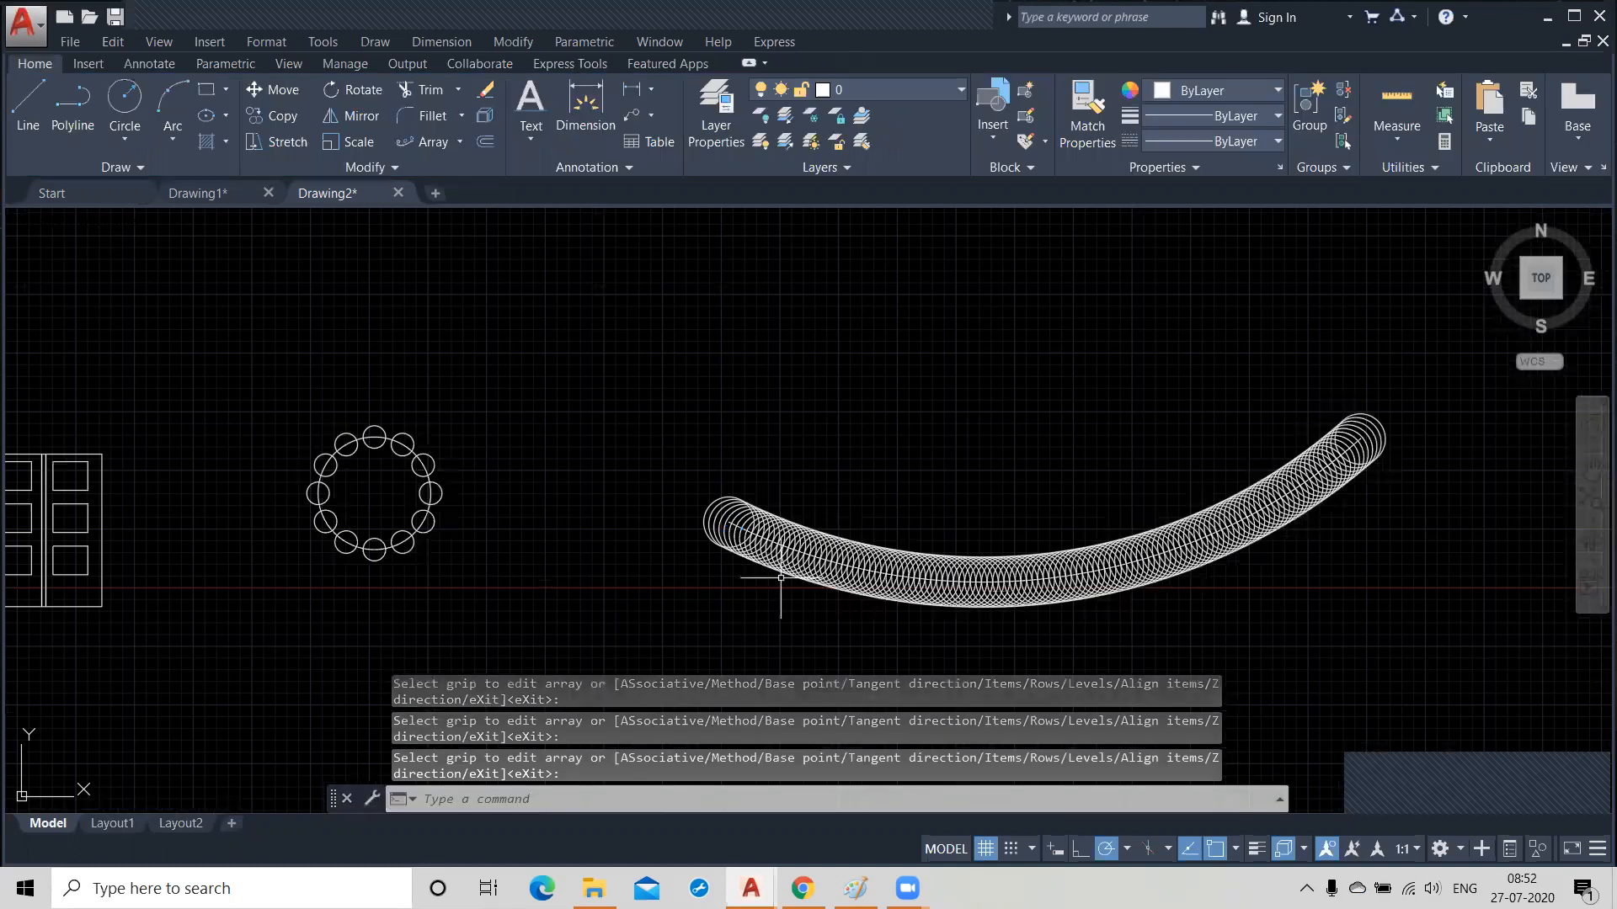
Examine the Edit Array options for the door panel array and leave the command without making a change.
{"action": "scroll", "coordinate": [780, 577], "scroll_direction": "up", "scroll_amount": 4}
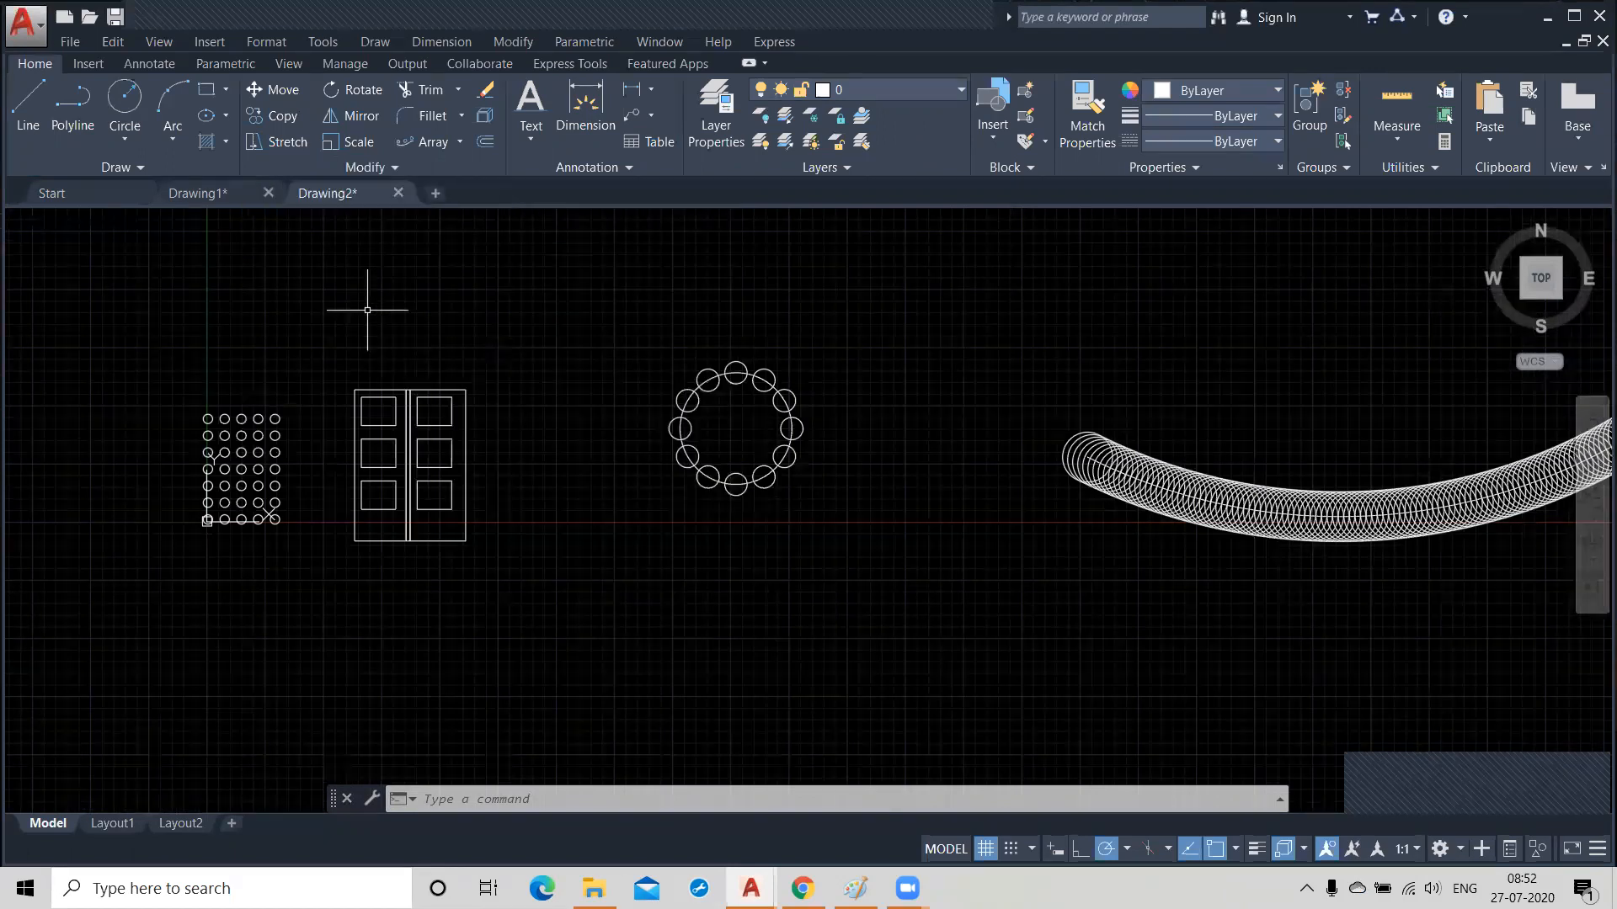
{"action": "left_click", "coordinate": [264, 457]}
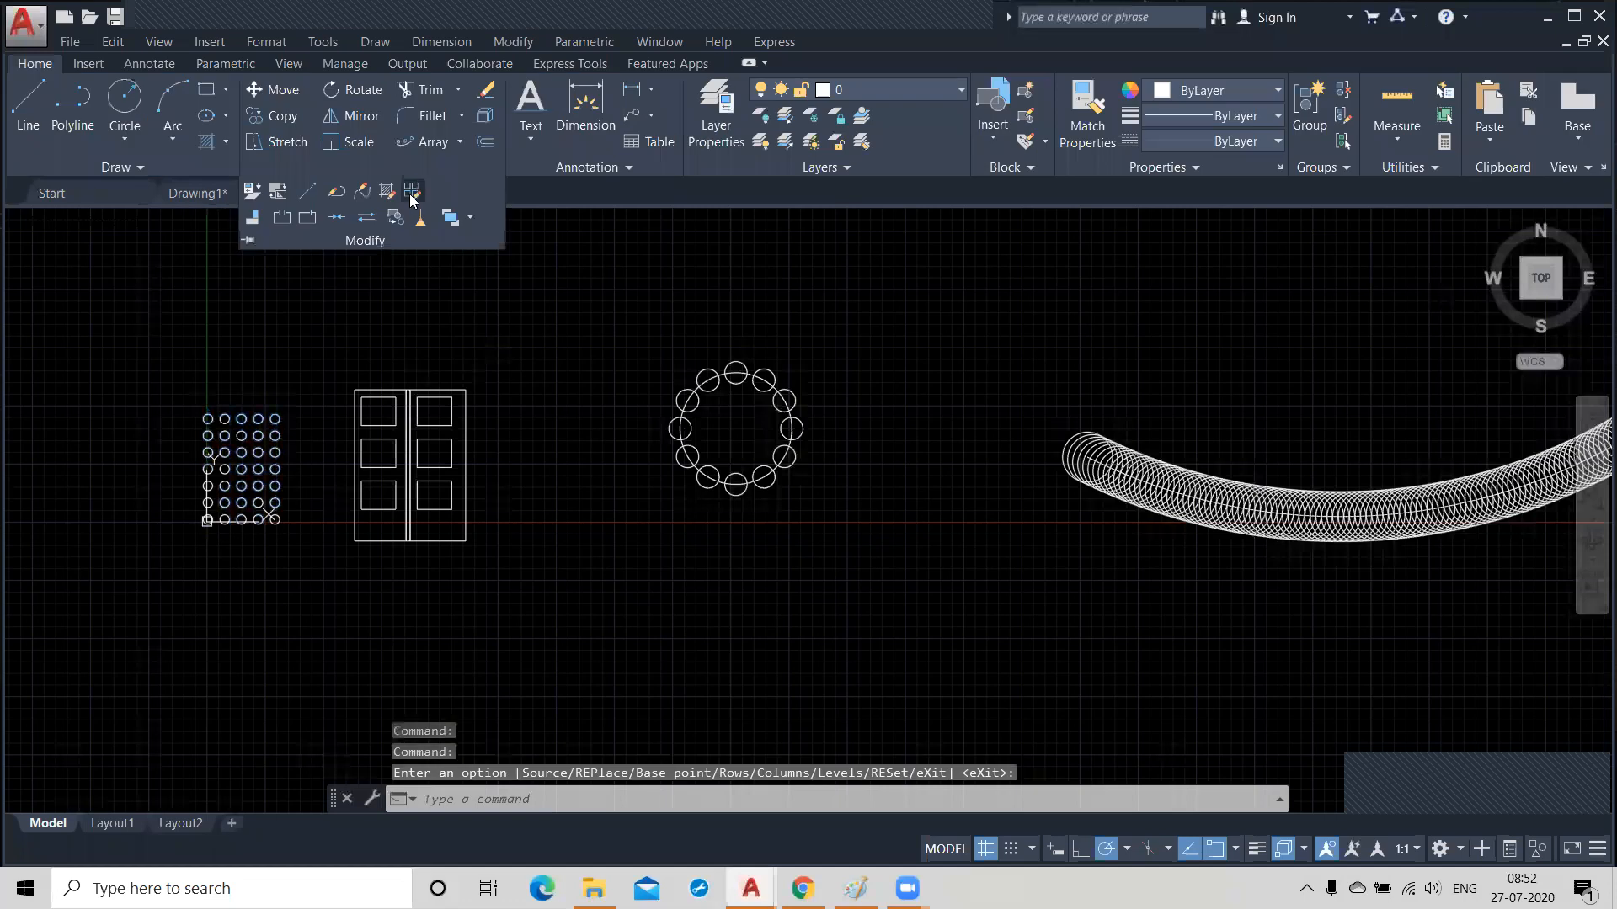
{"action": "left_click", "coordinate": [409, 195]}
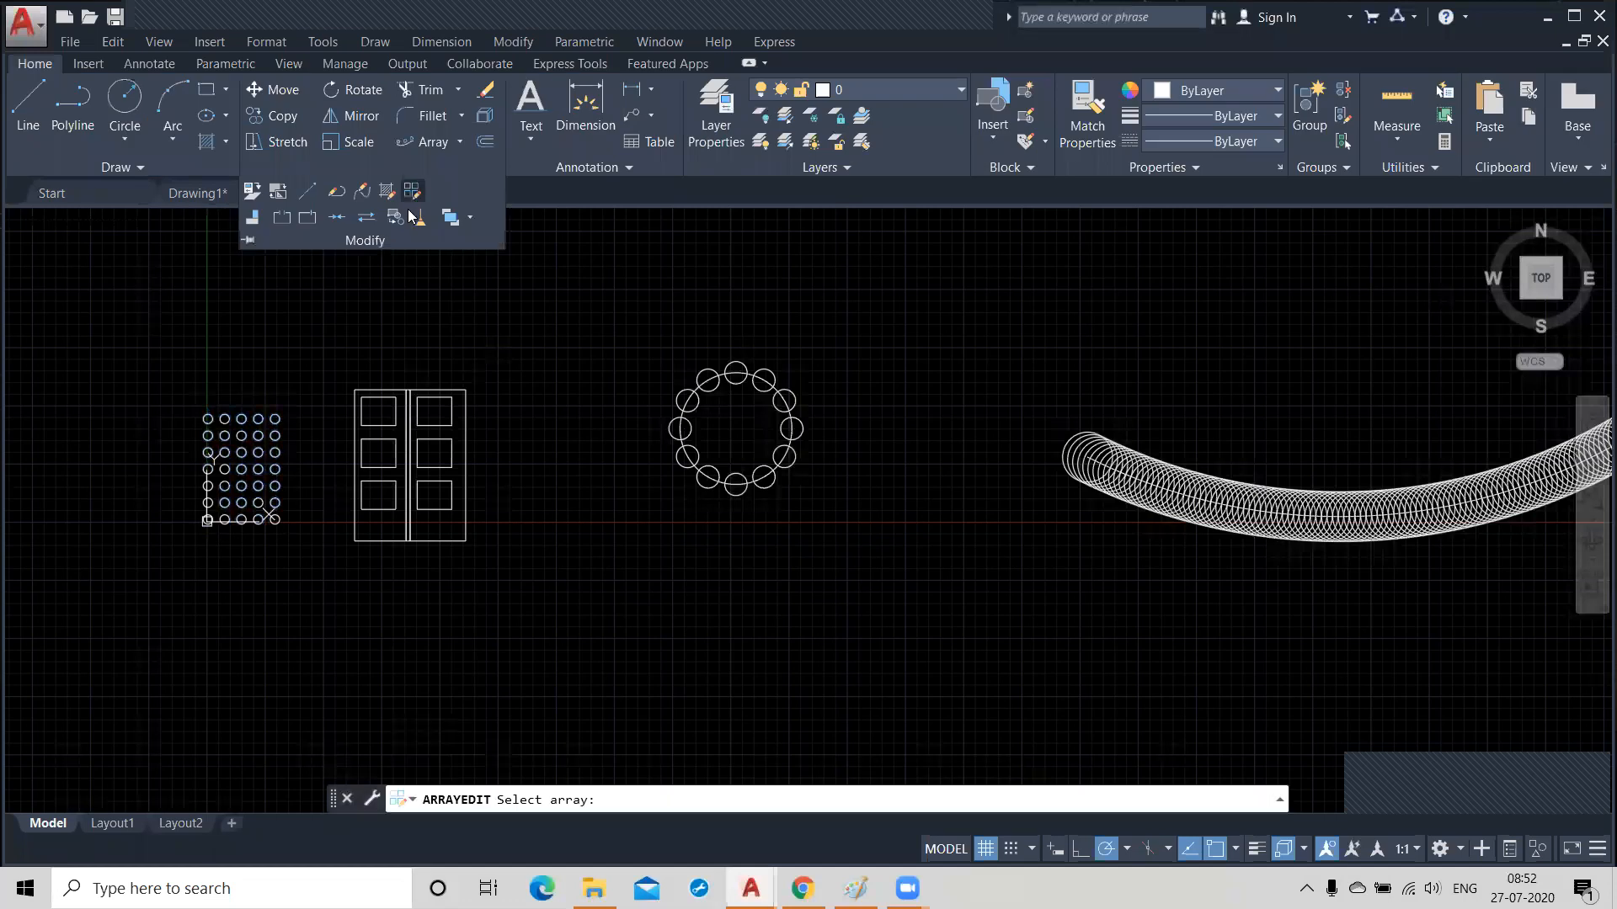
{"action": "left_click", "coordinate": [429, 426]}
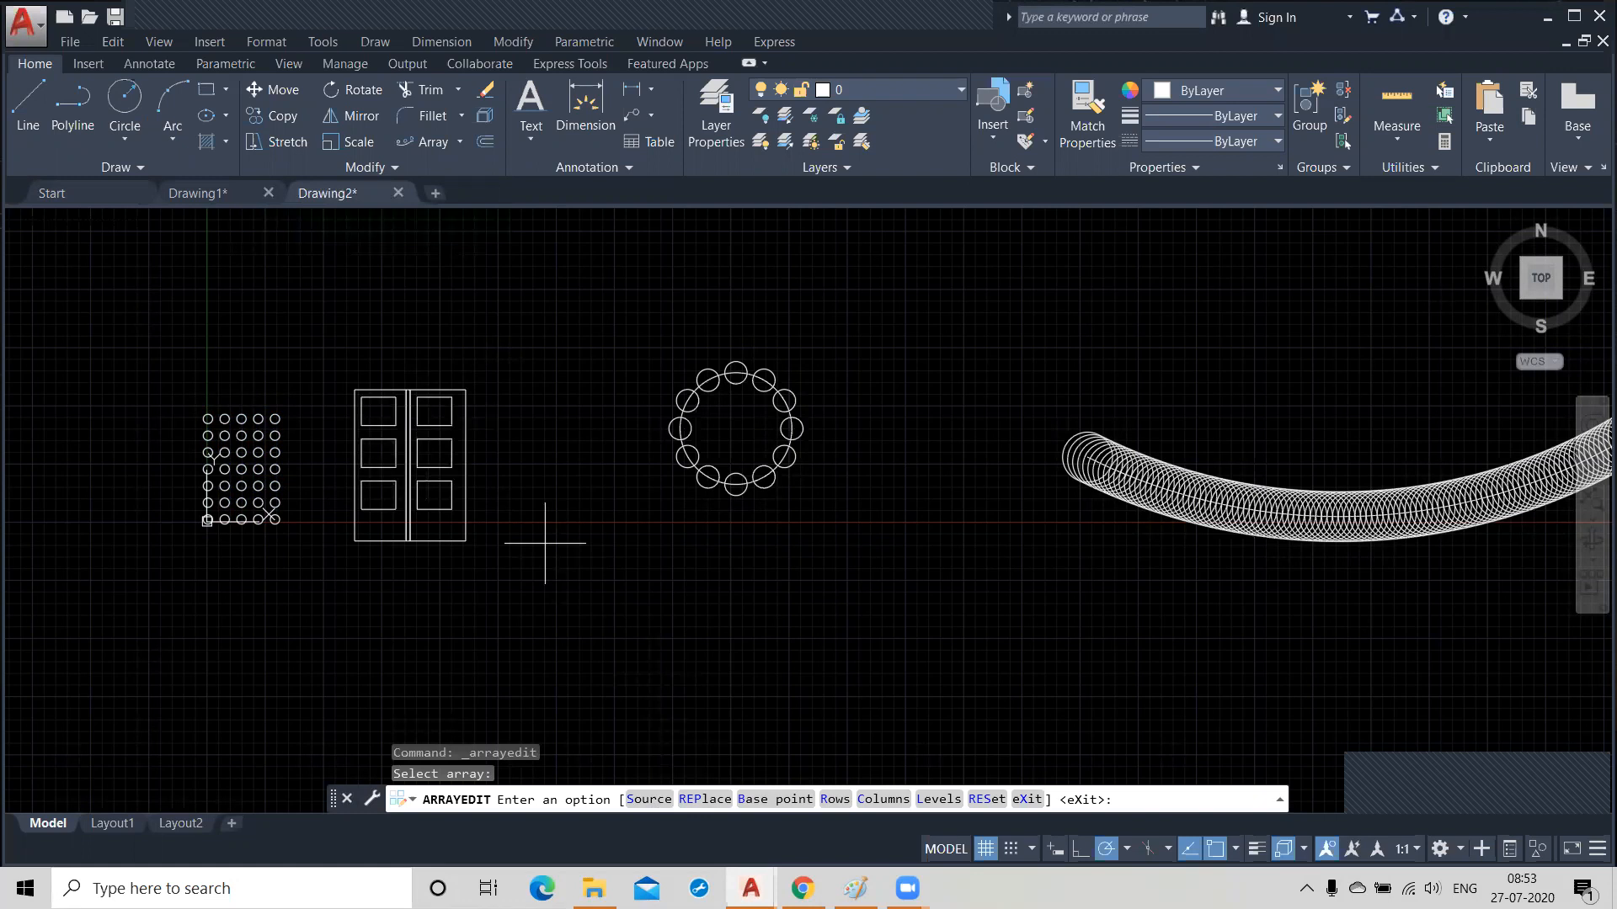
{"action": "key", "text": "Escape"}
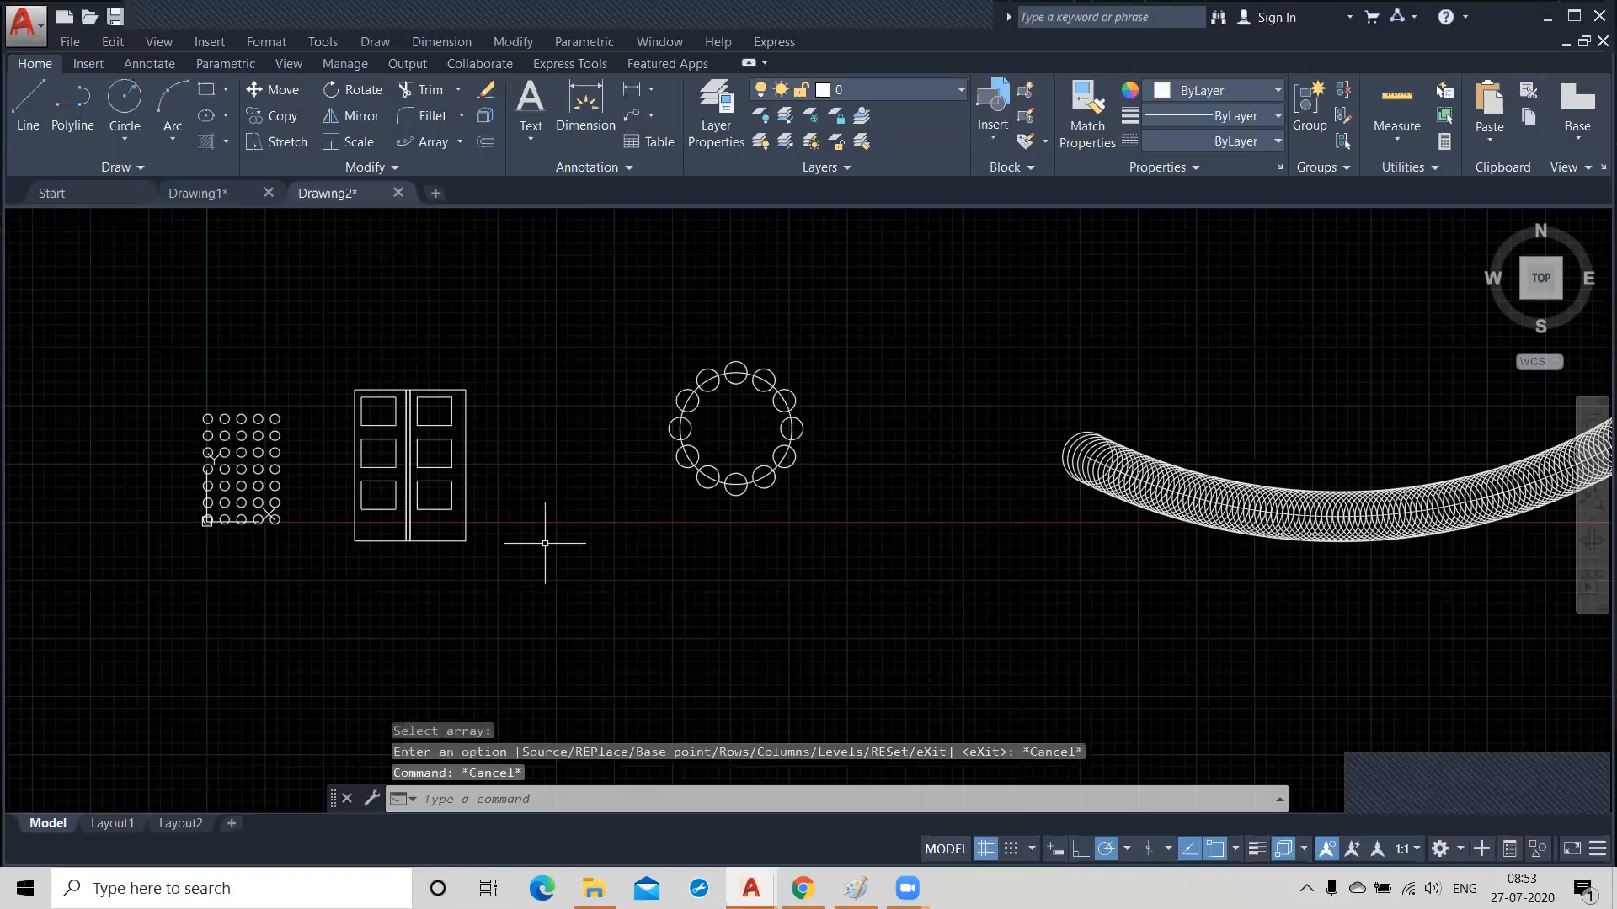